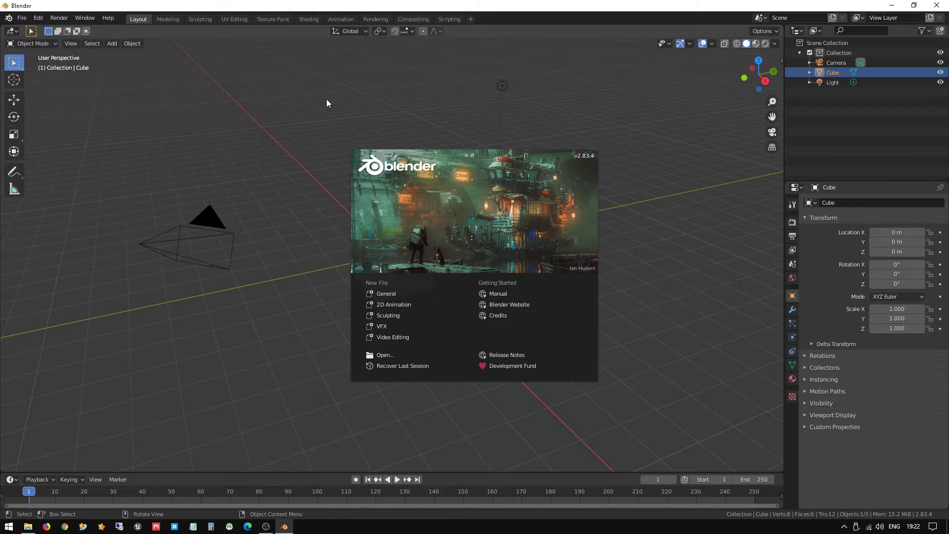
Start a General file and delete the default camera, light and cube from the scene
{"action": "left_click", "coordinate": [387, 295]}
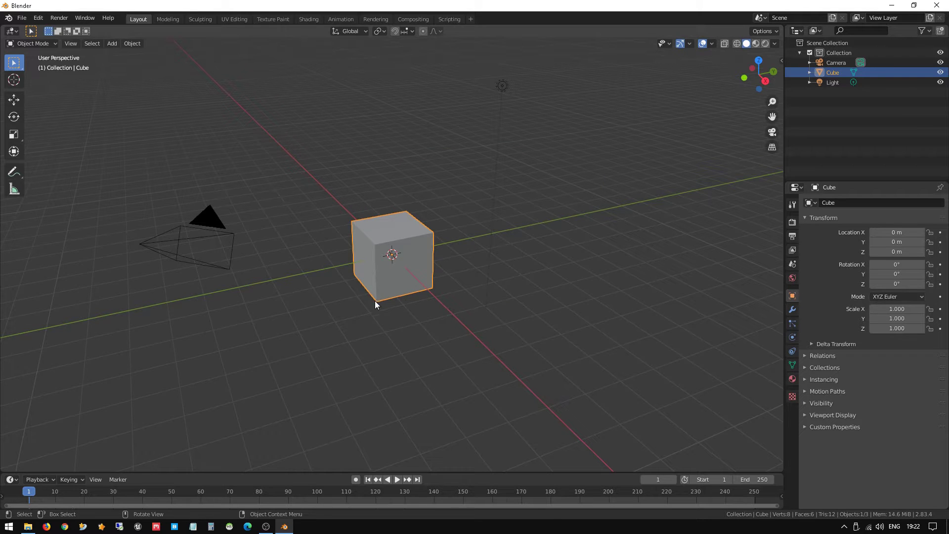
{"action": "middle_click_drag", "start_coordinate": [375, 301], "coordinate": [404, 311]}
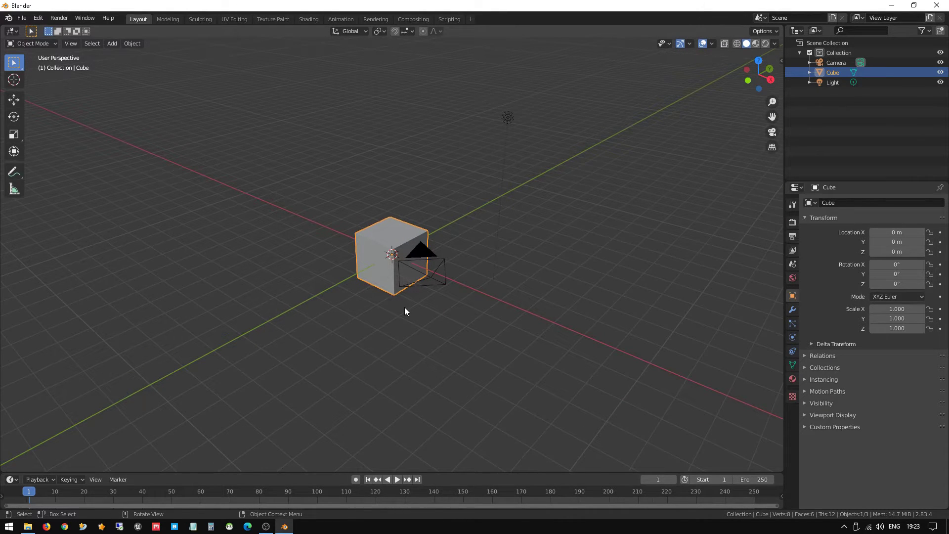
{"action": "middle_click_drag", "start_coordinate": [405, 311], "coordinate": [435, 303]}
{"action": "left_click", "coordinate": [654, 246]}
{"action": "key", "text": "Delete"}
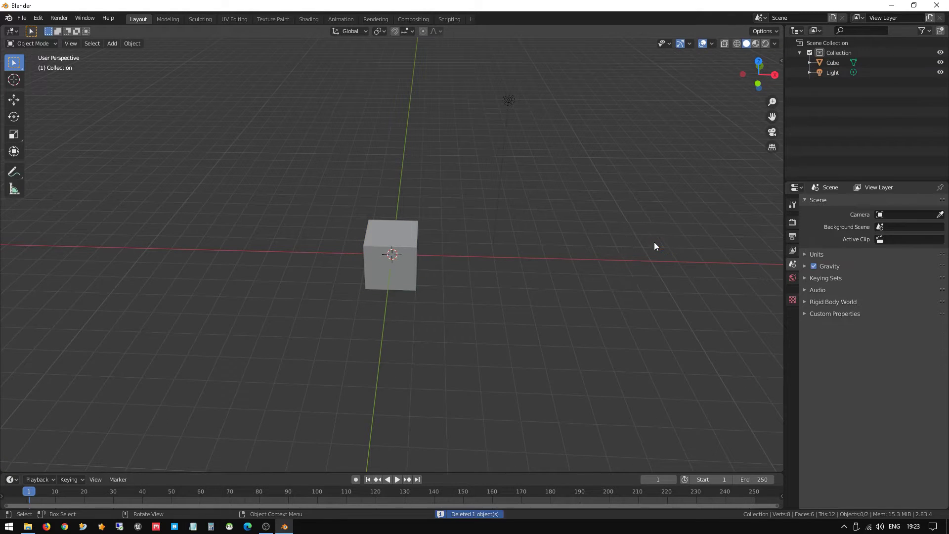
{"action": "left_click", "coordinate": [509, 100]}
{"action": "key", "text": "Delete"}
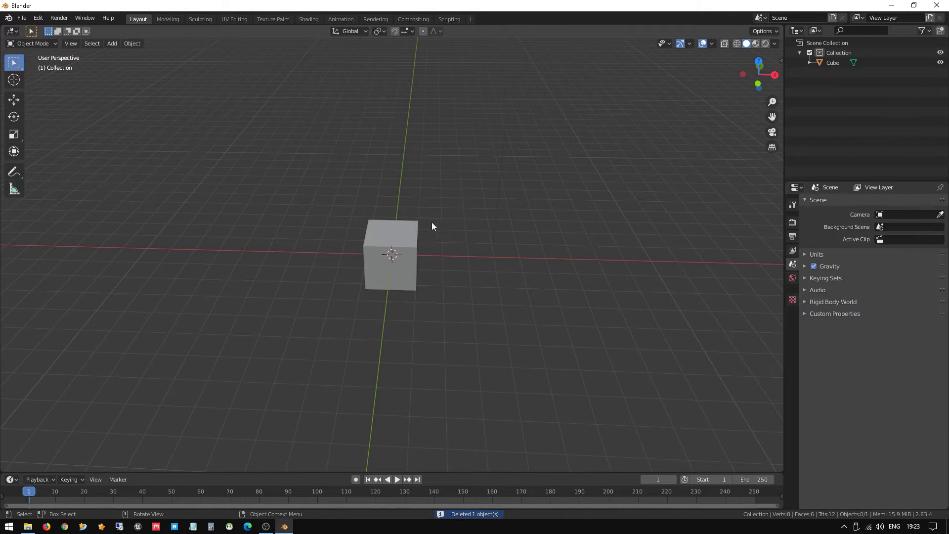
{"action": "left_click", "coordinate": [407, 228]}
{"action": "key", "text": "Delete"}
{"action": "middle_click_drag", "start_coordinate": [423, 224], "coordinate": [401, 220]}
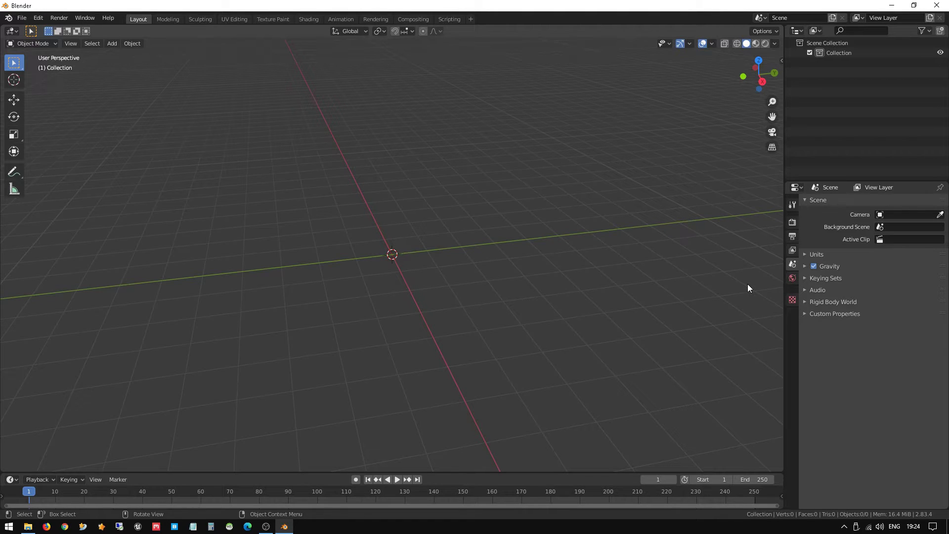
Set the scene's length unit to Centimeters and show the viewport's view settings in front orthographic view
{"action": "left_click", "coordinate": [802, 253]}
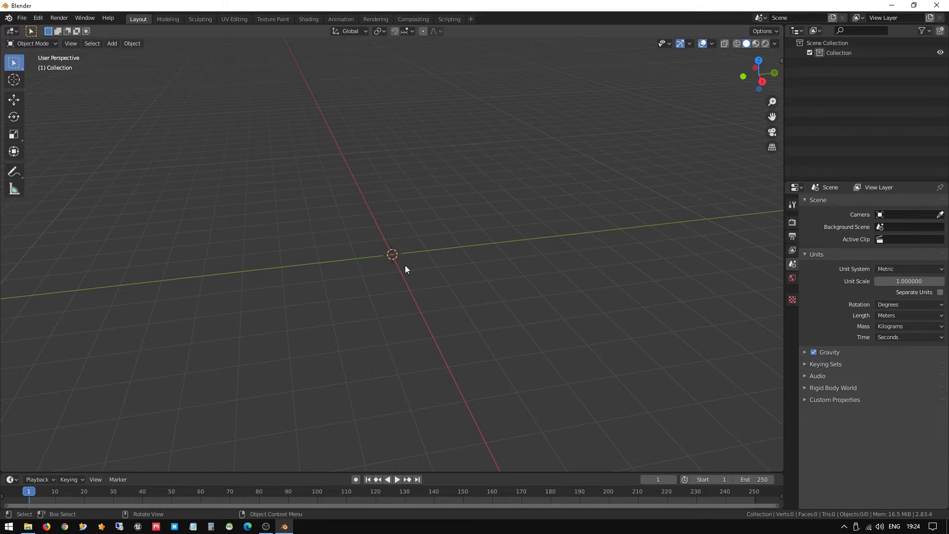
{"action": "key", "text": "KP_1"}
{"action": "scroll", "coordinate": [405, 243], "scroll_direction": "up", "scroll_amount": 2}
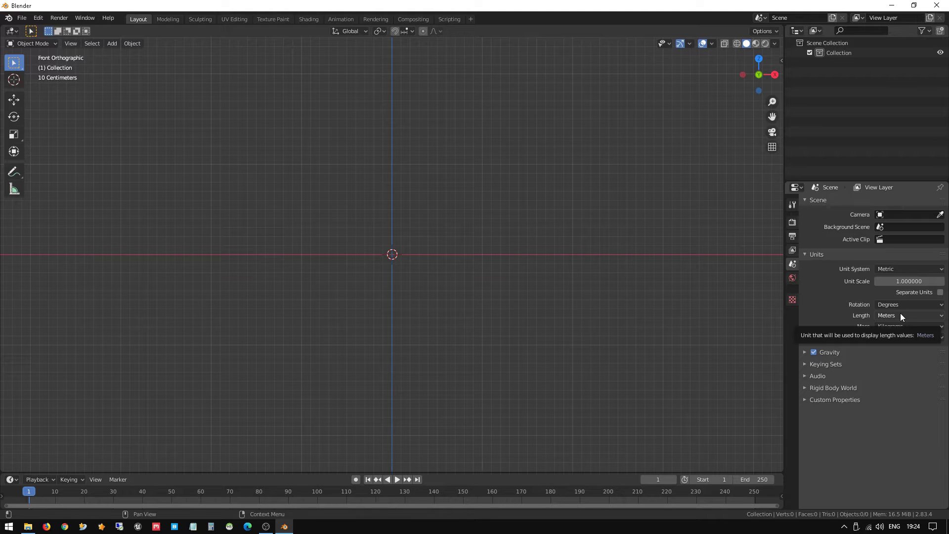
{"action": "key", "text": "n"}
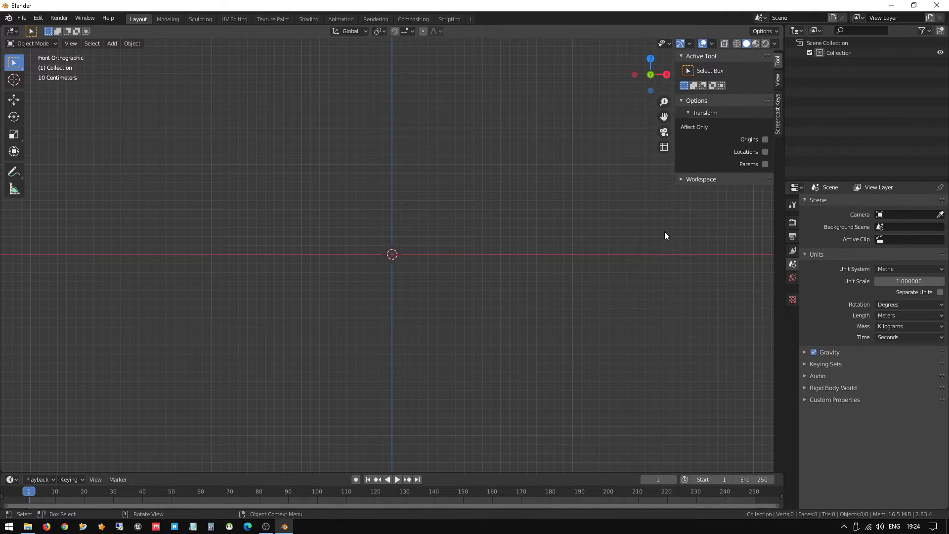
{"action": "left_click", "coordinate": [778, 79]}
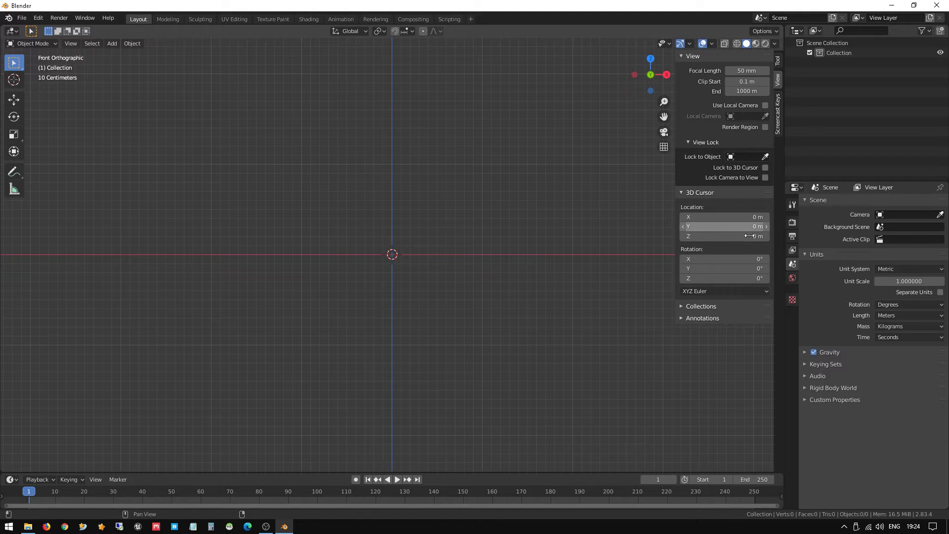
{"action": "left_click", "coordinate": [895, 316]}
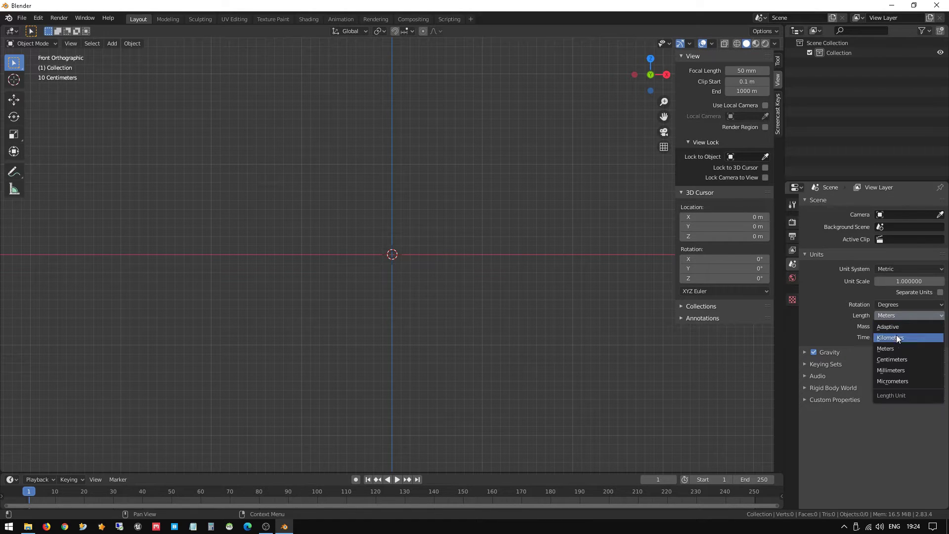
{"action": "left_click", "coordinate": [896, 357]}
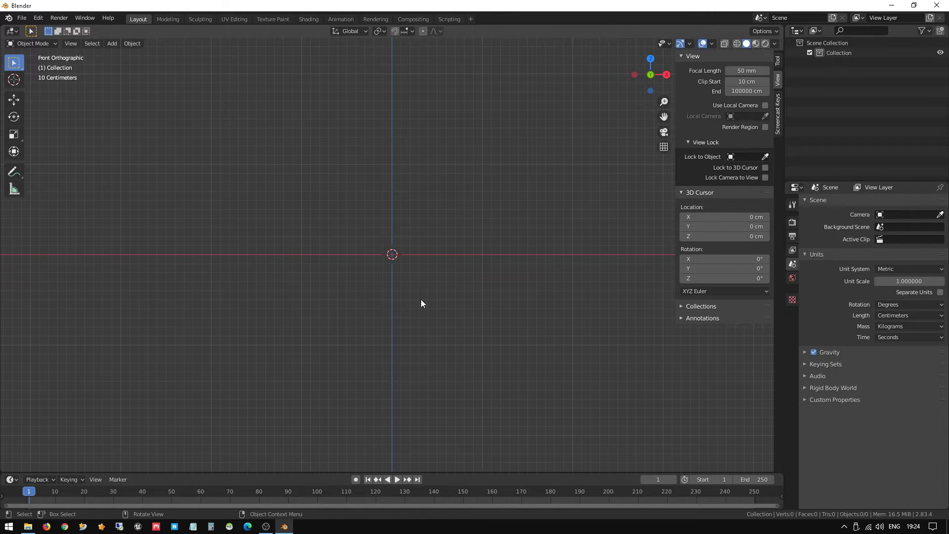
Examine the empty scene's grid at different zoom levels and viewing angles
{"action": "scroll", "coordinate": [410, 247], "scroll_direction": "up", "scroll_amount": 3}
{"action": "middle_click_drag", "start_coordinate": [413, 245], "coordinate": [405, 296]}
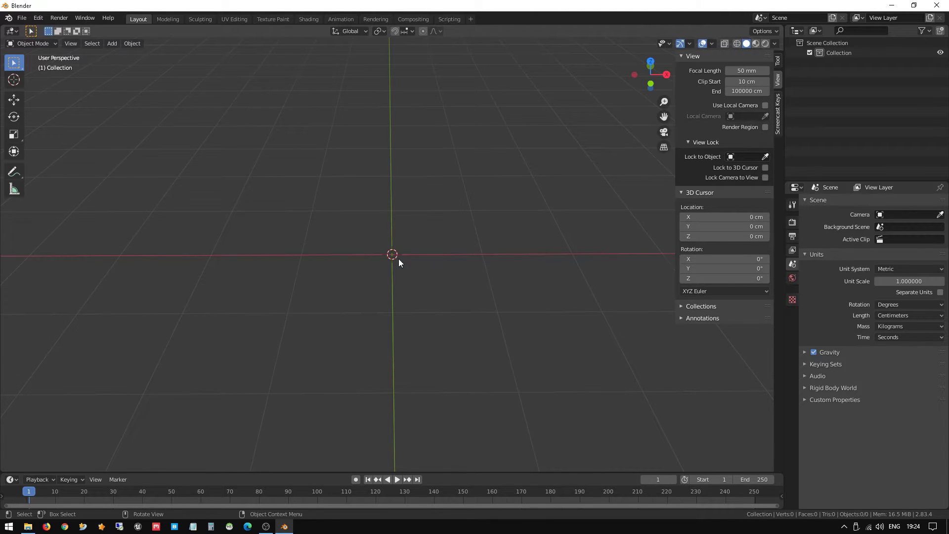
{"action": "scroll", "coordinate": [441, 256], "scroll_direction": "down", "scroll_amount": 4}
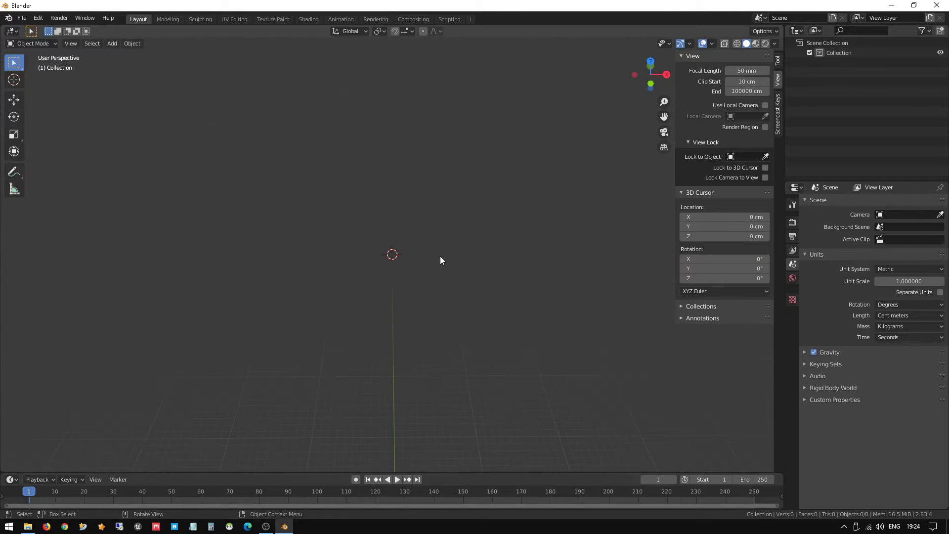
{"action": "scroll", "coordinate": [440, 256], "scroll_direction": "down", "scroll_amount": 2}
{"action": "scroll", "coordinate": [435, 261], "scroll_direction": "up", "scroll_amount": 2}
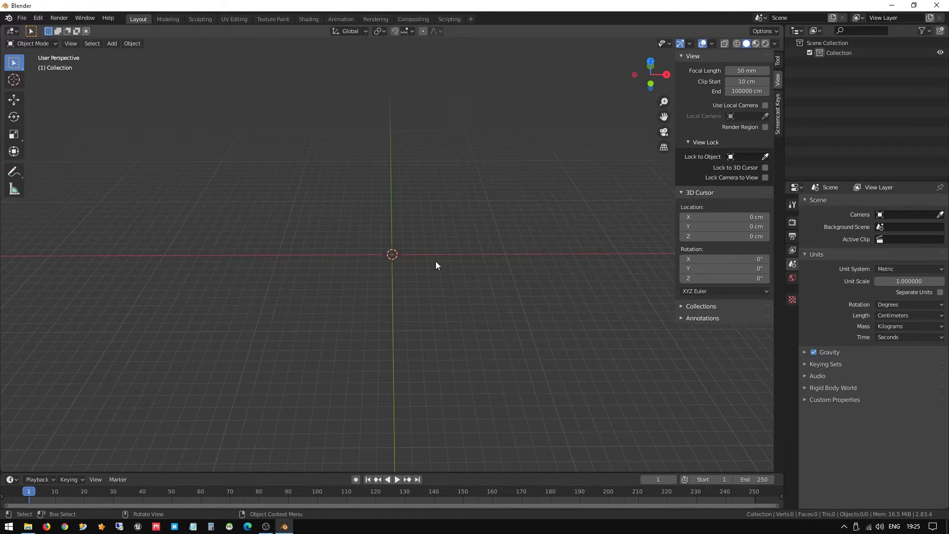
{"action": "scroll", "coordinate": [435, 261], "scroll_direction": "up", "scroll_amount": 2}
{"action": "scroll", "coordinate": [427, 254], "scroll_direction": "up", "scroll_amount": 1}
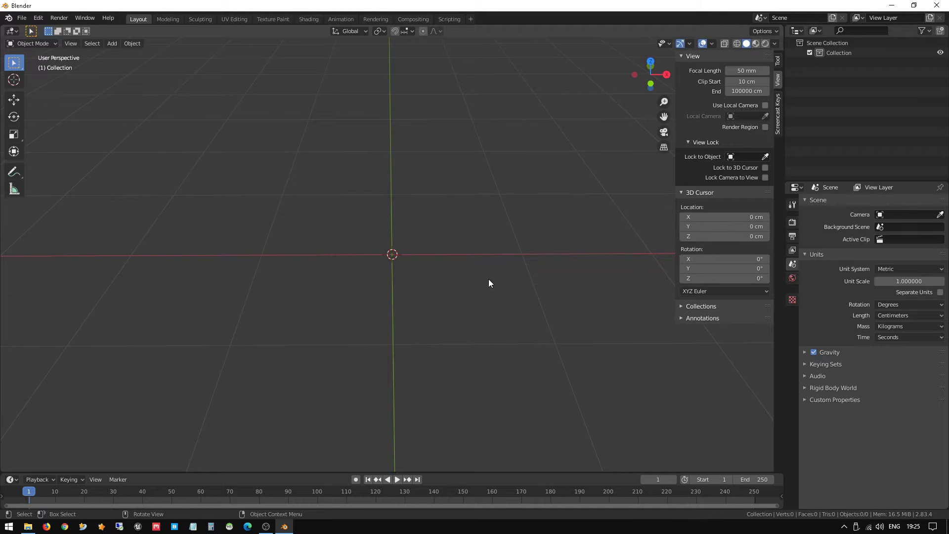
{"action": "middle_click_drag", "start_coordinate": [428, 284], "coordinate": [474, 237]}
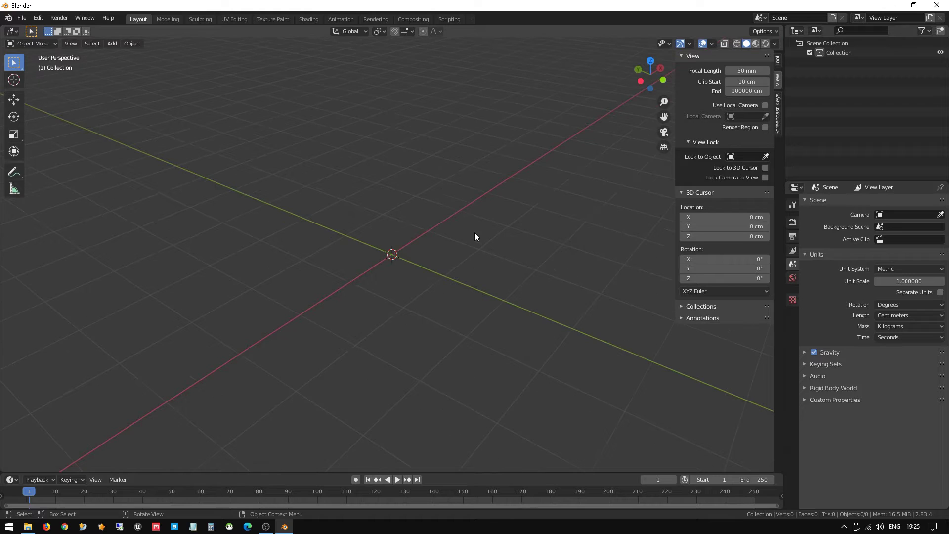
Set the viewport's focal length to 100 mm and hide the sidebar
{"action": "left_click", "coordinate": [755, 71]}
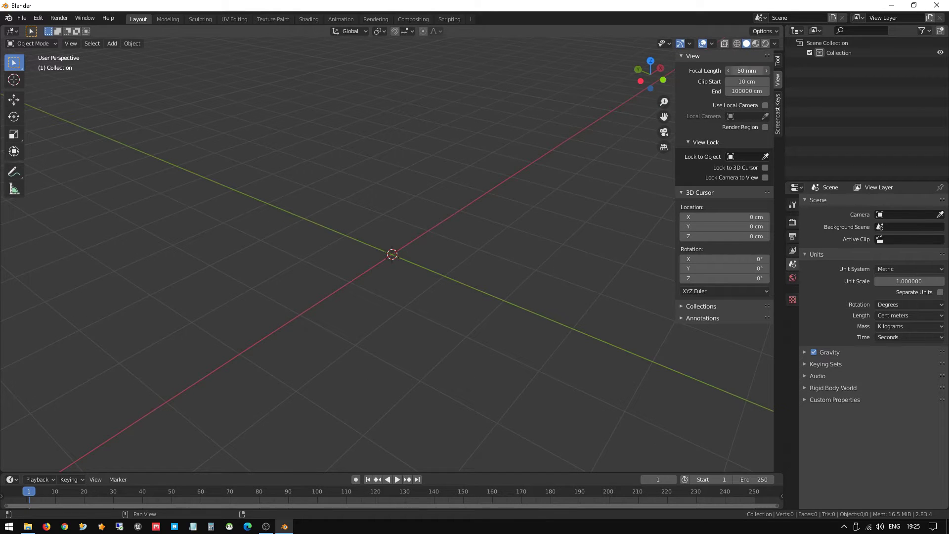
{"action": "left_click", "coordinate": [468, 279]}
{"action": "scroll", "coordinate": [418, 286], "scroll_direction": "down", "scroll_amount": 4}
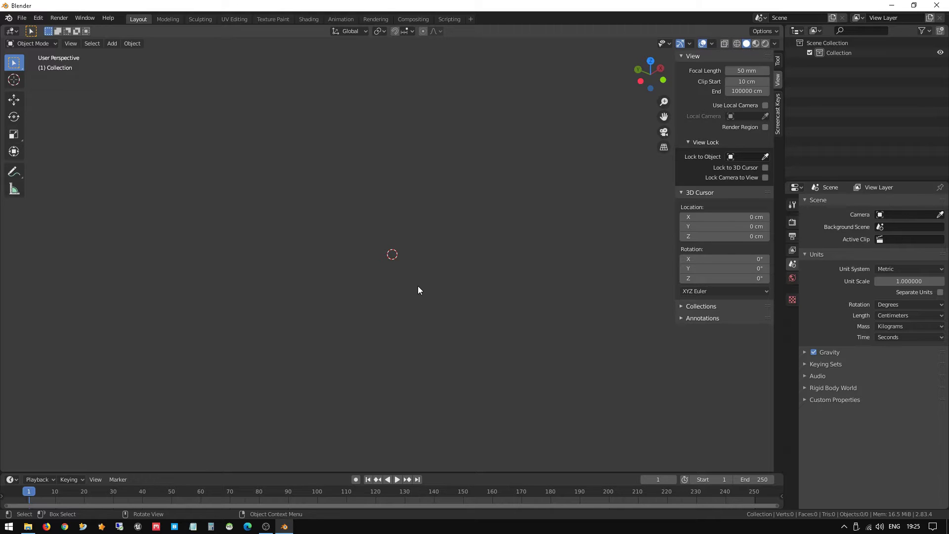
{"action": "scroll", "coordinate": [418, 290], "scroll_direction": "up", "scroll_amount": 3}
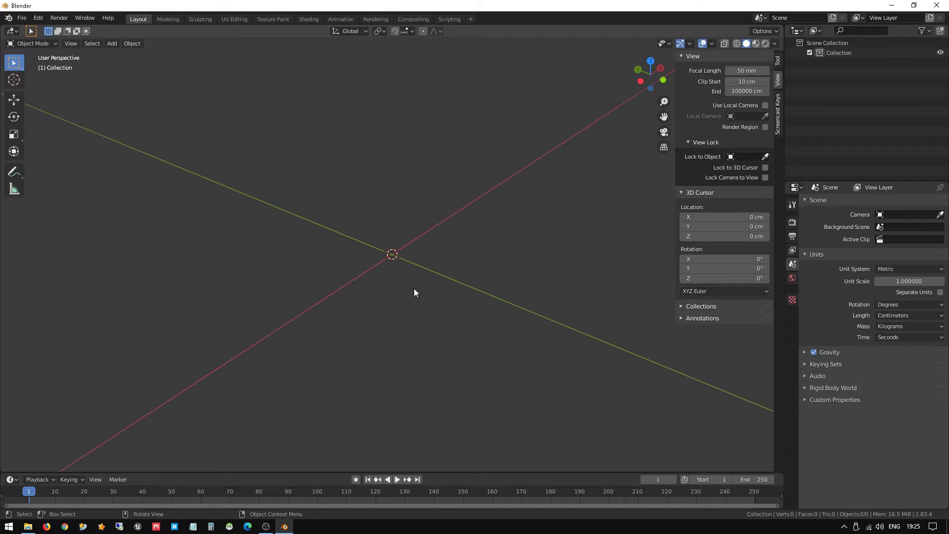
{"action": "left_click", "coordinate": [749, 71]}
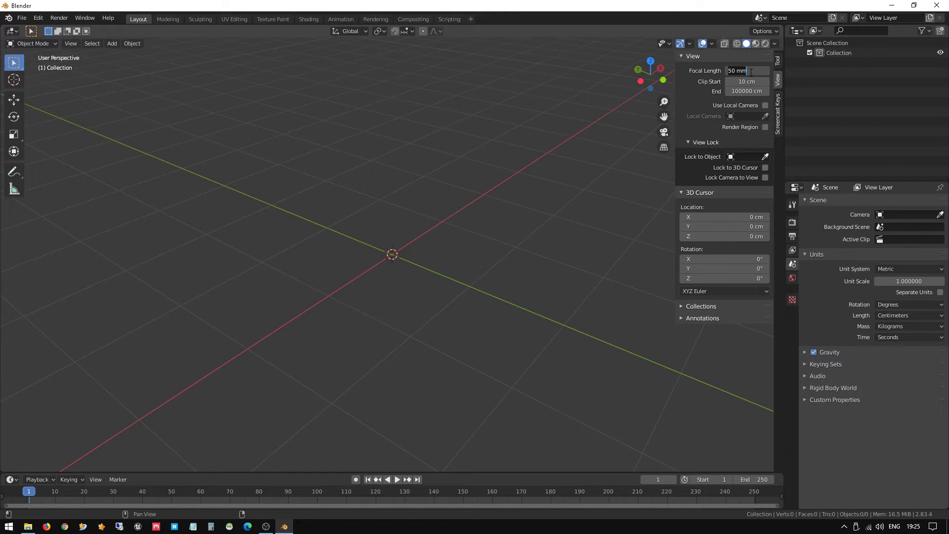
{"action": "type", "text": "100"}
{"action": "key", "text": "Return"}
{"action": "middle_click_drag", "start_coordinate": [419, 249], "coordinate": [435, 254]}
{"action": "left_click", "coordinate": [778, 60]}
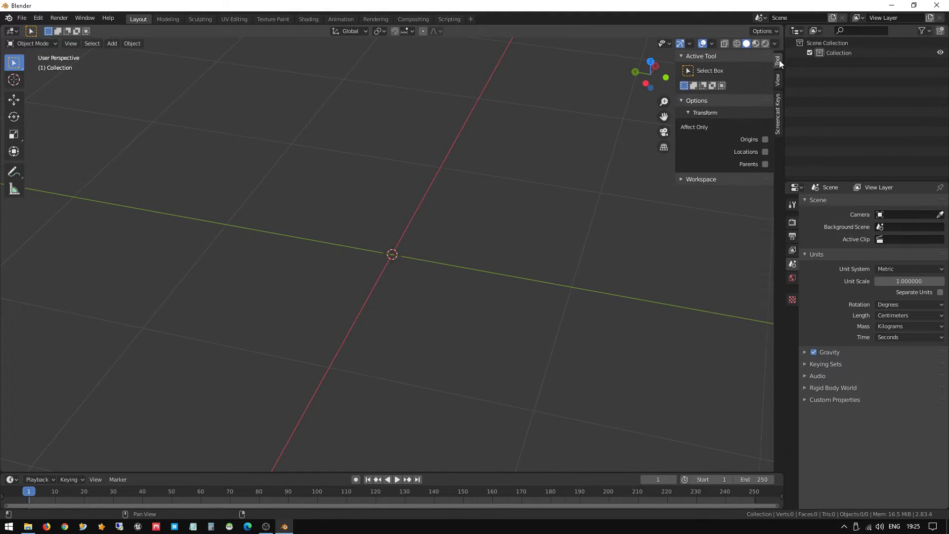
{"action": "key", "text": "n"}
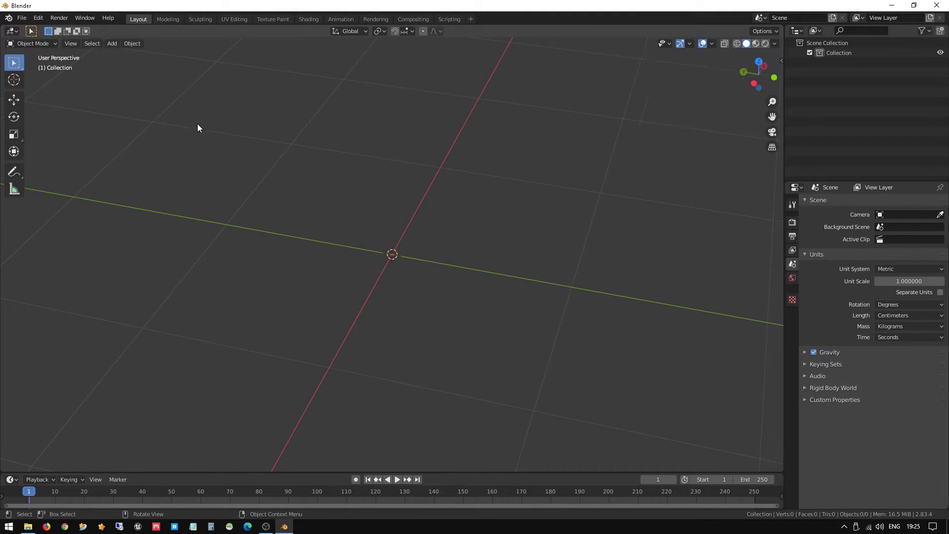
Save the current scene and unit setup as the default startup file
{"action": "left_click", "coordinate": [21, 18]}
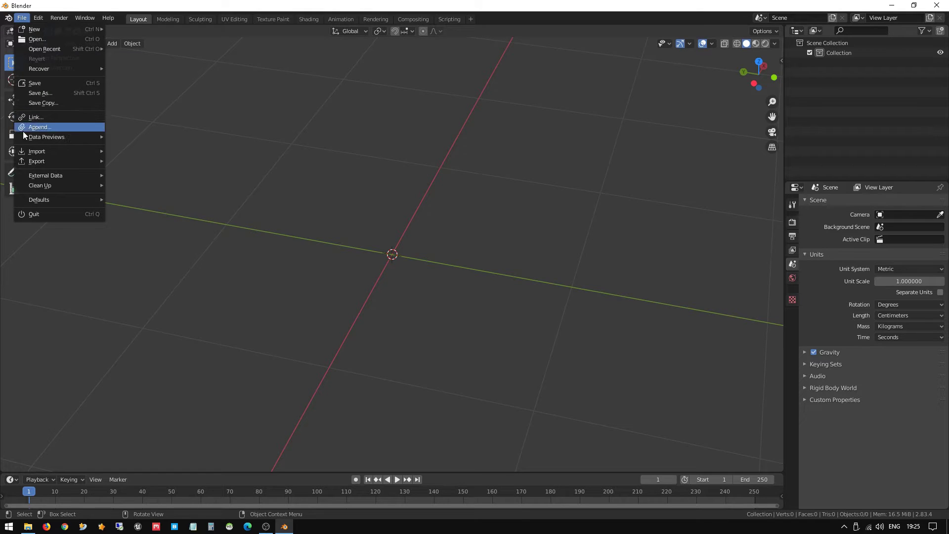
{"action": "mouse_move", "coordinate": [45, 186]}
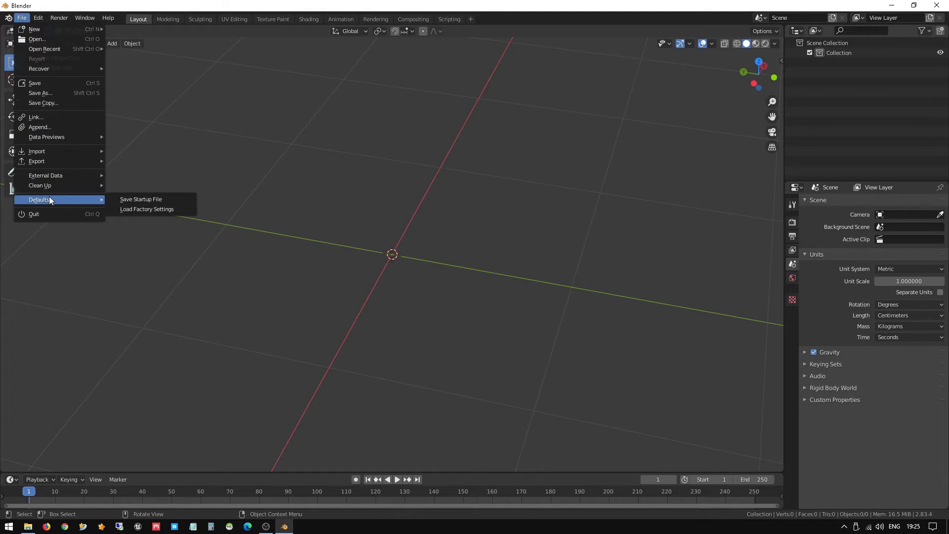
{"action": "left_click", "coordinate": [139, 199]}
{"action": "left_click", "coordinate": [139, 198]}
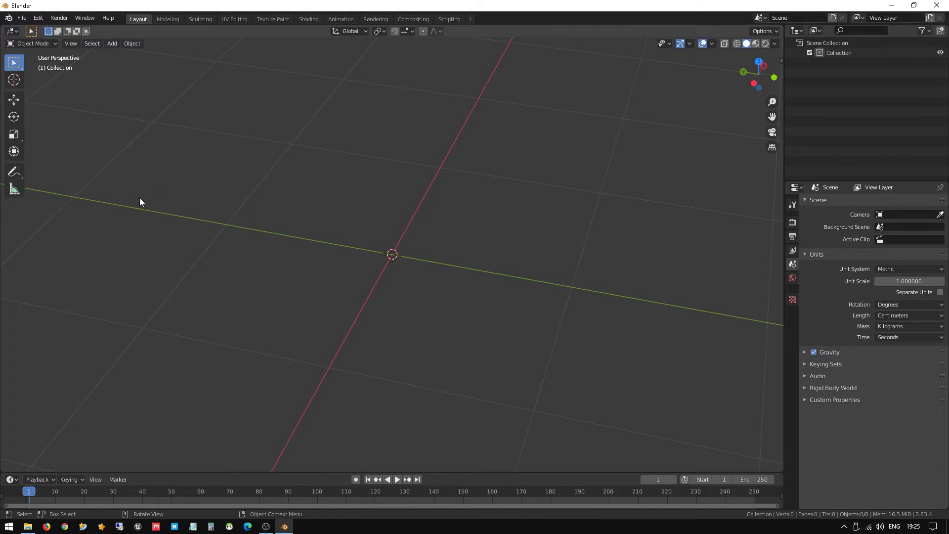
Quit Blender without saving the untitled file, relaunch it from the desktop and dismiss the splash screen
{"action": "middle_click_drag", "start_coordinate": [466, 303], "coordinate": [434, 257]}
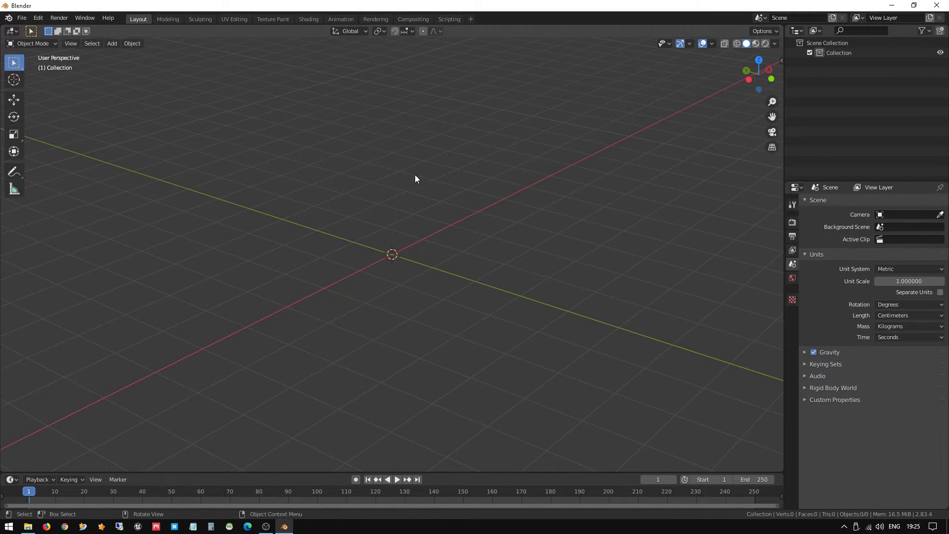
{"action": "left_click", "coordinate": [937, 5]}
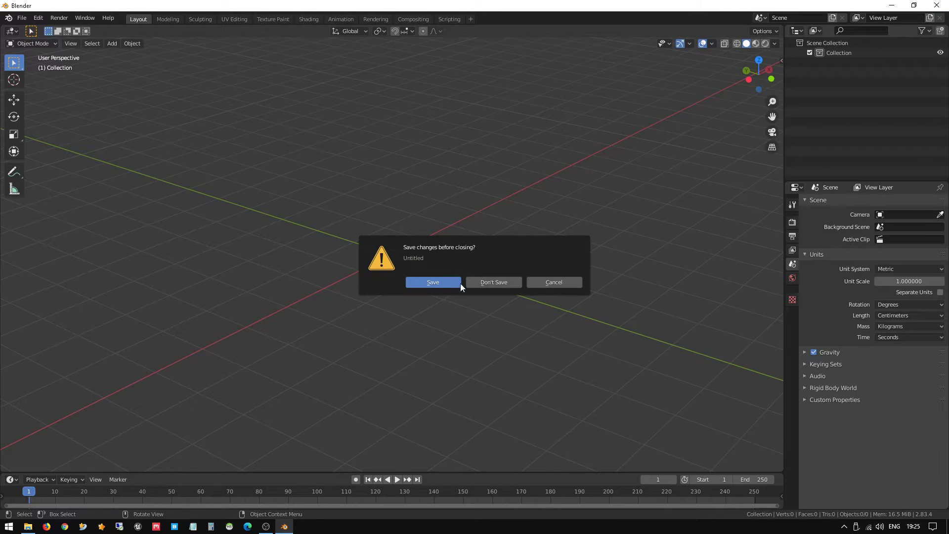
{"action": "left_click", "coordinate": [488, 283]}
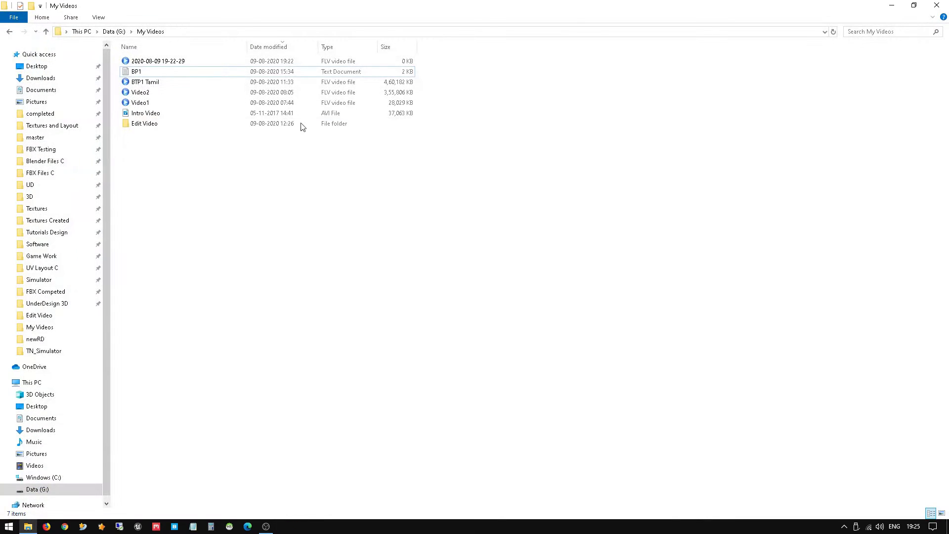
{"action": "left_click", "coordinate": [936, 5]}
{"action": "double_click", "coordinate": [18, 62]}
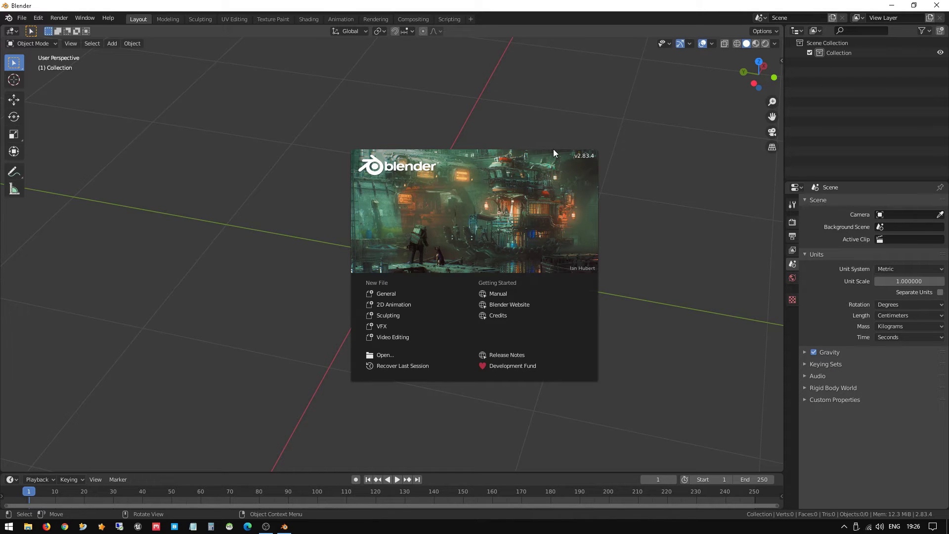
{"action": "left_click", "coordinate": [346, 182]}
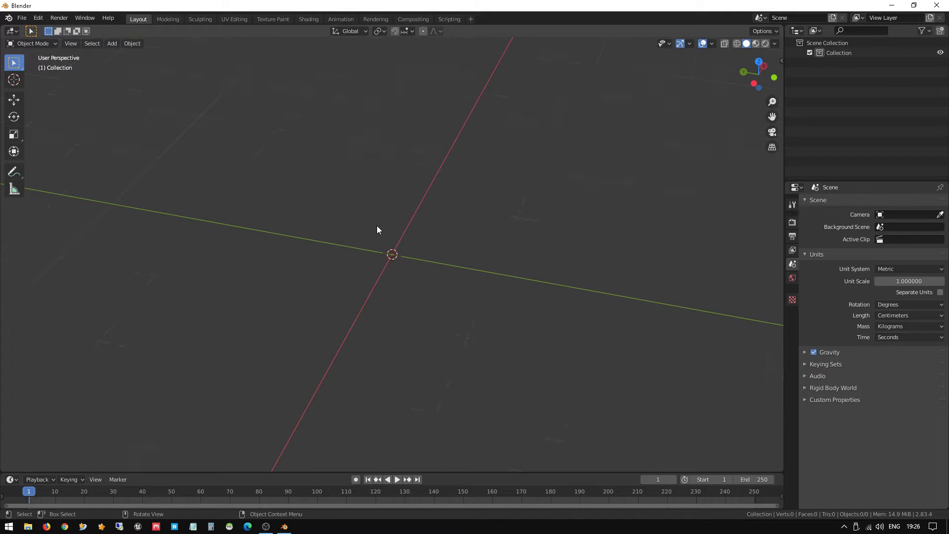
{"action": "mouse_move", "coordinate": [378, 230]}
{"action": "middle_mouse_down"}
{"action": "mouse_move", "coordinate": [430, 256]}
{"action": "mouse_move", "coordinate": [341, 235]}
{"action": "mouse_move", "coordinate": [367, 231]}
{"action": "middle_mouse_up"}
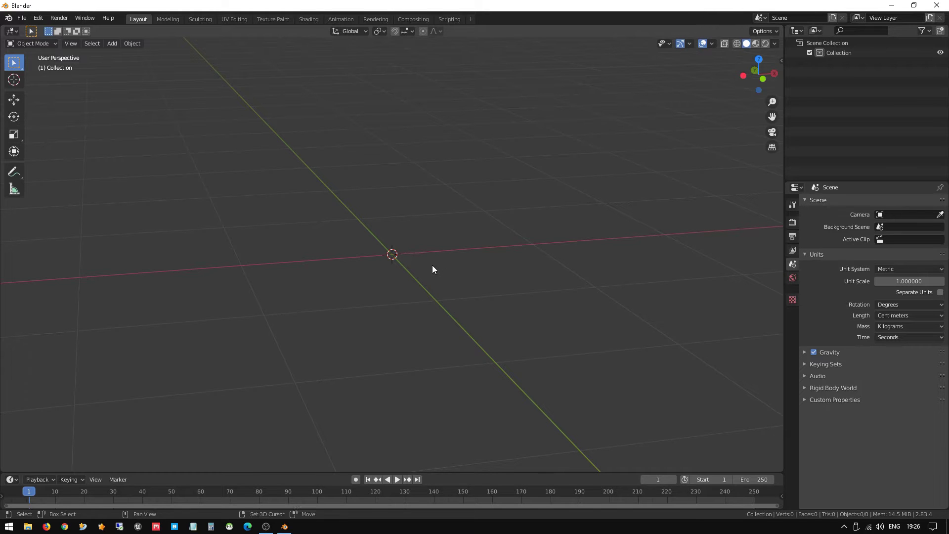
Add a mesh cube at the 3D cursor in the empty scene
{"action": "key", "text": "shift+a"}
{"action": "mouse_move", "coordinate": [432, 266]}
{"action": "left_click", "coordinate": [476, 275]}
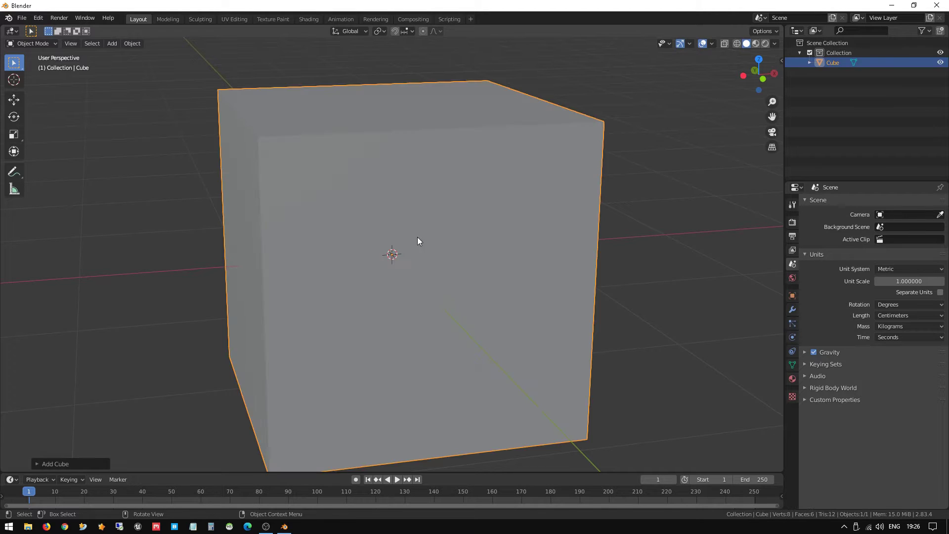
{"action": "scroll", "coordinate": [351, 228], "scroll_direction": "up", "scroll_amount": 1}
{"action": "scroll", "coordinate": [336, 224], "scroll_direction": "down", "scroll_amount": 3}
{"action": "middle_click_drag", "start_coordinate": [302, 210], "coordinate": [422, 227]}
{"action": "scroll", "coordinate": [417, 259], "scroll_direction": "down", "scroll_amount": 1}
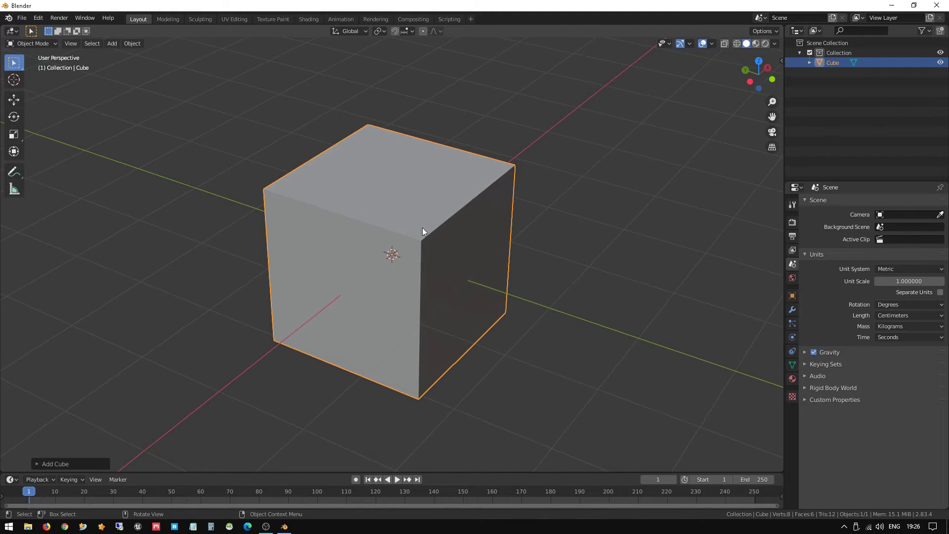
Switch the cube from Object Mode to Edit Mode
{"action": "left_click", "coordinate": [34, 44]}
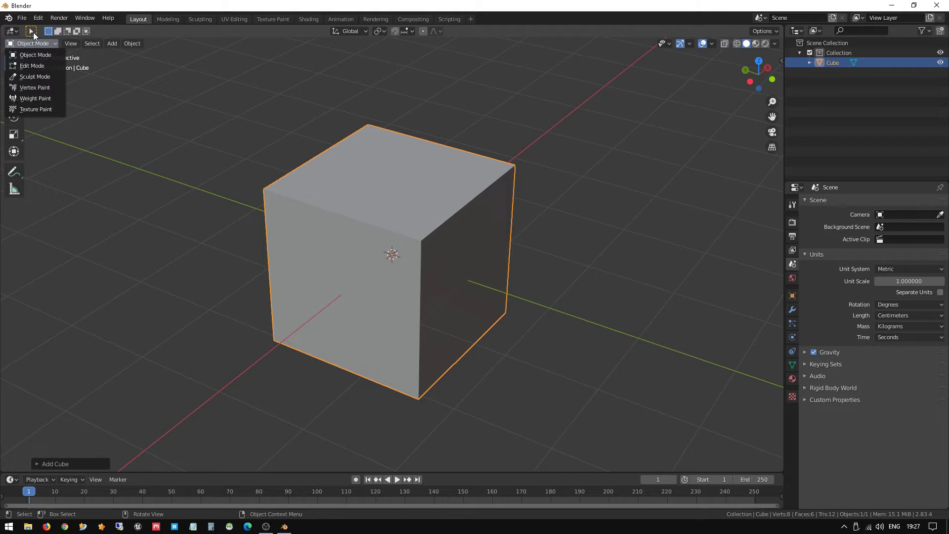
{"action": "left_click", "coordinate": [37, 46]}
{"action": "left_click", "coordinate": [37, 46]}
{"action": "left_click", "coordinate": [32, 66]}
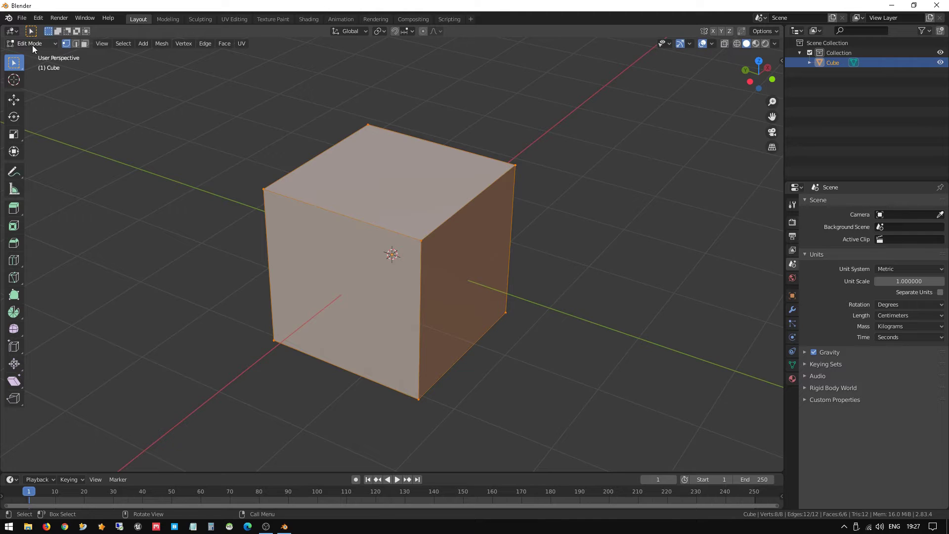
Deselect the cube's entire mesh, then toggle to Object Mode and back to Edit Mode
{"action": "left_click", "coordinate": [210, 174]}
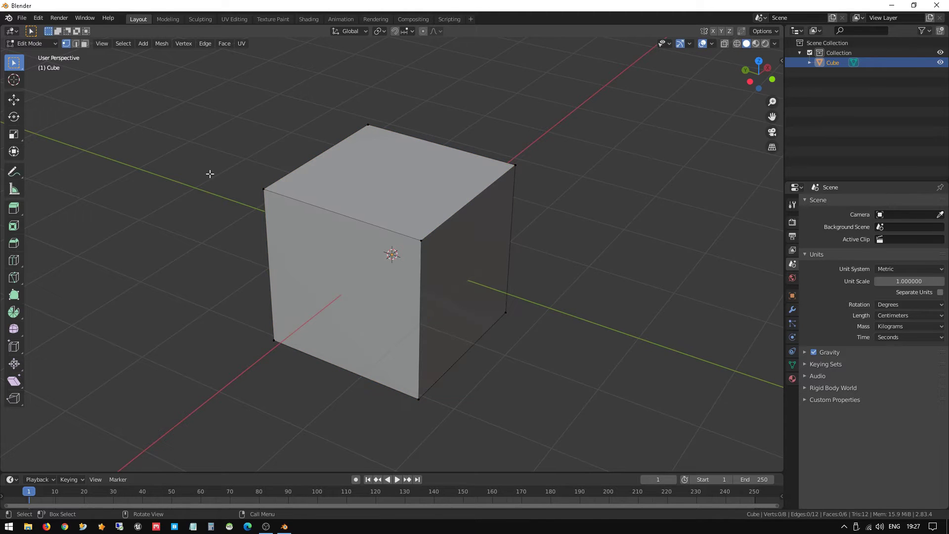
{"action": "key", "text": "Tab"}
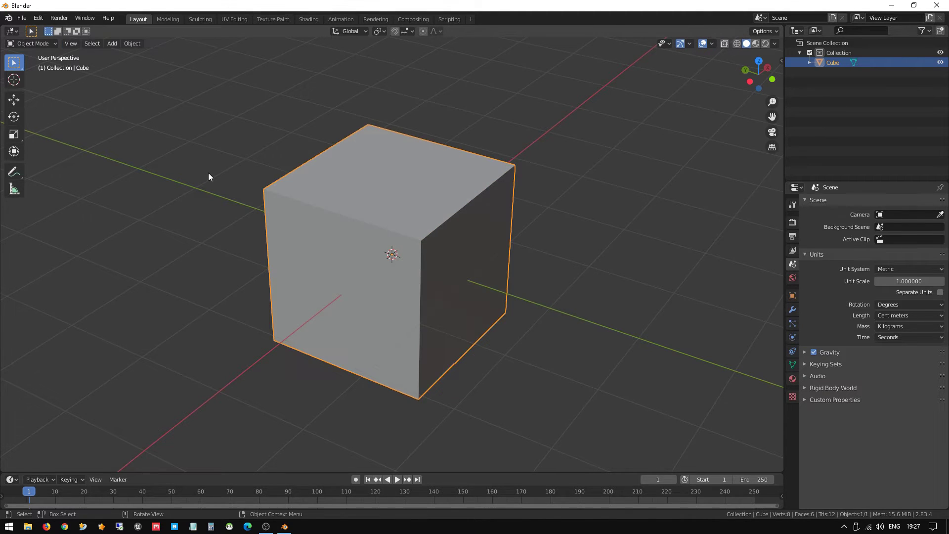
{"action": "key", "text": "Tab"}
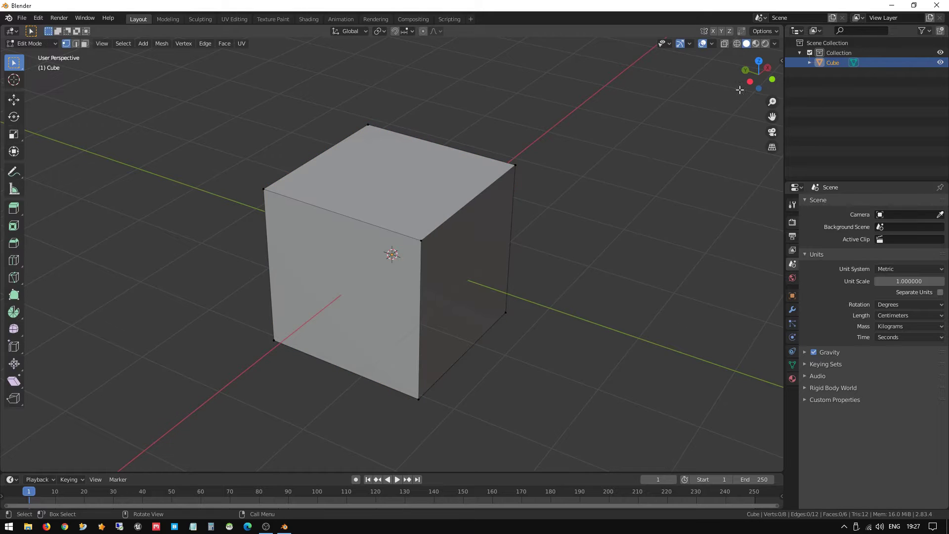
Turn on the Screencast Keys display for the 3D viewport
{"action": "key", "text": "n"}
{"action": "left_click", "coordinate": [777, 136]}
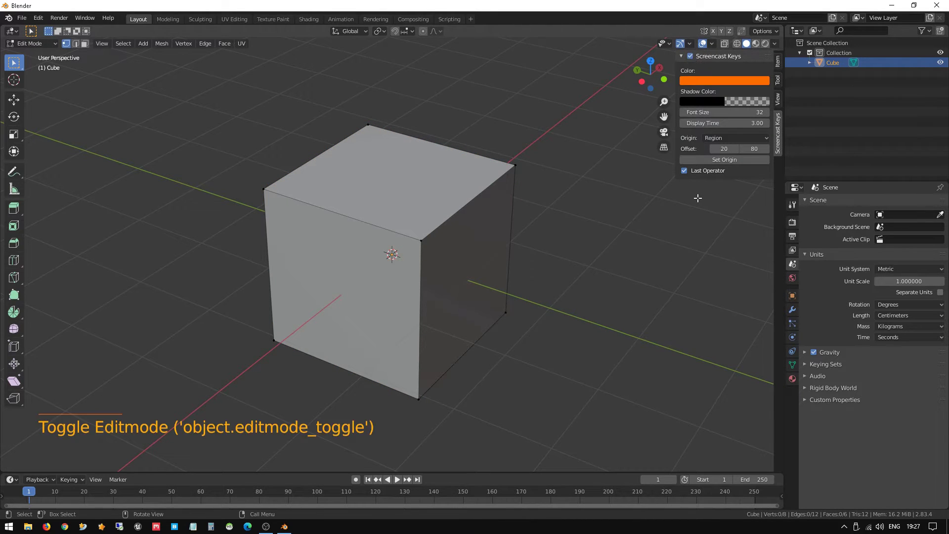
{"action": "key", "text": "n"}
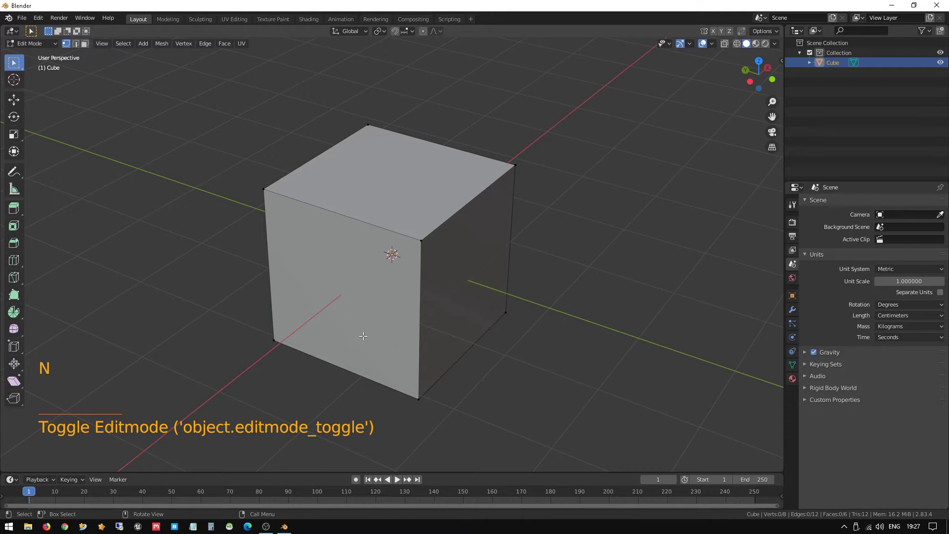
Compare the cube in Object Mode and Edit Mode from several angles, finishing in Edit Mode
{"action": "scroll", "coordinate": [364, 335], "scroll_direction": "down", "scroll_amount": 1}
{"action": "scroll", "coordinate": [354, 331], "scroll_direction": "up", "scroll_amount": 1}
{"action": "mouse_move", "coordinate": [322, 323]}
{"action": "middle_mouse_down"}
{"action": "mouse_move", "coordinate": [377, 328]}
{"action": "mouse_move", "coordinate": [439, 307]}
{"action": "mouse_move", "coordinate": [277, 318]}
{"action": "mouse_move", "coordinate": [328, 311]}
{"action": "middle_mouse_up"}
{"action": "key", "text": "Tab"}
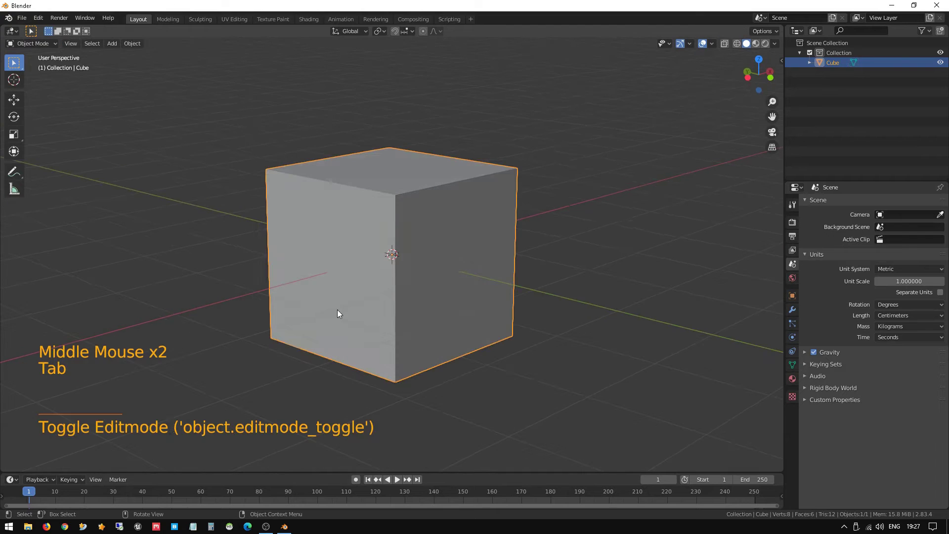
{"action": "middle_click_drag", "start_coordinate": [388, 215], "coordinate": [384, 236]}
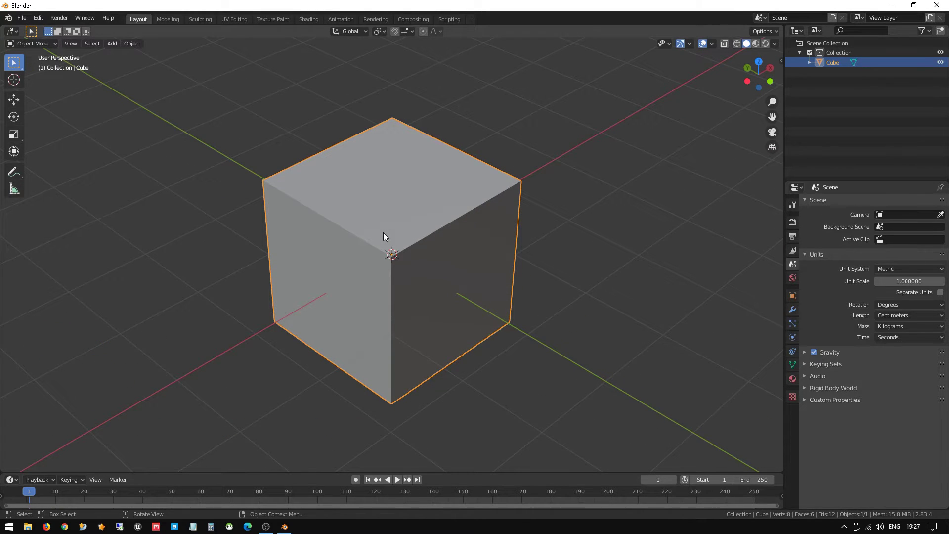
{"action": "key", "text": "Tab"}
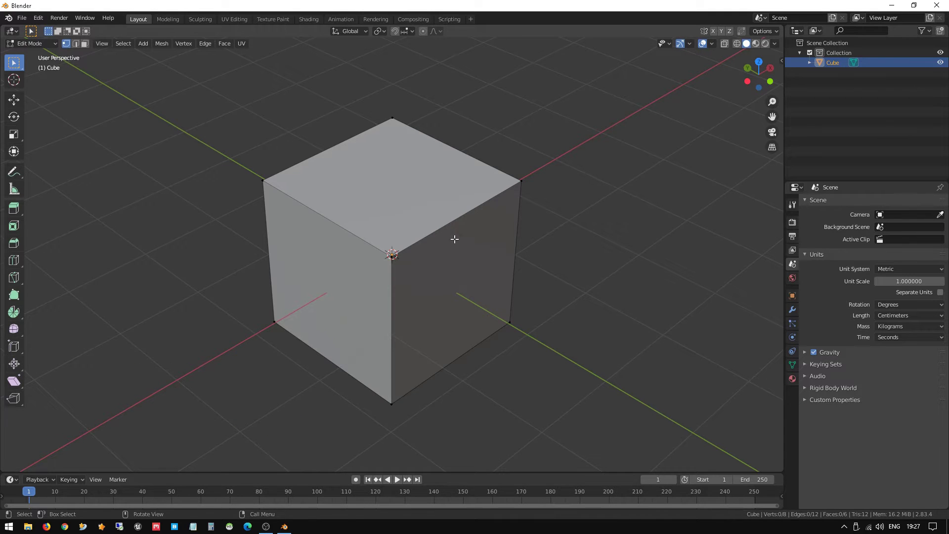
{"action": "middle_click_drag", "start_coordinate": [451, 238], "coordinate": [455, 266]}
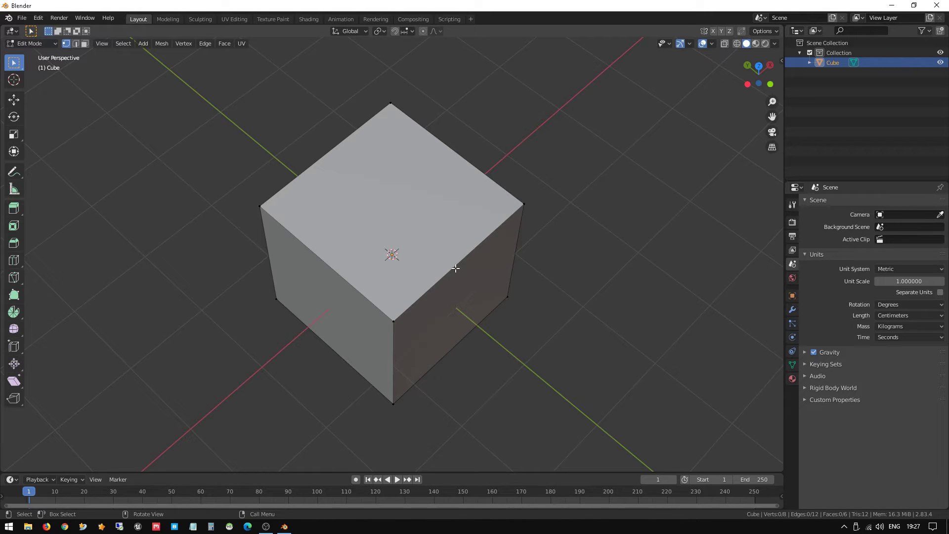
{"action": "key", "text": "Tab"}
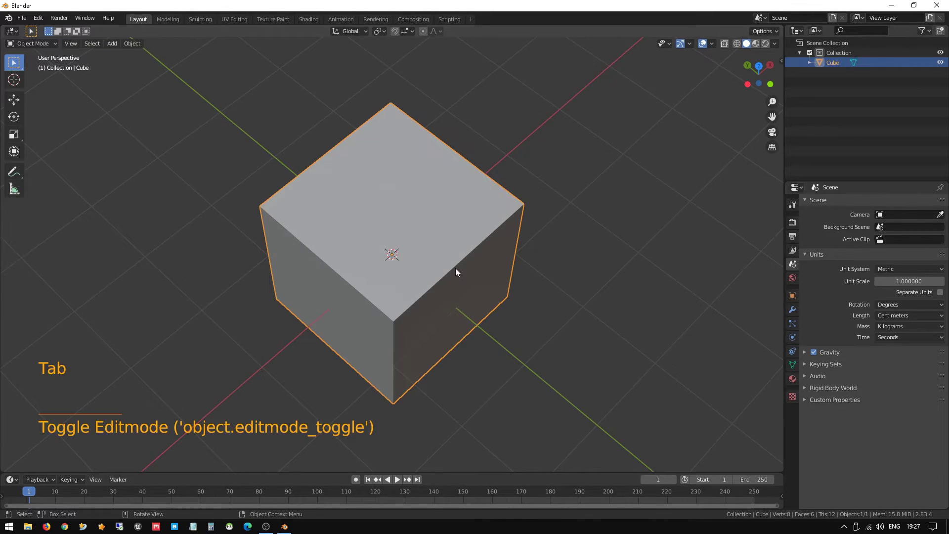
{"action": "scroll", "coordinate": [455, 269], "scroll_direction": "down", "scroll_amount": 2}
{"action": "mouse_move", "coordinate": [455, 268]}
{"action": "middle_mouse_down"}
{"action": "mouse_move", "coordinate": [447, 272]}
{"action": "mouse_move", "coordinate": [461, 258]}
{"action": "middle_mouse_up"}
{"action": "key", "text": "Tab"}
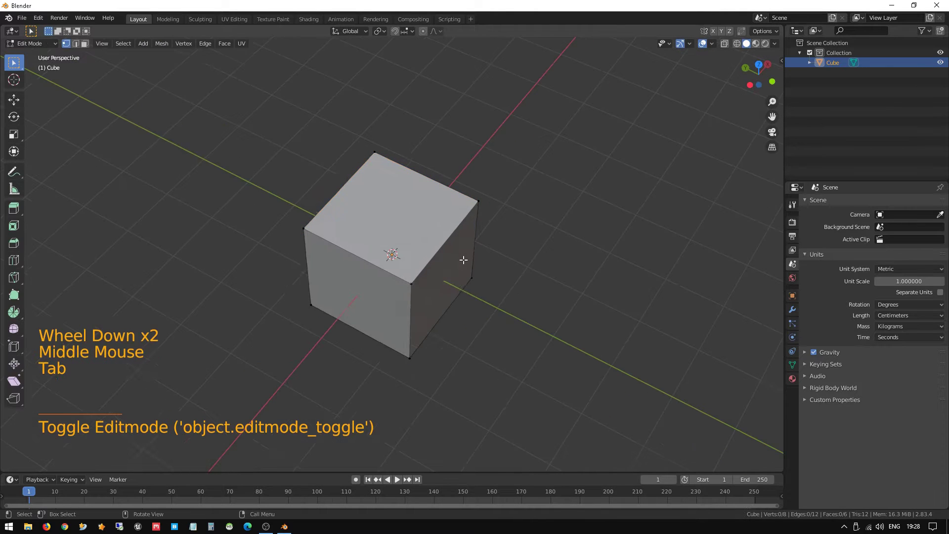
{"action": "scroll", "coordinate": [380, 315], "scroll_direction": "up", "scroll_amount": 3}
{"action": "middle_click_drag", "start_coordinate": [379, 303], "coordinate": [475, 271]}
{"action": "scroll", "coordinate": [477, 290], "scroll_direction": "down", "scroll_amount": 1}
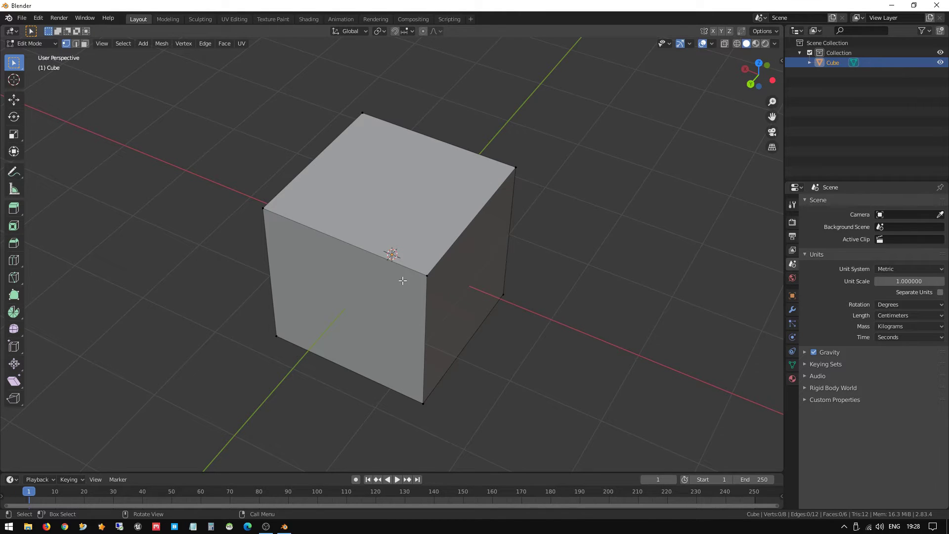
Use vertex selection mode to select individual upper corner vertices of the cube one after another
{"action": "key", "text": "1"}
{"action": "left_click", "coordinate": [427, 274]}
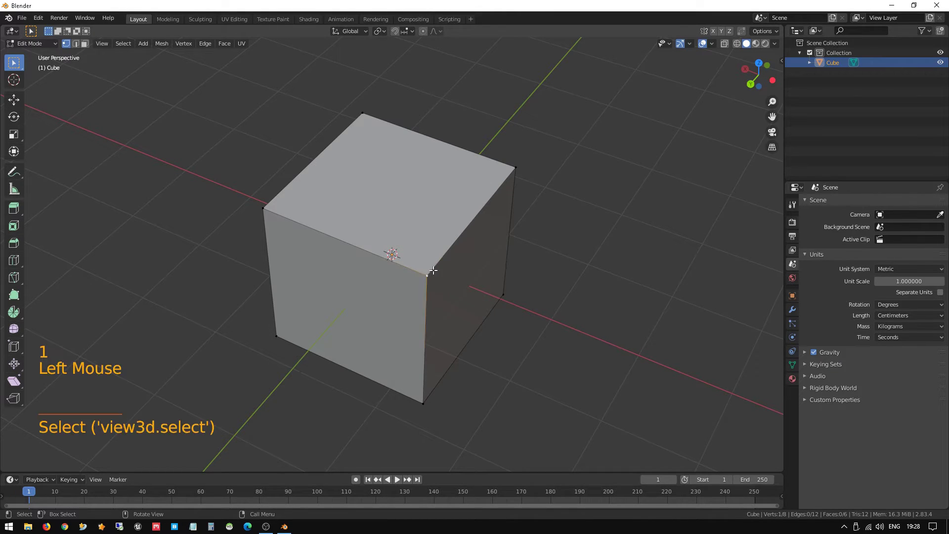
{"action": "middle_click_drag", "start_coordinate": [452, 310], "coordinate": [381, 299]}
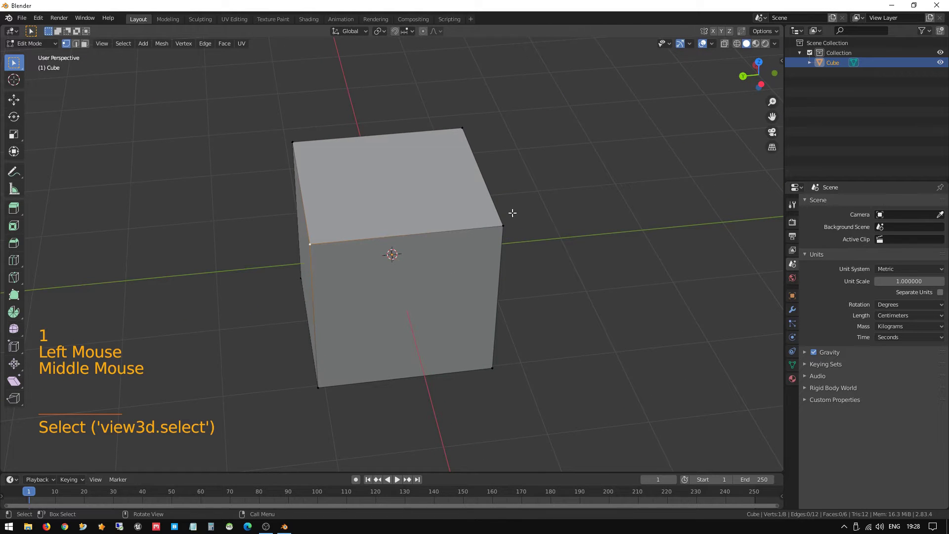
{"action": "left_click", "coordinate": [502, 228]}
{"action": "middle_click_drag", "start_coordinate": [477, 240], "coordinate": [592, 243]}
{"action": "left_click", "coordinate": [330, 262]}
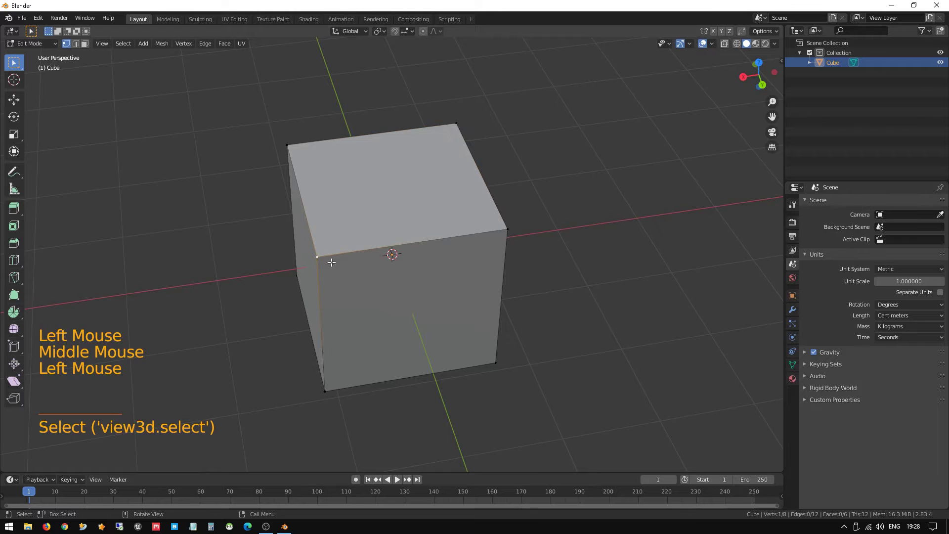
{"action": "middle_click_drag", "start_coordinate": [329, 263], "coordinate": [405, 262]}
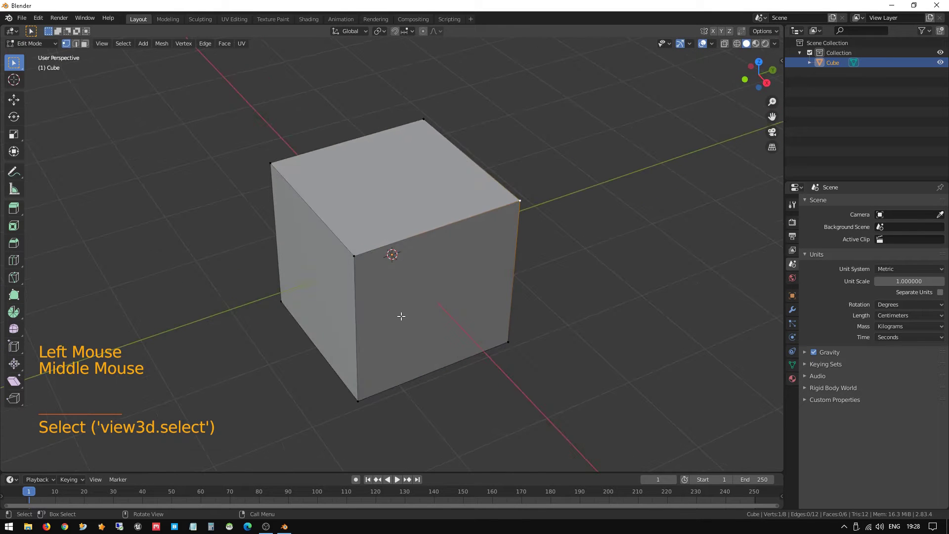
{"action": "middle_click_drag", "start_coordinate": [400, 316], "coordinate": [407, 313]}
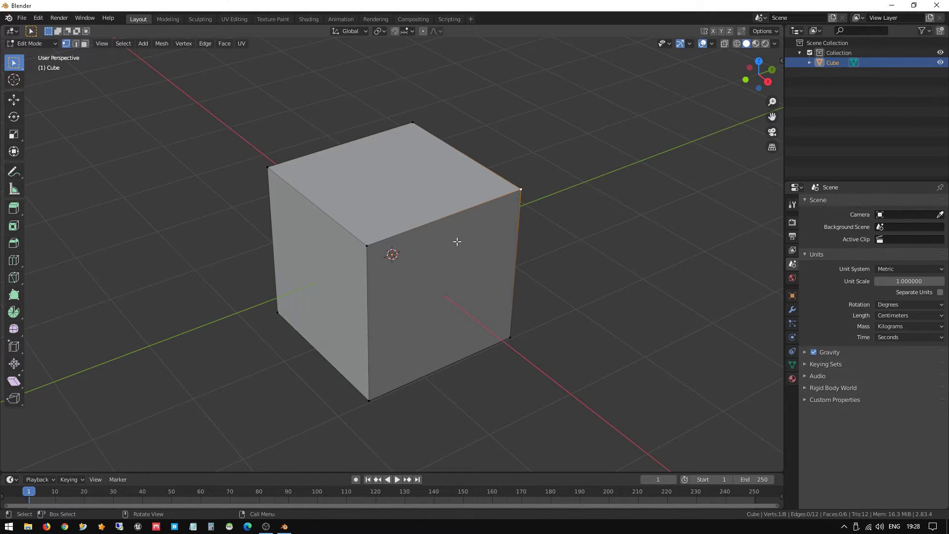
Add a single centred vertical loop cut around the cube and clear the selection
{"action": "key", "text": "ctrl+r"}
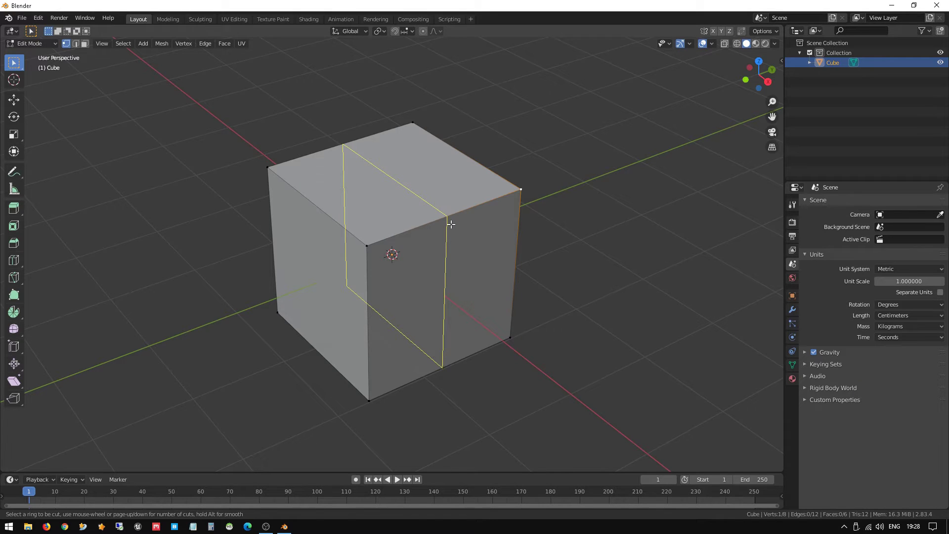
{"action": "left_click", "coordinate": [450, 224]}
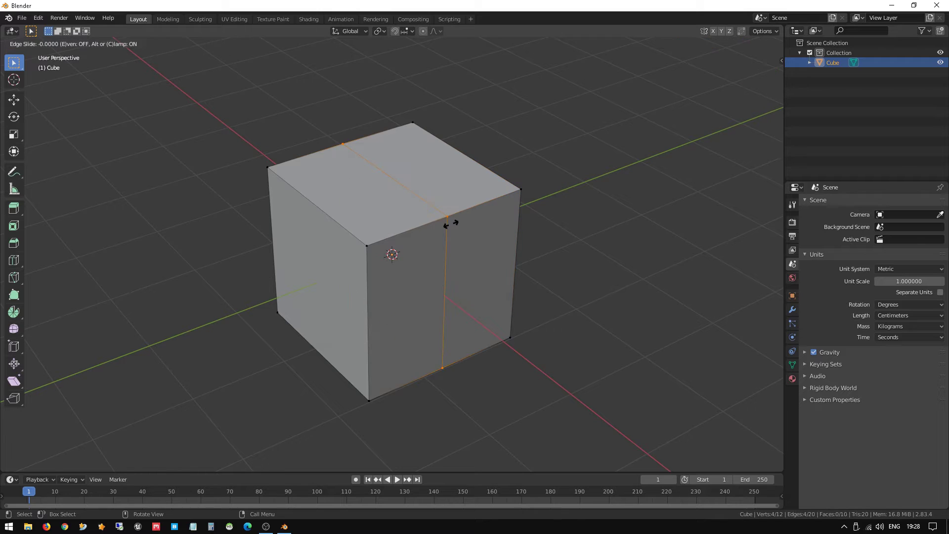
{"action": "right_click", "coordinate": [450, 224]}
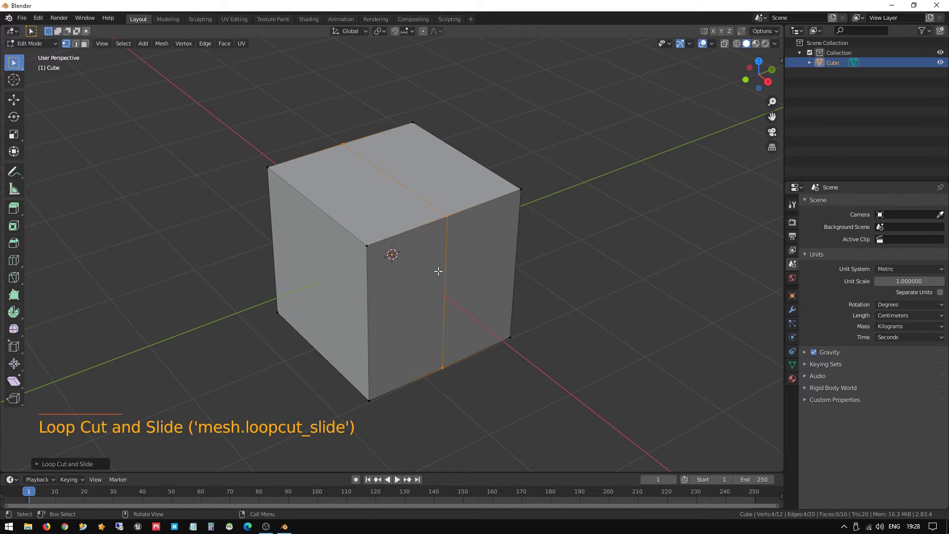
{"action": "left_click", "coordinate": [471, 249]}
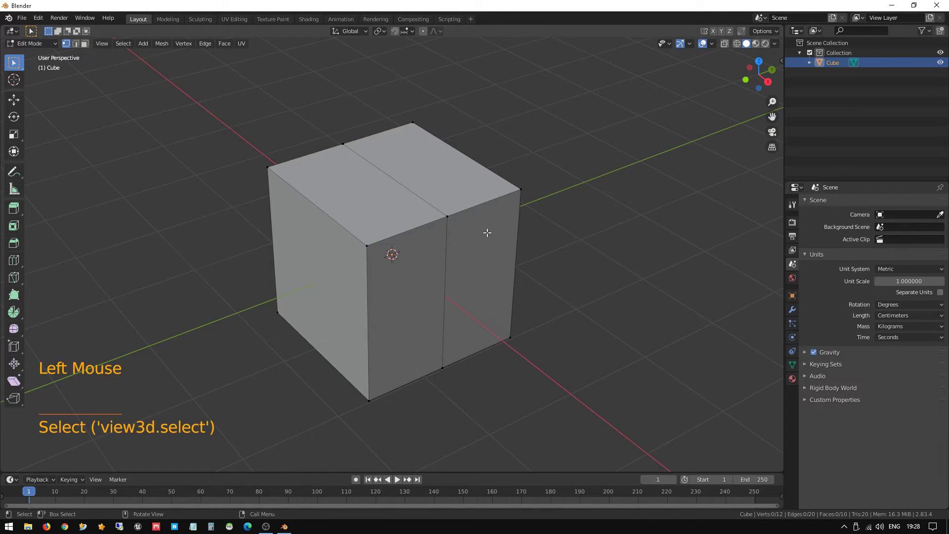
Select the loop cut's vertices on the upper edges individually and move one of them freely outward and down
{"action": "left_click", "coordinate": [446, 217]}
{"action": "left_click", "coordinate": [349, 141]}
{"action": "middle_click_drag", "start_coordinate": [470, 276], "coordinate": [344, 168]}
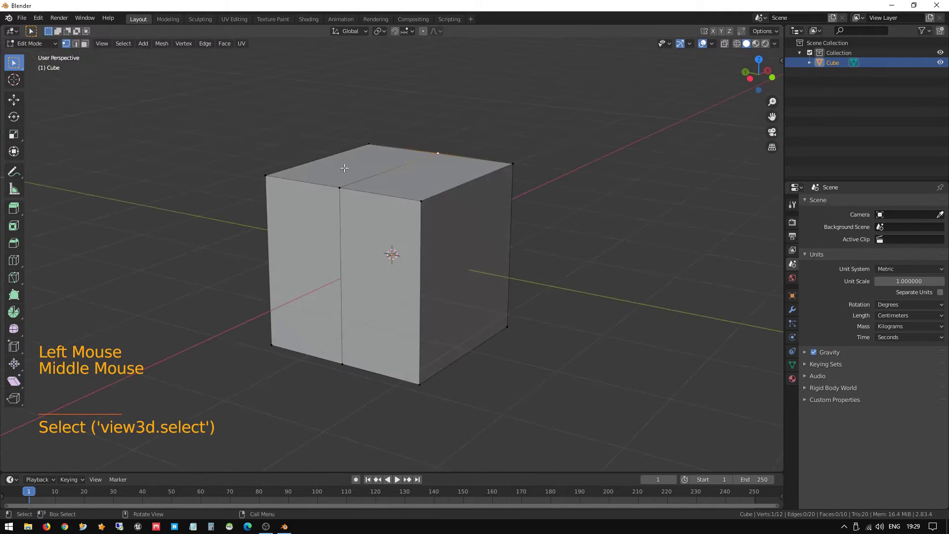
{"action": "left_click", "coordinate": [340, 184]}
{"action": "middle_click_drag", "start_coordinate": [386, 201], "coordinate": [368, 216]}
{"action": "left_click", "coordinate": [440, 228]}
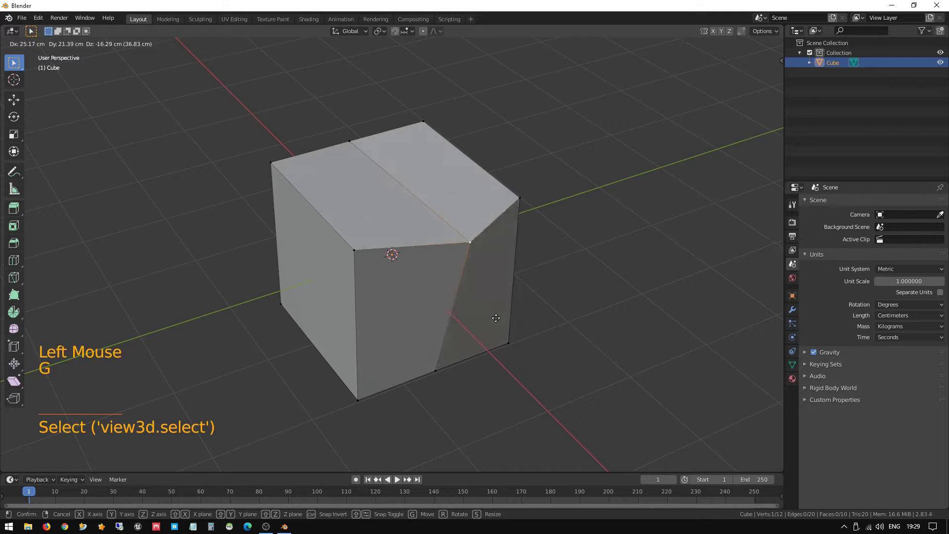
{"action": "left_click", "coordinate": [536, 347]}
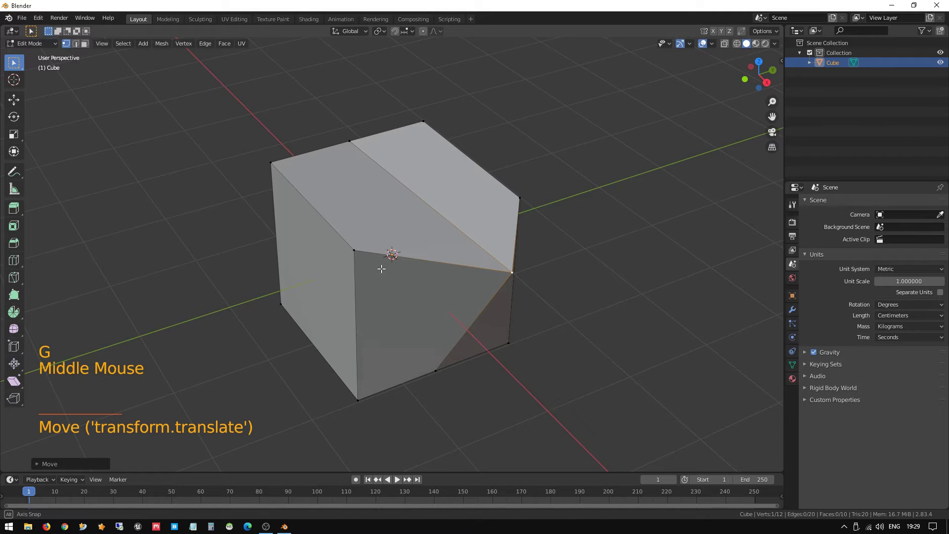
Move the displaced upper loop-cut vertex again, lowering it toward the middle of the cube's side
{"action": "middle_click_drag", "start_coordinate": [381, 269], "coordinate": [377, 227]}
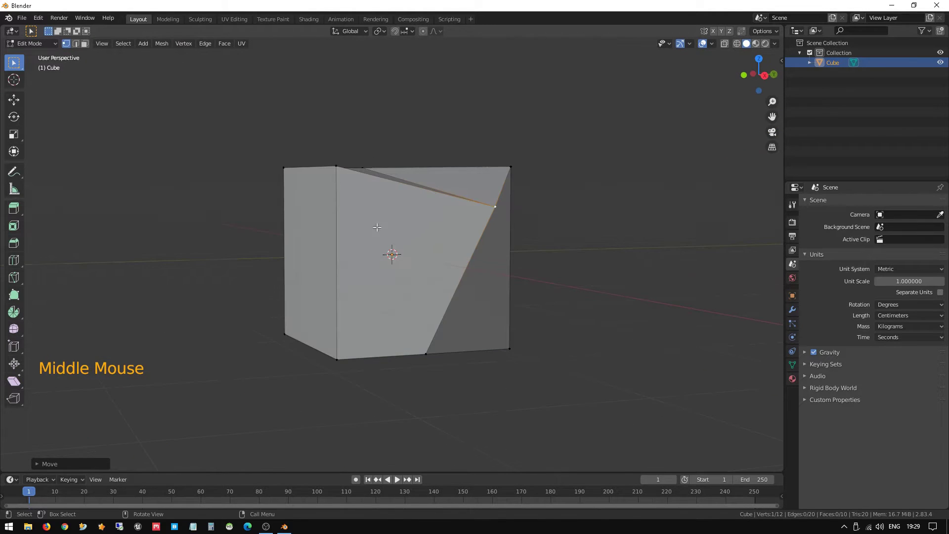
{"action": "key", "text": "g"}
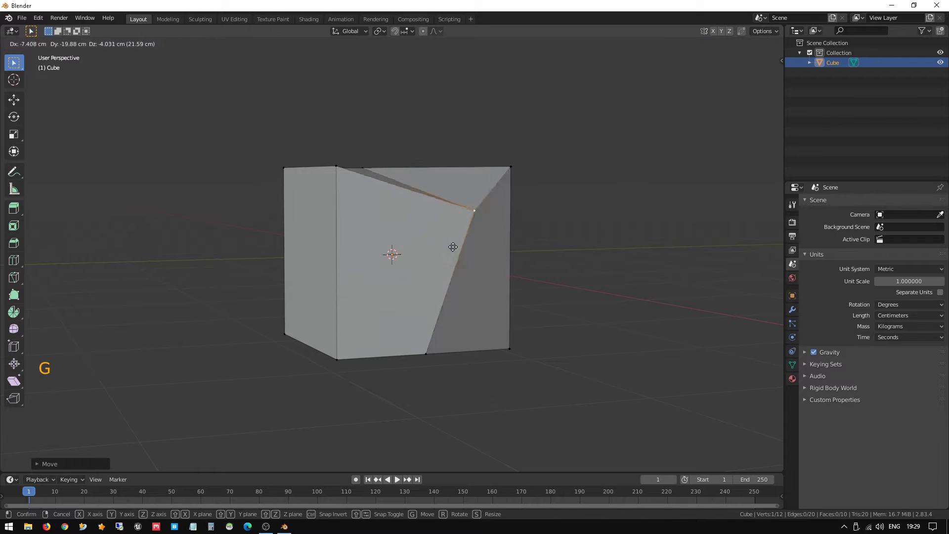
{"action": "left_click", "coordinate": [425, 312]}
Move the opposite upper loop-cut vertex down and outward, then check the shape in Object Mode and return to Edit Mode
{"action": "middle_click_drag", "start_coordinate": [334, 211], "coordinate": [482, 246]}
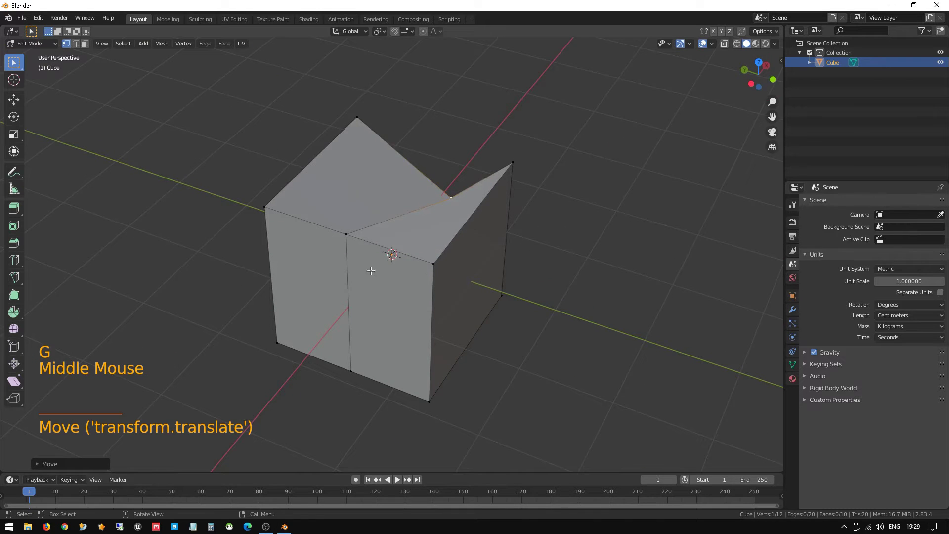
{"action": "left_click", "coordinate": [350, 246]}
{"action": "key", "text": "g"}
{"action": "left_click", "coordinate": [328, 358]}
{"action": "middle_click_drag", "start_coordinate": [276, 365], "coordinate": [413, 319]}
{"action": "key", "text": "Tab"}
{"action": "key", "text": "Tab"}
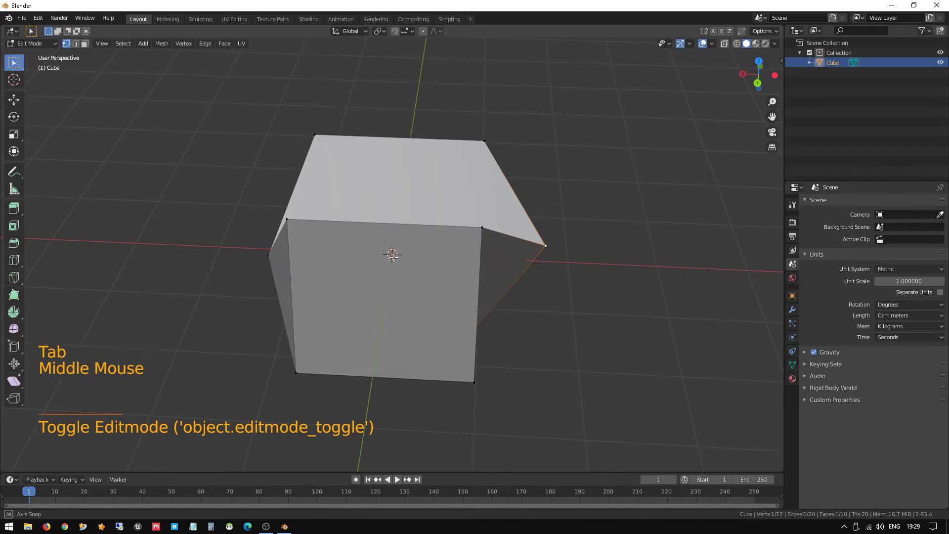
Undo the vertex moves and the loop cut to restore the plain cube
{"action": "middle_click_drag", "start_coordinate": [393, 255], "coordinate": [489, 217]}
{"action": "middle_click_drag", "start_coordinate": [279, 292], "coordinate": [370, 304]}
{"action": "key", "text": "ctrl+z"}
{"action": "key", "text": "ctrl+z"}
{"action": "key", "text": "ctrl+z"}
{"action": "key", "text": "ctrl+z"}
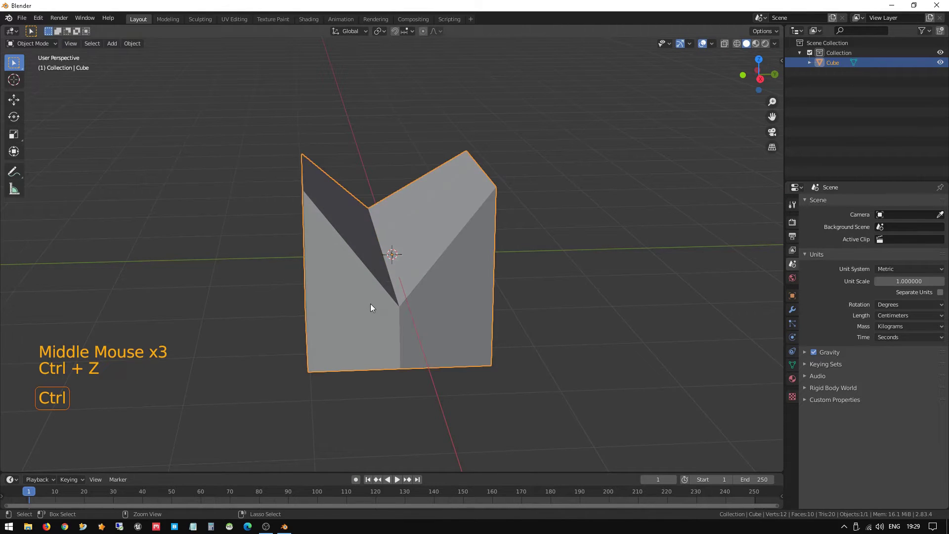
{"action": "key", "text": "ctrl+z"}
{"action": "key", "text": "ctrl+z"}
{"action": "key", "text": "ctrl+z"}
{"action": "key", "text": "ctrl+z"}
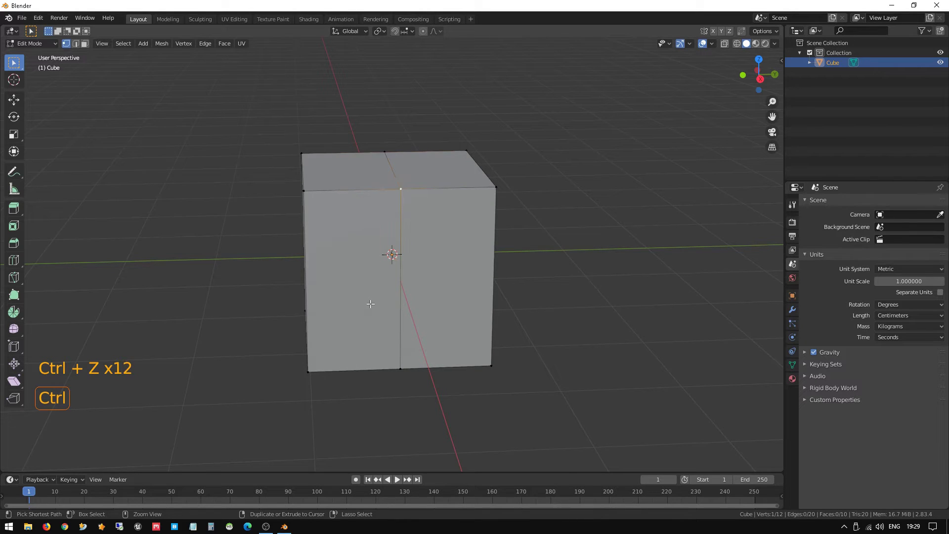
{"action": "key", "text": "ctrl+z"}
{"action": "key", "text": "ctrl+z"}
{"action": "key", "text": "ctrl+z"}
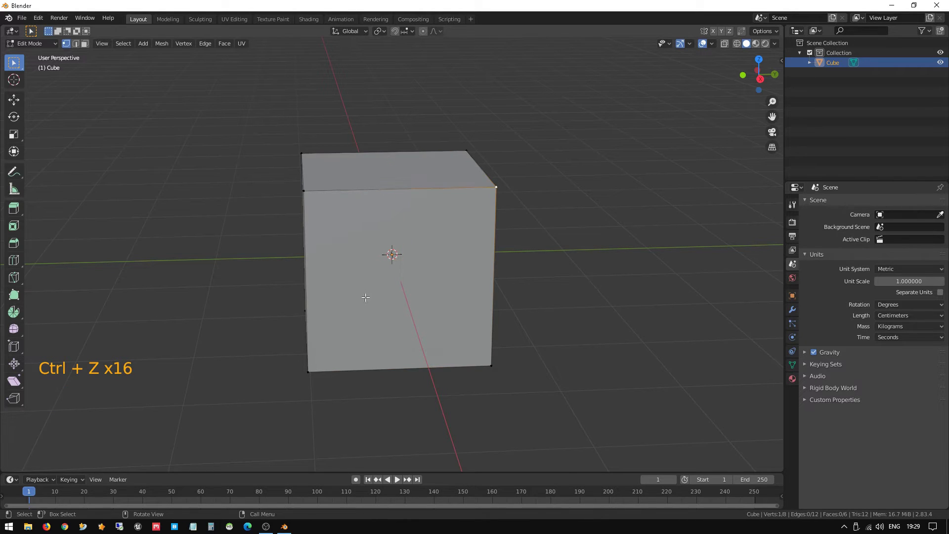
Switch through edge to face selection mode and select the cube's top and side faces individually, ending on one side face
{"action": "middle_click_drag", "start_coordinate": [371, 303], "coordinate": [410, 295]}
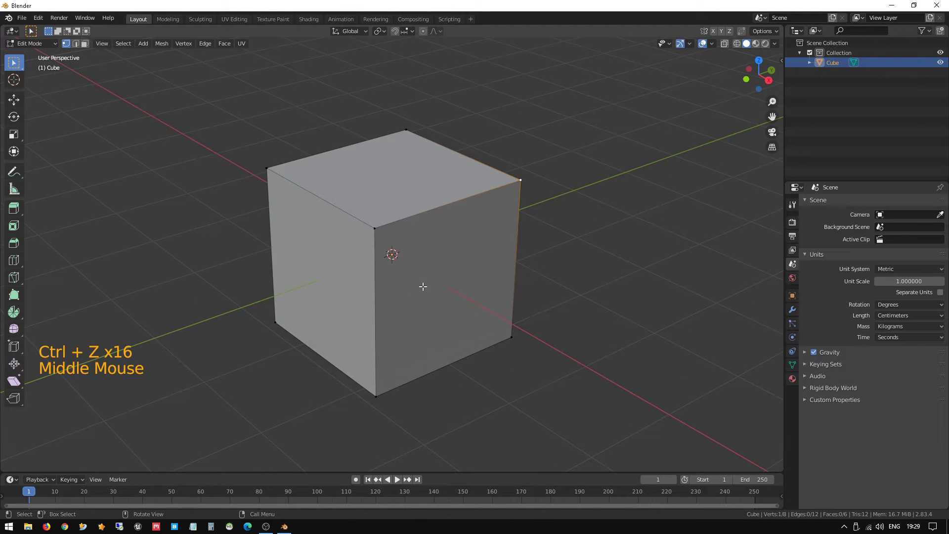
{"action": "key", "text": "2"}
{"action": "key", "text": "3"}
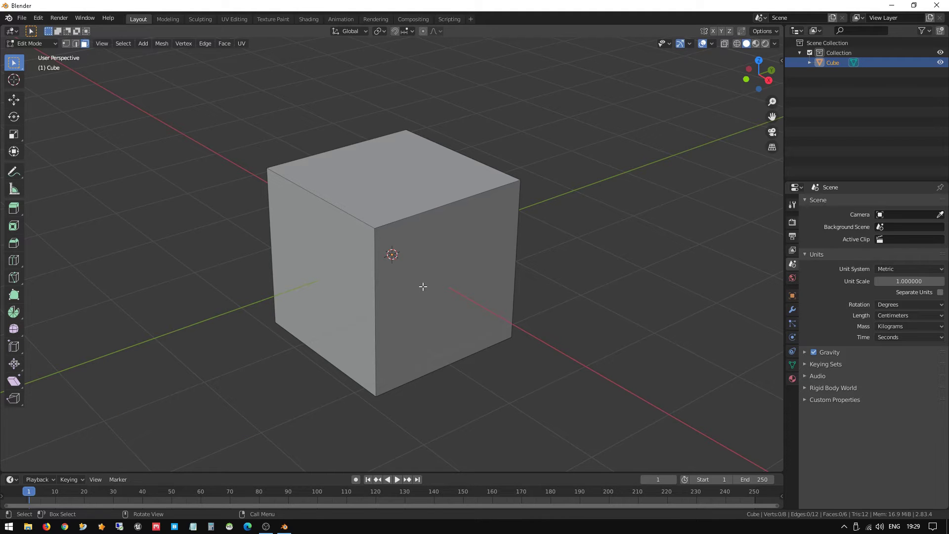
{"action": "left_click", "coordinate": [425, 270]}
{"action": "left_click", "coordinate": [380, 171]}
{"action": "middle_click_drag", "start_coordinate": [380, 171], "coordinate": [405, 181]}
{"action": "left_click", "coordinate": [522, 240]}
{"action": "left_click", "coordinate": [464, 231]}
{"action": "middle_click_drag", "start_coordinate": [361, 285], "coordinate": [377, 262]}
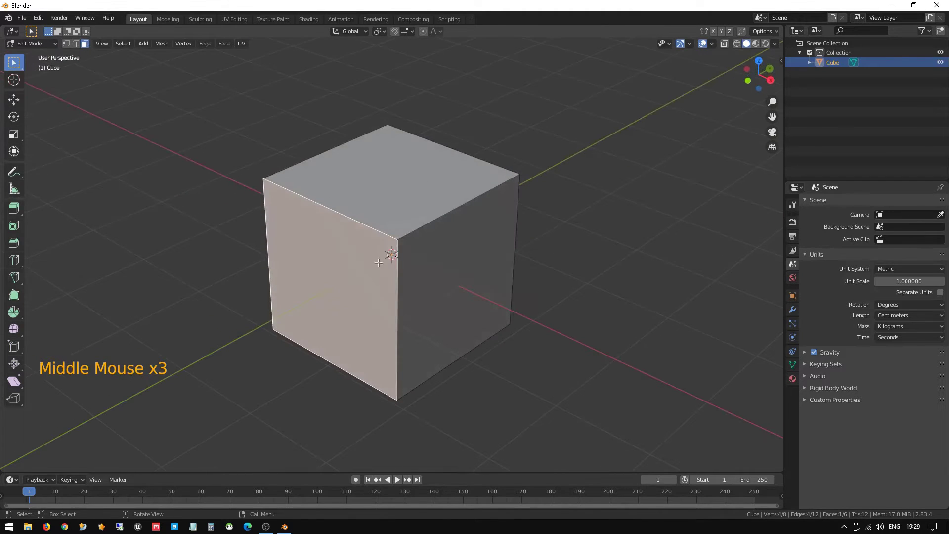
{"action": "left_click", "coordinate": [435, 189]}
{"action": "left_click", "coordinate": [478, 252]}
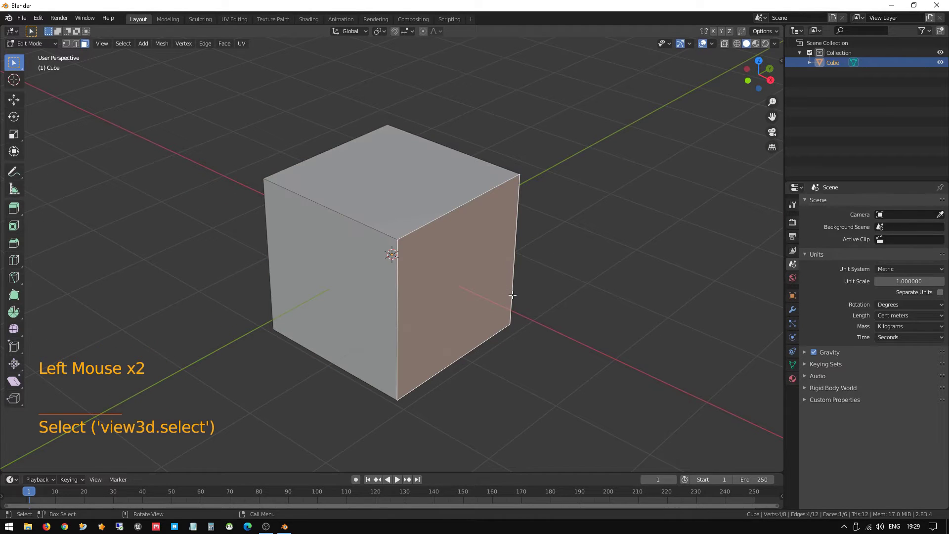
Try moving the selected side face about 226 cm in the negative Y direction, and undo the move
{"action": "key", "text": "g"}
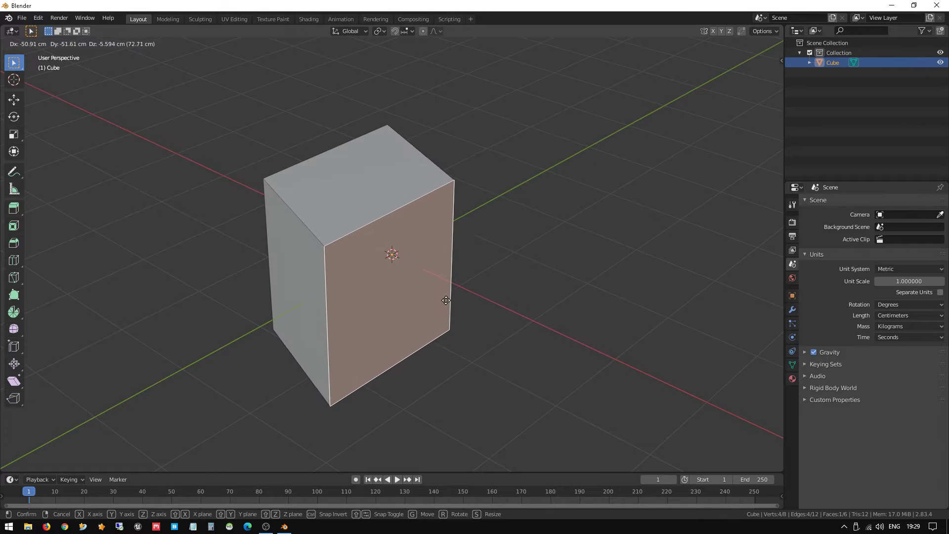
{"action": "key", "text": "y"}
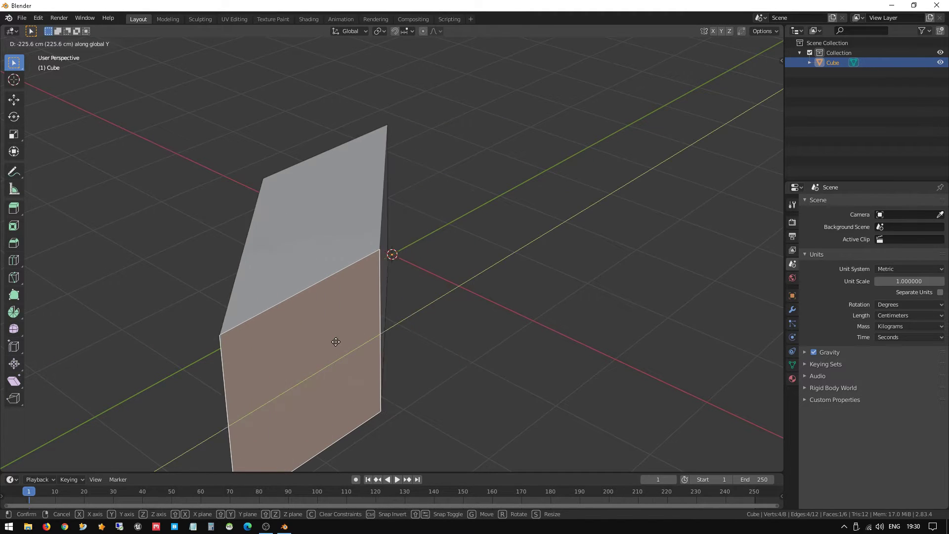
{"action": "left_click", "coordinate": [336, 342]}
{"action": "scroll", "coordinate": [299, 319], "scroll_direction": "down", "scroll_amount": 2}
{"action": "middle_click_drag", "start_coordinate": [299, 319], "coordinate": [382, 250]}
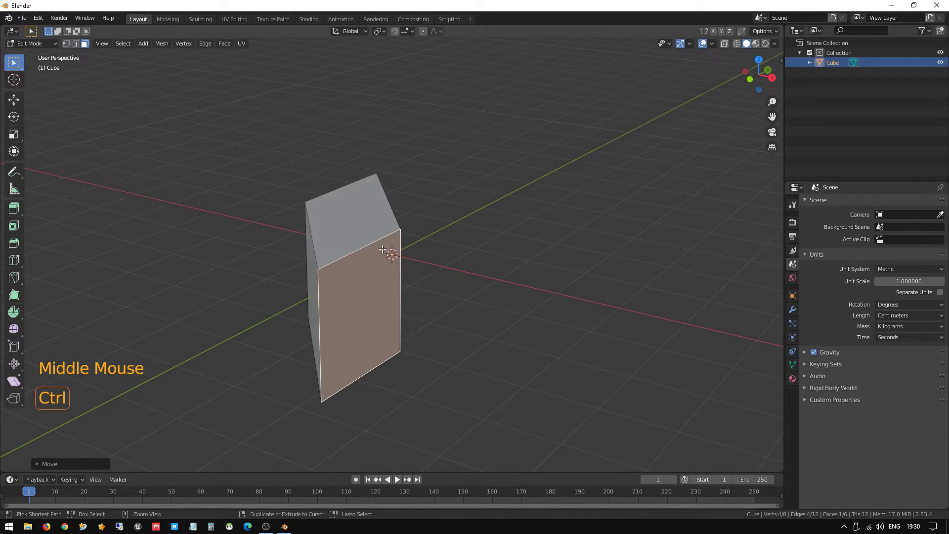
{"action": "key", "text": "ctrl+z"}
{"action": "scroll", "coordinate": [438, 244], "scroll_direction": "up", "scroll_amount": 2}
Add a single vertical loop cut running across the cube's top and down the side facing the X axis
{"action": "left_click", "coordinate": [435, 224]}
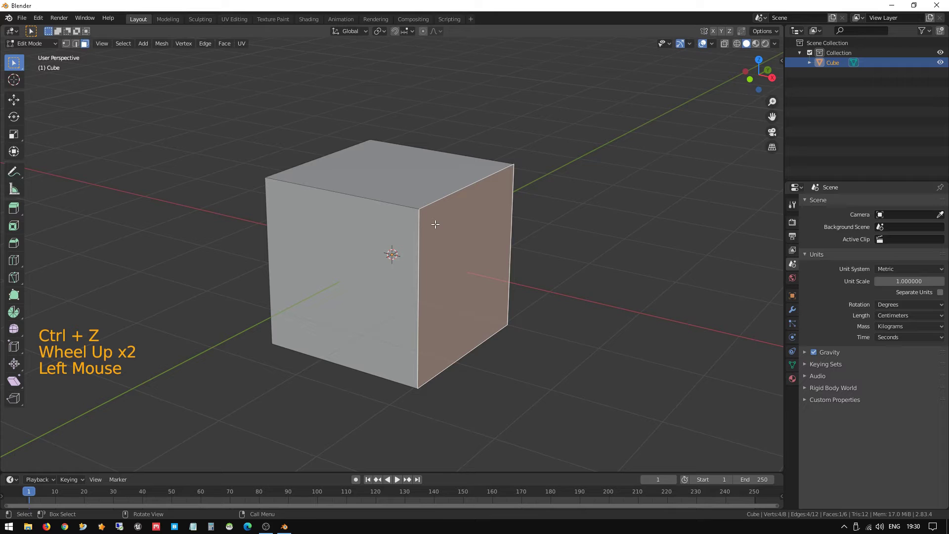
{"action": "left_click", "coordinate": [433, 168]}
{"action": "key", "text": "ctrl+r"}
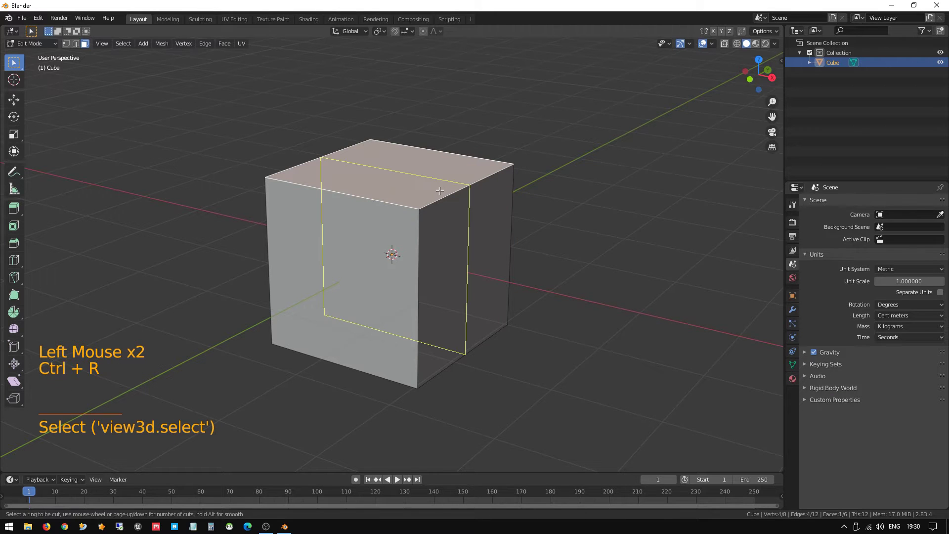
{"action": "left_click", "coordinate": [440, 190]}
{"action": "left_click", "coordinate": [437, 191]}
{"action": "middle_click_drag", "start_coordinate": [450, 236], "coordinate": [421, 239]}
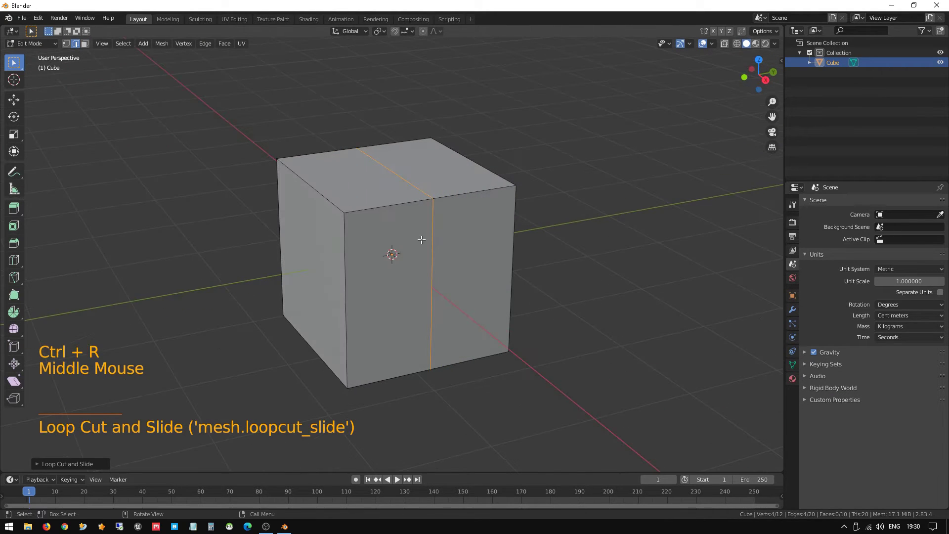
Switch to face selection mode and select the split side and top faces one at a time
{"action": "left_click", "coordinate": [470, 271]}
{"action": "key", "text": "3"}
{"action": "left_click", "coordinate": [480, 240]}
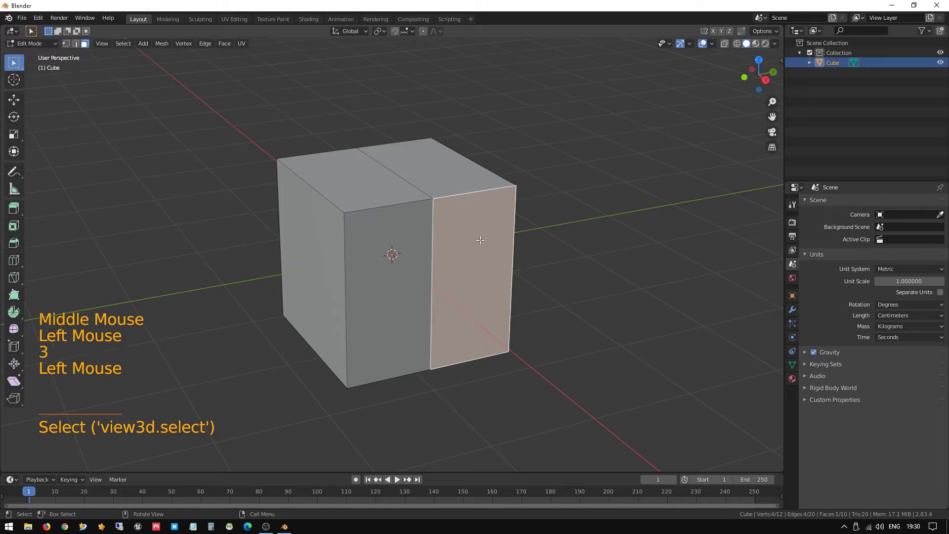
{"action": "left_click", "coordinate": [427, 265]}
{"action": "left_click", "coordinate": [389, 170]}
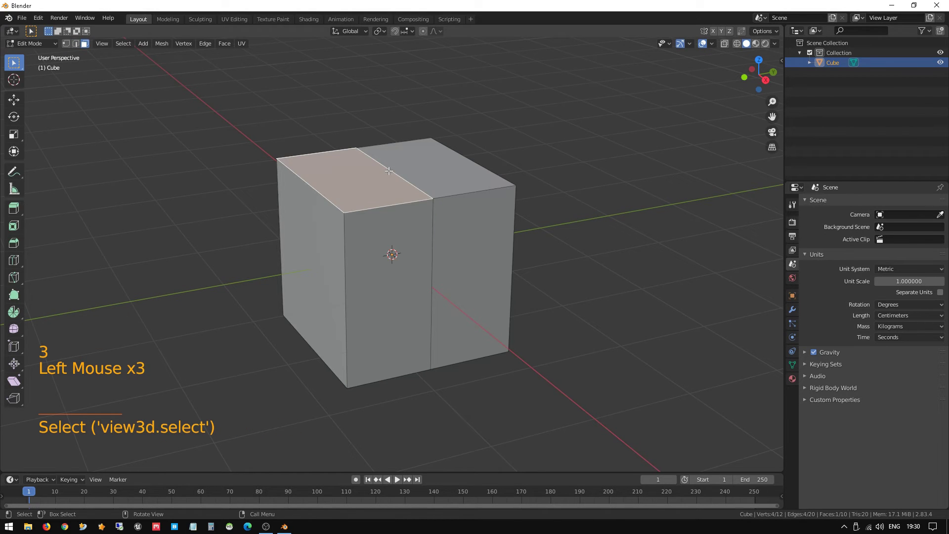
{"action": "left_click", "coordinate": [424, 157]}
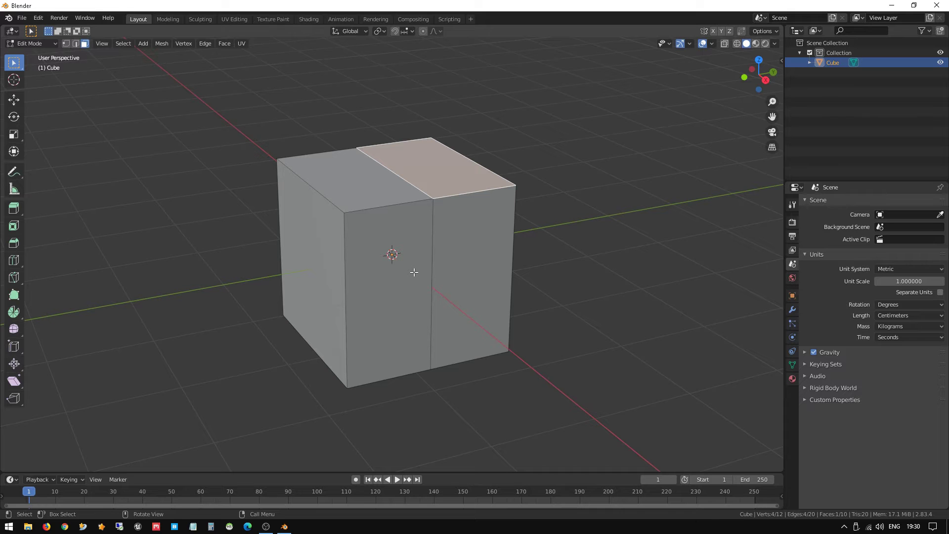
Move one half of the split side face outward along X, check the shape in Object Mode, and return to Edit Mode
{"action": "left_click", "coordinate": [508, 246]}
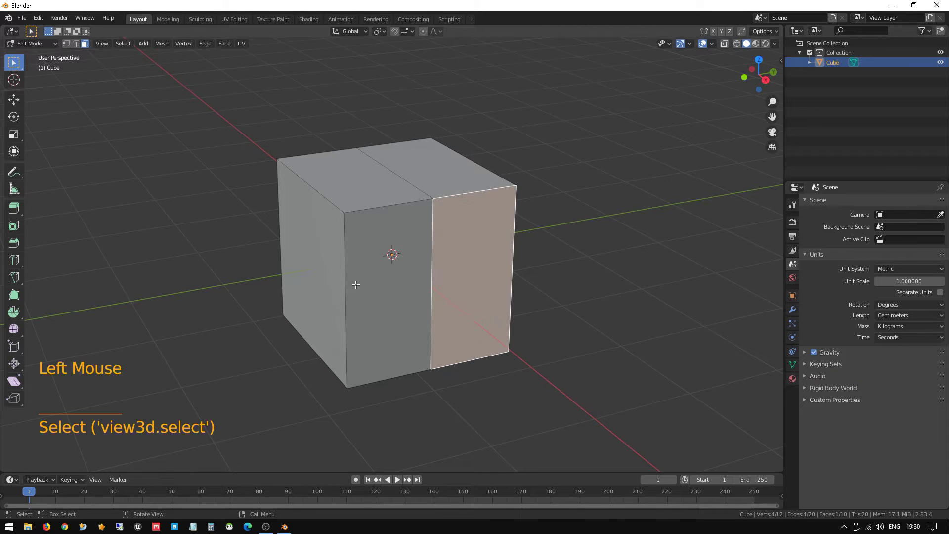
{"action": "middle_click_drag", "start_coordinate": [356, 285], "coordinate": [276, 293]}
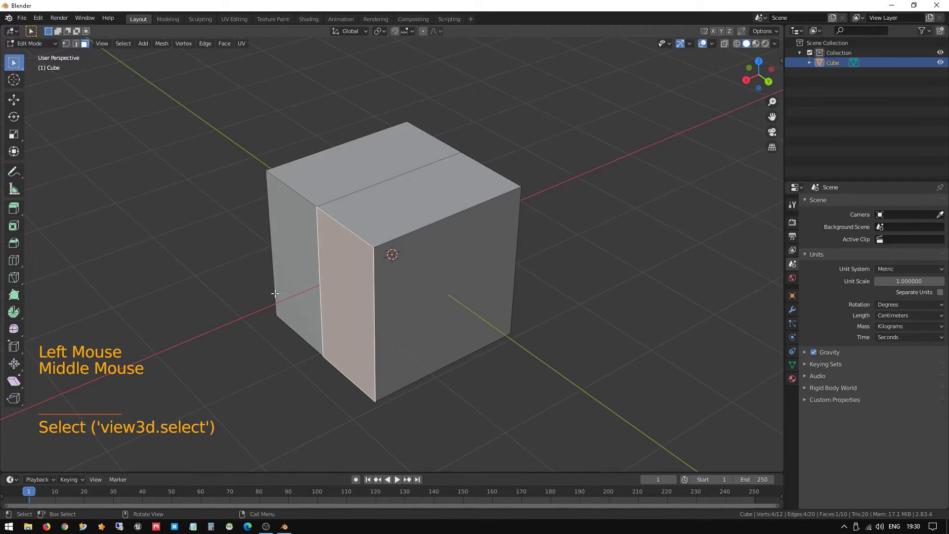
{"action": "key", "text": "g"}
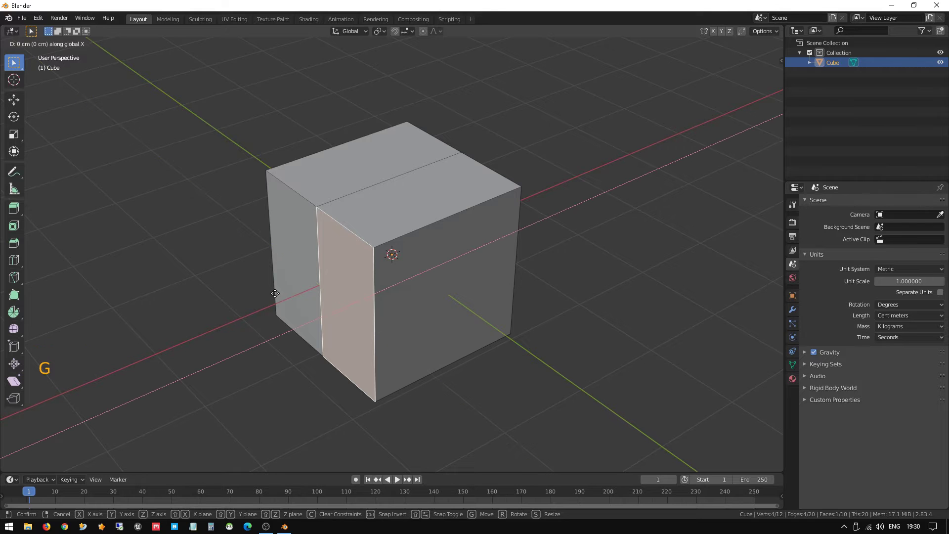
{"action": "left_click", "coordinate": [97, 325]}
{"action": "middle_click_drag", "start_coordinate": [223, 306], "coordinate": [516, 249]}
{"action": "scroll", "coordinate": [470, 274], "scroll_direction": "down", "scroll_amount": 1}
{"action": "scroll", "coordinate": [516, 259], "scroll_direction": "down", "scroll_amount": 1}
{"action": "key", "text": "Tab"}
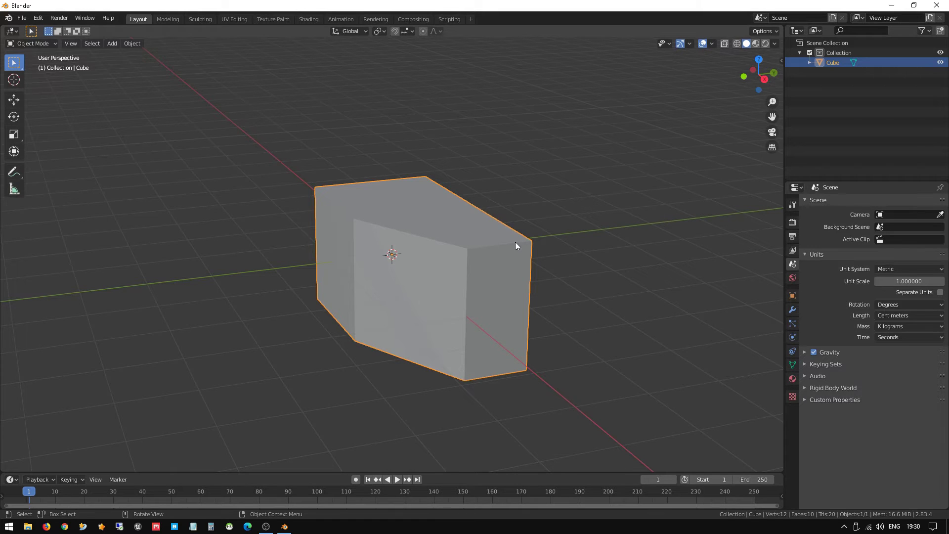
{"action": "key", "text": "ctrl+z"}
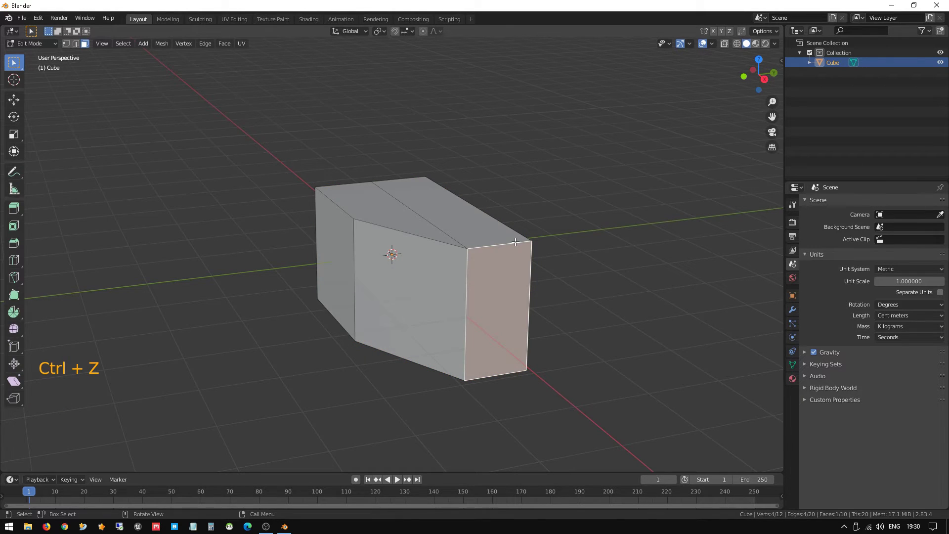
Switch to edge selection mode and select the top loop-cut edge and the upper outer edges individually, viewing the block from several sides
{"action": "scroll", "coordinate": [542, 267], "scroll_direction": "down", "scroll_amount": 2}
{"action": "middle_click_drag", "start_coordinate": [489, 328], "coordinate": [504, 279]}
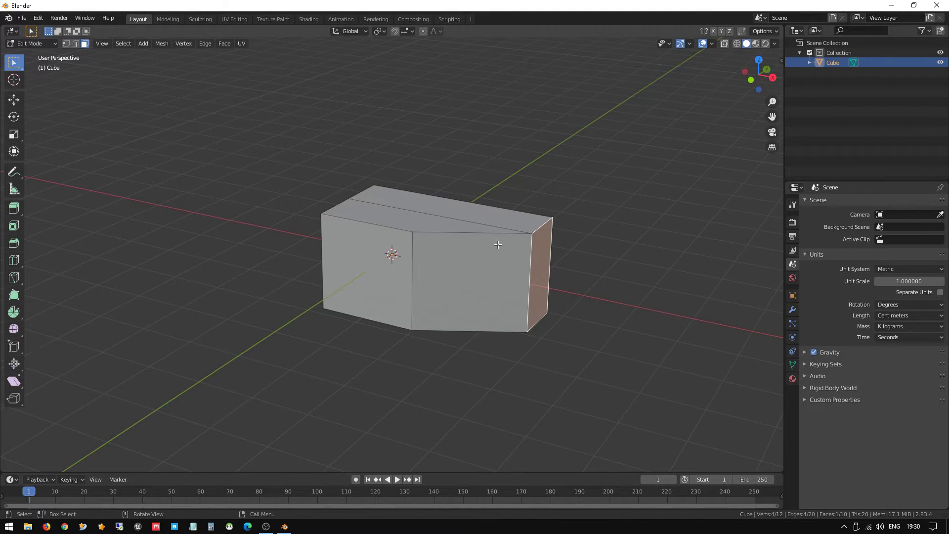
{"action": "key", "text": "2"}
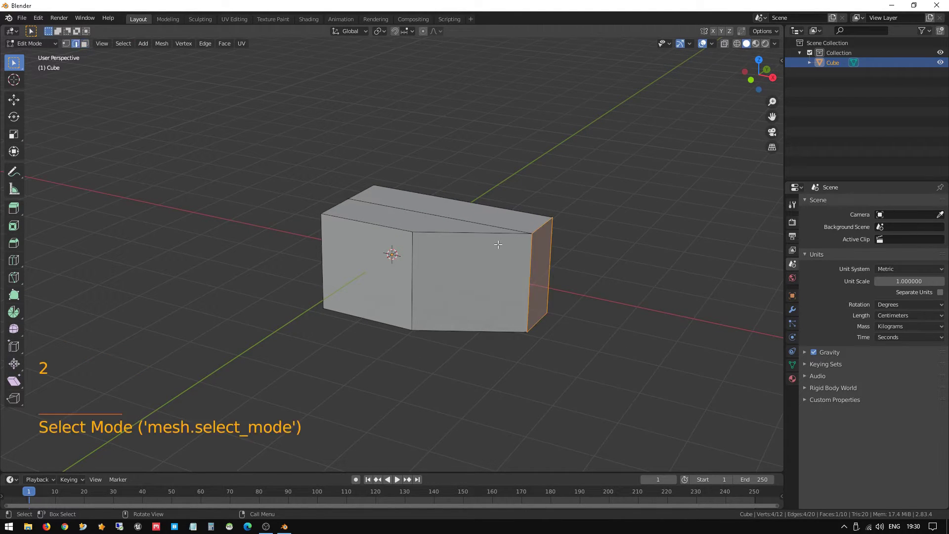
{"action": "mouse_move", "coordinate": [498, 246]}
{"action": "middle_mouse_down"}
{"action": "mouse_move", "coordinate": [497, 267]}
{"action": "mouse_move", "coordinate": [460, 298]}
{"action": "mouse_move", "coordinate": [489, 258]}
{"action": "middle_mouse_up"}
{"action": "scroll", "coordinate": [459, 299], "scroll_direction": "up", "scroll_amount": 2}
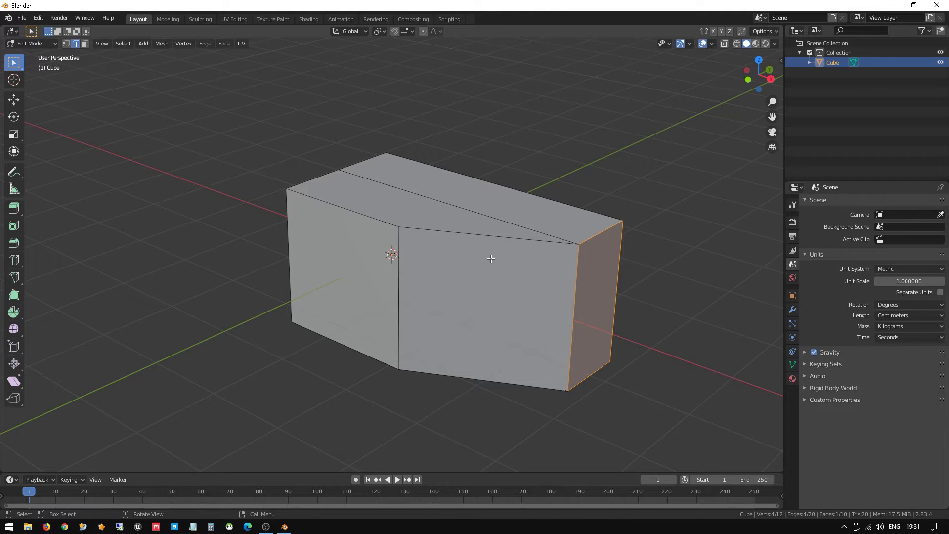
{"action": "left_click", "coordinate": [523, 226]}
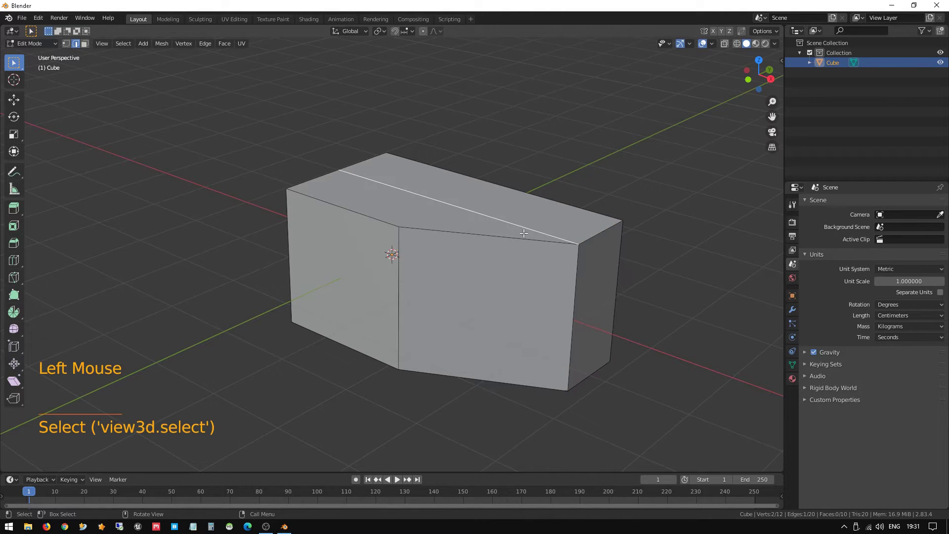
{"action": "middle_click_drag", "start_coordinate": [454, 245], "coordinate": [371, 252]}
{"action": "left_click", "coordinate": [441, 231]}
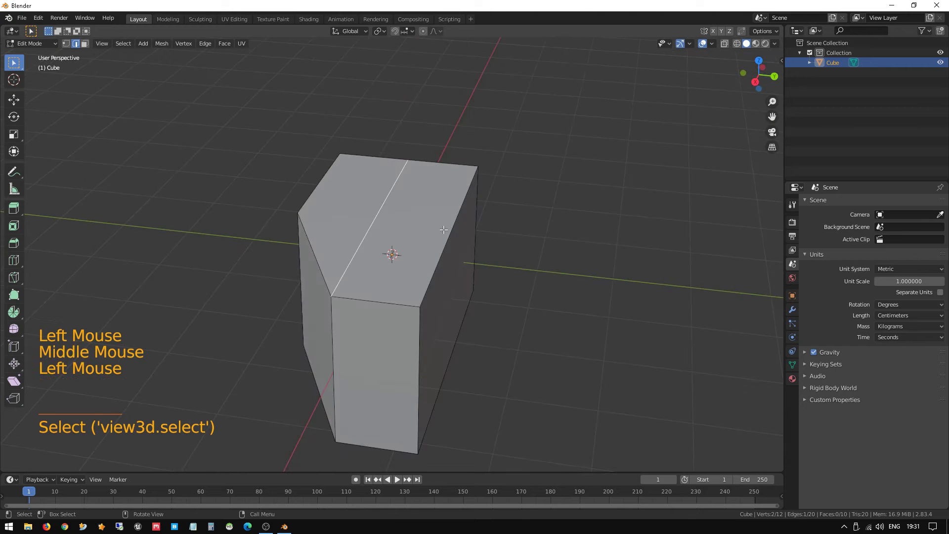
{"action": "middle_click_drag", "start_coordinate": [442, 231], "coordinate": [579, 229]}
{"action": "left_click", "coordinate": [430, 202]}
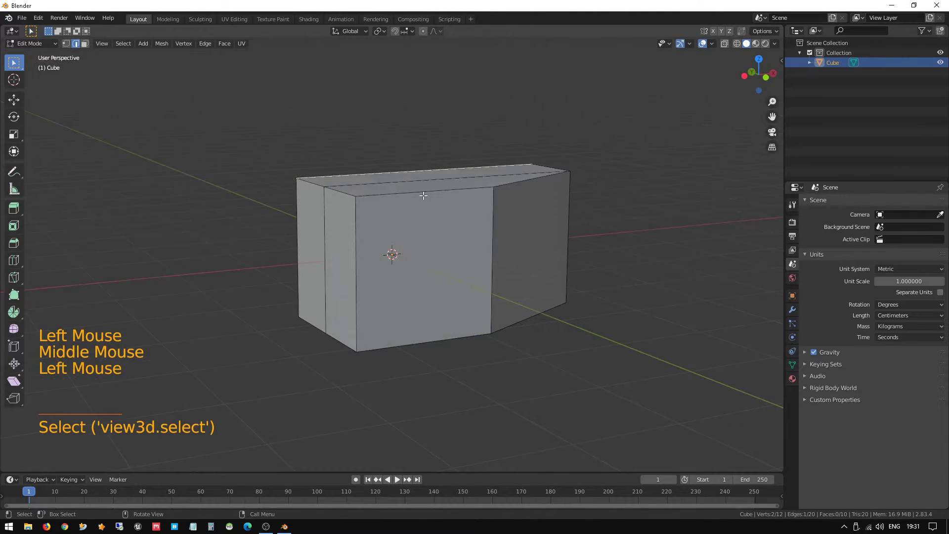
{"action": "middle_click_drag", "start_coordinate": [430, 202], "coordinate": [344, 269]}
{"action": "middle_click_drag", "start_coordinate": [469, 280], "coordinate": [378, 296]}
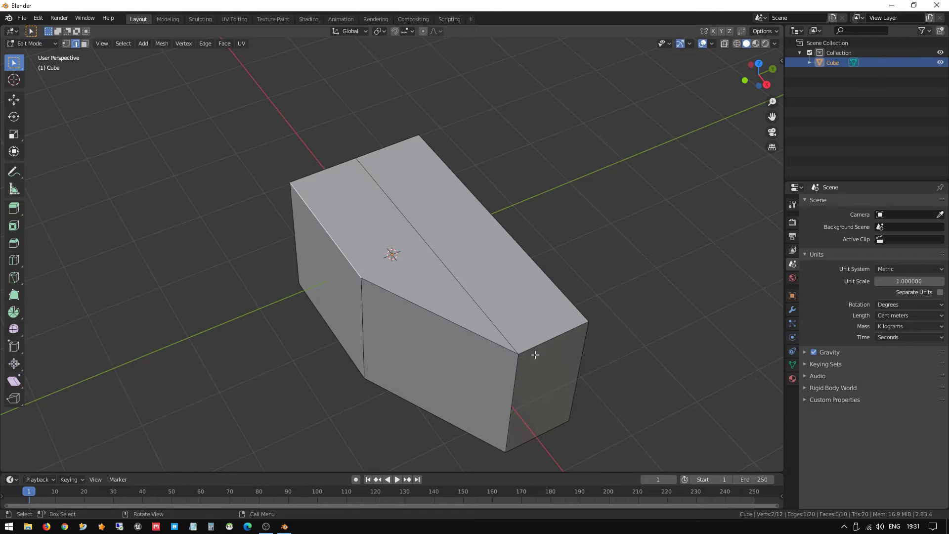
Select the vertical edge at the slanted side's bend and move it inward along Y in top view until that side is straight
{"action": "scroll", "coordinate": [510, 372], "scroll_direction": "down", "scroll_amount": 1}
{"action": "middle_click_drag", "start_coordinate": [505, 377], "coordinate": [399, 322]}
{"action": "left_click", "coordinate": [348, 336]}
{"action": "left_click", "coordinate": [399, 322]}
{"action": "middle_click_drag", "start_coordinate": [444, 357], "coordinate": [457, 343]}
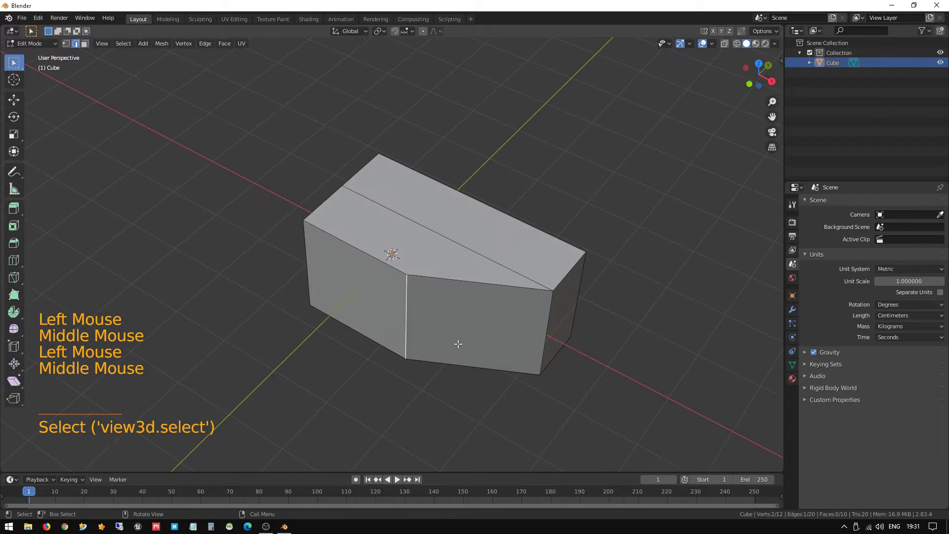
{"action": "key", "text": "KP_7"}
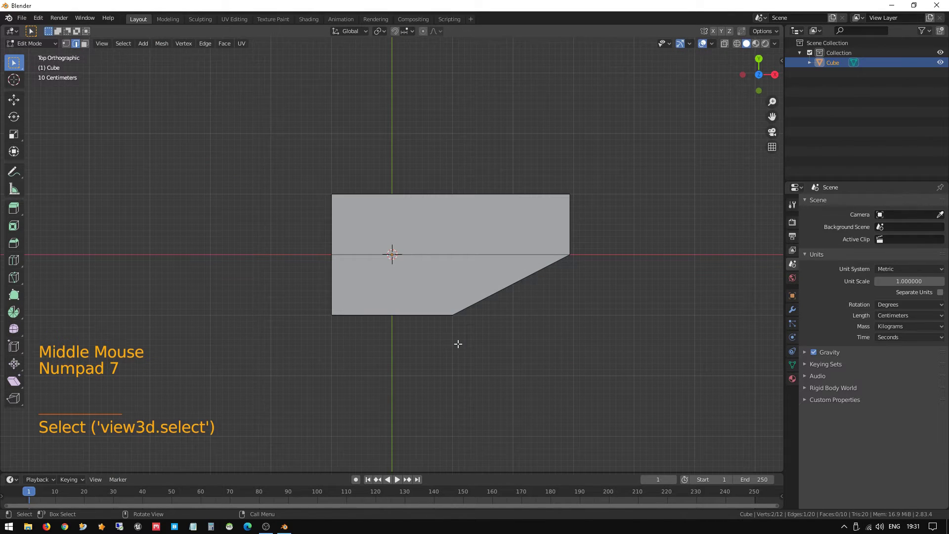
{"action": "key", "text": "g"}
{"action": "key", "text": "y"}
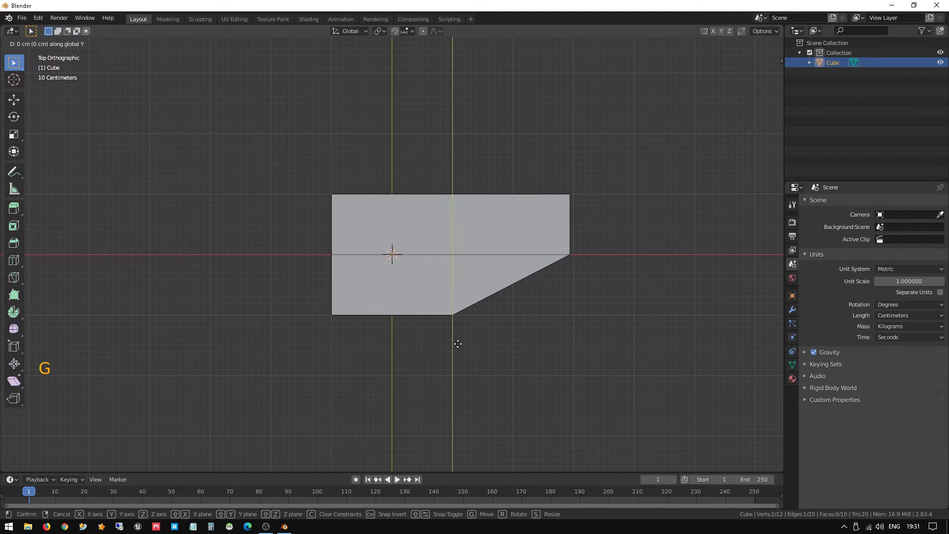
{"action": "left_click", "coordinate": [467, 313]}
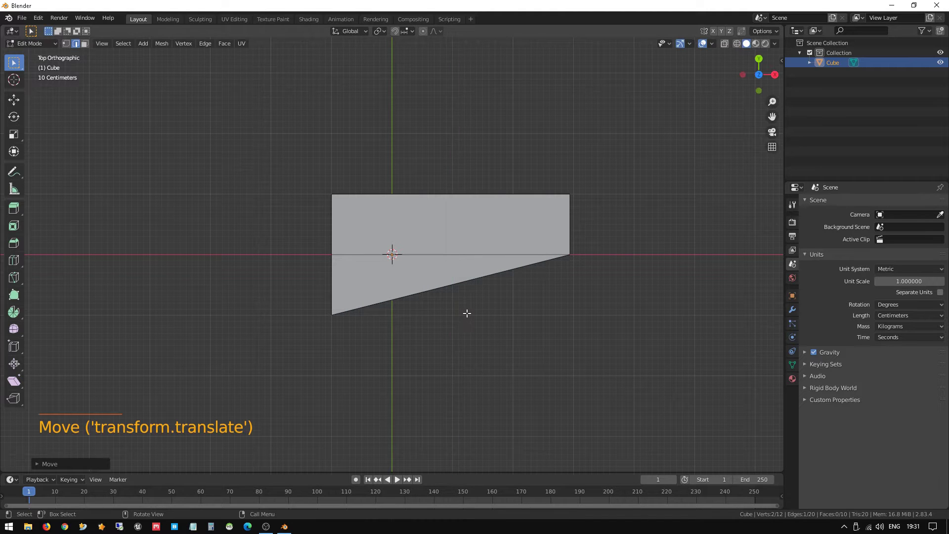
{"action": "middle_click_drag", "start_coordinate": [467, 314], "coordinate": [498, 180]}
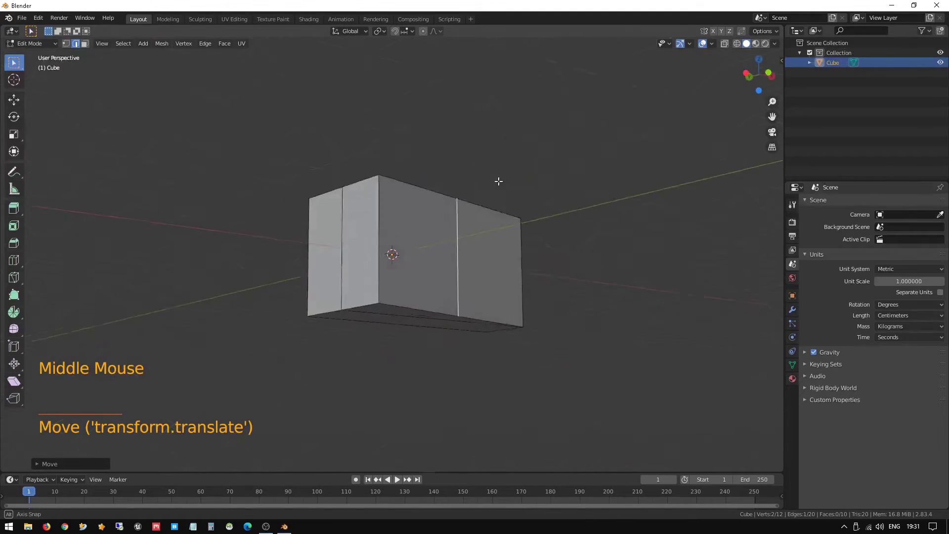
Select the vertical edge at the block's far end and move it -200 cm along X with snapping to form a notch
{"action": "scroll", "coordinate": [498, 180], "scroll_direction": "down", "scroll_amount": 1}
{"action": "key", "text": "KP_7"}
{"action": "left_click", "coordinate": [547, 361]}
{"action": "middle_click_drag", "start_coordinate": [547, 361], "coordinate": [470, 273]}
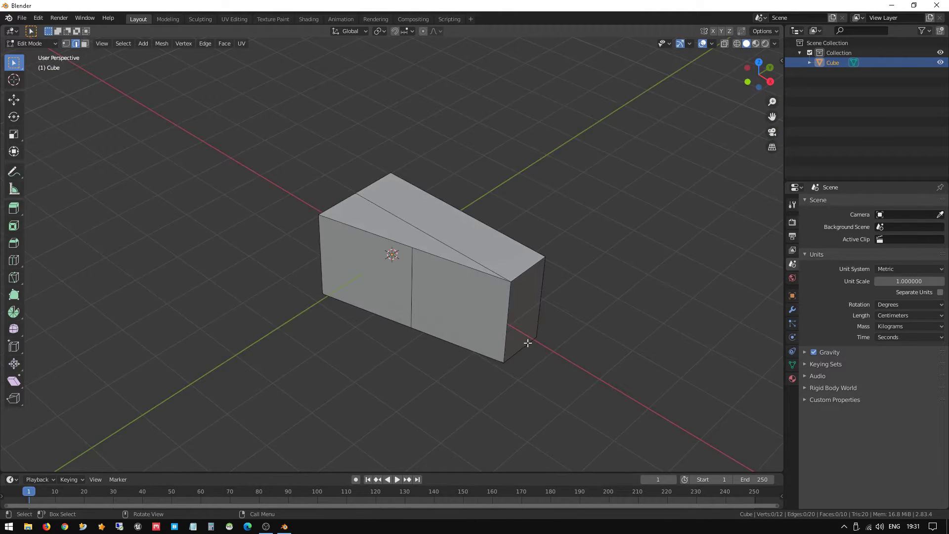
{"action": "left_click", "coordinate": [514, 321]}
{"action": "key", "text": "g"}
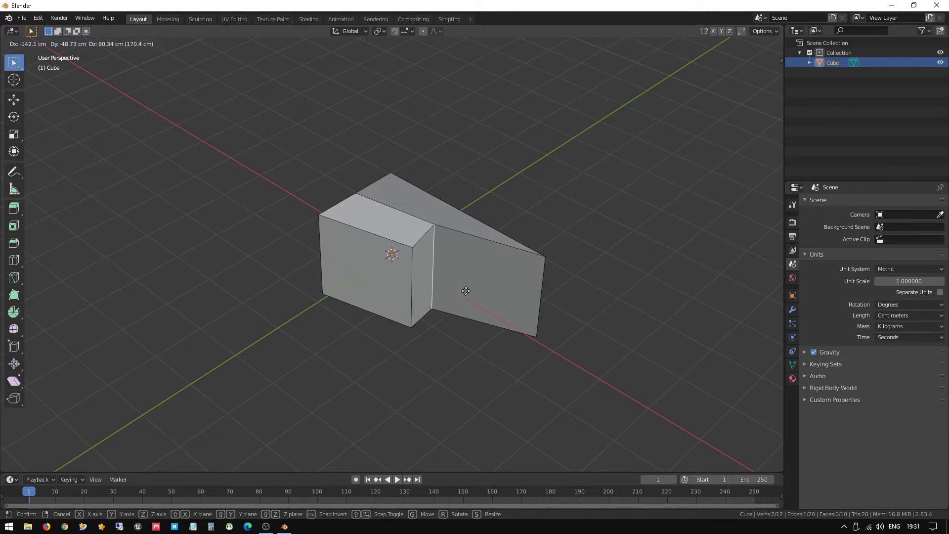
{"action": "key", "text": "y"}
{"action": "key", "text": "x"}
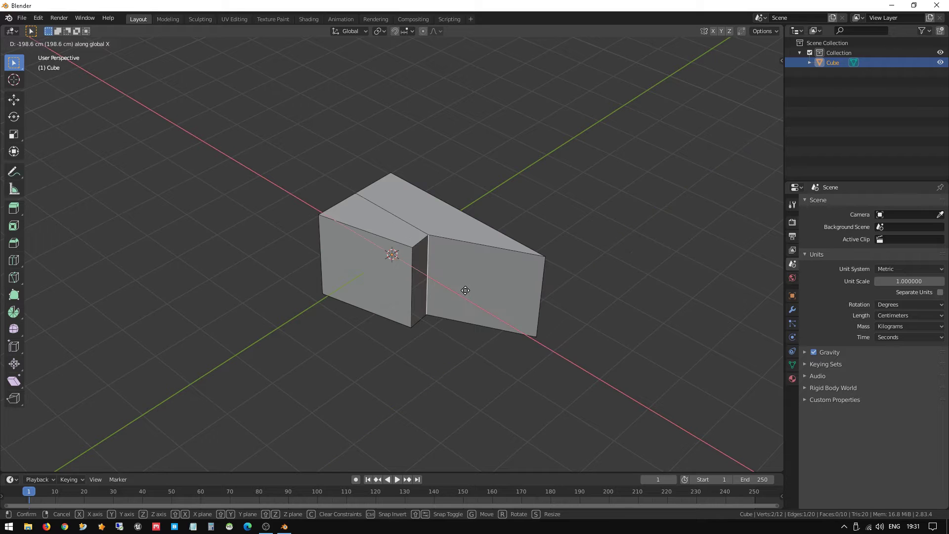
{"action": "key", "text": "ctrl"}
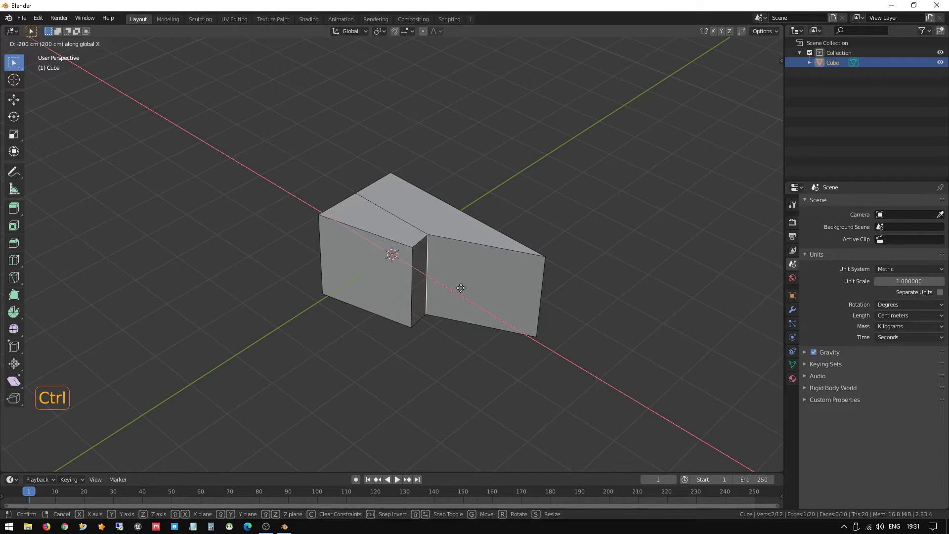
{"action": "left_click", "coordinate": [461, 287]}
Inspect the notched block from several sides, switch to face selection mode and select its long undivided side face
{"action": "middle_click_drag", "start_coordinate": [460, 288], "coordinate": [491, 364]}
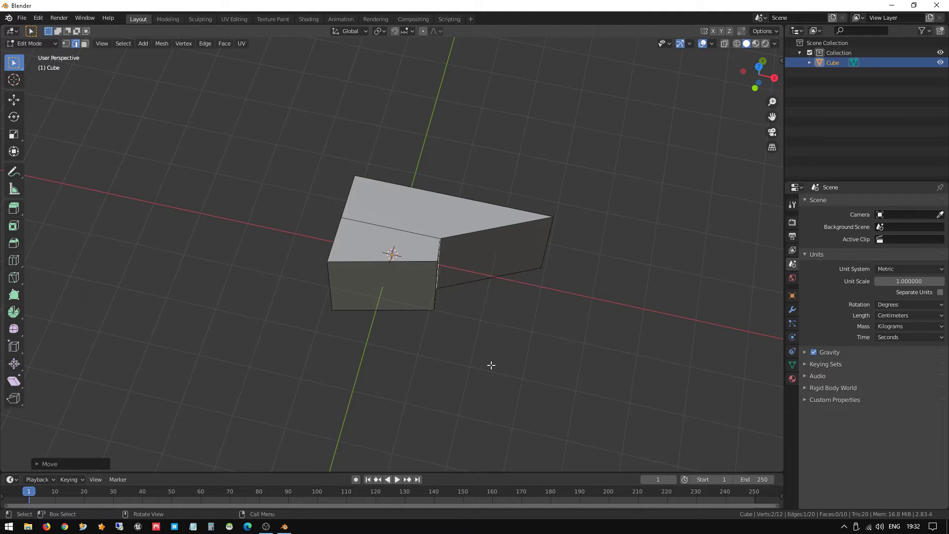
{"action": "middle_click_drag", "start_coordinate": [436, 355], "coordinate": [500, 325]}
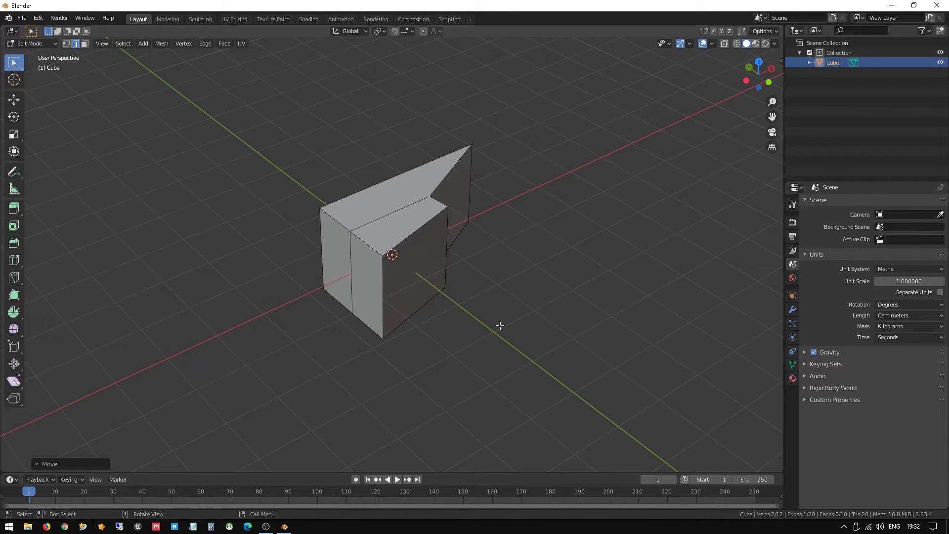
{"action": "middle_click_drag", "start_coordinate": [500, 325], "coordinate": [417, 349]}
{"action": "scroll", "coordinate": [423, 302], "scroll_direction": "down", "scroll_amount": 1}
{"action": "scroll", "coordinate": [414, 357], "scroll_direction": "up", "scroll_amount": 3}
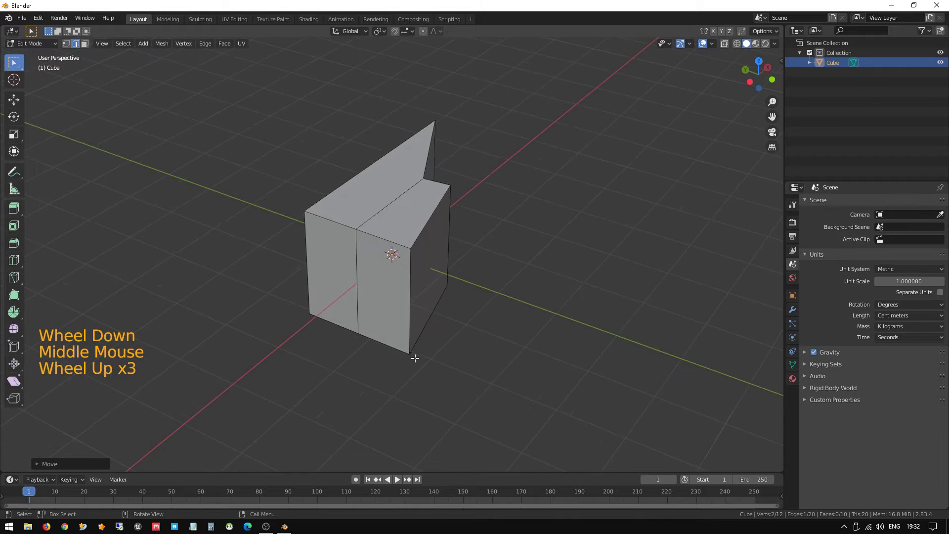
{"action": "scroll", "coordinate": [415, 357], "scroll_direction": "up", "scroll_amount": 2}
{"action": "middle_click_drag", "start_coordinate": [498, 311], "coordinate": [454, 276]}
{"action": "key", "text": "3"}
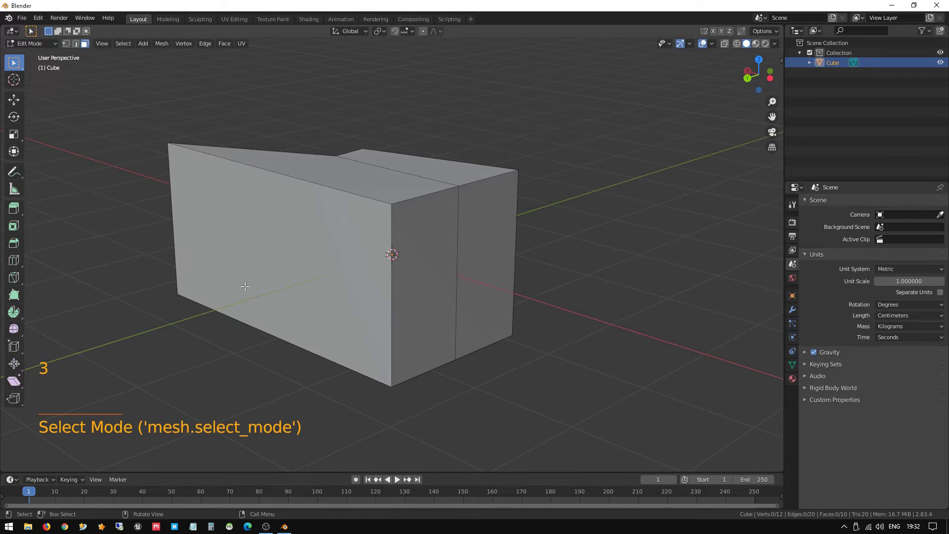
{"action": "left_click", "coordinate": [263, 290]}
{"action": "middle_click_drag", "start_coordinate": [263, 290], "coordinate": [344, 325]}
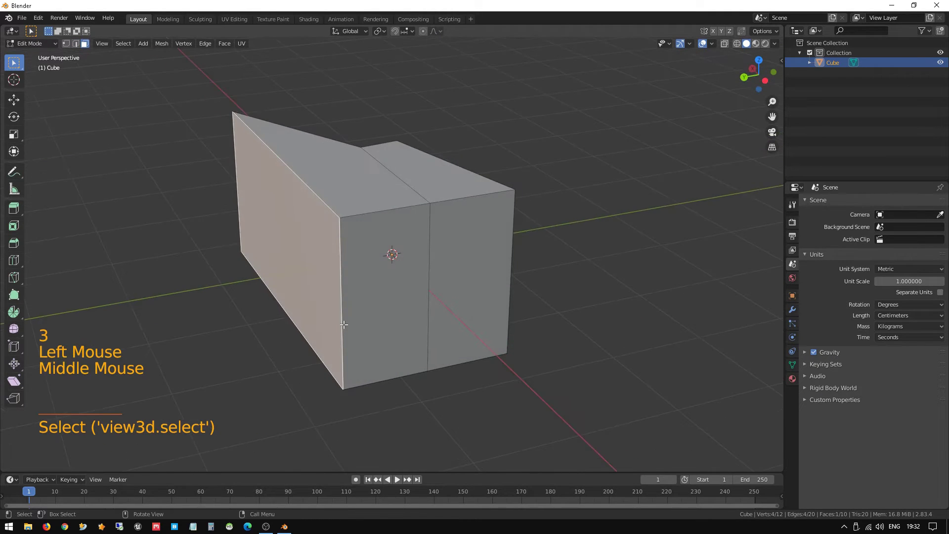
Try moving the long side face outward along Y, check the shape in top view, and undo the move
{"action": "key", "text": "g"}
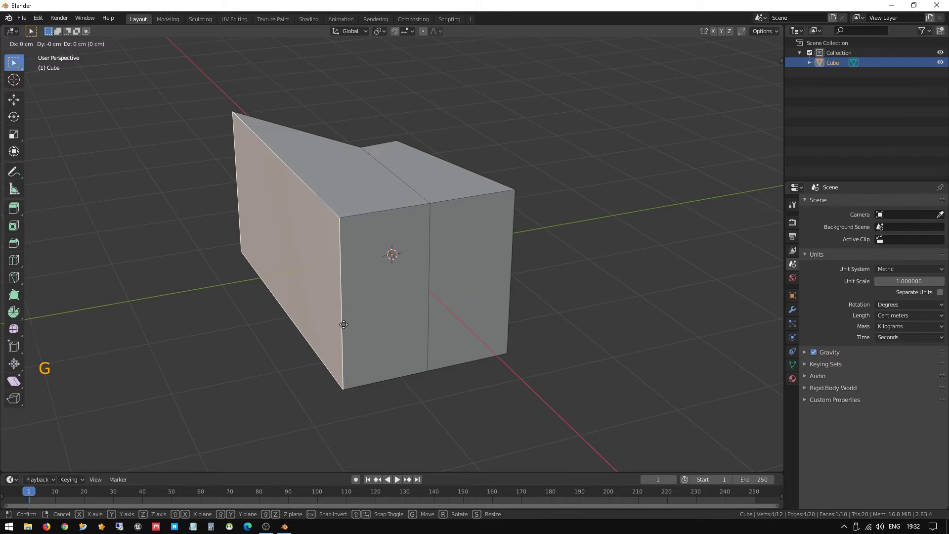
{"action": "key", "text": "y"}
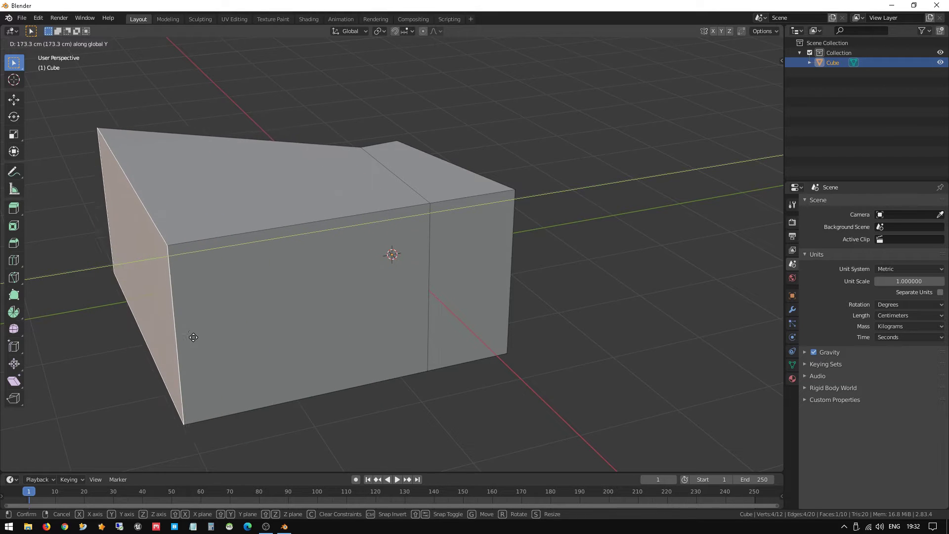
{"action": "left_click", "coordinate": [185, 338]}
{"action": "key", "text": "KP_7"}
{"action": "scroll", "coordinate": [239, 317], "scroll_direction": "down", "scroll_amount": 4}
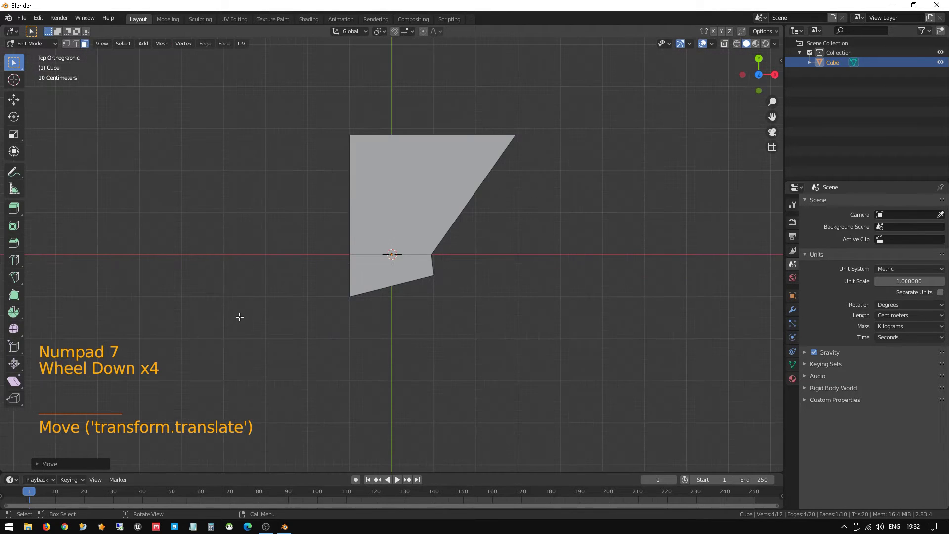
{"action": "key", "text": "ctrl+z"}
Try moving the same side face along Y in top view, stretching the slanted side, and undo it
{"action": "scroll", "coordinate": [350, 267], "scroll_direction": "up", "scroll_amount": 2}
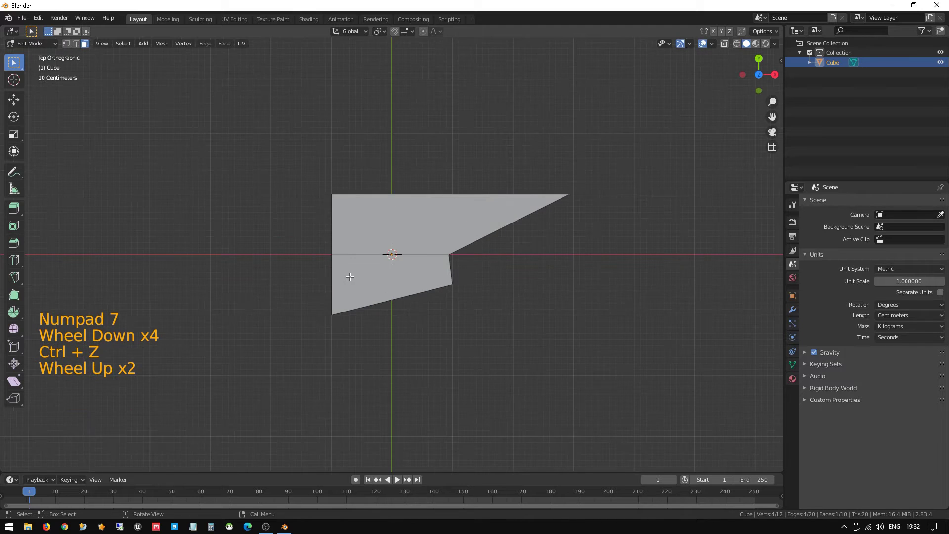
{"action": "key", "text": "g"}
{"action": "key", "text": "y"}
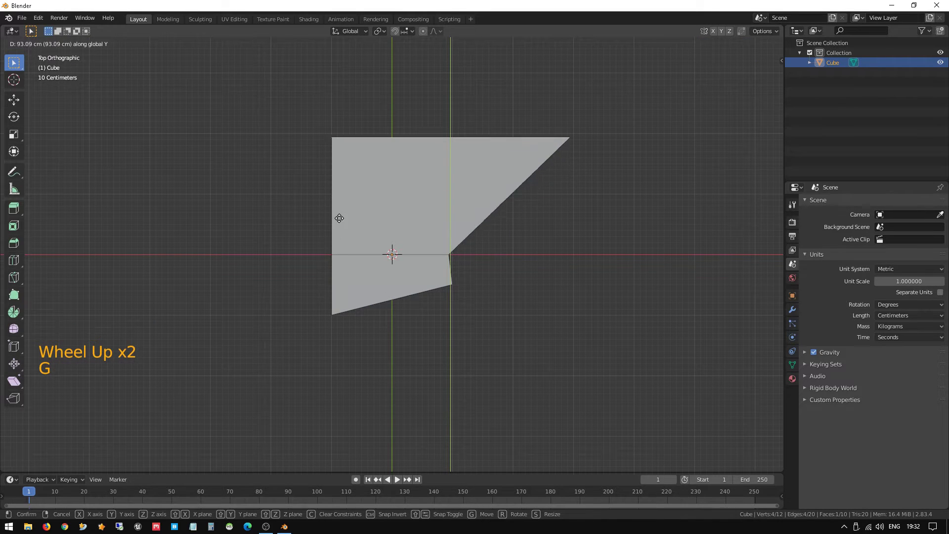
{"action": "left_click", "coordinate": [335, 150]}
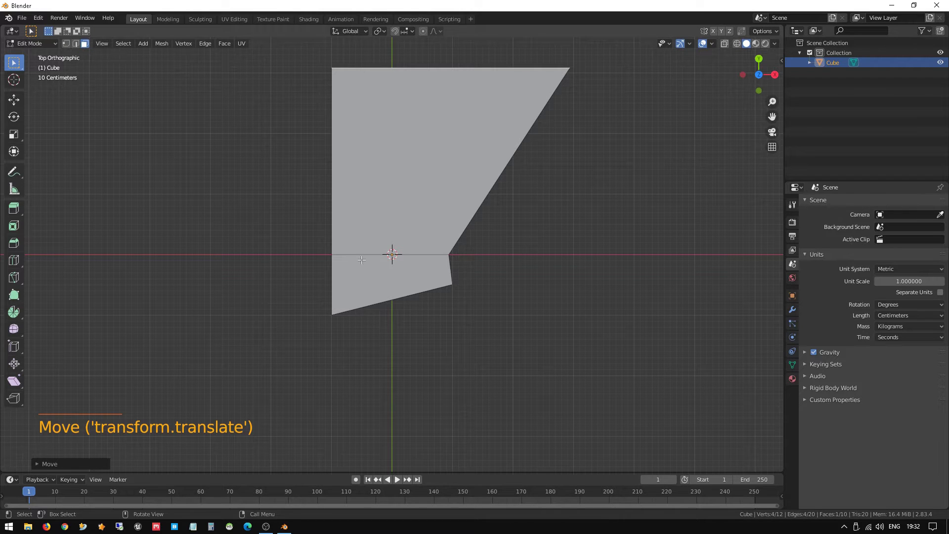
{"action": "key", "text": "ctrl+z"}
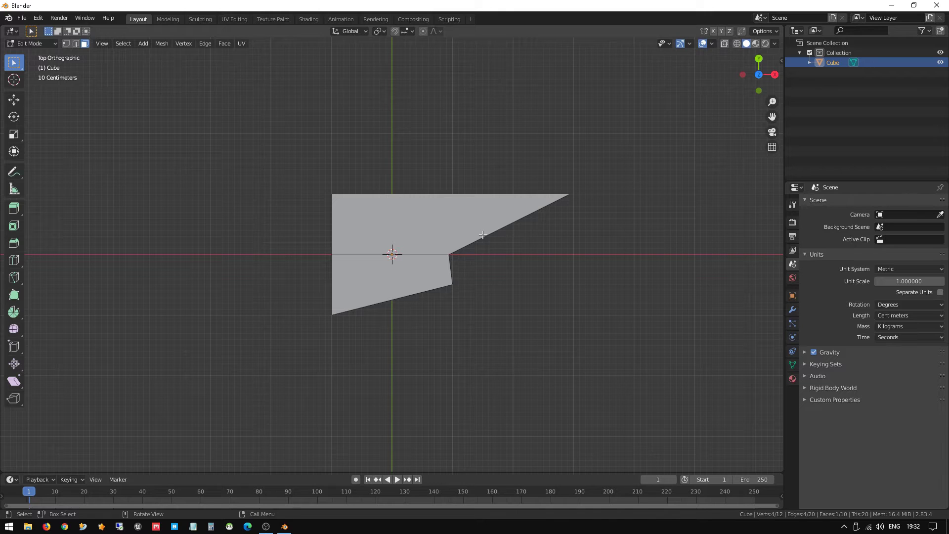
Extrude the selected side face outward about 158 cm along its normal and view the new section in perspective
{"action": "key", "text": "e"}
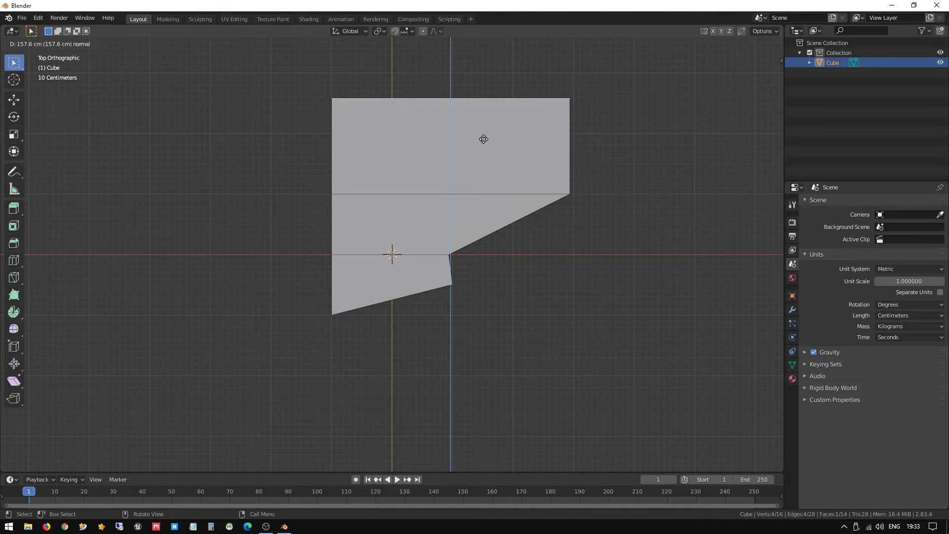
{"action": "left_click", "coordinate": [484, 139]}
{"action": "scroll", "coordinate": [460, 163], "scroll_direction": "down", "scroll_amount": 2}
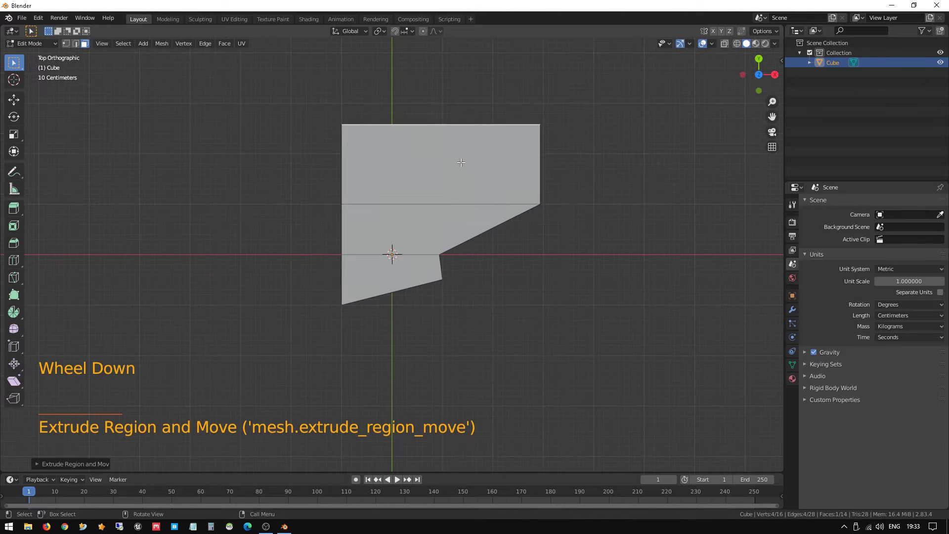
{"action": "middle_click_drag", "start_coordinate": [460, 161], "coordinate": [276, 156]}
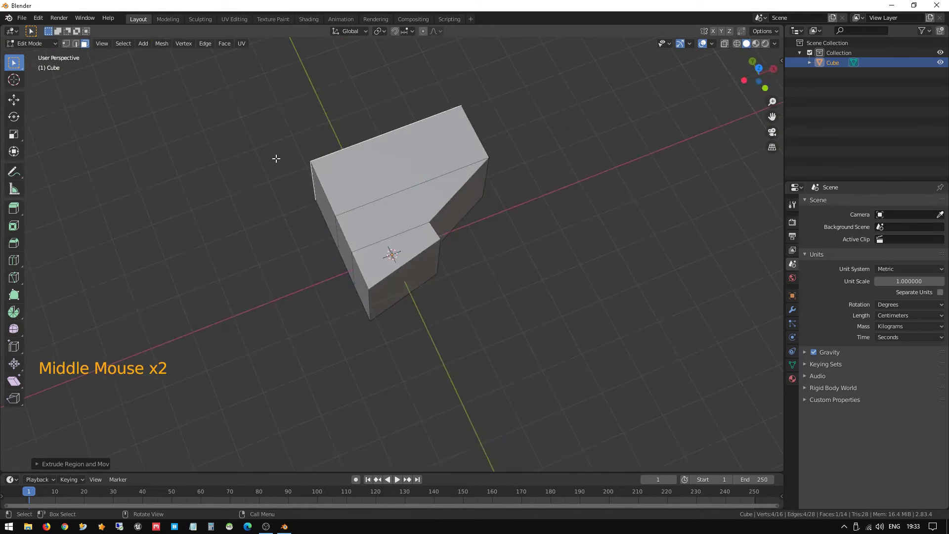
Extrude the same outer face once more along its normal to add a second section to the block
{"action": "key", "text": "KP_7"}
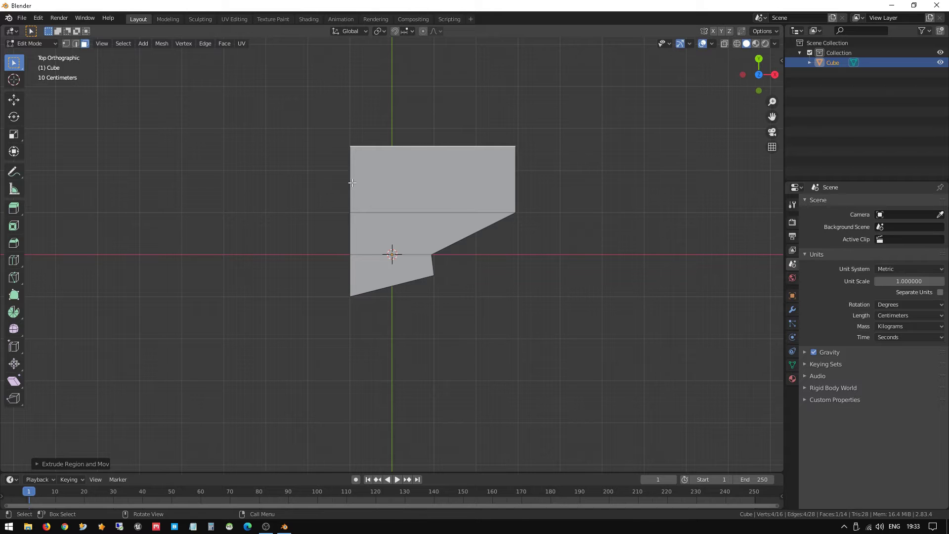
{"action": "scroll", "coordinate": [353, 188], "scroll_direction": "down", "scroll_amount": 1}
{"action": "middle_click_drag", "start_coordinate": [353, 189], "coordinate": [398, 192]}
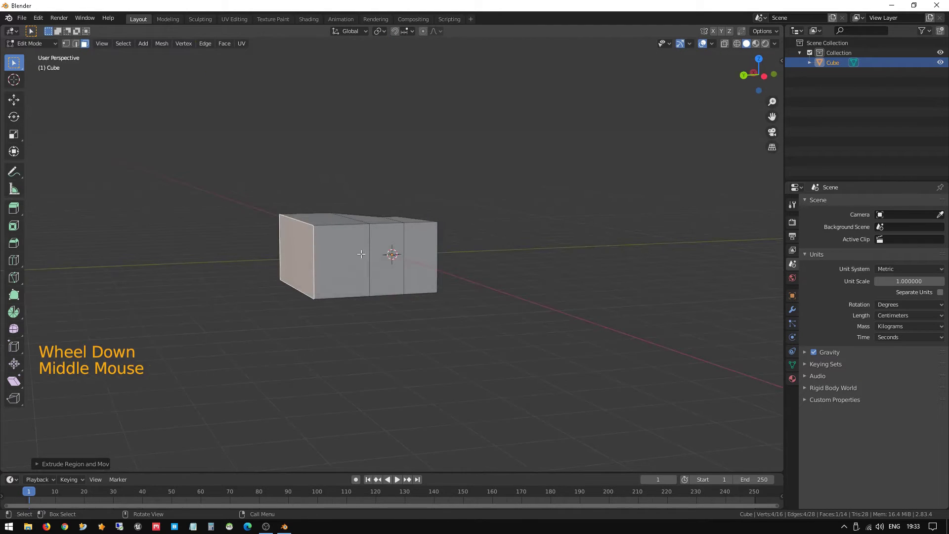
{"action": "middle_click_drag", "start_coordinate": [364, 254], "coordinate": [374, 267]}
{"action": "key", "text": "e"}
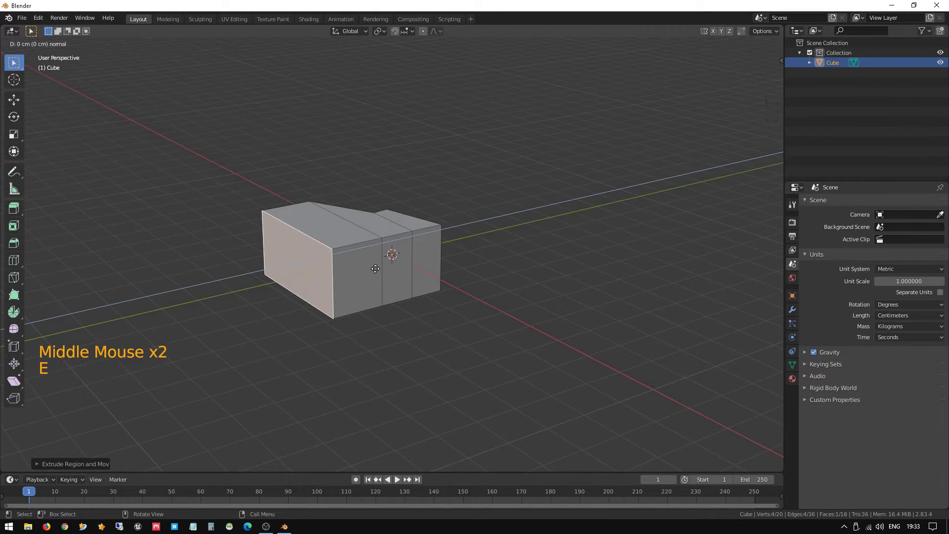
{"action": "left_click", "coordinate": [329, 287]}
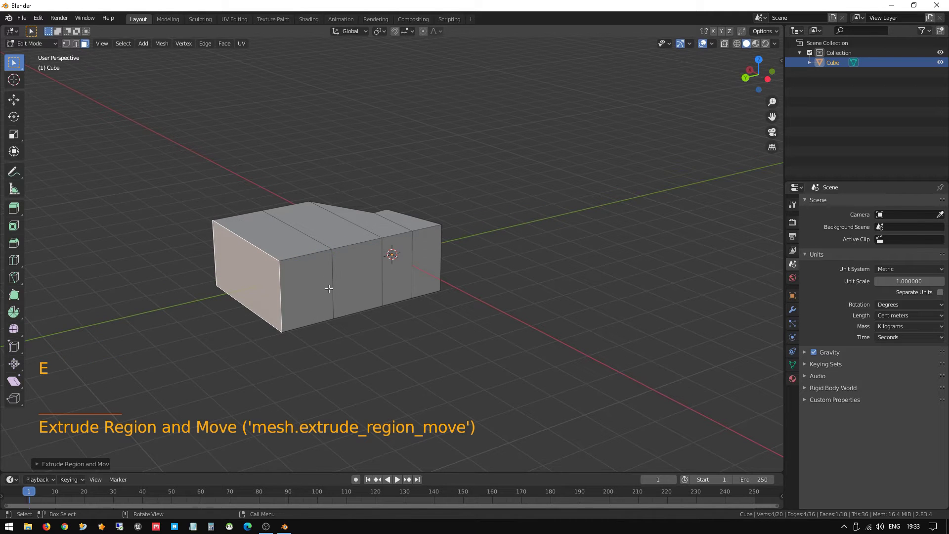
Select the side face of the first extruded section and extrude it outward twice, the second time about 143 cm, forming an arm
{"action": "middle_click_drag", "start_coordinate": [329, 288], "coordinate": [364, 165]}
{"action": "scroll", "coordinate": [390, 244], "scroll_direction": "up", "scroll_amount": 3}
{"action": "left_click", "coordinate": [361, 164]}
{"action": "key", "text": "e"}
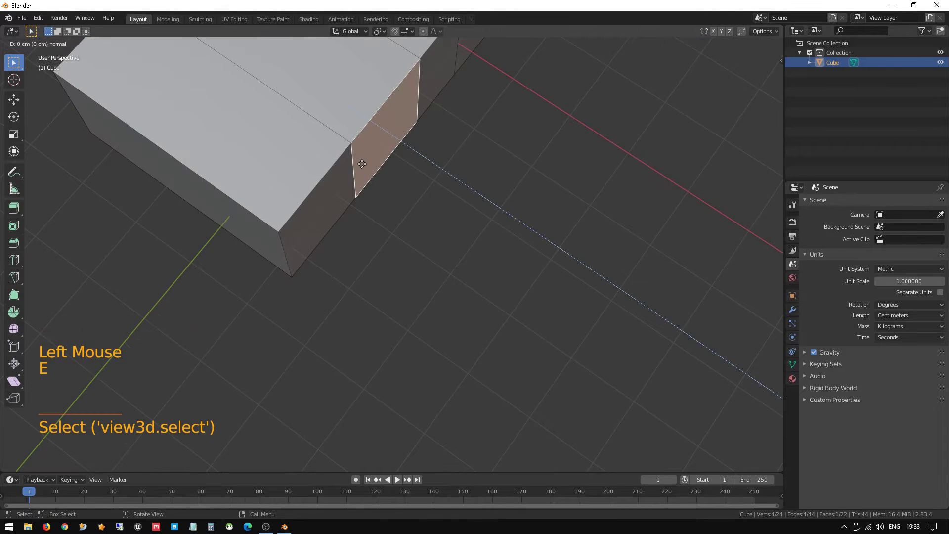
{"action": "left_click", "coordinate": [464, 208]}
{"action": "key", "text": "e"}
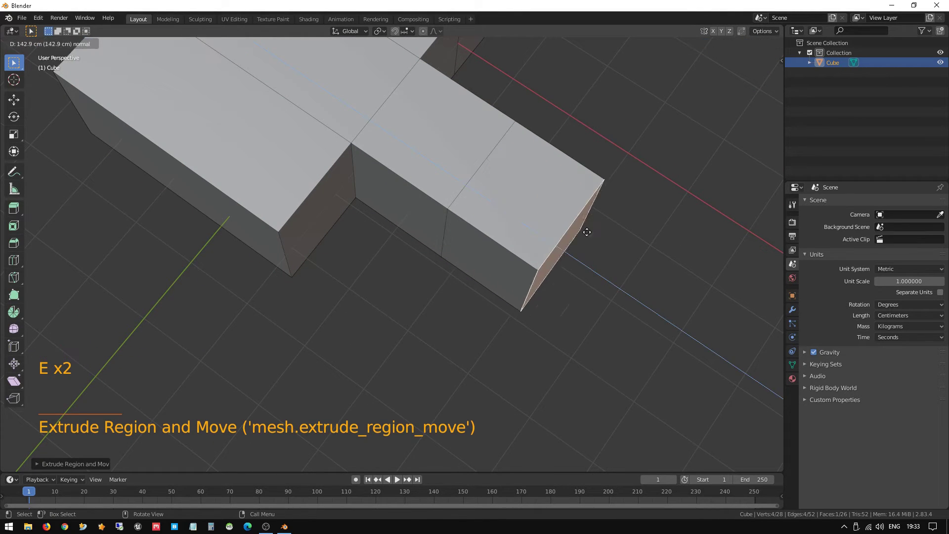
{"action": "left_click", "coordinate": [587, 232]}
Select the top and side faces around the arm individually and examine how the extruded sections are divided
{"action": "scroll", "coordinate": [534, 205], "scroll_direction": "down", "scroll_amount": 3}
{"action": "middle_click_drag", "start_coordinate": [534, 205], "coordinate": [503, 226], "text": "shift"}
{"action": "left_click", "coordinate": [279, 241]}
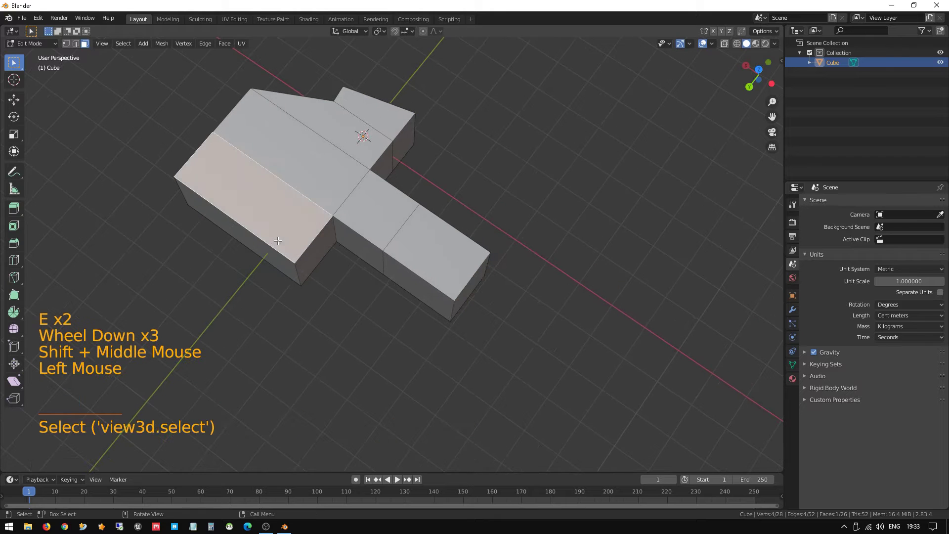
{"action": "left_click", "coordinate": [348, 231]}
{"action": "scroll", "coordinate": [375, 221], "scroll_direction": "up", "scroll_amount": 1}
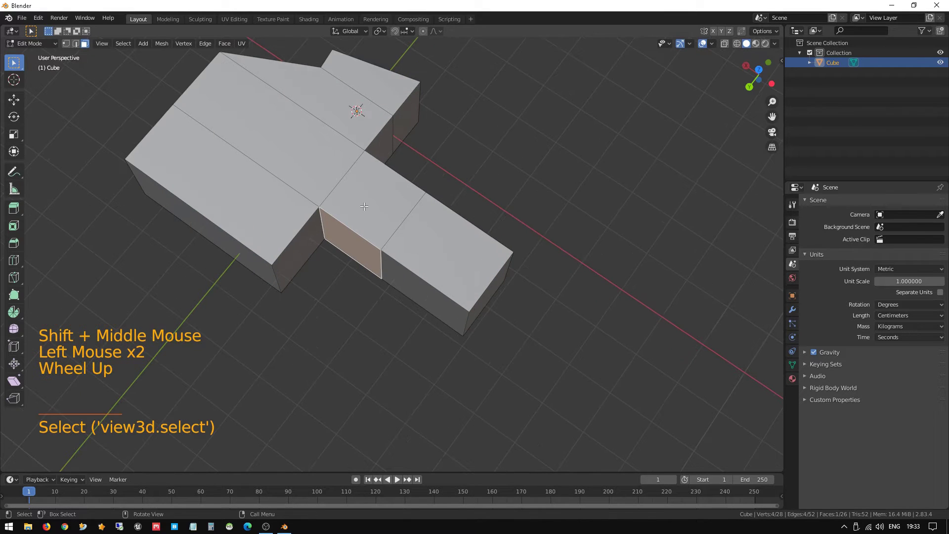
{"action": "left_click", "coordinate": [394, 225]}
{"action": "left_click", "coordinate": [409, 252]}
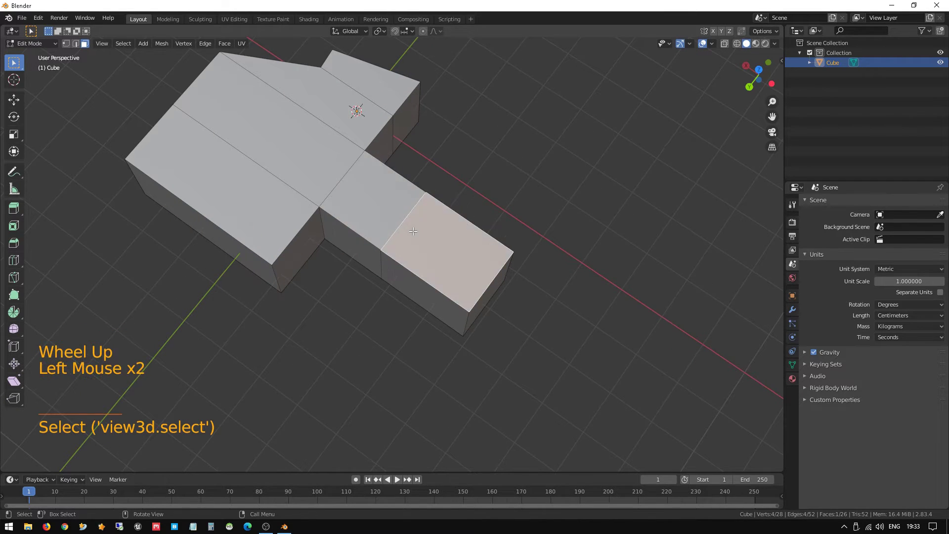
{"action": "scroll", "coordinate": [409, 252], "scroll_direction": "up", "scroll_amount": 4}
{"action": "middle_click_drag", "start_coordinate": [410, 252], "coordinate": [424, 223]}
{"action": "scroll", "coordinate": [425, 158], "scroll_direction": "down", "scroll_amount": 1}
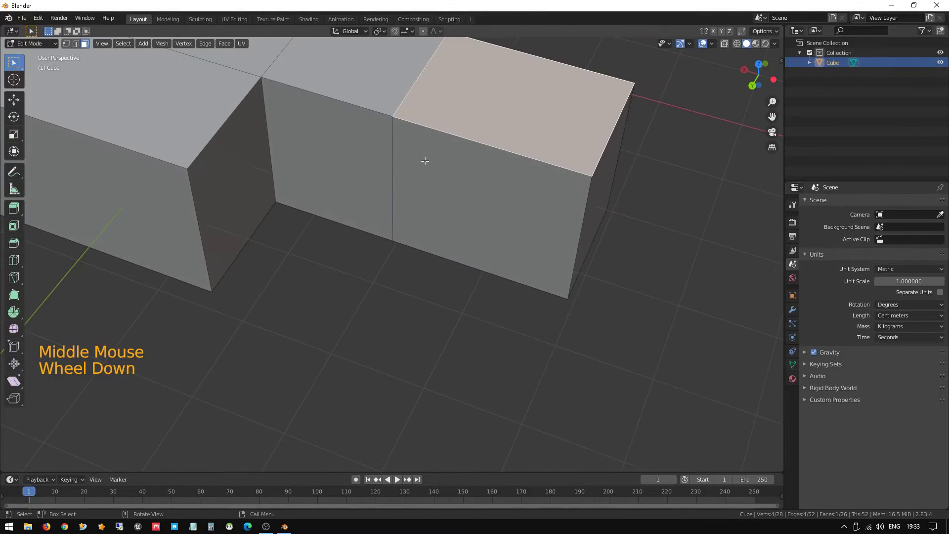
{"action": "middle_click_drag", "start_coordinate": [425, 159], "coordinate": [480, 285], "text": "shift"}
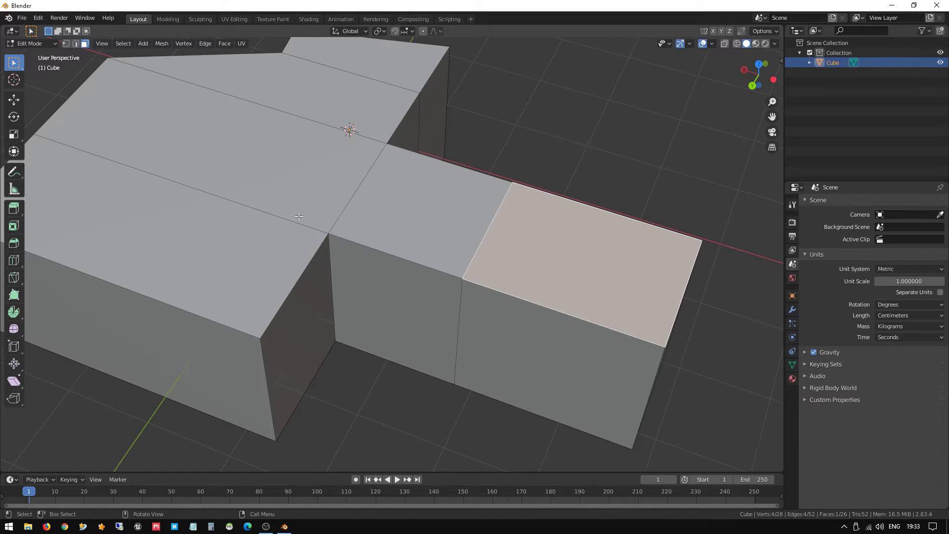
Select the top face of the block's outermost section and extrude it upward three times to form a tower
{"action": "scroll", "coordinate": [226, 243], "scroll_direction": "down", "scroll_amount": 1}
{"action": "middle_click_drag", "start_coordinate": [226, 243], "coordinate": [465, 222]}
{"action": "left_click", "coordinate": [464, 223]}
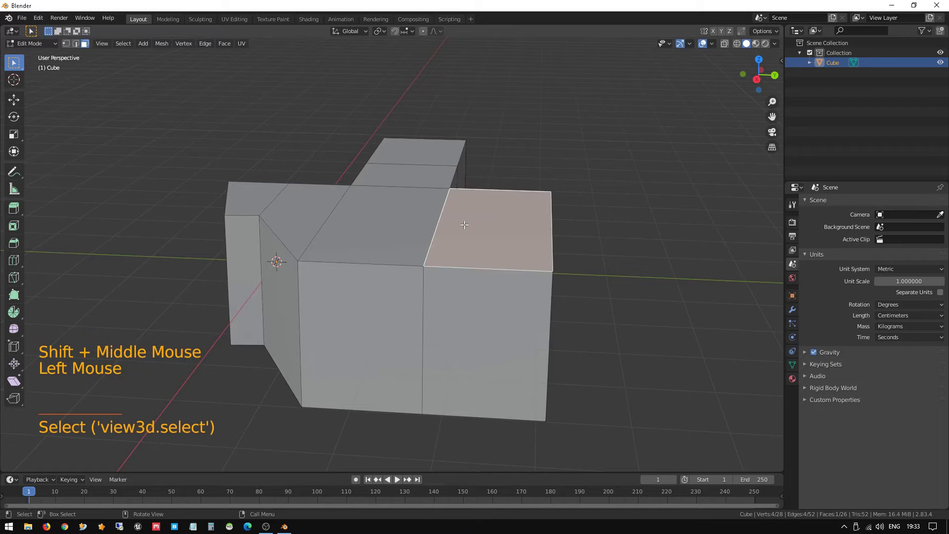
{"action": "key", "text": "e"}
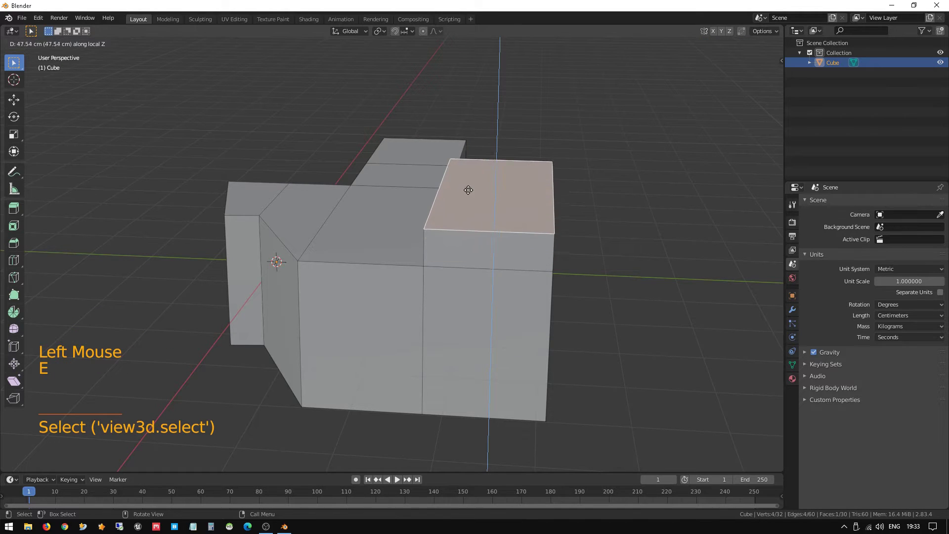
{"action": "right_click", "coordinate": [463, 174]}
{"action": "key", "text": "e"}
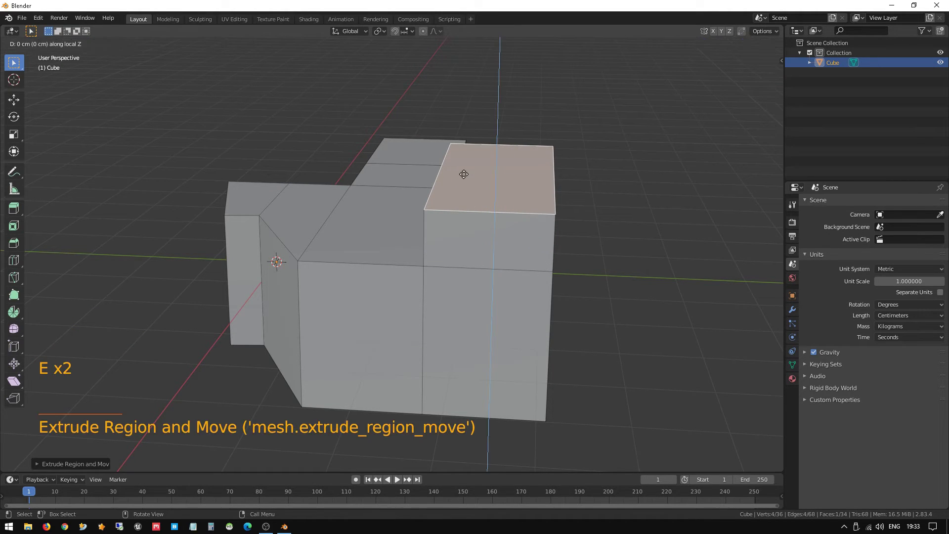
{"action": "left_click", "coordinate": [462, 134]}
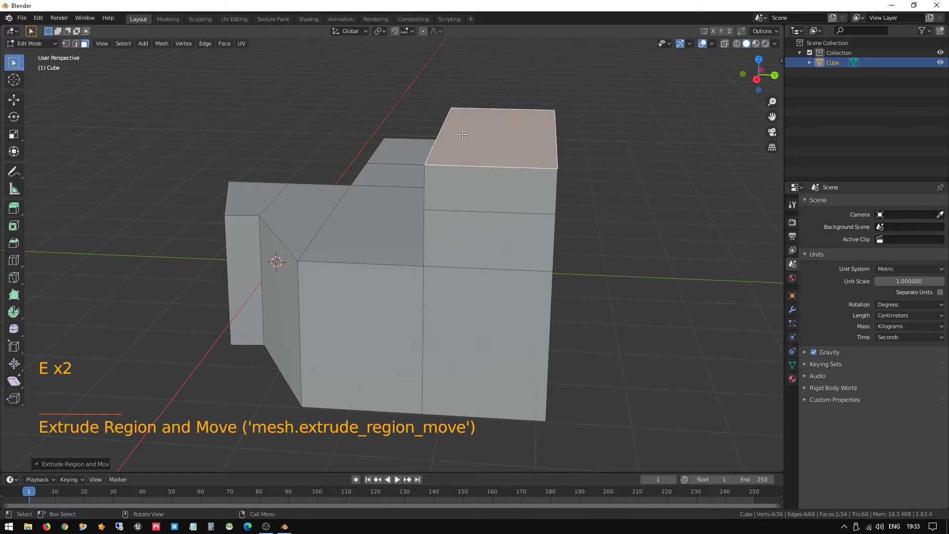
{"action": "key", "text": "e"}
{"action": "left_click", "coordinate": [461, 84]}
Select the outer side face of the tower's lowest extruded level and examine the tower from several angles
{"action": "middle_click_drag", "start_coordinate": [486, 123], "coordinate": [463, 264], "text": "shift"}
{"action": "scroll", "coordinate": [452, 238], "scroll_direction": "up", "scroll_amount": 2}
{"action": "left_click", "coordinate": [465, 264]}
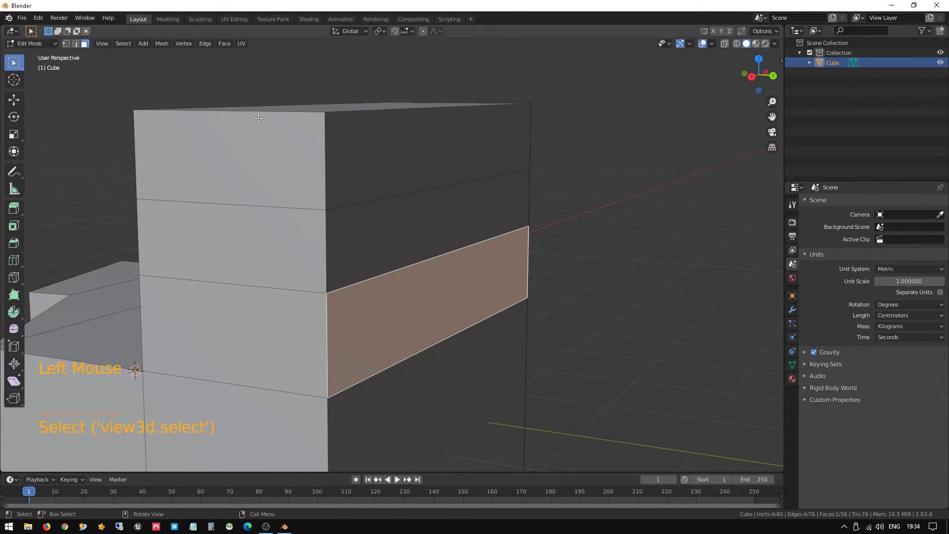
{"action": "middle_click_drag", "start_coordinate": [264, 115], "coordinate": [470, 173]}
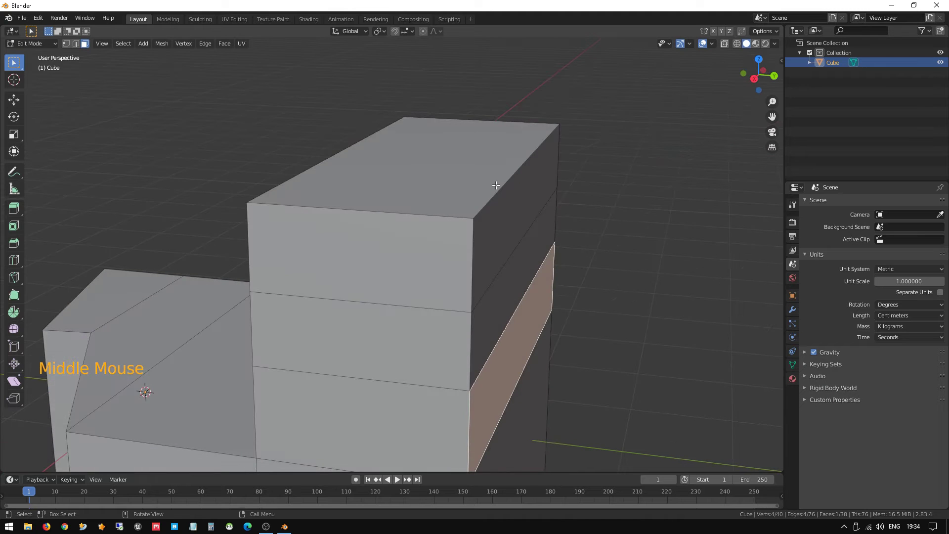
{"action": "middle_click_drag", "start_coordinate": [510, 220], "coordinate": [417, 254]}
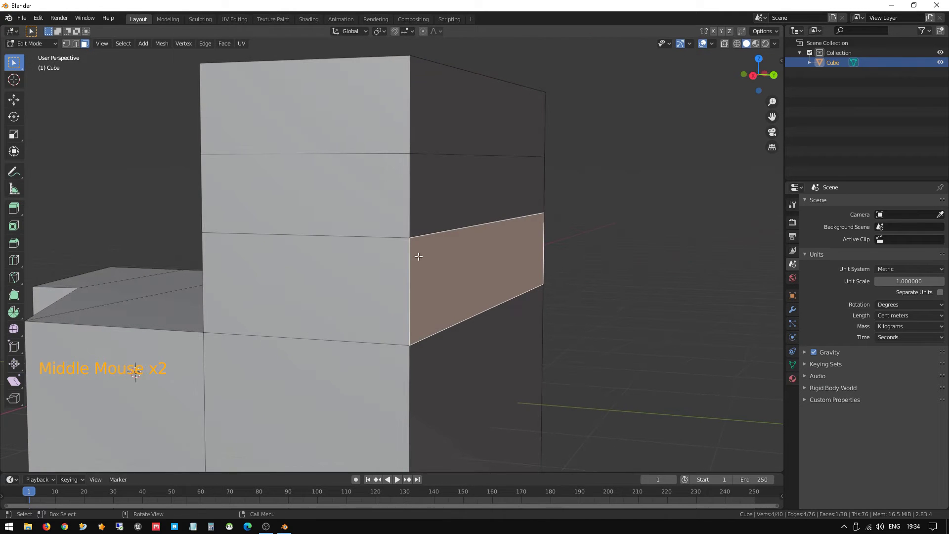
{"action": "middle_click_drag", "start_coordinate": [394, 130], "coordinate": [442, 179]}
{"action": "scroll", "coordinate": [386, 248], "scroll_direction": "down", "scroll_amount": 4}
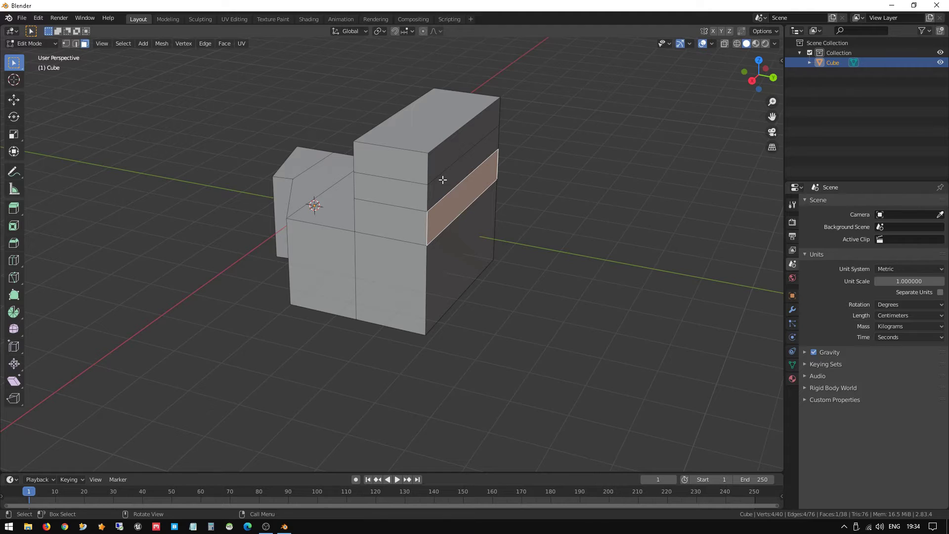
Leave Edit Mode and view the extruded cube in Object Mode
{"action": "scroll", "coordinate": [405, 184], "scroll_direction": "down", "scroll_amount": 3}
{"action": "middle_click_drag", "start_coordinate": [404, 184], "coordinate": [572, 237]}
{"action": "key", "text": "Tab"}
{"action": "scroll", "coordinate": [417, 159], "scroll_direction": "up", "scroll_amount": 6}
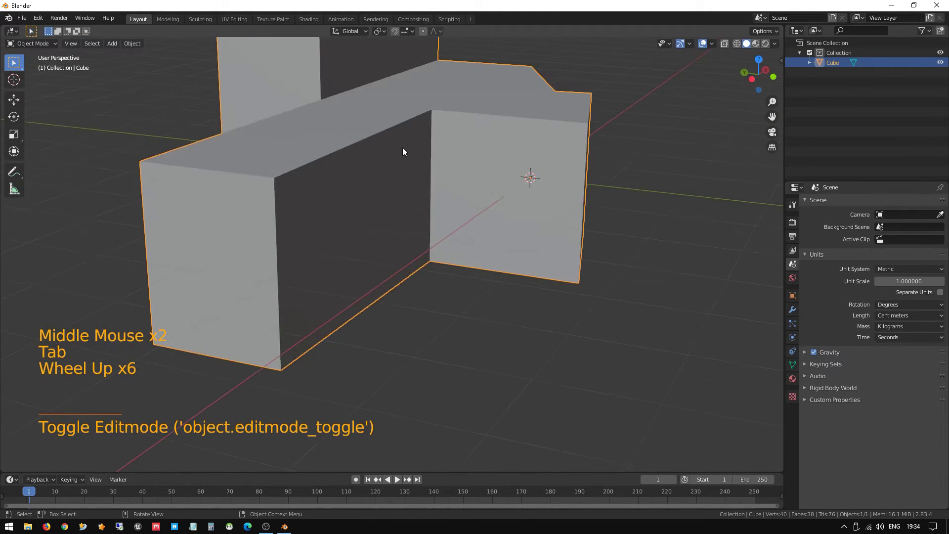
Examine the extruded shape from several sides, comparing its Edit Mode divisions with its Object Mode display
{"action": "middle_click_drag", "start_coordinate": [403, 150], "coordinate": [669, 174]}
{"action": "scroll", "coordinate": [511, 173], "scroll_direction": "down", "scroll_amount": 2}
{"action": "middle_click_drag", "start_coordinate": [510, 174], "coordinate": [610, 163]}
{"action": "middle_click_drag", "start_coordinate": [524, 144], "coordinate": [350, 214], "text": "shift"}
{"action": "scroll", "coordinate": [394, 249], "scroll_direction": "down", "scroll_amount": 1}
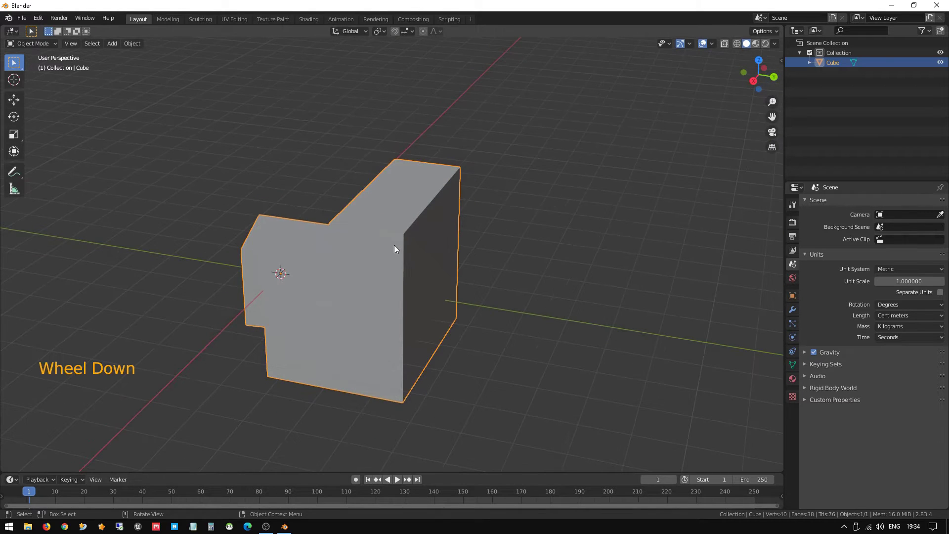
{"action": "middle_click_drag", "start_coordinate": [394, 248], "coordinate": [539, 266]}
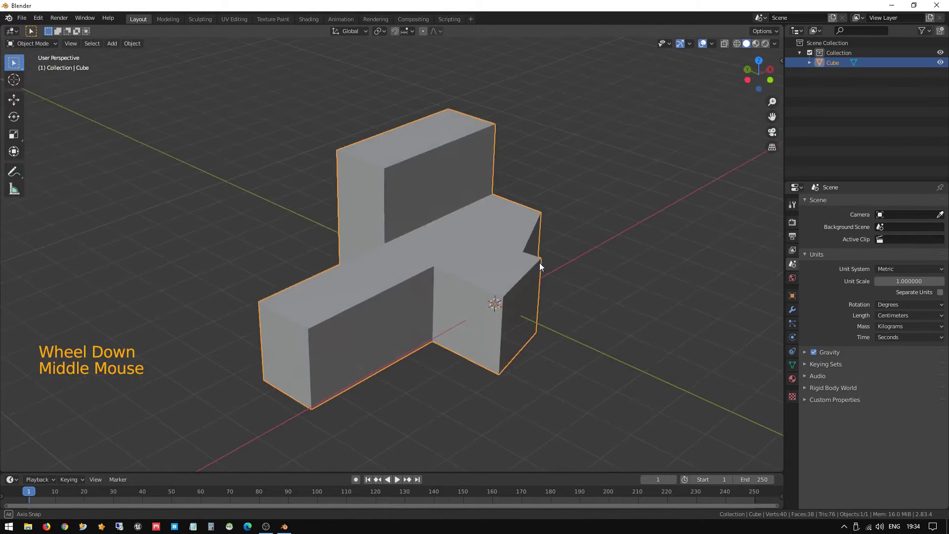
{"action": "mouse_move", "coordinate": [464, 272]}
{"action": "middle_mouse_down"}
{"action": "mouse_move", "coordinate": [502, 265]}
{"action": "mouse_move", "coordinate": [441, 265]}
{"action": "mouse_move", "coordinate": [458, 266]}
{"action": "middle_mouse_up"}
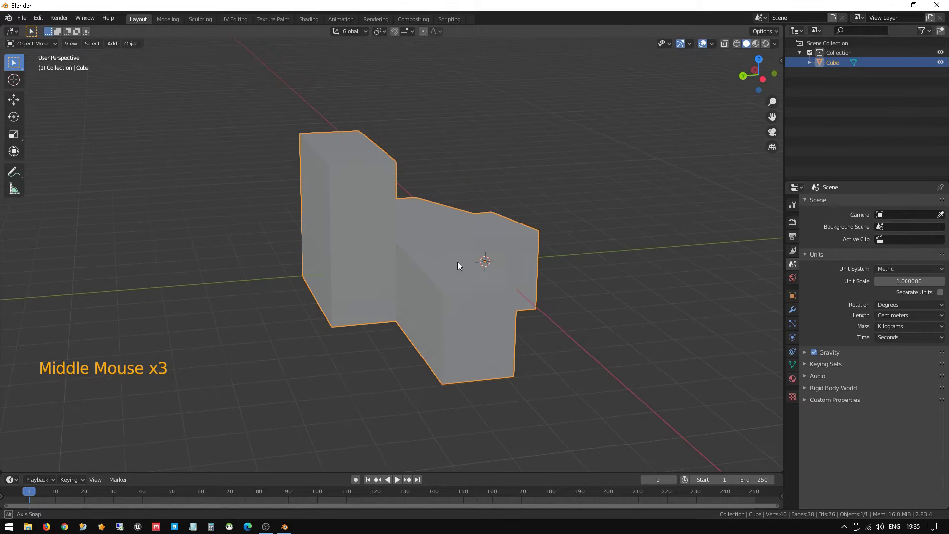
{"action": "middle_click_drag", "start_coordinate": [398, 238], "coordinate": [492, 220]}
{"action": "key", "text": "Tab"}
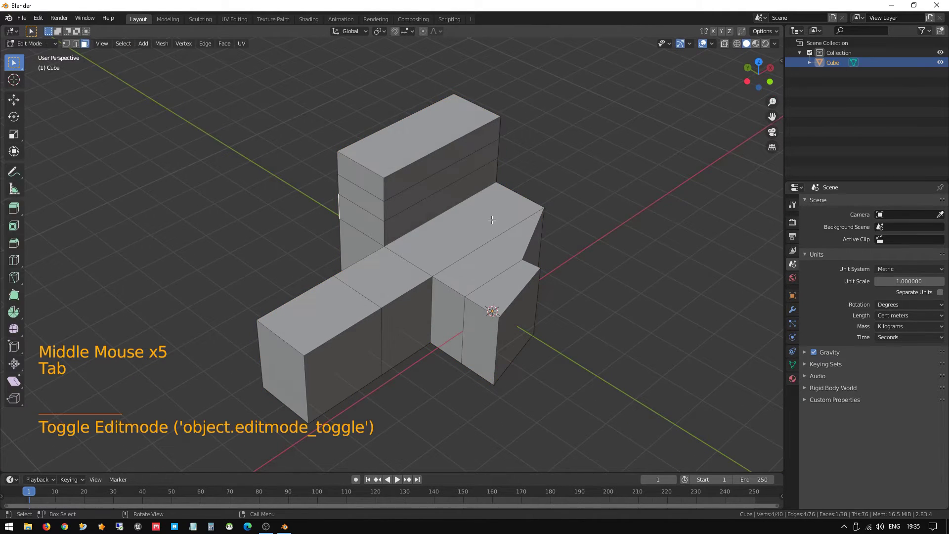
{"action": "key", "text": "Tab"}
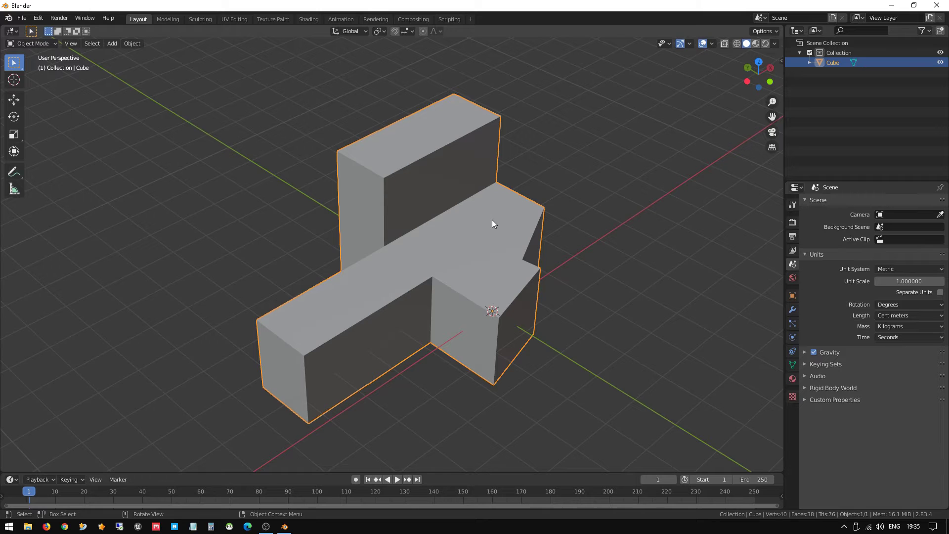
In Edit Mode, extrude the outer side face of the tower's lowest extruded level outward with the Extrude Region tool
{"action": "key", "text": "Tab"}
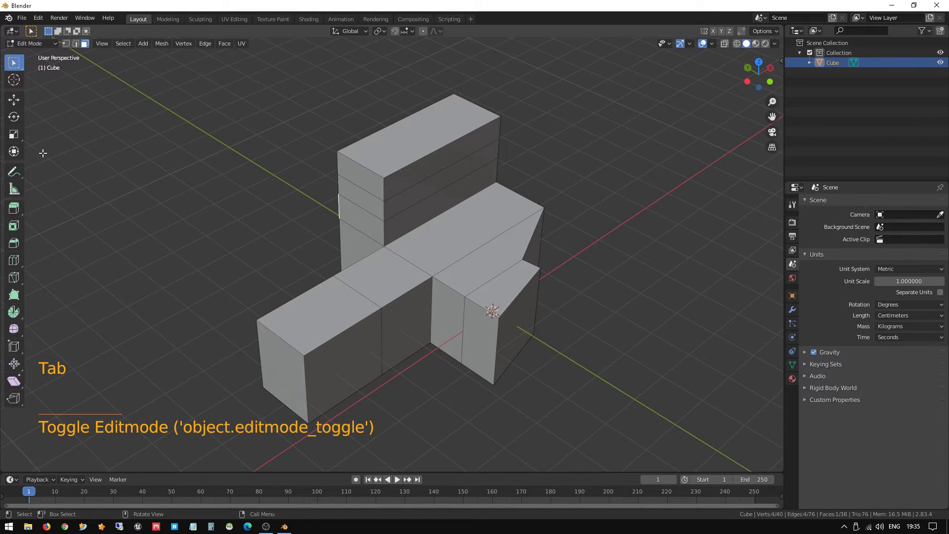
{"action": "left_click", "coordinate": [14, 208]}
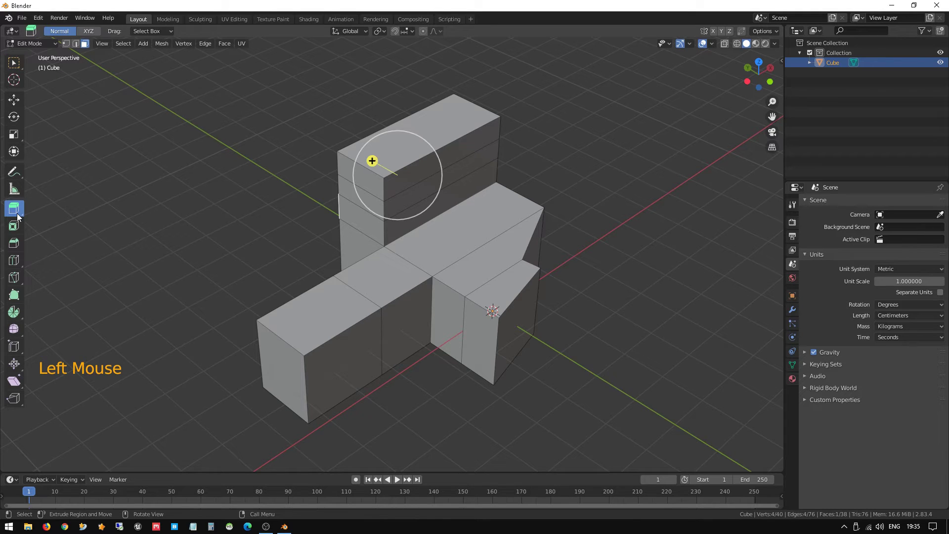
{"action": "right_click", "coordinate": [298, 231]}
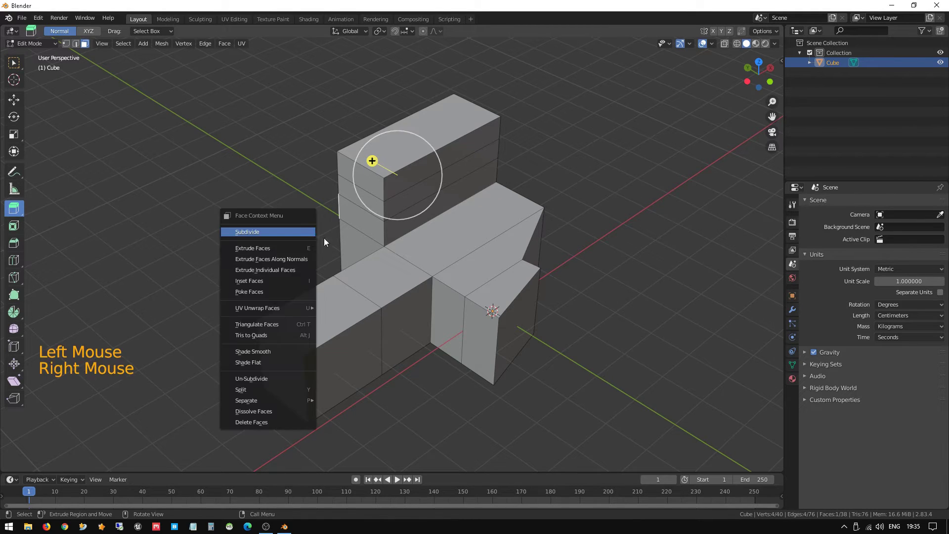
{"action": "middle_click_drag", "start_coordinate": [317, 202], "coordinate": [423, 161]}
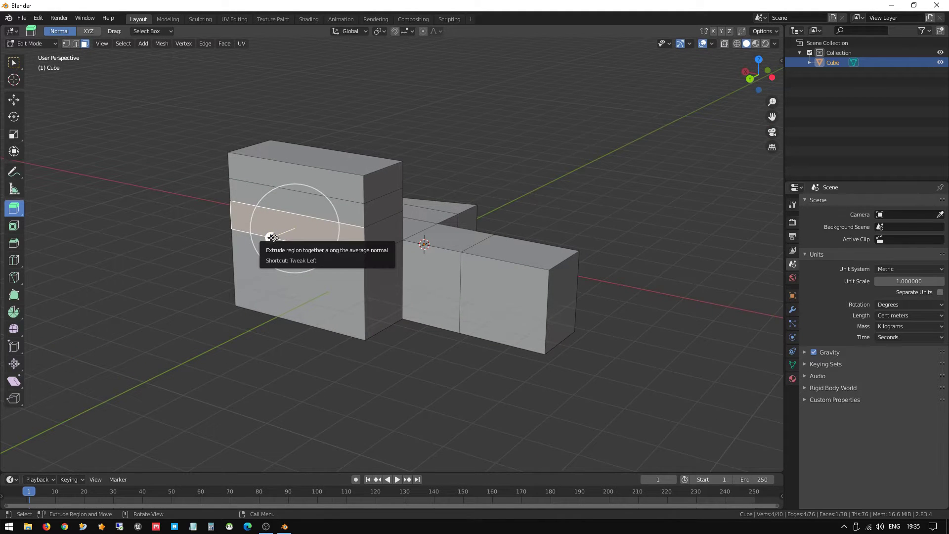
{"action": "left_click_drag", "start_coordinate": [271, 238], "coordinate": [248, 253]}
{"action": "left_click_drag", "start_coordinate": [241, 256], "coordinate": [239, 248]}
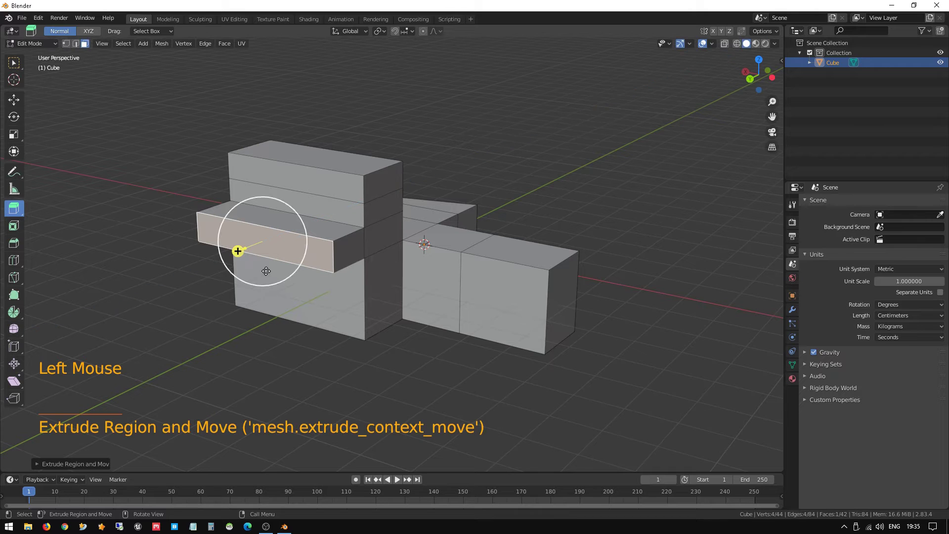
Try insetting the protruding block's end face with the Inset Faces tool, and undo the inset
{"action": "left_click", "coordinate": [15, 226]}
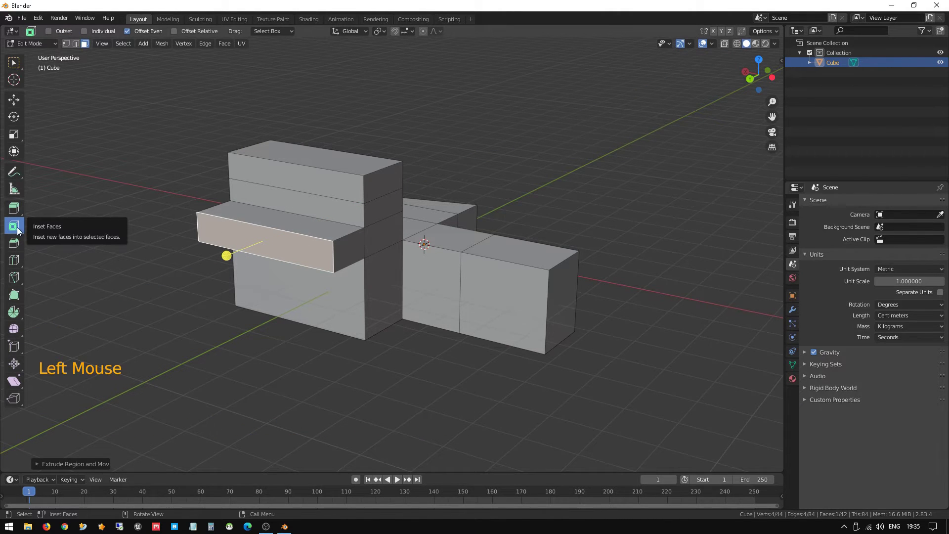
{"action": "scroll", "coordinate": [237, 267], "scroll_direction": "up", "scroll_amount": 2}
{"action": "mouse_move", "coordinate": [257, 269]}
{"action": "middle_mouse_down"}
{"action": "mouse_move", "coordinate": [239, 270]}
{"action": "mouse_move", "coordinate": [269, 259]}
{"action": "middle_mouse_up"}
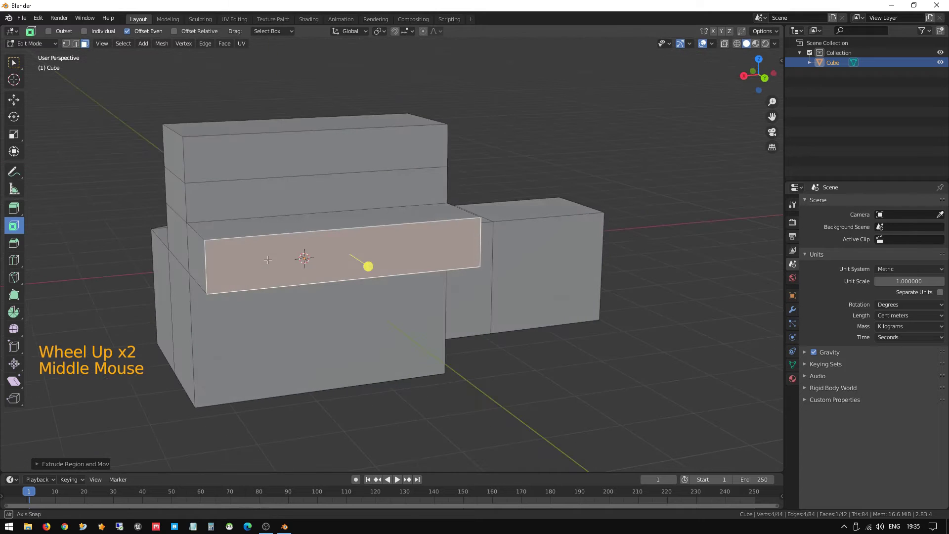
{"action": "mouse_move", "coordinate": [377, 304]}
{"action": "middle_mouse_down"}
{"action": "mouse_move", "coordinate": [370, 275]}
{"action": "mouse_move", "coordinate": [360, 287]}
{"action": "mouse_move", "coordinate": [377, 292]}
{"action": "middle_mouse_up"}
{"action": "scroll", "coordinate": [361, 287], "scroll_direction": "up", "scroll_amount": 1}
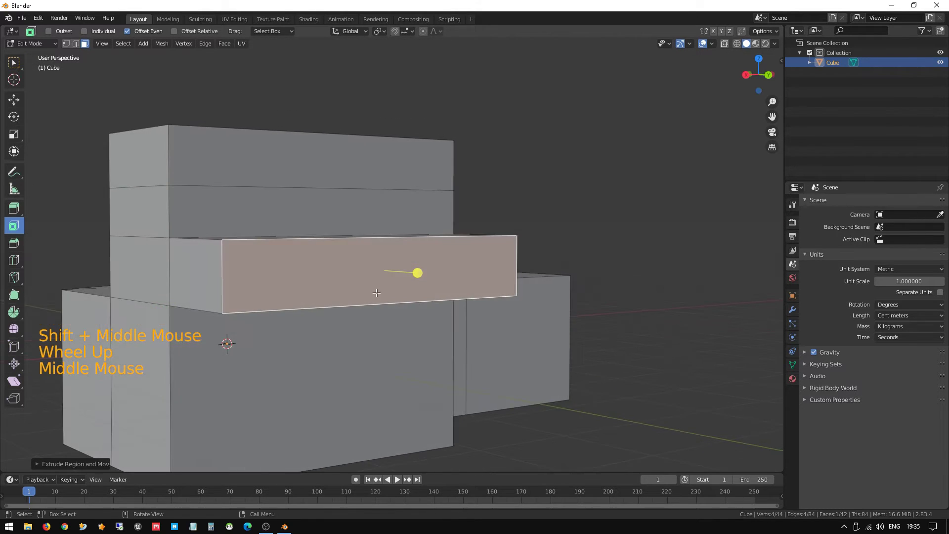
{"action": "left_click", "coordinate": [468, 286]}
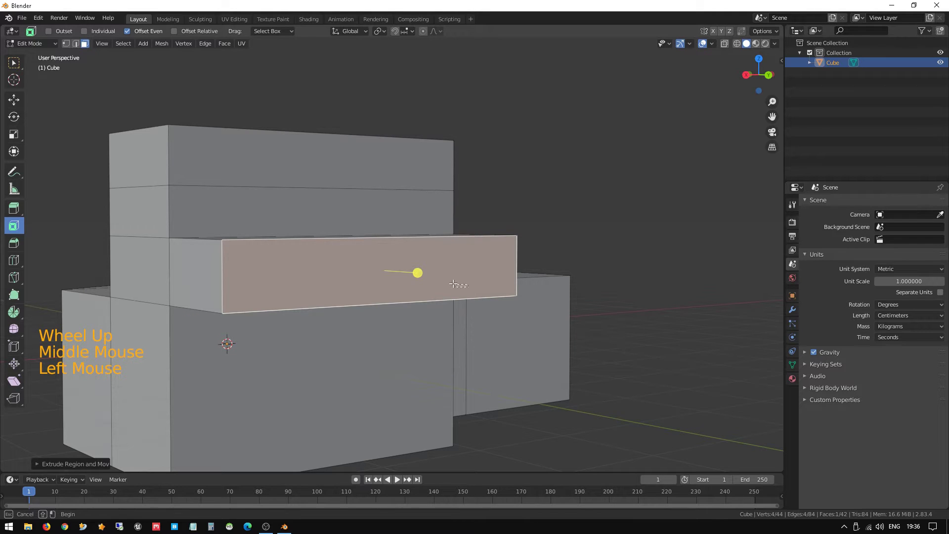
{"action": "left_click_drag", "start_coordinate": [417, 272], "coordinate": [403, 273]}
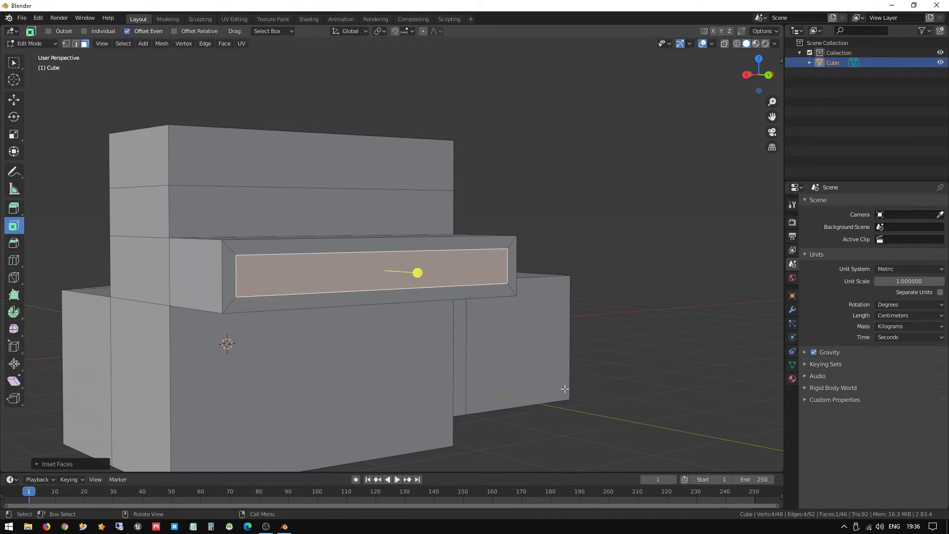
{"action": "key", "text": "ctrl+z"}
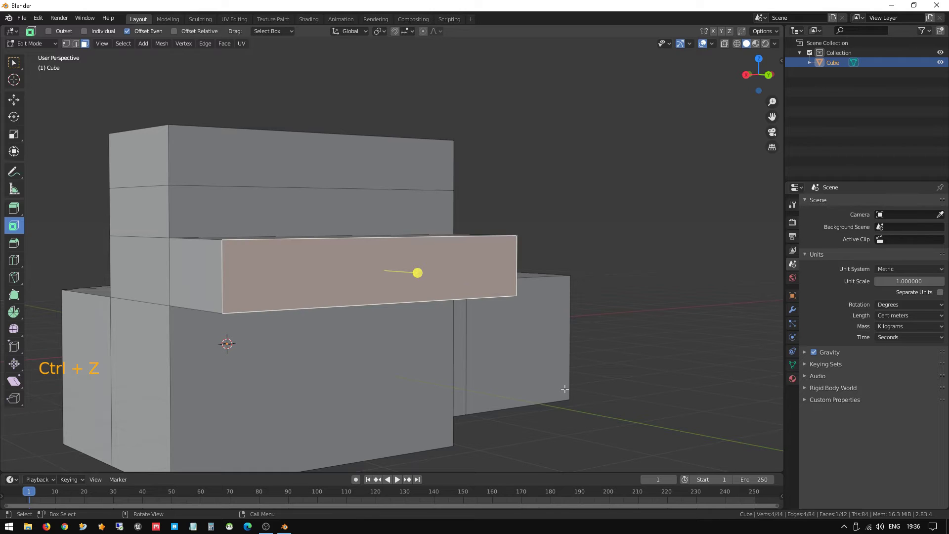
Inset the protruding block's end face with a thickness of about 0.12 and clear the selection
{"action": "key", "text": "i"}
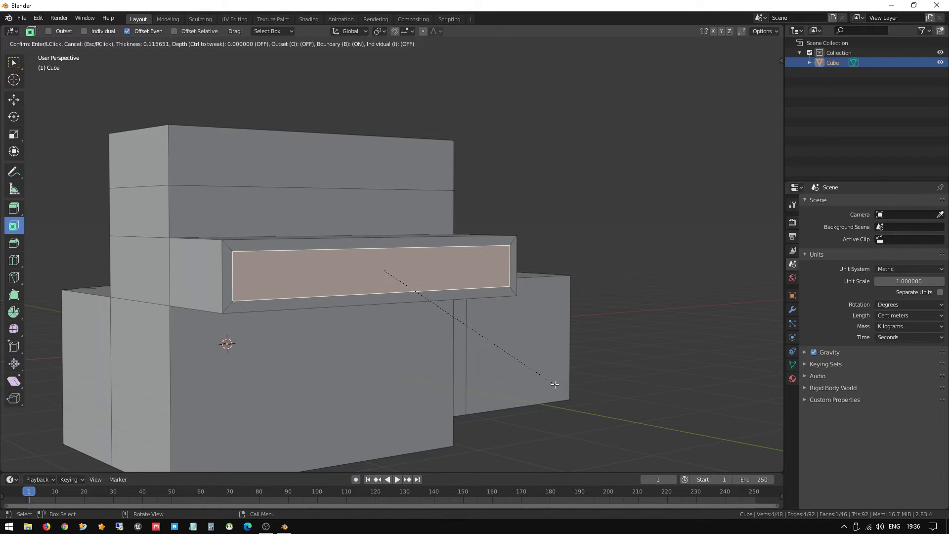
{"action": "left_click", "coordinate": [555, 384]}
{"action": "scroll", "coordinate": [479, 322], "scroll_direction": "up", "scroll_amount": 2}
{"action": "middle_click_drag", "start_coordinate": [479, 329], "coordinate": [201, 248]}
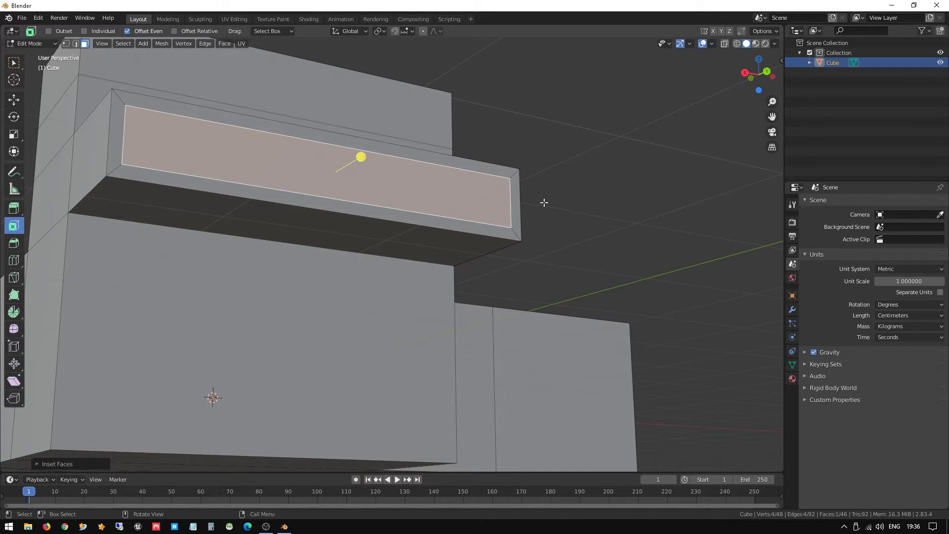
{"action": "left_click", "coordinate": [545, 113]}
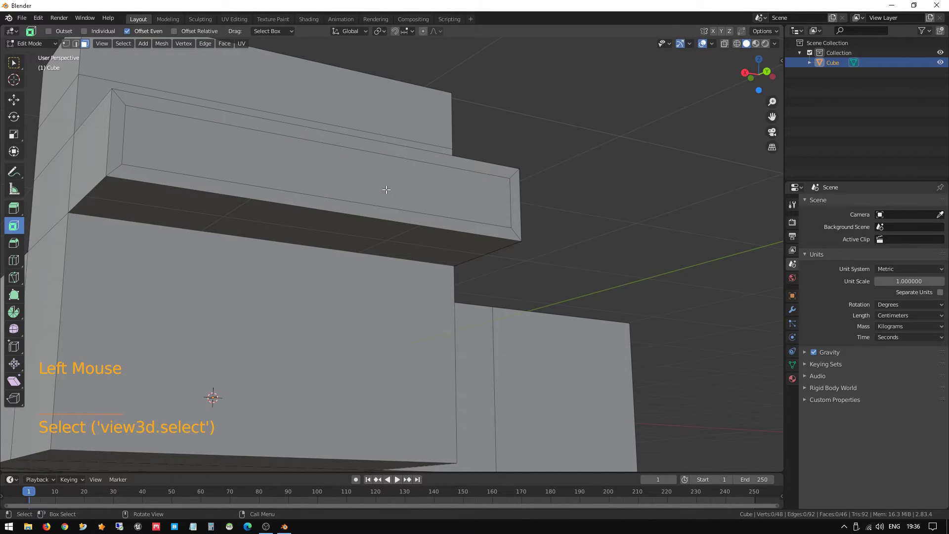
Select the inset inner face and extrude it outward to form a second, narrower block
{"action": "middle_click_drag", "start_coordinate": [392, 190], "coordinate": [442, 212]}
{"action": "left_click", "coordinate": [438, 269]}
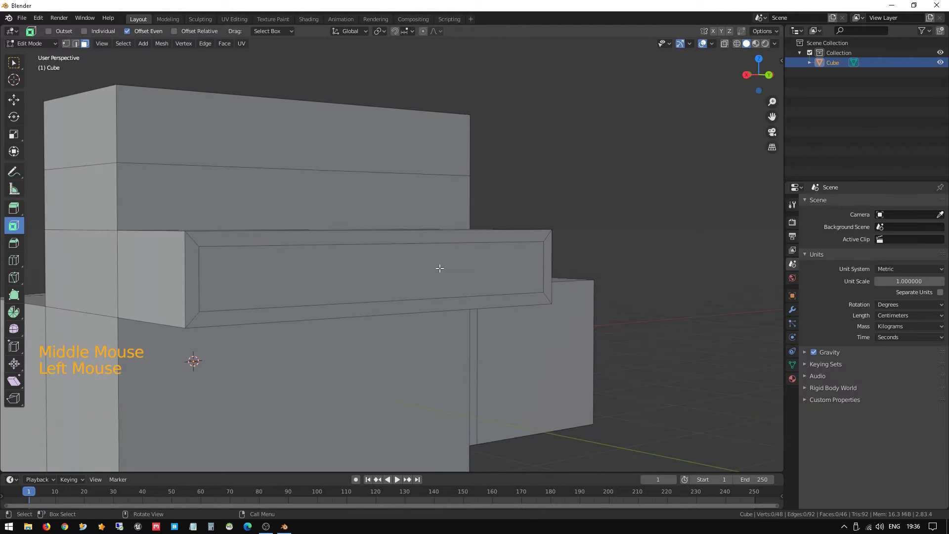
{"action": "mouse_move", "coordinate": [438, 269]}
{"action": "middle_mouse_down"}
{"action": "mouse_move", "coordinate": [421, 276]}
{"action": "mouse_move", "coordinate": [430, 278]}
{"action": "middle_mouse_up"}
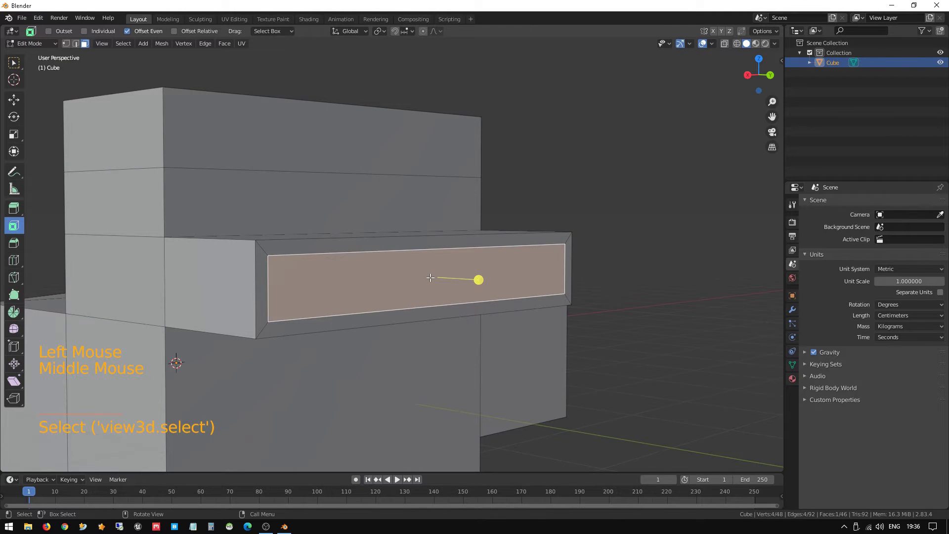
{"action": "key", "text": "e"}
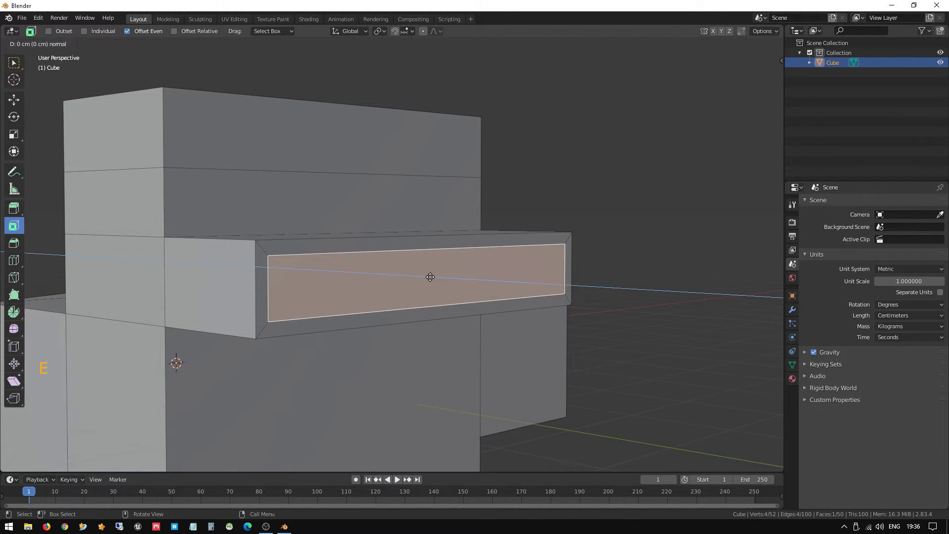
{"action": "left_click", "coordinate": [585, 287]}
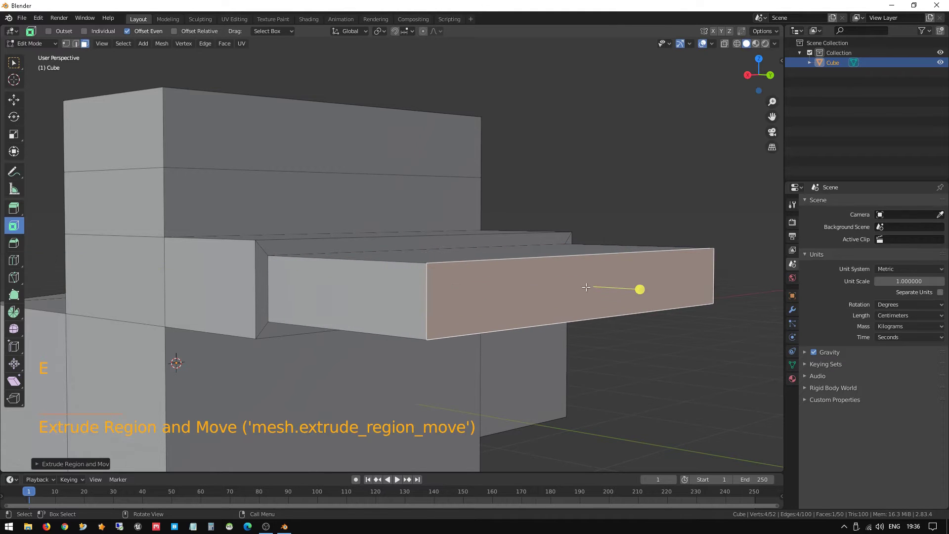
Deselect the face and compare the stepped extrusion in Object Mode and Edit Mode
{"action": "middle_click_drag", "start_coordinate": [497, 247], "coordinate": [498, 233]}
{"action": "left_click", "coordinate": [579, 190]}
{"action": "key", "text": "Tab"}
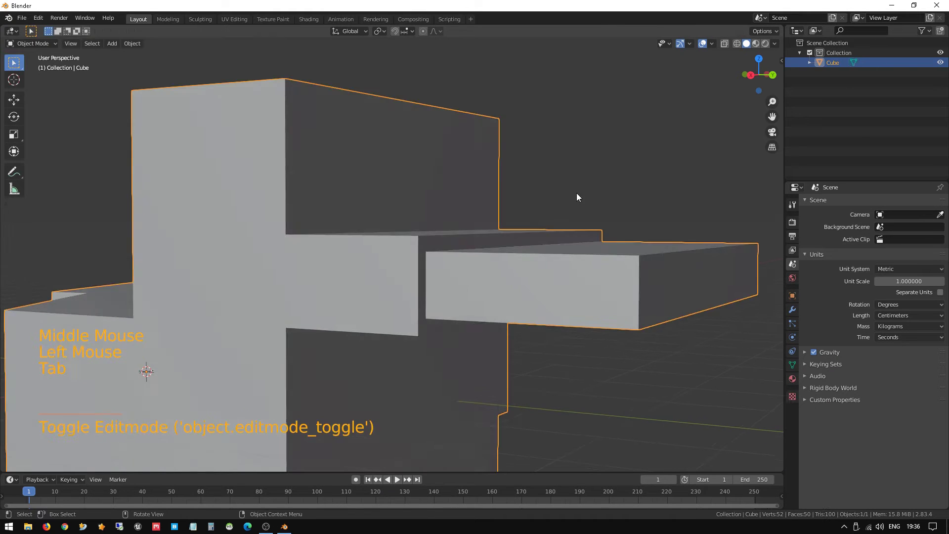
{"action": "middle_click_drag", "start_coordinate": [577, 193], "coordinate": [495, 217]}
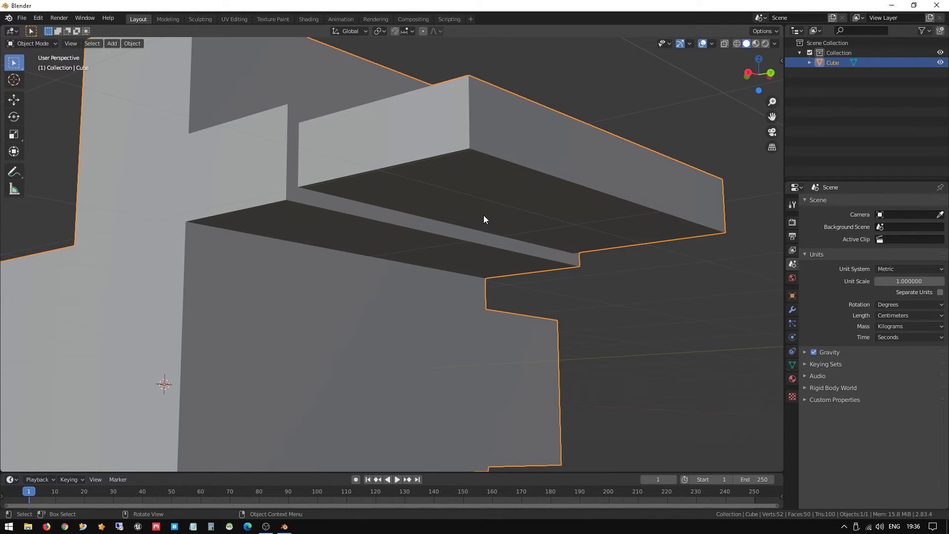
{"action": "key", "text": "Tab"}
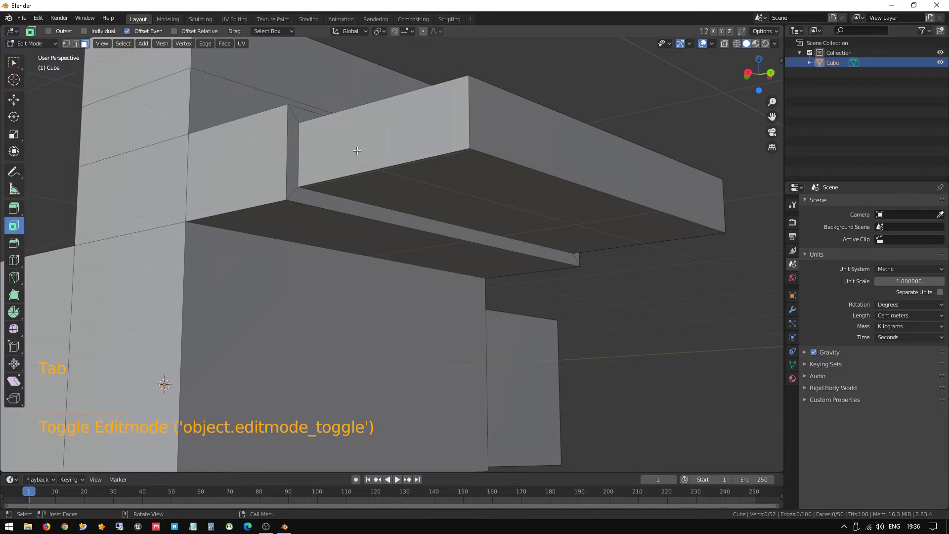
{"action": "middle_click_drag", "start_coordinate": [319, 141], "coordinate": [359, 163]}
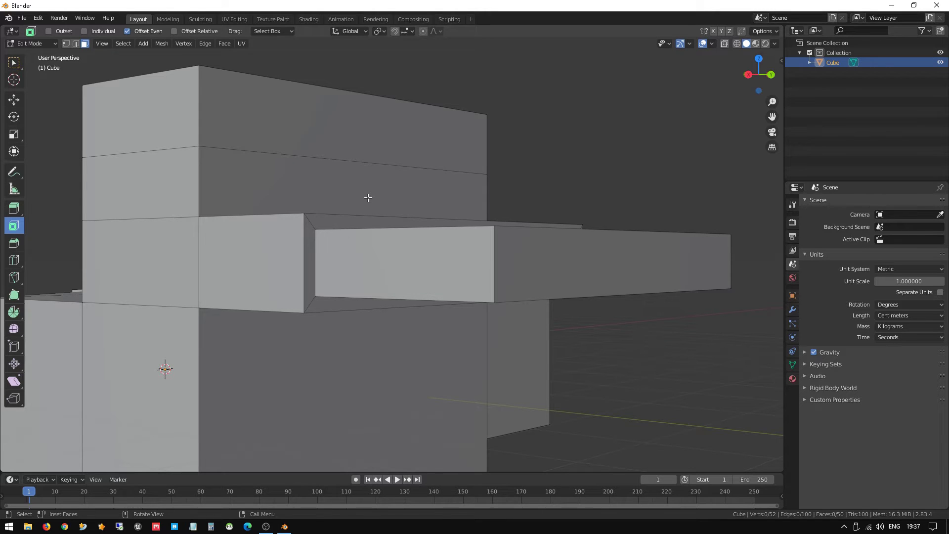
Select the end face of the outermost block and activate the Bevel tool
{"action": "middle_click_drag", "start_coordinate": [459, 196], "coordinate": [400, 232], "text": "shift"}
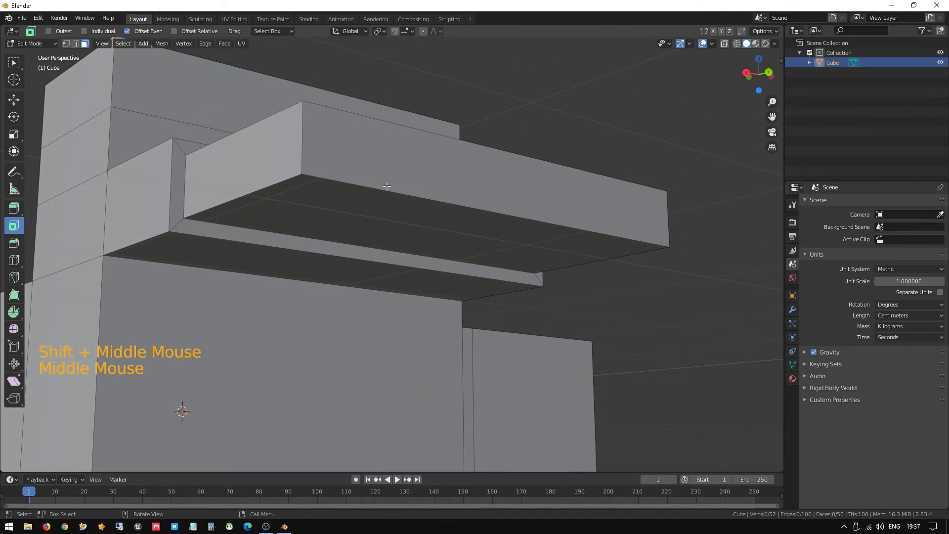
{"action": "left_click", "coordinate": [386, 171]}
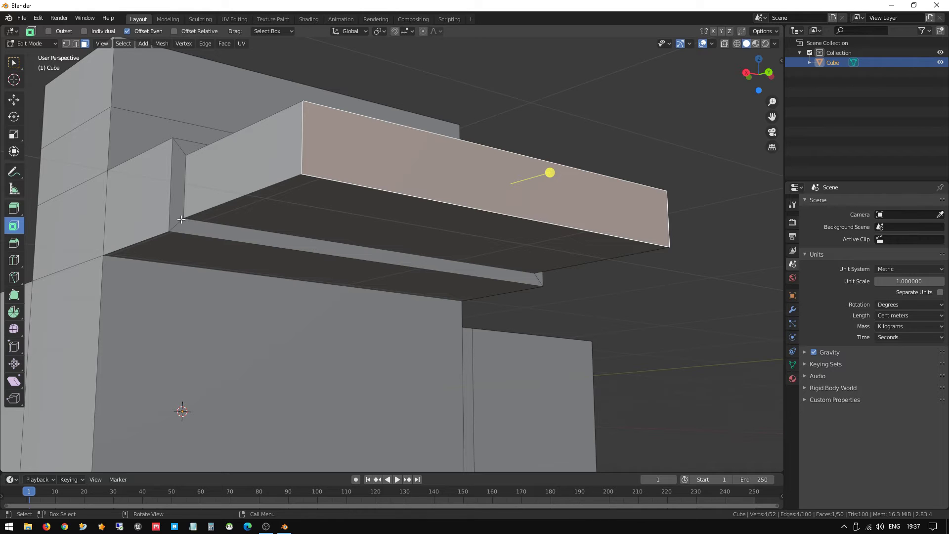
{"action": "left_click", "coordinate": [13, 242]}
Examine the outermost block's edges and corners up close in Object Mode
{"action": "middle_click_drag", "start_coordinate": [427, 131], "coordinate": [413, 144]}
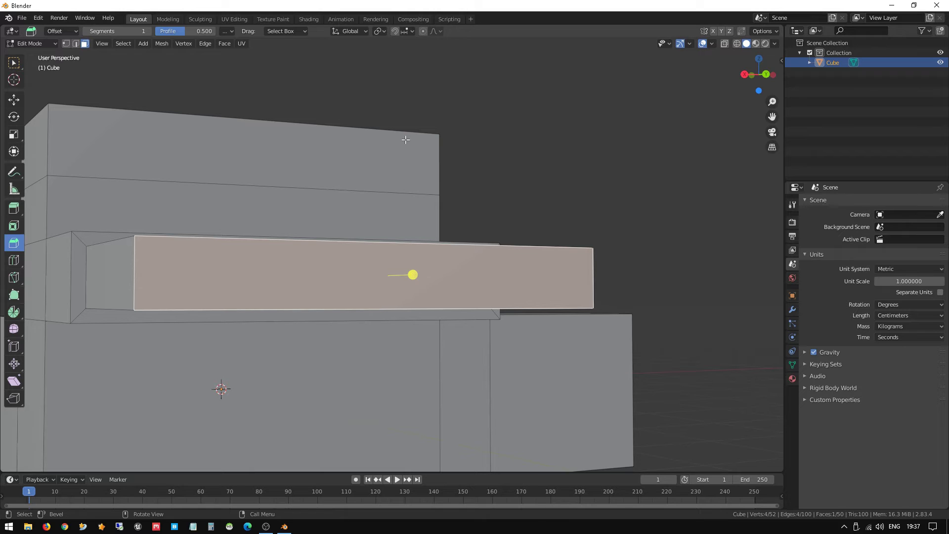
{"action": "middle_click_drag", "start_coordinate": [350, 229], "coordinate": [340, 212], "text": "shift"}
{"action": "scroll", "coordinate": [336, 221], "scroll_direction": "up", "scroll_amount": 2}
{"action": "middle_click_drag", "start_coordinate": [306, 241], "coordinate": [355, 320]}
{"action": "left_click", "coordinate": [330, 248]}
{"action": "key", "text": "Tab"}
{"action": "scroll", "coordinate": [381, 278], "scroll_direction": "up", "scroll_amount": 2}
{"action": "left_click", "coordinate": [388, 301]}
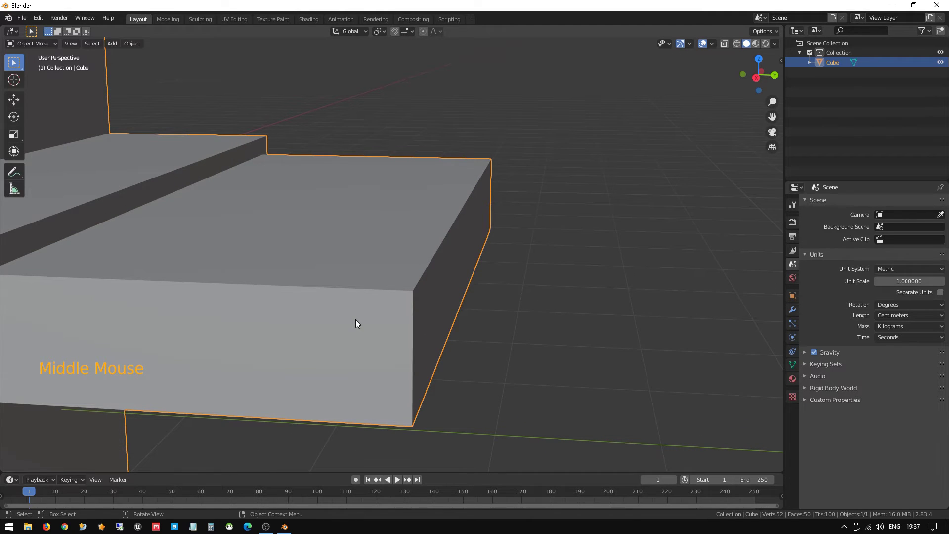
In Edit Mode, switch to edge selection and select all four edges around the outermost block's end face
{"action": "key", "text": "Tab"}
{"action": "left_click", "coordinate": [418, 275]}
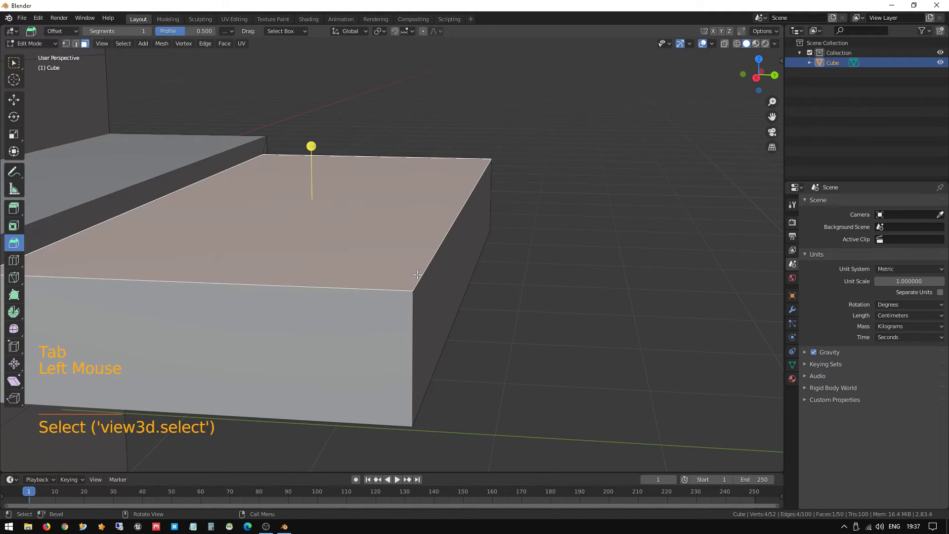
{"action": "key", "text": "2"}
{"action": "middle_click_drag", "start_coordinate": [444, 282], "coordinate": [423, 282]}
{"action": "key", "text": "1"}
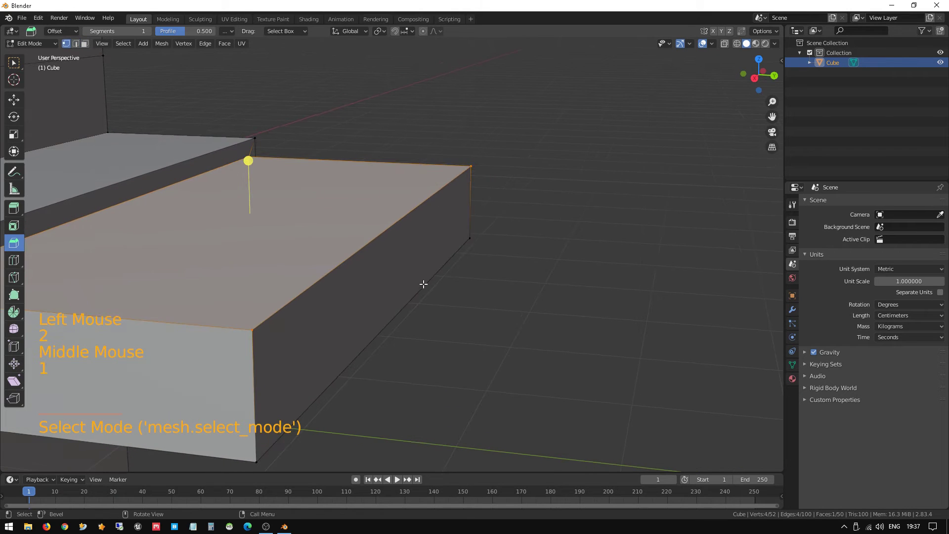
{"action": "key", "text": "2"}
{"action": "left_click", "coordinate": [376, 242]}
{"action": "middle_click_drag", "start_coordinate": [393, 312], "coordinate": [398, 282]}
{"action": "left_click", "coordinate": [340, 279], "text": "shift"}
{"action": "left_click", "coordinate": [324, 282], "text": "shift"}
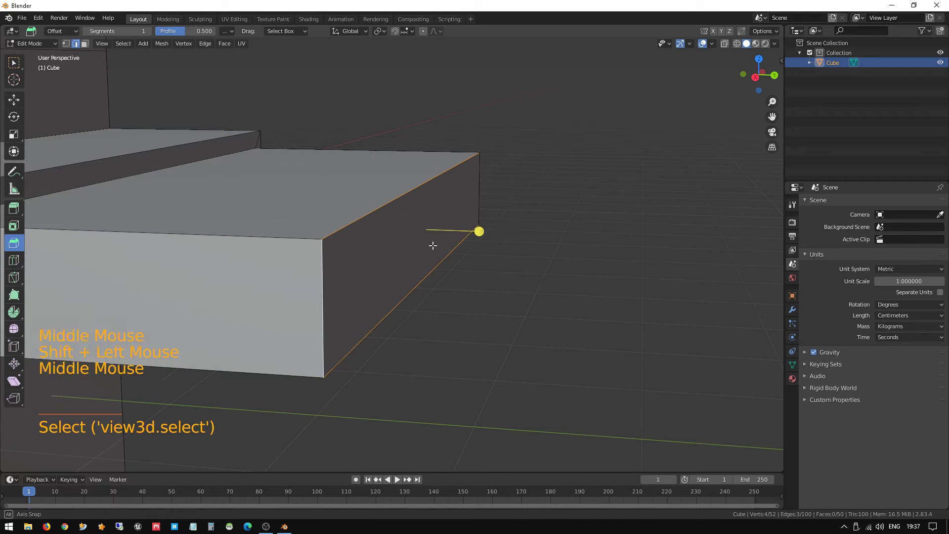
{"action": "middle_click_drag", "start_coordinate": [432, 244], "coordinate": [385, 276]}
{"action": "left_click", "coordinate": [434, 219], "text": "shift"}
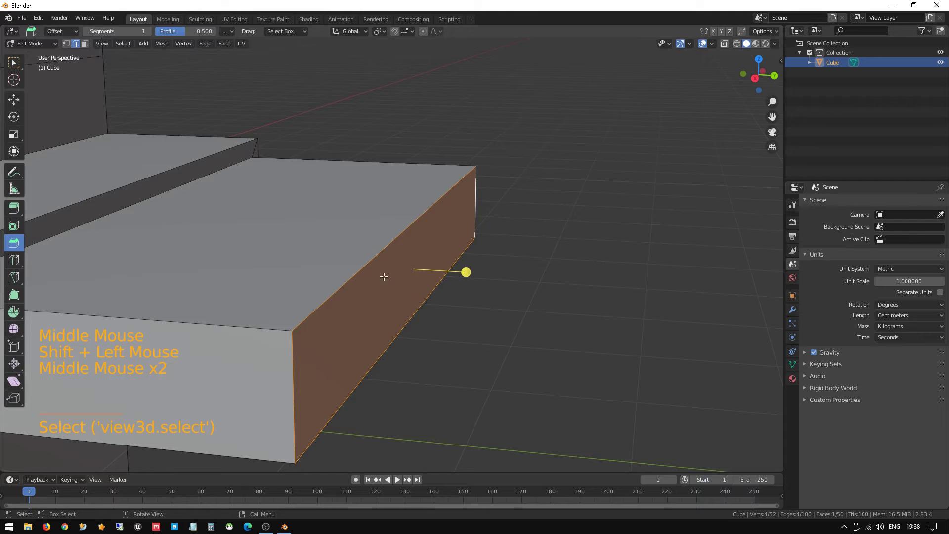
Bevel the four selected edges with a width of about 3.46 cm and 3 segments
{"action": "left_click", "coordinate": [18, 243]}
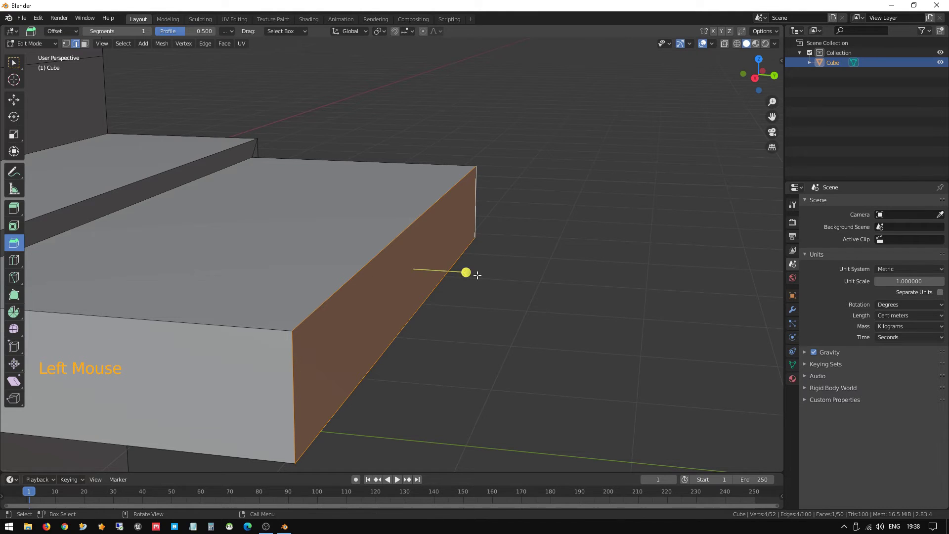
{"action": "left_click", "coordinate": [465, 271]}
{"action": "mouse_move", "coordinate": [466, 271]}
{"action": "left_mouse_down"}
{"action": "mouse_move", "coordinate": [453, 265]}
{"action": "mouse_move", "coordinate": [496, 267]}
{"action": "mouse_move", "coordinate": [476, 269]}
{"action": "left_mouse_up"}
{"action": "scroll", "coordinate": [476, 268], "scroll_direction": "up", "scroll_amount": 1}
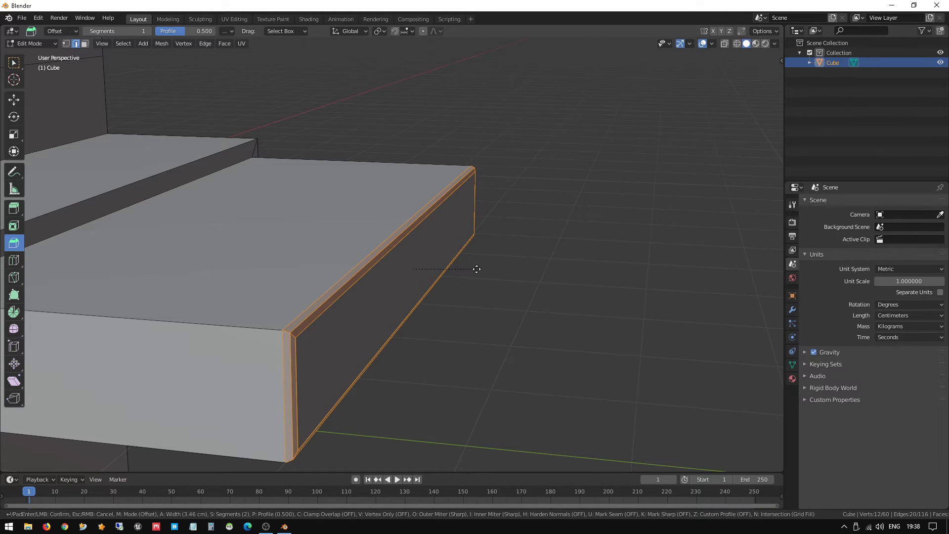
{"action": "scroll", "coordinate": [476, 269], "scroll_direction": "up", "scroll_amount": 1}
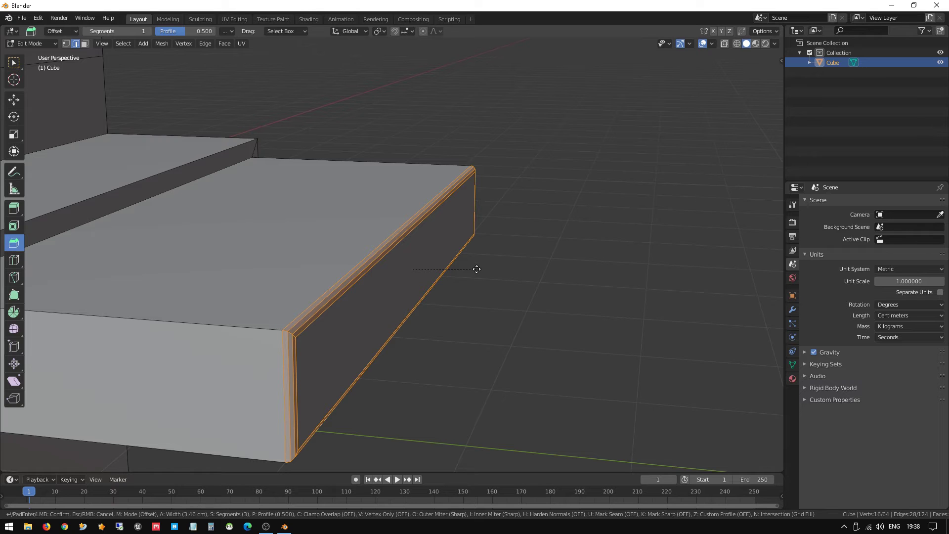
{"action": "left_click", "coordinate": [477, 269]}
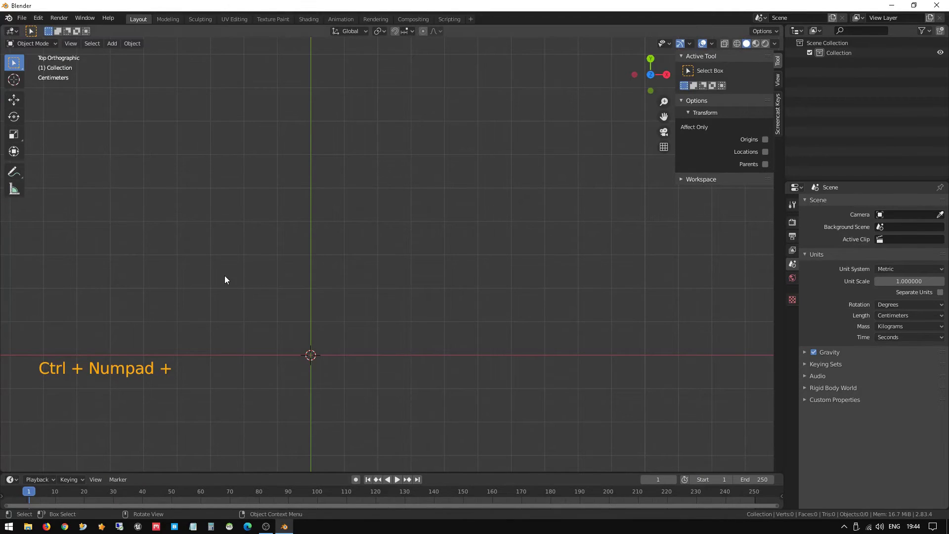
Add a mesh circle at the origin with 12 vertices and frame it in the top view
{"action": "middle_click_drag", "start_coordinate": [256, 319], "coordinate": [322, 202], "text": "shift"}
{"action": "key", "text": "shift+a"}
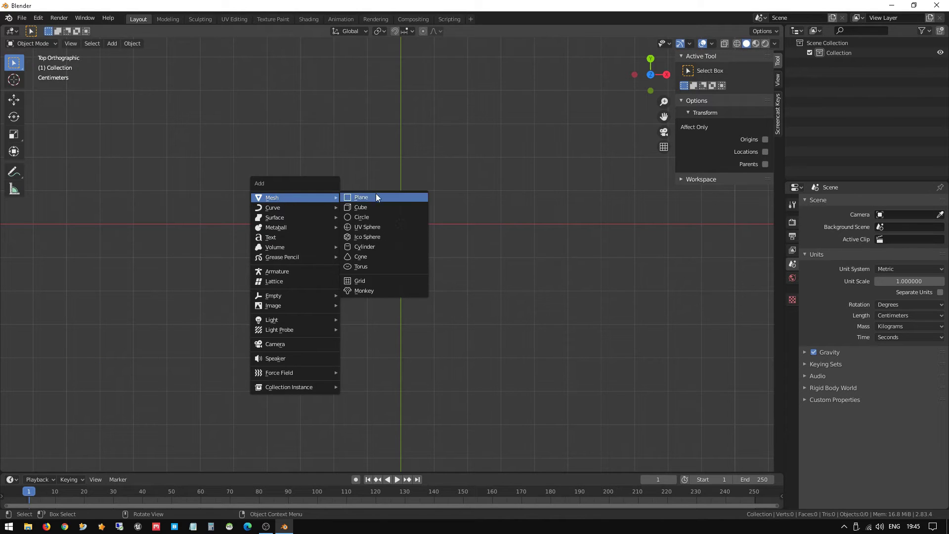
{"action": "left_click", "coordinate": [375, 217]}
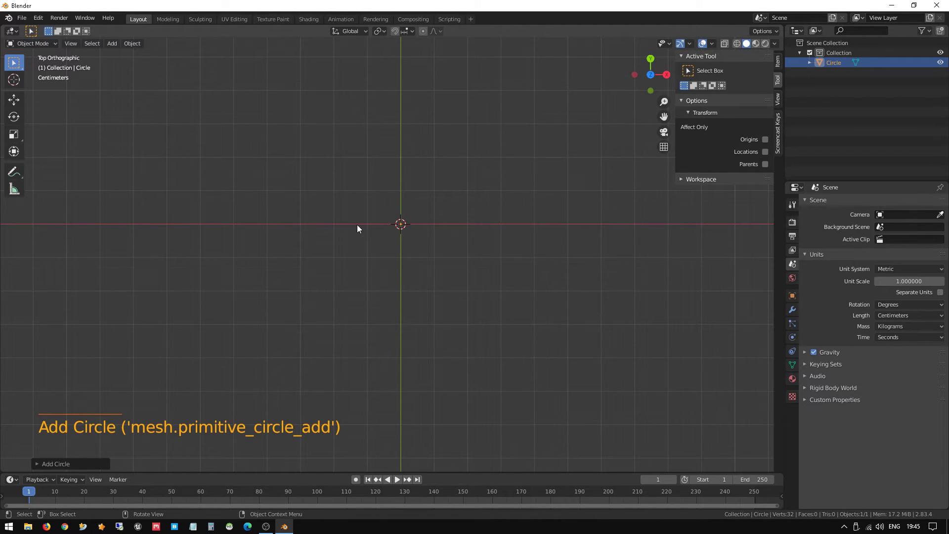
{"action": "key", "text": "KP_Decimal"}
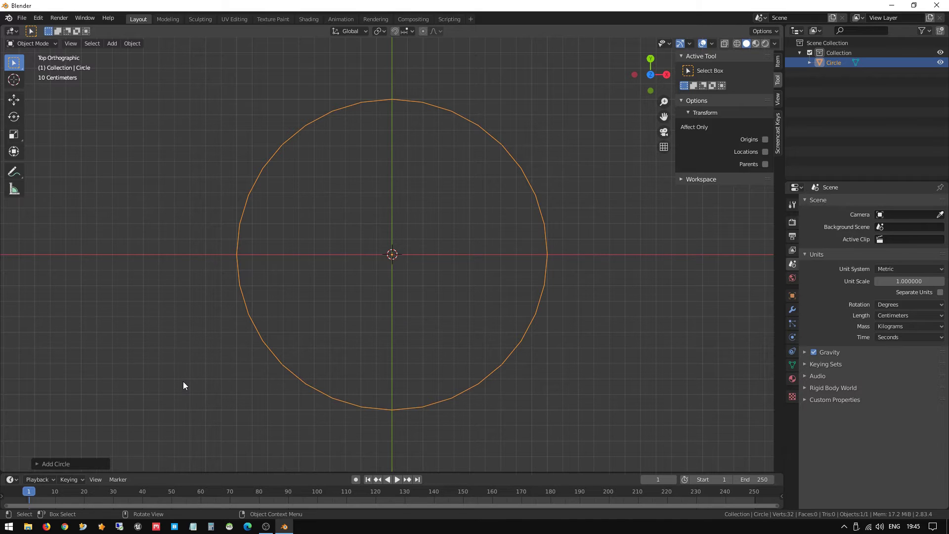
{"action": "left_click", "coordinate": [34, 464]}
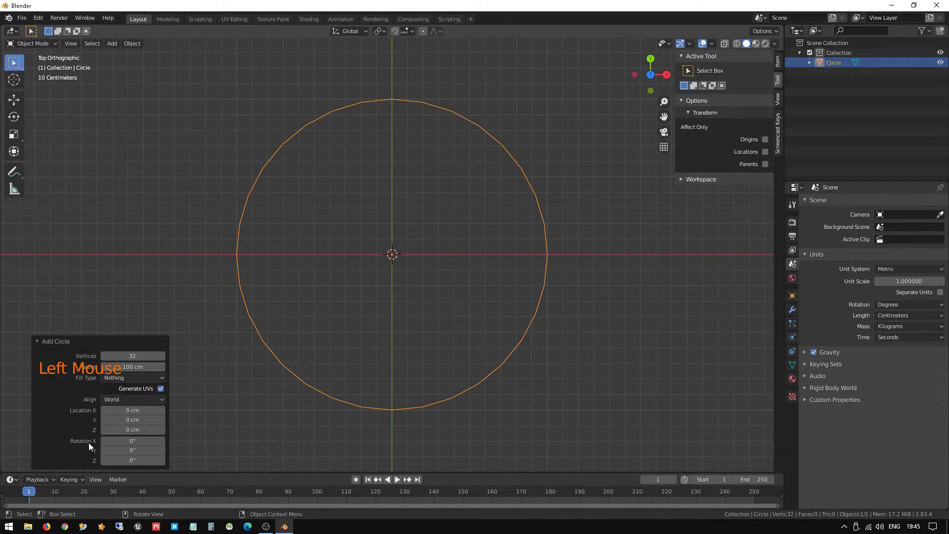
{"action": "left_click", "coordinate": [142, 356]}
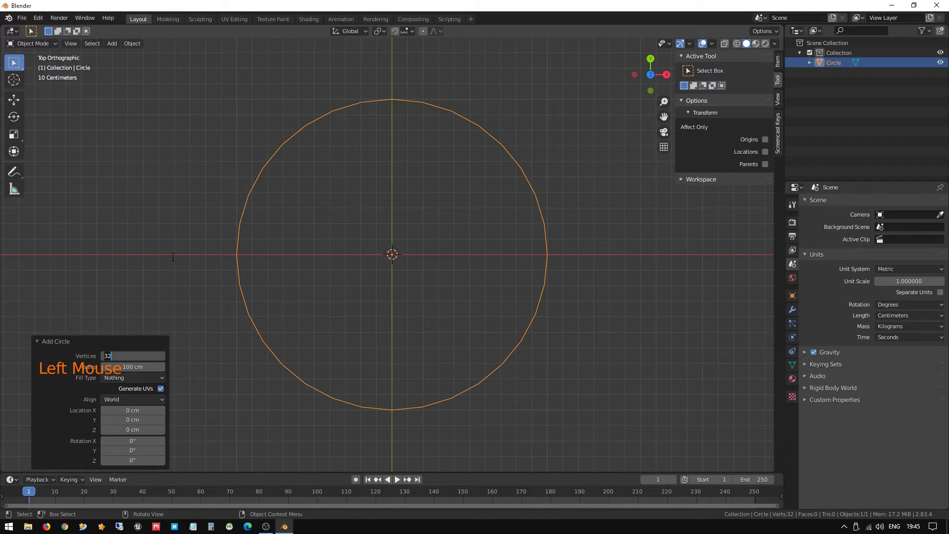
{"action": "type", "text": "12"}
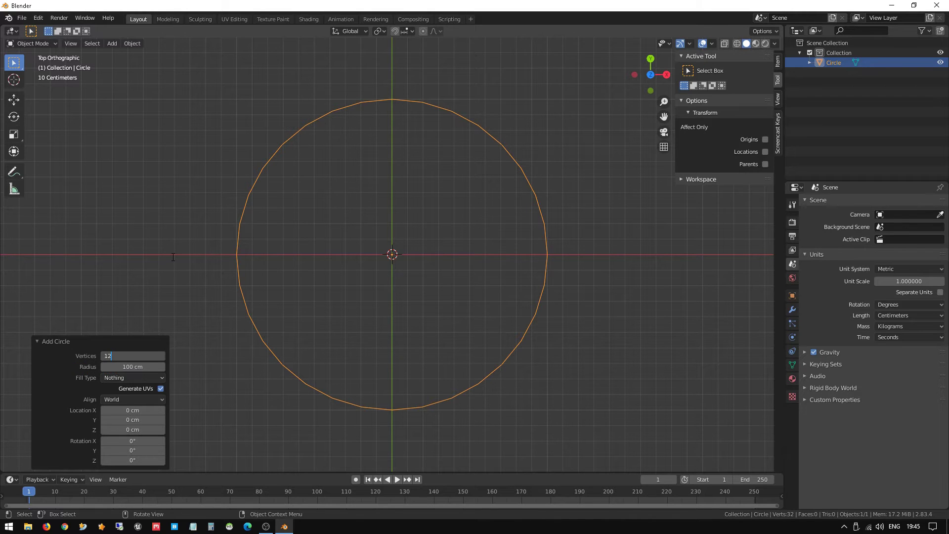
{"action": "key", "text": "Tab"}
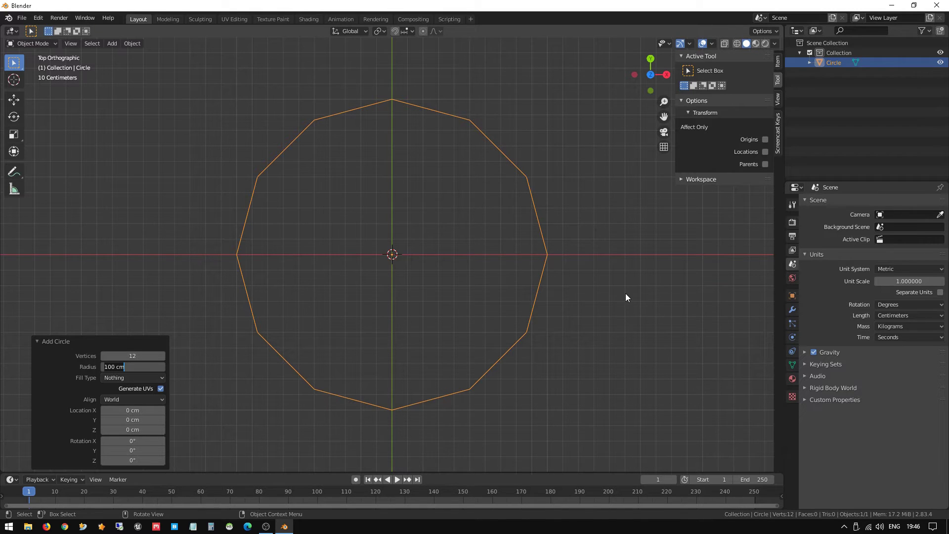
{"action": "key", "text": "Return"}
Enter Edit Mode on the circle with the Select Box tool active and vertex selection enabled
{"action": "key", "text": "Tab"}
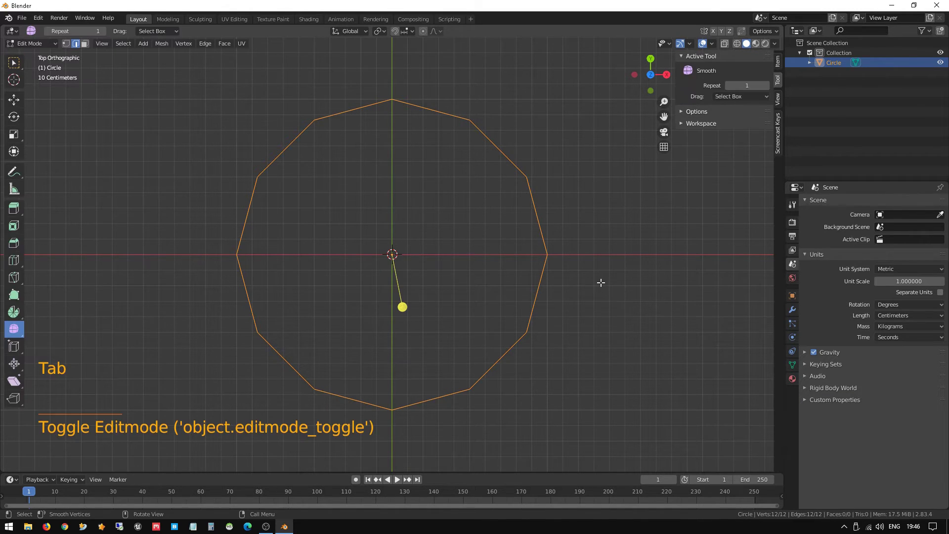
{"action": "left_click", "coordinate": [14, 63]}
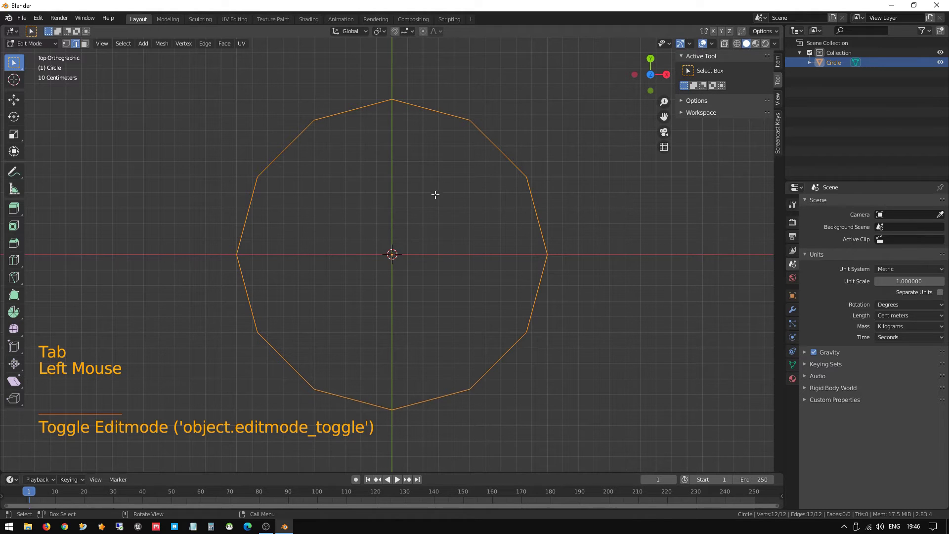
{"action": "key", "text": "Tab"}
{"action": "key", "text": "1"}
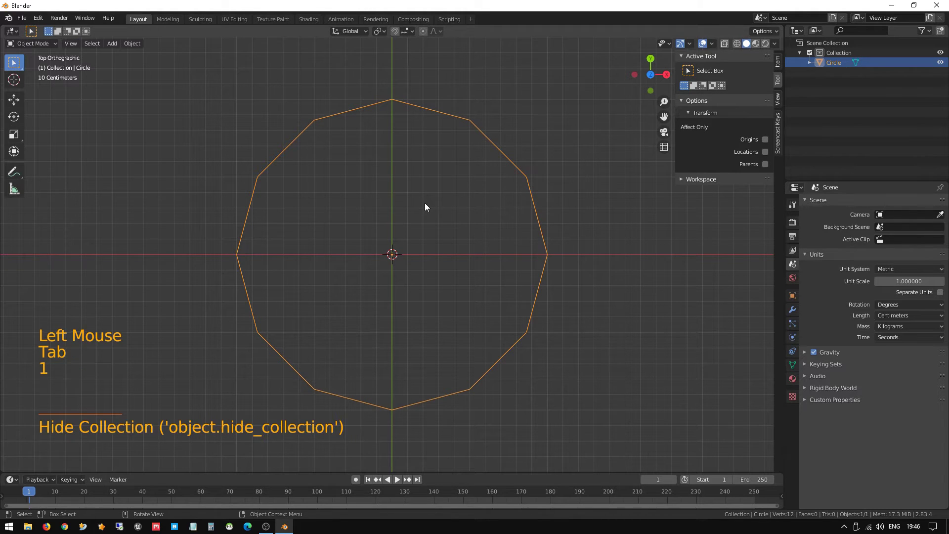
{"action": "key", "text": "Tab"}
{"action": "key", "text": "1"}
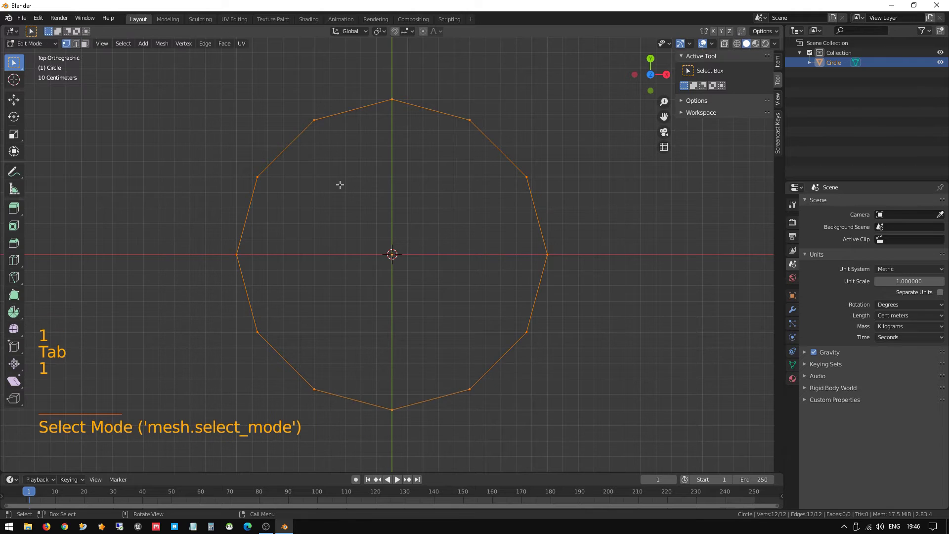
Scale the whole circle uniformly to about 0.15, working in the front orthographic view
{"action": "middle_click_drag", "start_coordinate": [333, 187], "coordinate": [313, 127]}
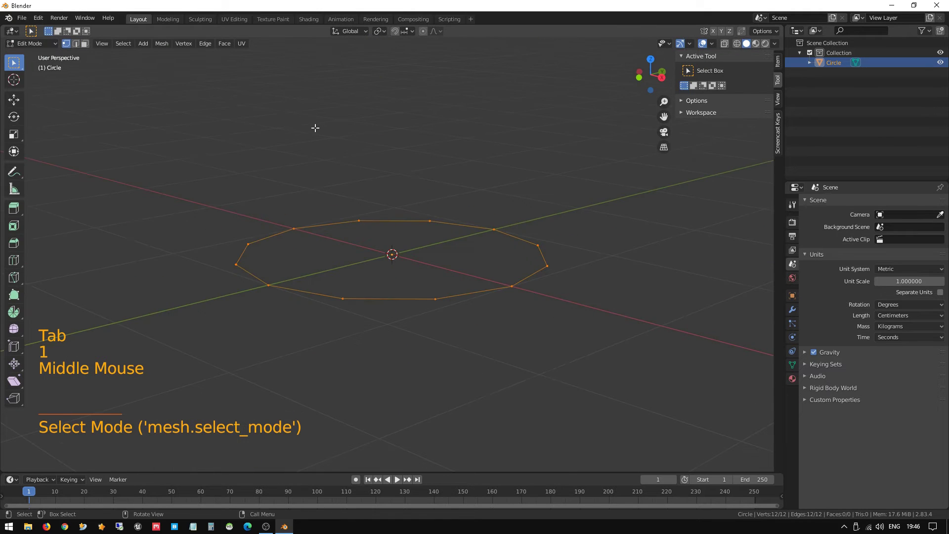
{"action": "middle_click_drag", "start_coordinate": [356, 197], "coordinate": [413, 218]}
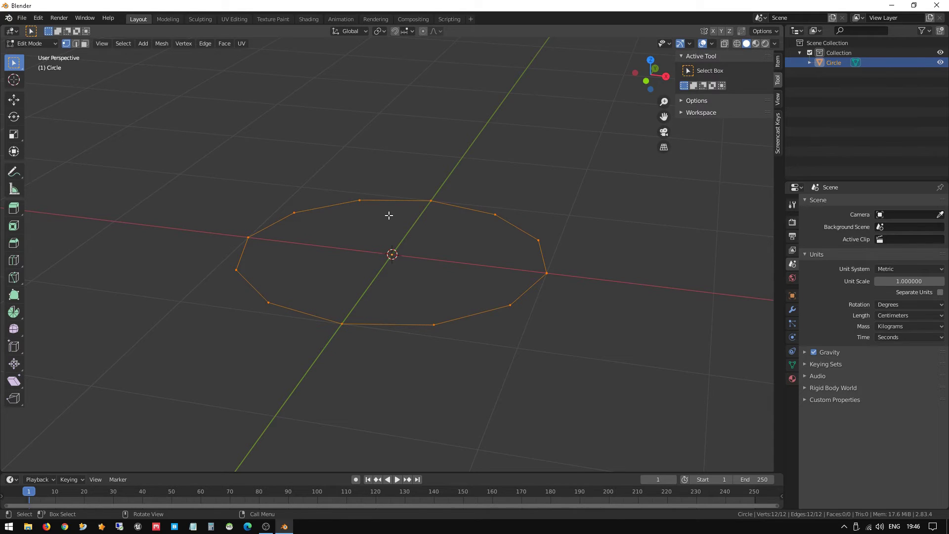
{"action": "key", "text": "KP_7"}
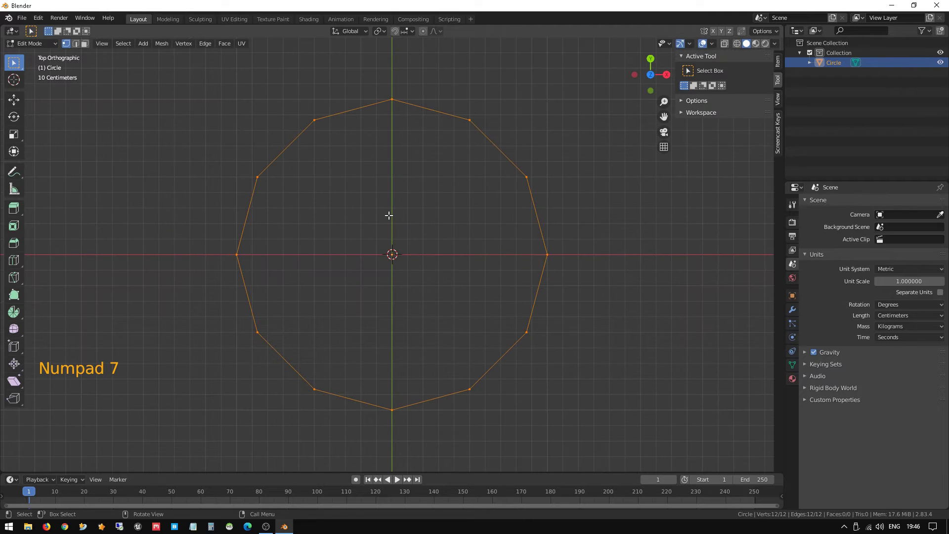
{"action": "key", "text": "KP_1"}
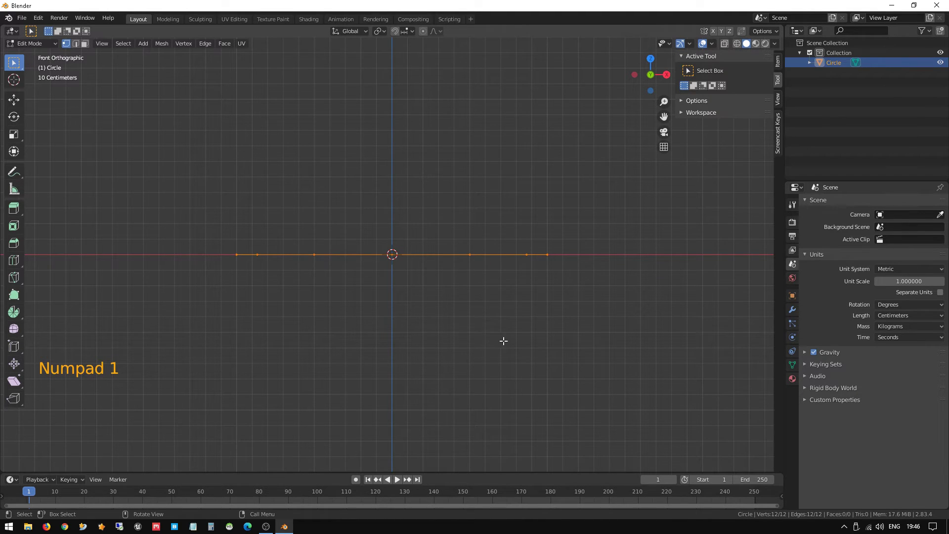
{"action": "key", "text": "s"}
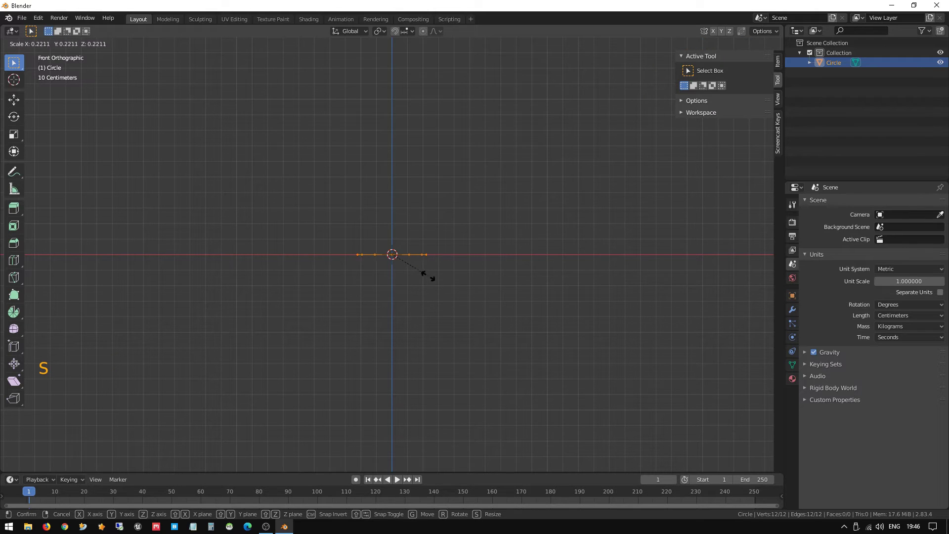
{"action": "left_click", "coordinate": [418, 267]}
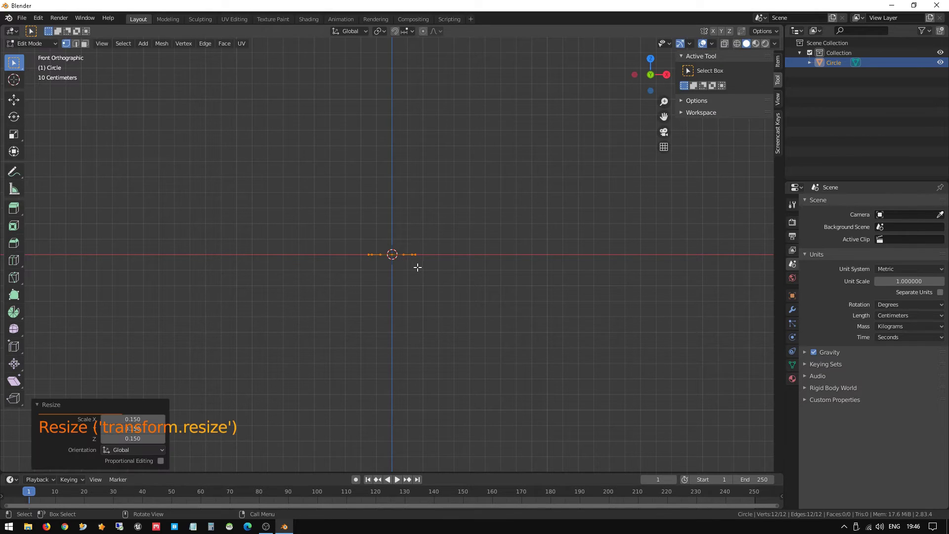
{"action": "scroll", "coordinate": [415, 286], "scroll_direction": "up", "scroll_amount": 6}
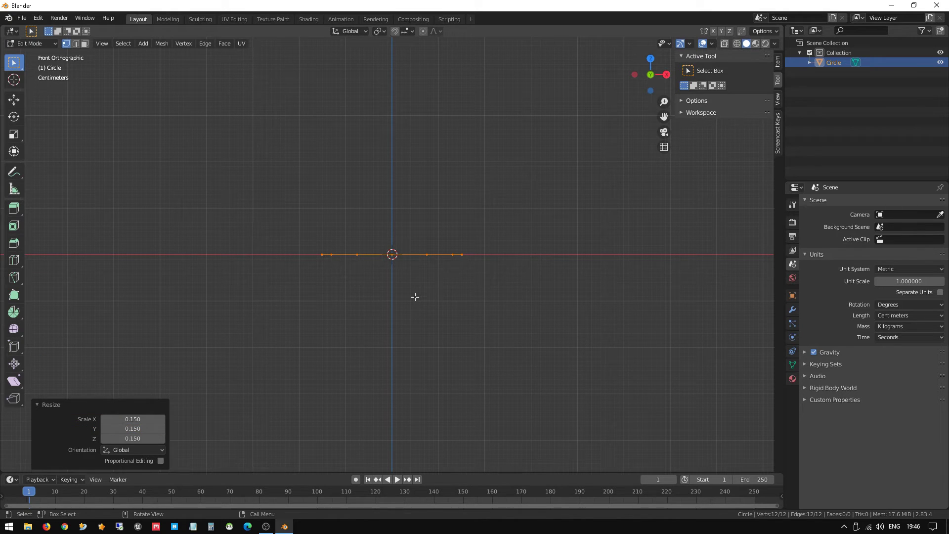
Extrude the circle about 1.92 cm up along Z and lower the new ring by about 0.86 cm
{"action": "key", "text": "e"}
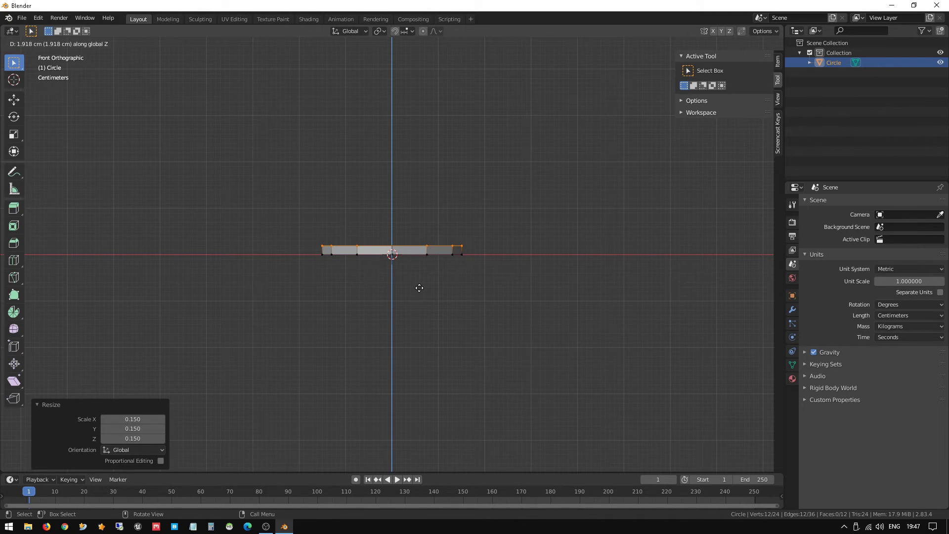
{"action": "left_click", "coordinate": [419, 287]}
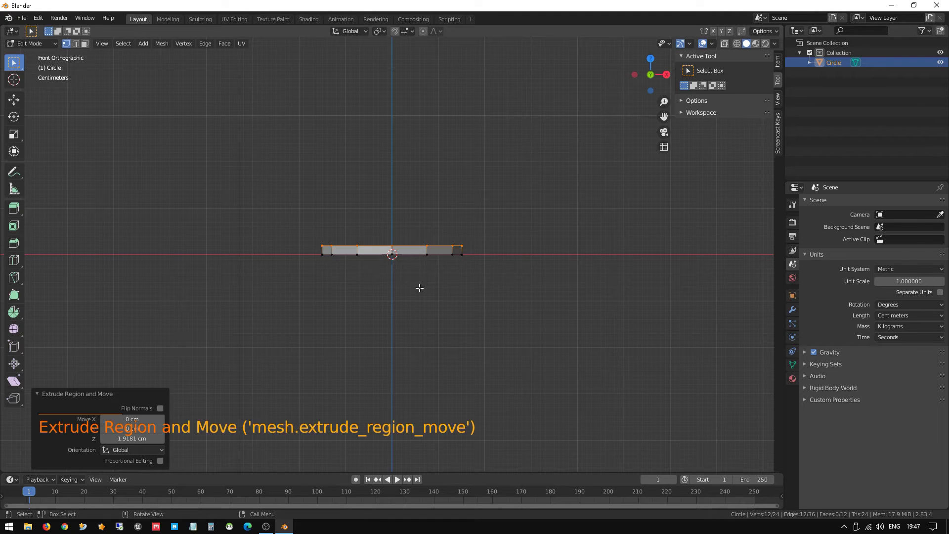
{"action": "scroll", "coordinate": [419, 287], "scroll_direction": "up", "scroll_amount": 3}
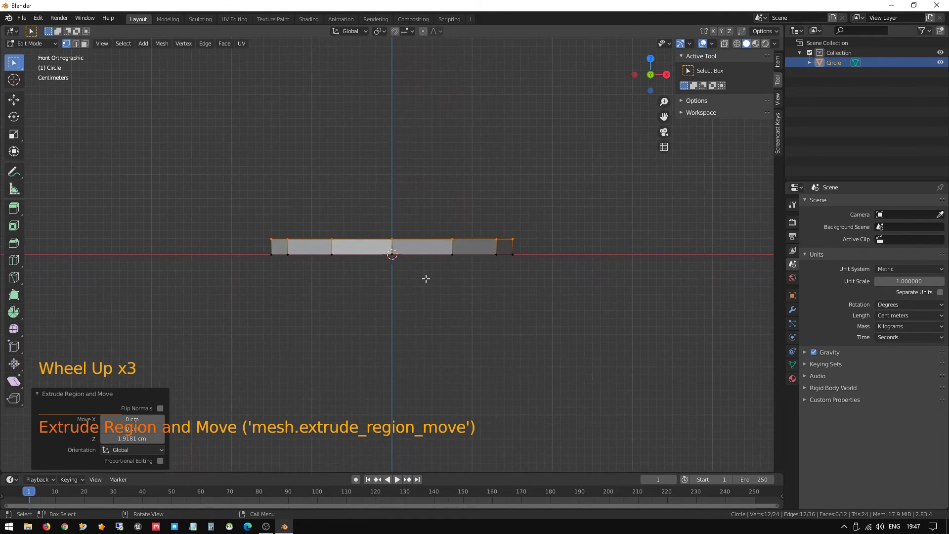
{"action": "key", "text": "g"}
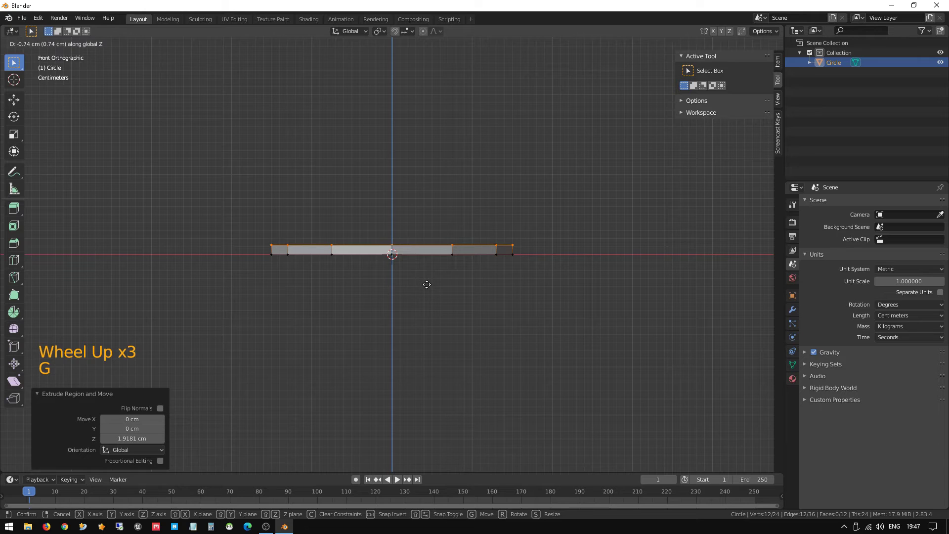
{"action": "left_click", "coordinate": [427, 285]}
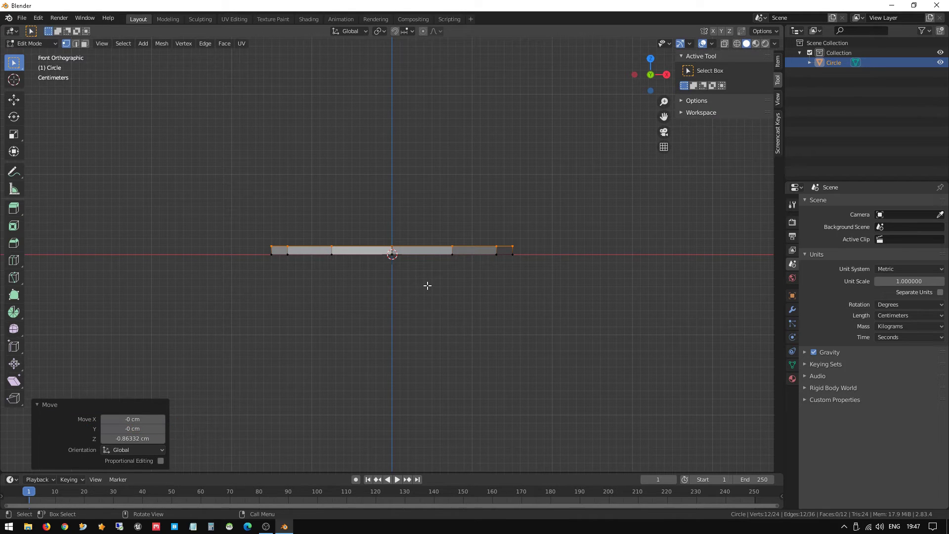
Extrude the top ring of vertices a second time, about 2.16 cm upward along Z
{"action": "key", "text": "e"}
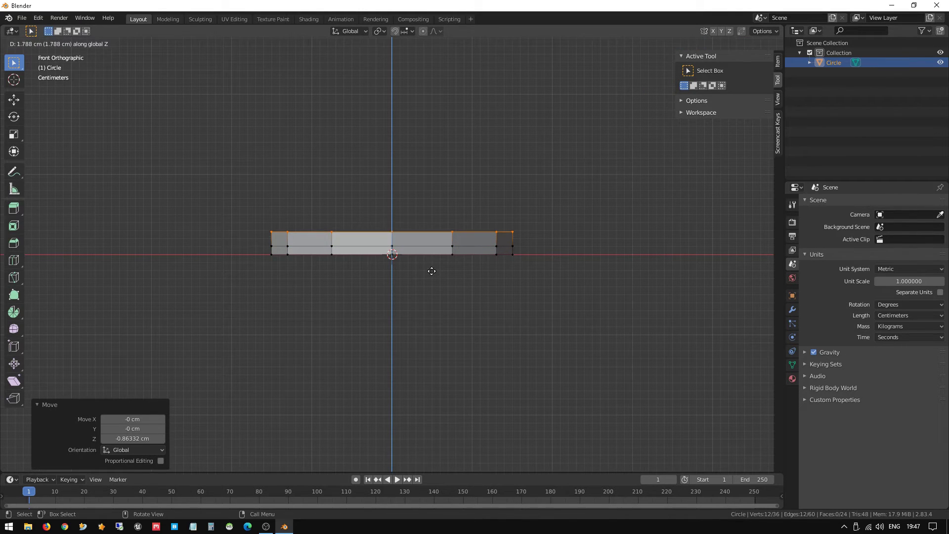
{"action": "left_click", "coordinate": [432, 267]}
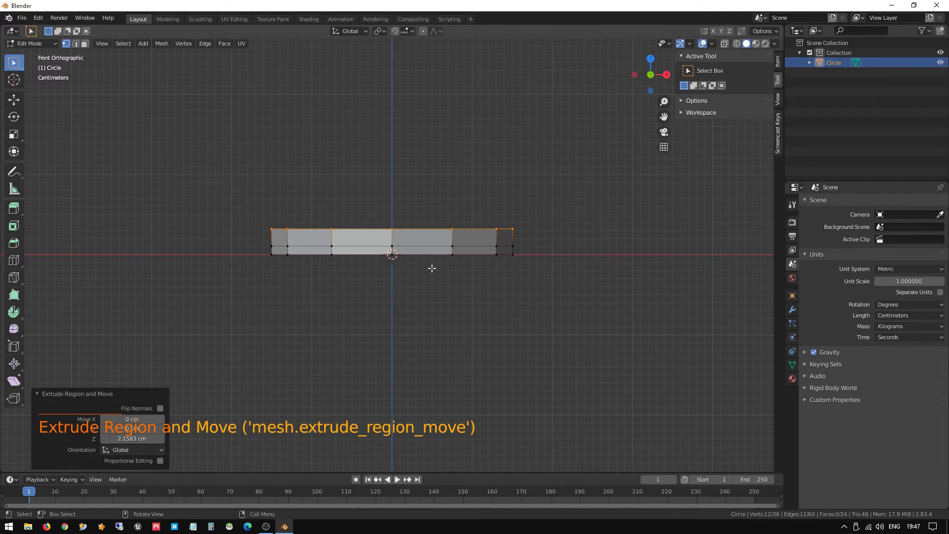
{"action": "middle_click_drag", "start_coordinate": [432, 267], "coordinate": [409, 247]}
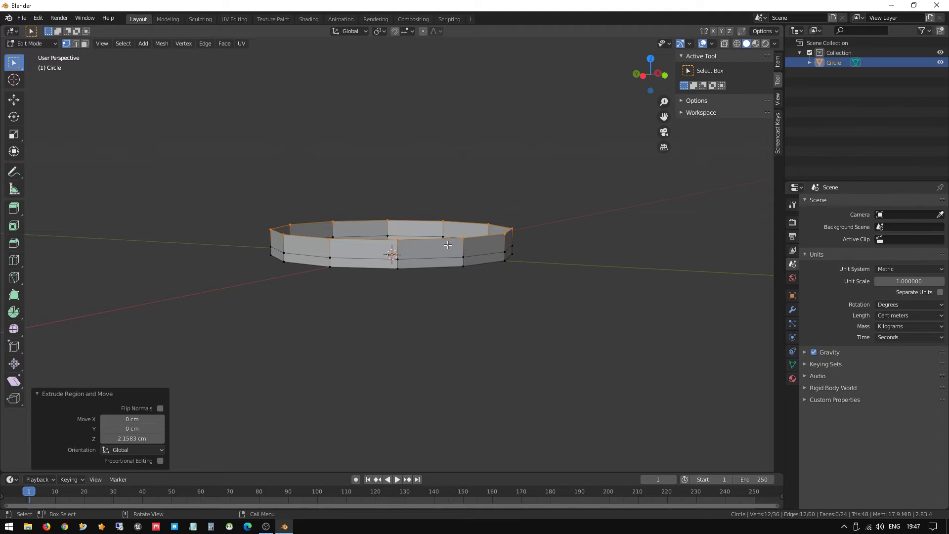
{"action": "middle_click_drag", "start_coordinate": [484, 274], "coordinate": [428, 282]}
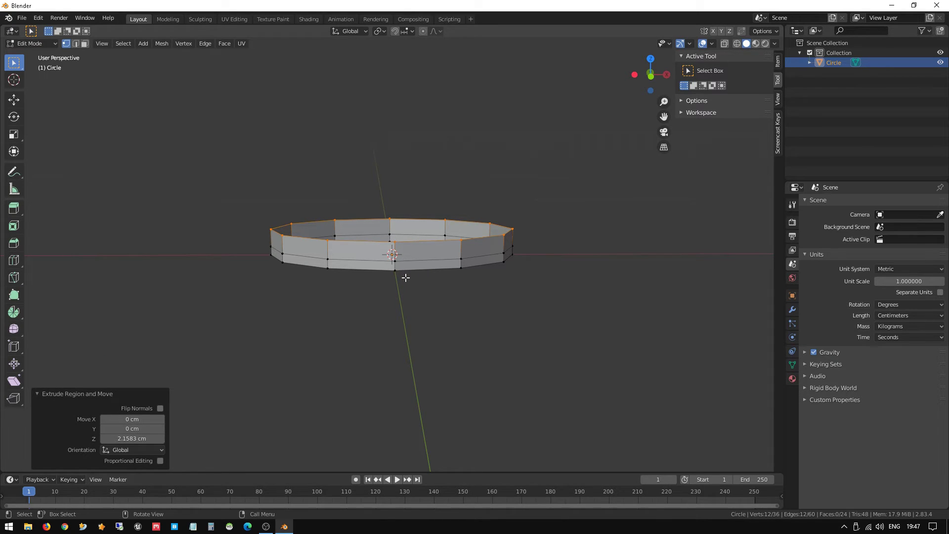
Switch to face selection and loop-select the whole upper band of faces around the ring
{"action": "key", "text": "3"}
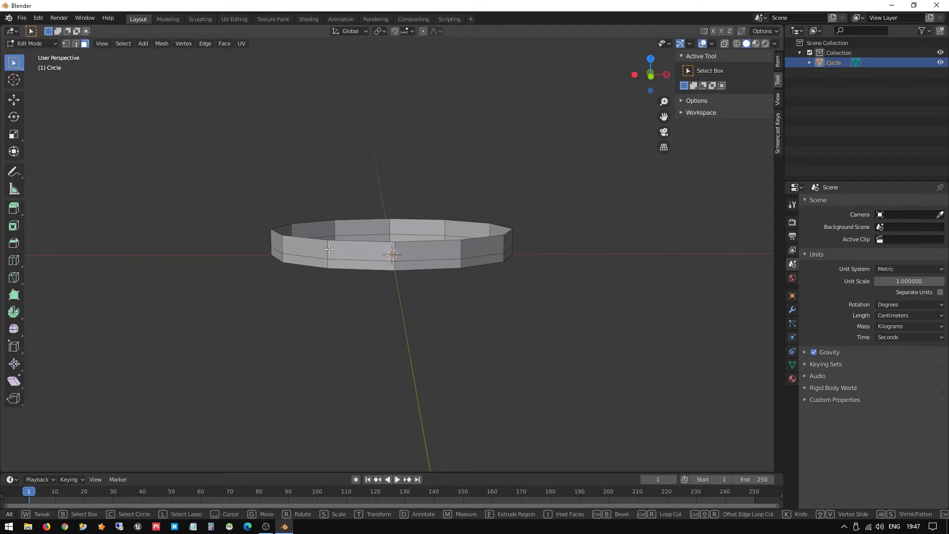
{"action": "scroll", "coordinate": [328, 249], "scroll_direction": "up", "scroll_amount": 3}
{"action": "scroll", "coordinate": [328, 249], "scroll_direction": "up", "scroll_amount": 1}
{"action": "middle_click_drag", "start_coordinate": [329, 250], "coordinate": [364, 250]}
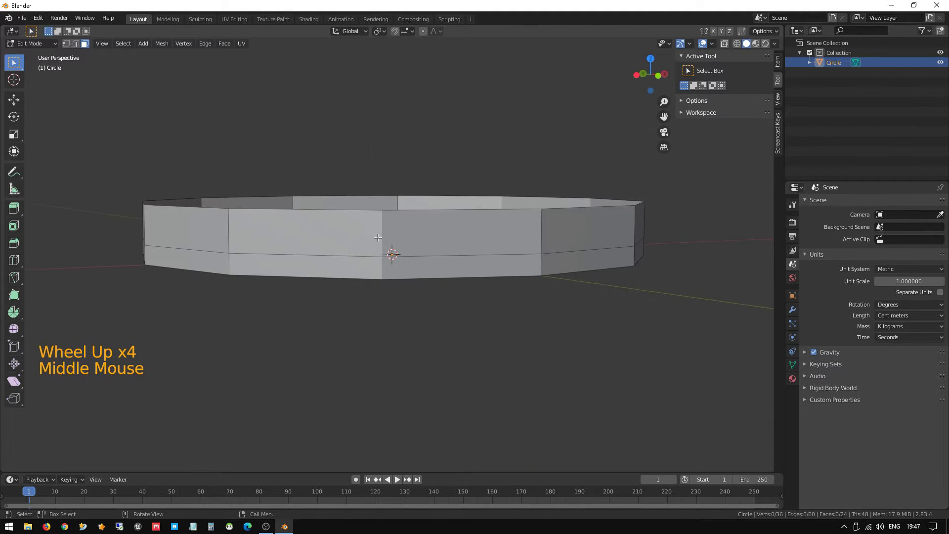
{"action": "key", "text": "space"}
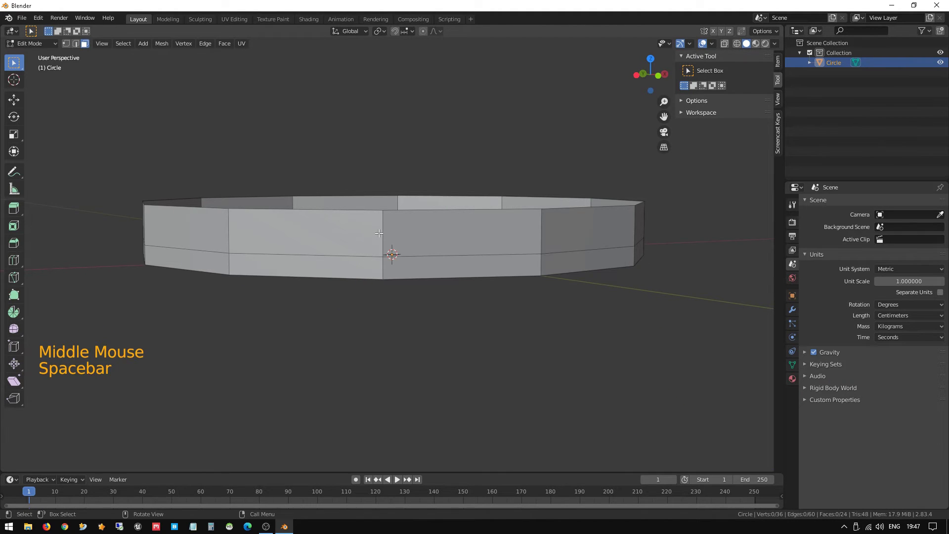
{"action": "left_click", "coordinate": [380, 230], "text": "alt"}
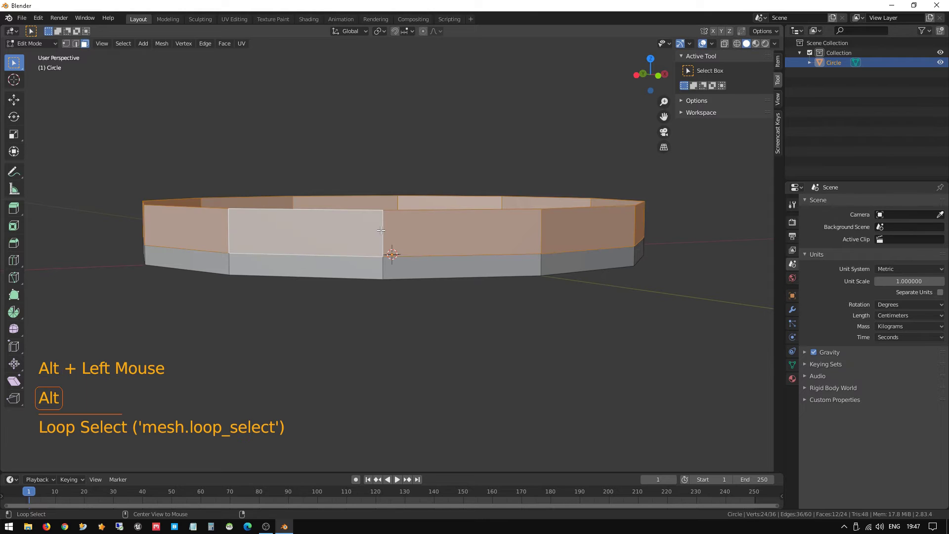
Select a single face of the upper band and loop-select the whole band again from its vertical edge
{"action": "left_click", "coordinate": [460, 230]}
{"action": "left_click", "coordinate": [341, 225]}
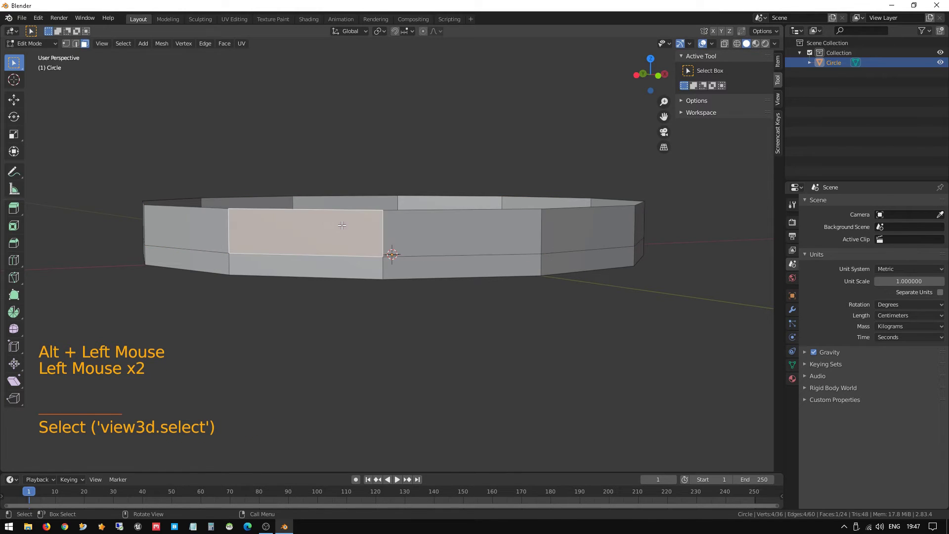
{"action": "left_click", "coordinate": [382, 227], "text": "alt"}
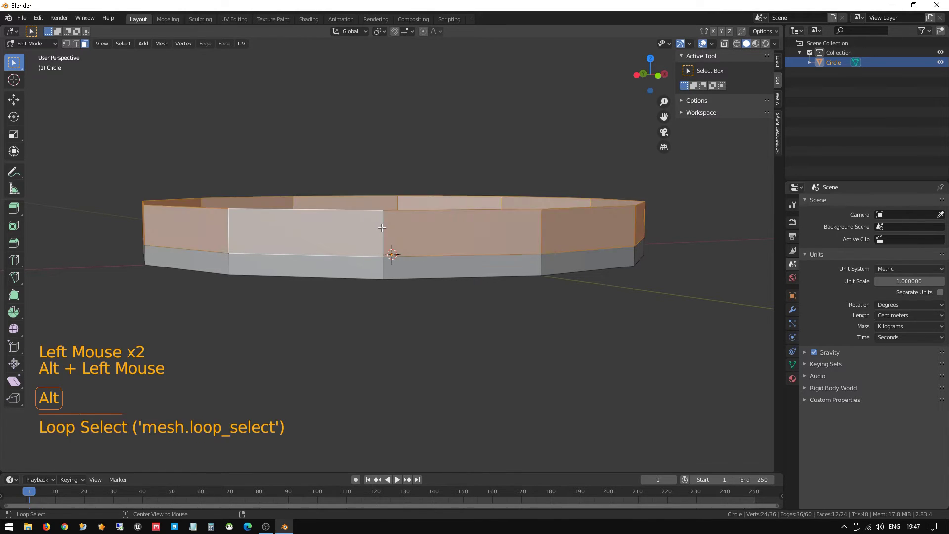
Select one lower-band face, and loop-select the vertical pair of faces beside it through their shared horizontal edge
{"action": "left_click", "coordinate": [474, 254]}
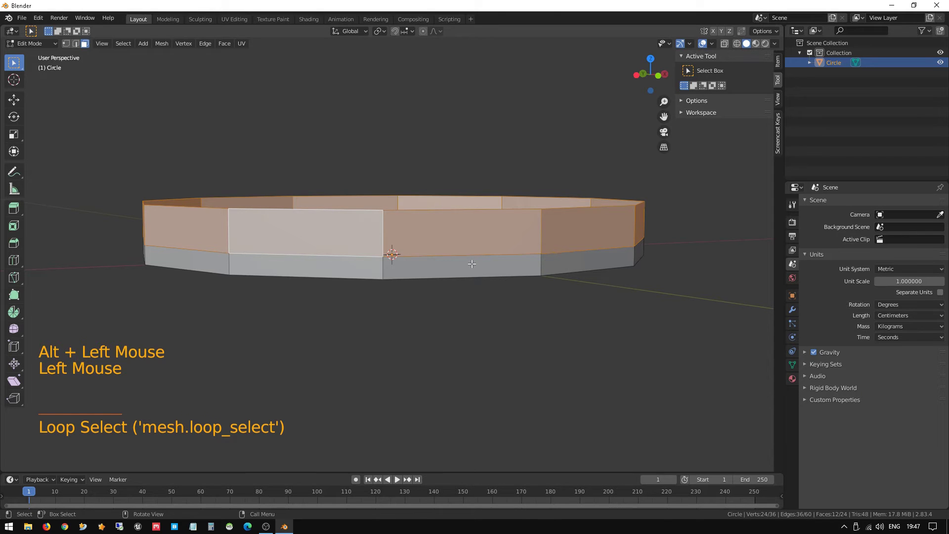
{"action": "key", "text": "alt"}
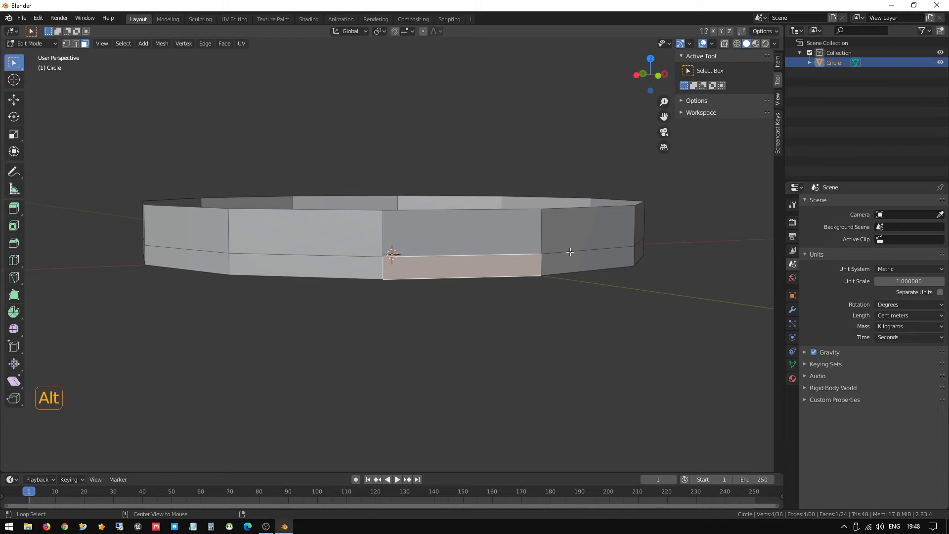
{"action": "left_click", "coordinate": [570, 252], "text": "alt"}
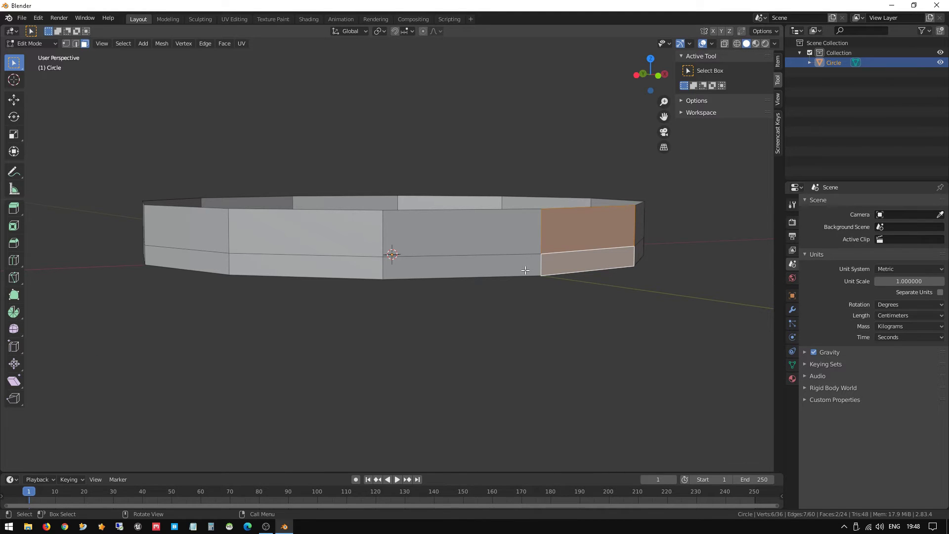
Select one upper face and loop-select the full horizontal band of upper faces around the ring
{"action": "left_click", "coordinate": [419, 225]}
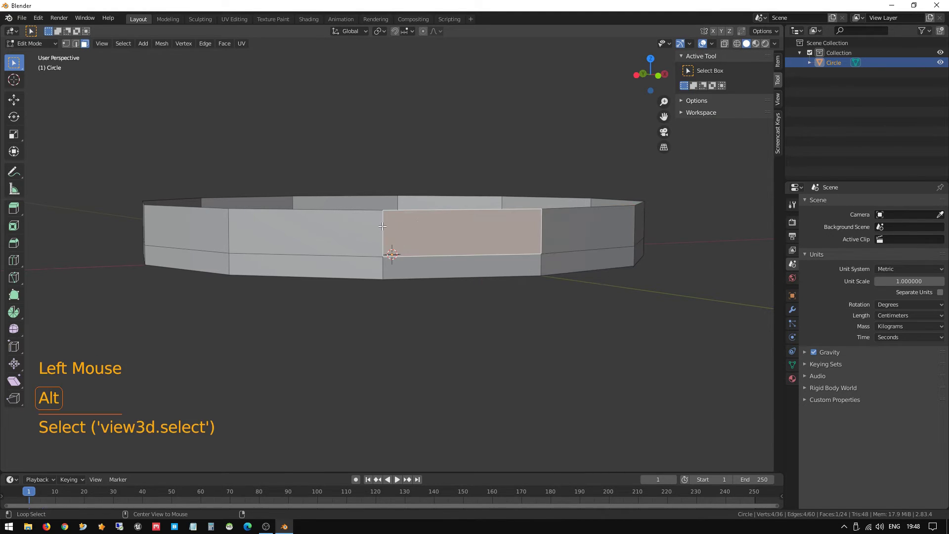
{"action": "left_click", "coordinate": [382, 225], "text": "alt"}
{"action": "middle_click_drag", "start_coordinate": [382, 225], "coordinate": [497, 218]}
{"action": "scroll", "coordinate": [497, 218], "scroll_direction": "down", "scroll_amount": 2}
{"action": "middle_click_drag", "start_coordinate": [420, 216], "coordinate": [459, 236]}
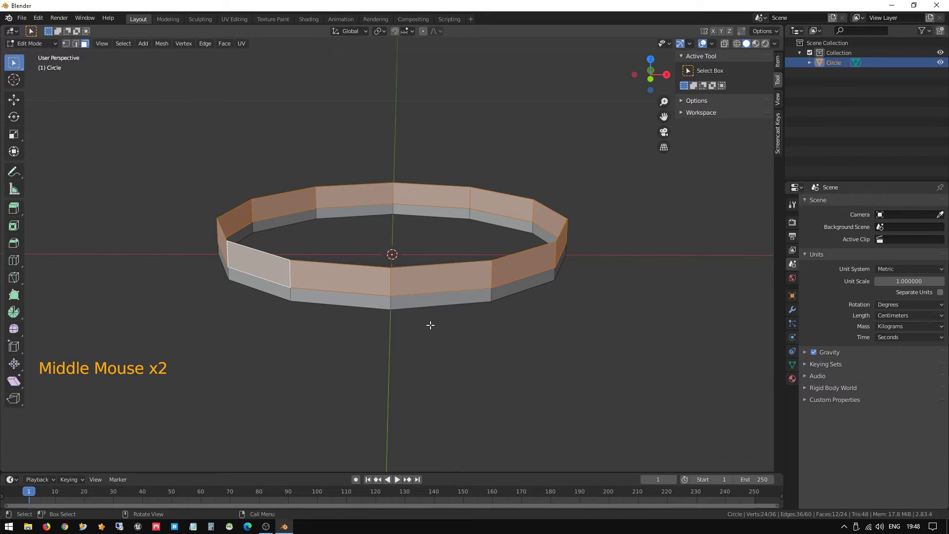
{"action": "middle_click_drag", "start_coordinate": [430, 325], "coordinate": [427, 312]}
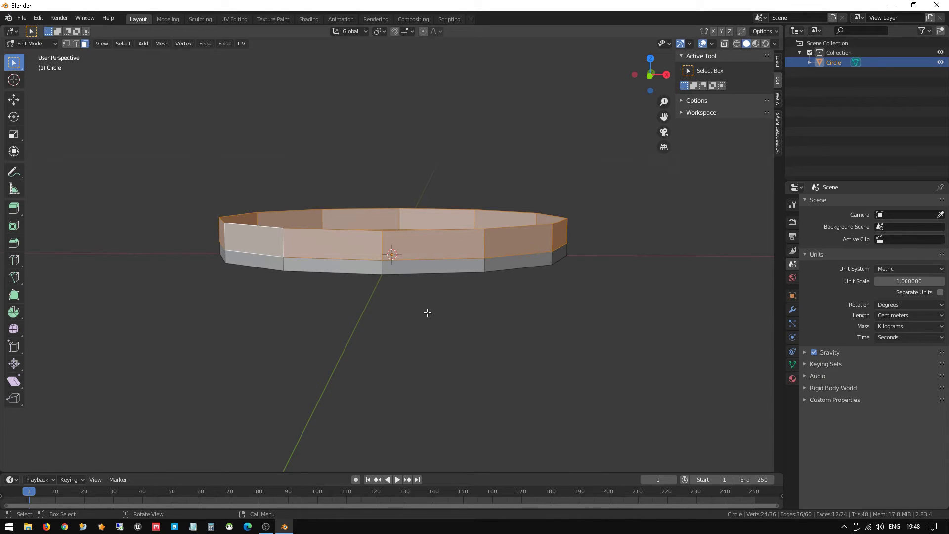
Try extruding the upper band as individual faces with an offset of about 4.7 cm, and undo it
{"action": "key", "text": "alt+e"}
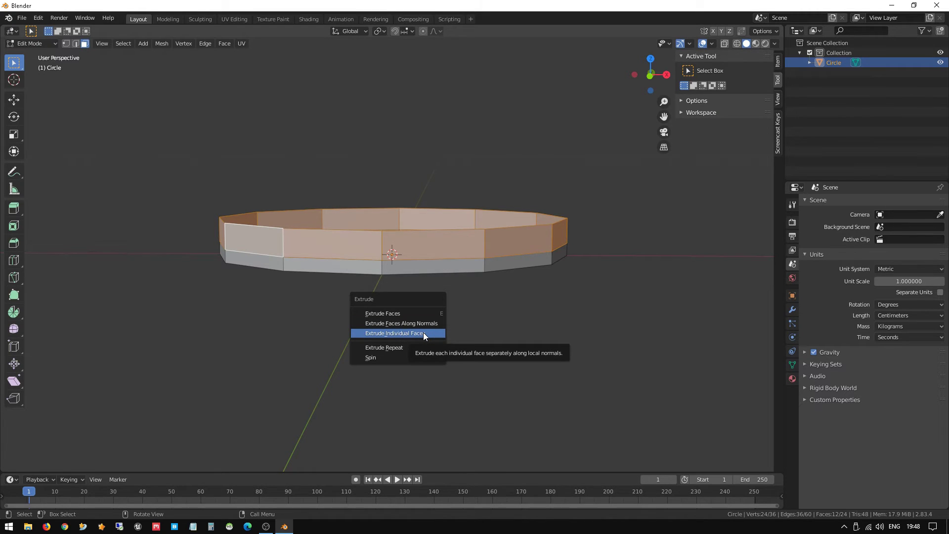
{"action": "left_click", "coordinate": [423, 333]}
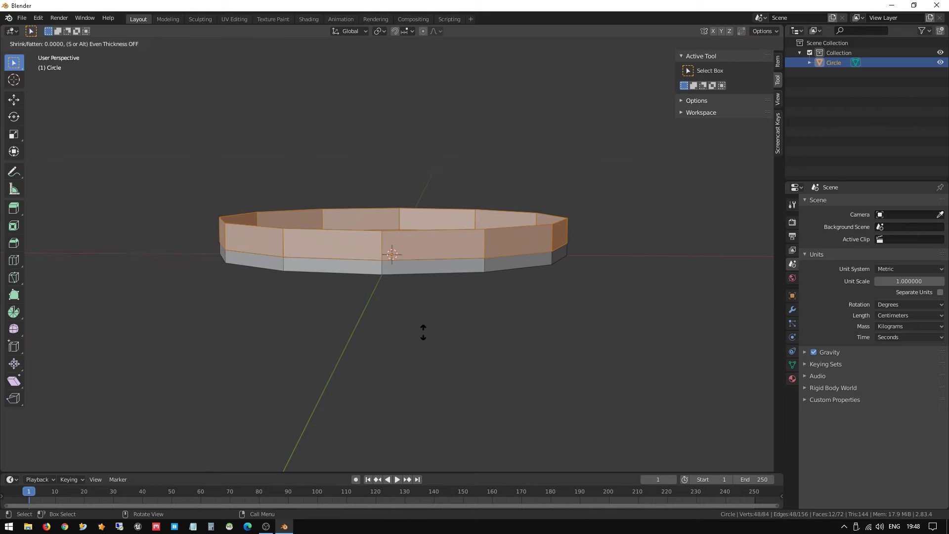
{"action": "left_click", "coordinate": [424, 340]}
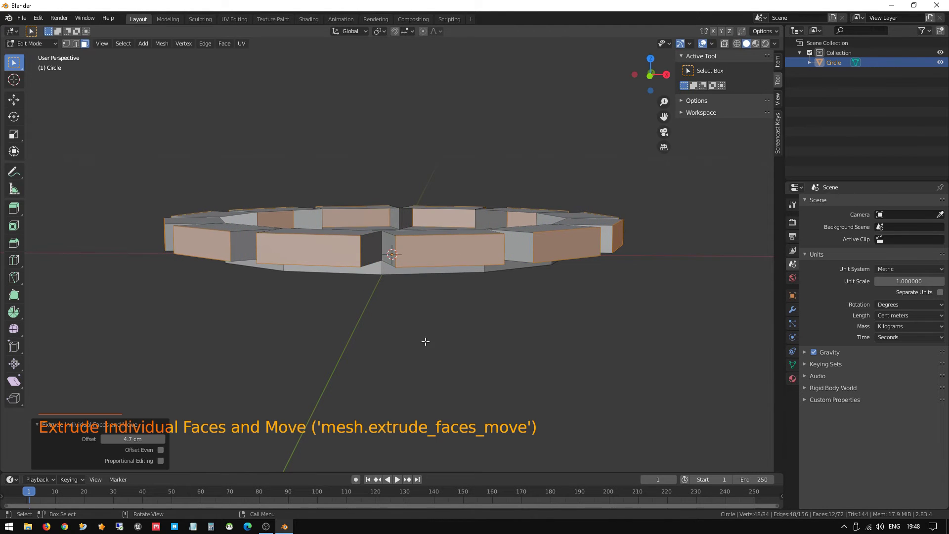
{"action": "middle_click_drag", "start_coordinate": [424, 340], "coordinate": [498, 307]}
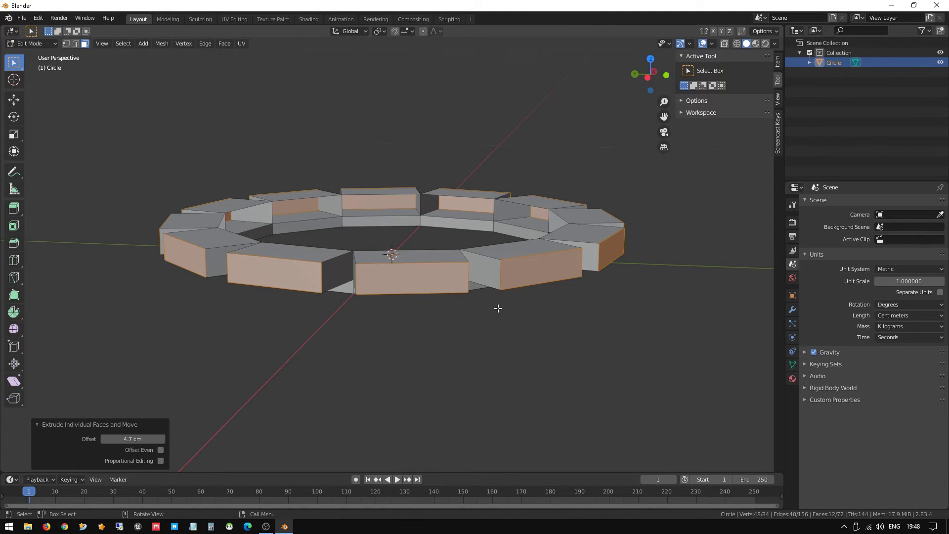
{"action": "key", "text": "ctrl+z"}
{"action": "key", "text": "ctrl+z"}
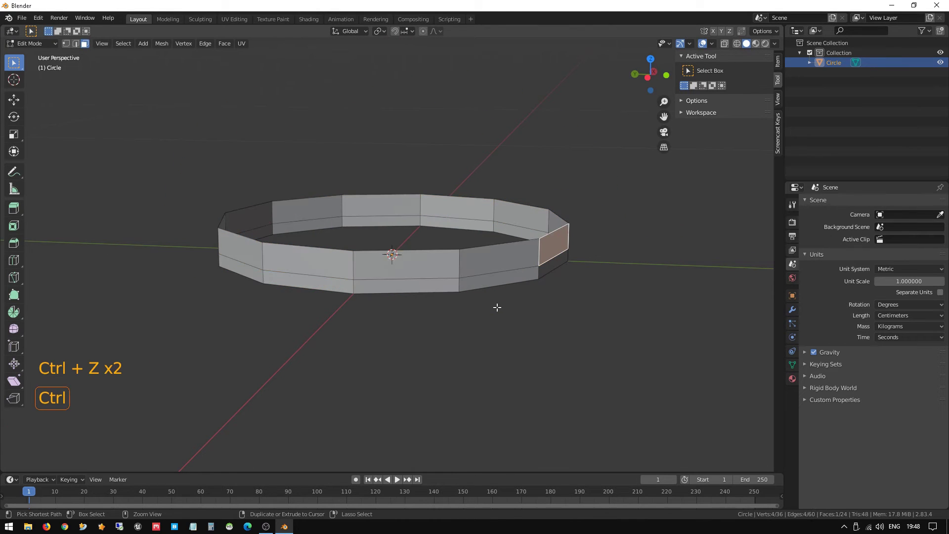
Loop-select the upper band and extrude its faces along normals by about 0.94 cm
{"action": "left_click", "coordinate": [460, 259], "text": "alt"}
{"action": "middle_click_drag", "start_coordinate": [472, 297], "coordinate": [463, 320]}
{"action": "key", "text": "alt+e"}
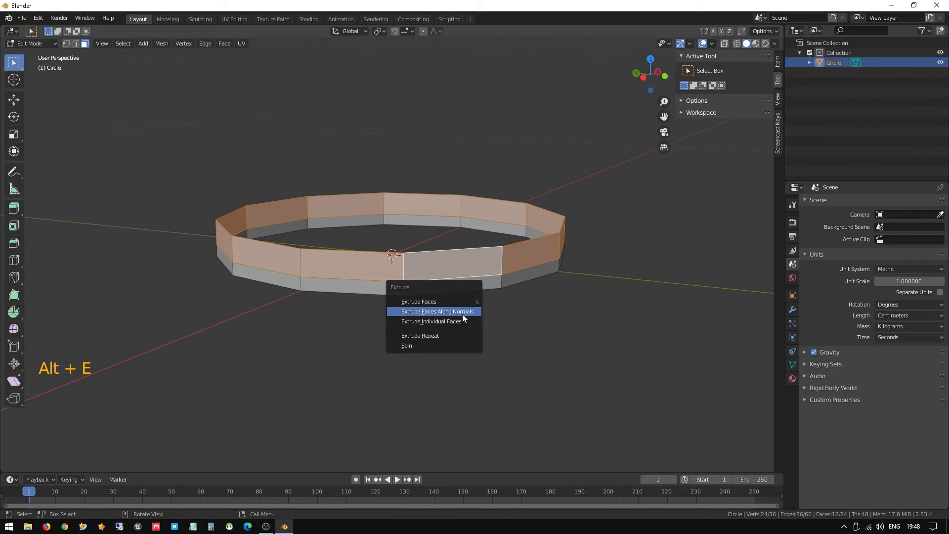
{"action": "left_click", "coordinate": [462, 313]}
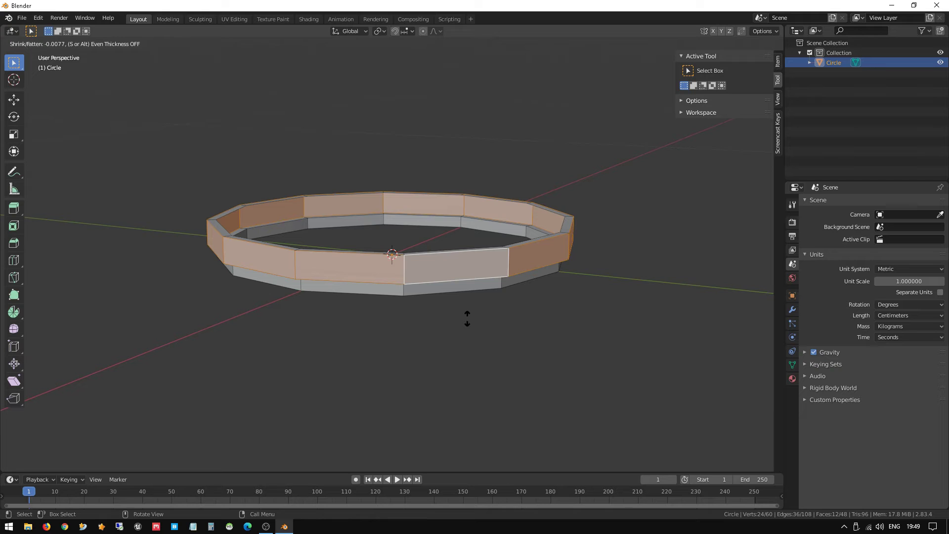
{"action": "left_click", "coordinate": [467, 320]}
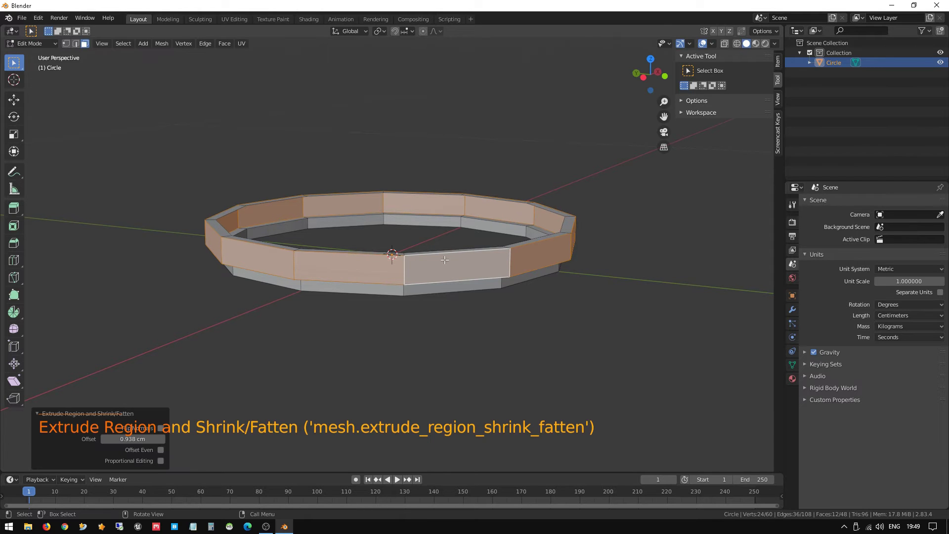
{"action": "middle_click_drag", "start_coordinate": [467, 319], "coordinate": [457, 281]}
{"action": "key", "text": "ctrl"}
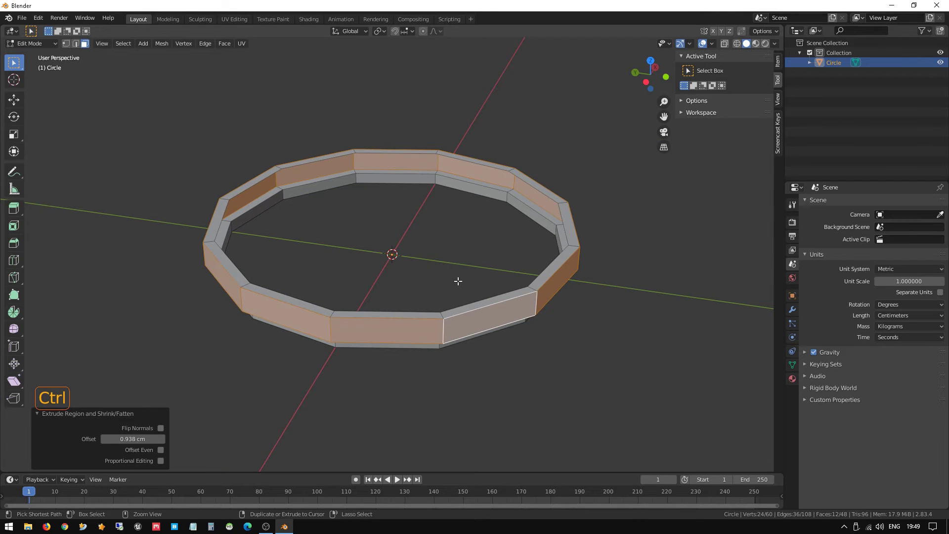
{"action": "middle_click_drag", "start_coordinate": [478, 254], "coordinate": [501, 237]}
{"action": "middle_click_drag", "start_coordinate": [559, 301], "coordinate": [470, 322]}
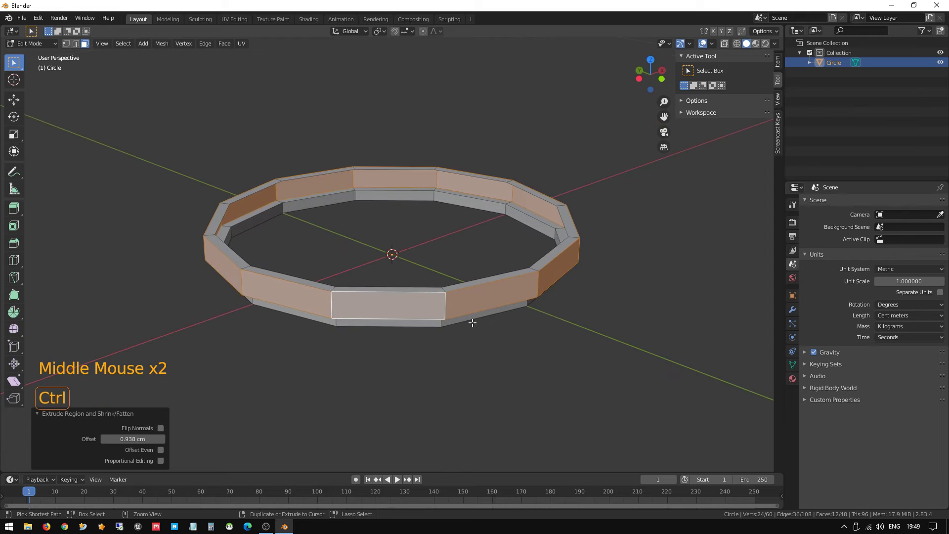
Undo the extrusion along normals, the face selections and the second upward extrusion of the ring
{"action": "key", "text": "ctrl+z"}
{"action": "key", "text": "ctrl+z"}
{"action": "key", "text": "ctrl+z"}
{"action": "key", "text": "ctrl+z"}
{"action": "key", "text": "ctrl+z"}
{"action": "key", "text": "ctrl+z"}
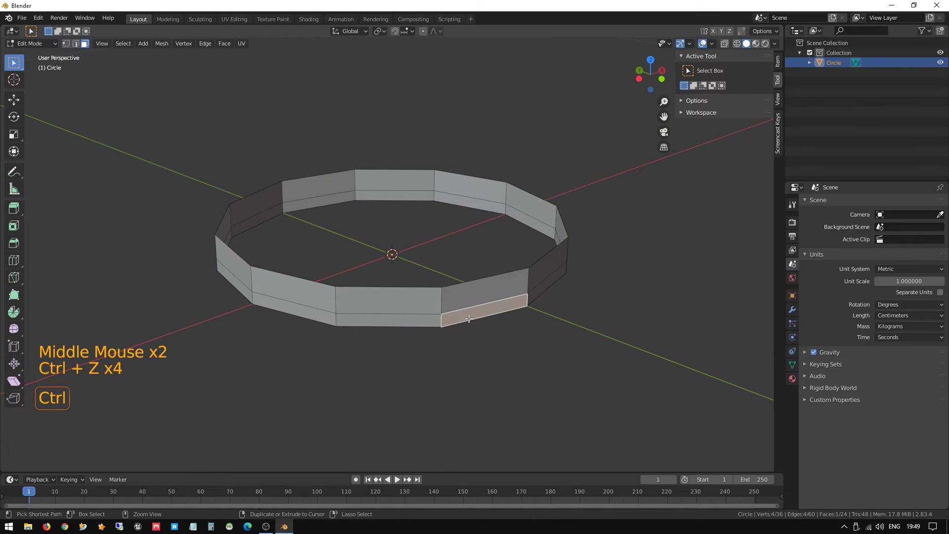
{"action": "key", "text": "ctrl+z"}
{"action": "key", "text": "ctrl+z"}
{"action": "key", "text": "ctrl+z"}
{"action": "key", "text": "ctrl+z"}
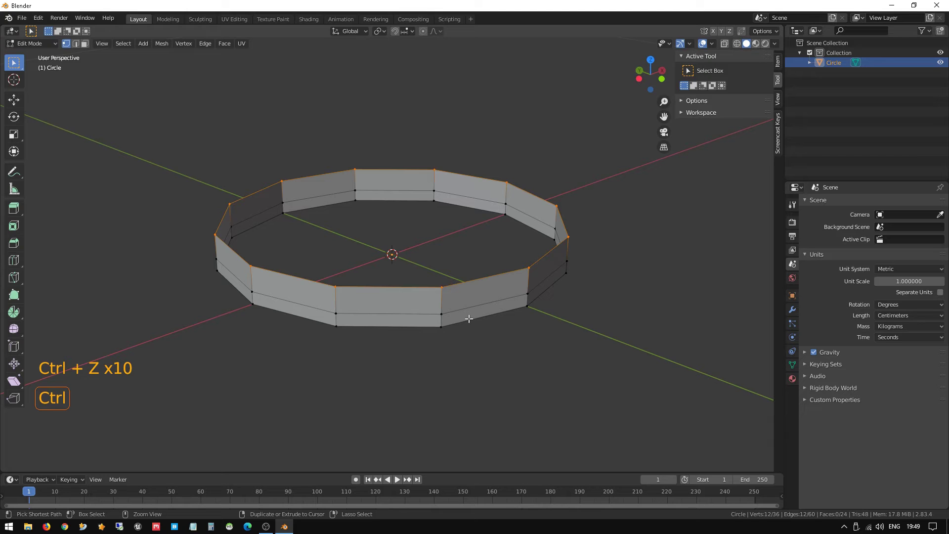
{"action": "key", "text": "ctrl+z"}
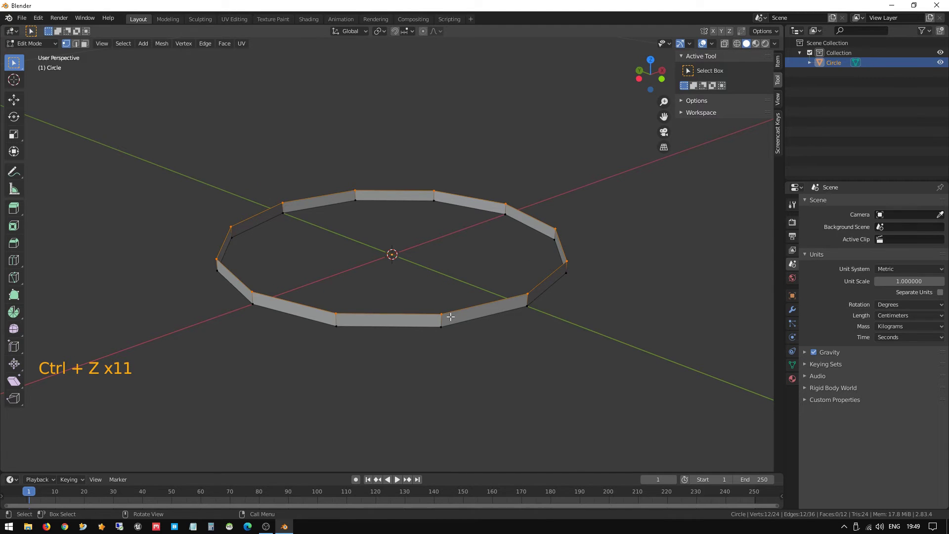
Extrude the top ring of vertices and scale the new ring outward uniformly to about 1.042
{"action": "middle_click_drag", "start_coordinate": [552, 316], "coordinate": [505, 279]}
{"action": "scroll", "coordinate": [566, 335], "scroll_direction": "up", "scroll_amount": 2}
{"action": "key", "text": "e"}
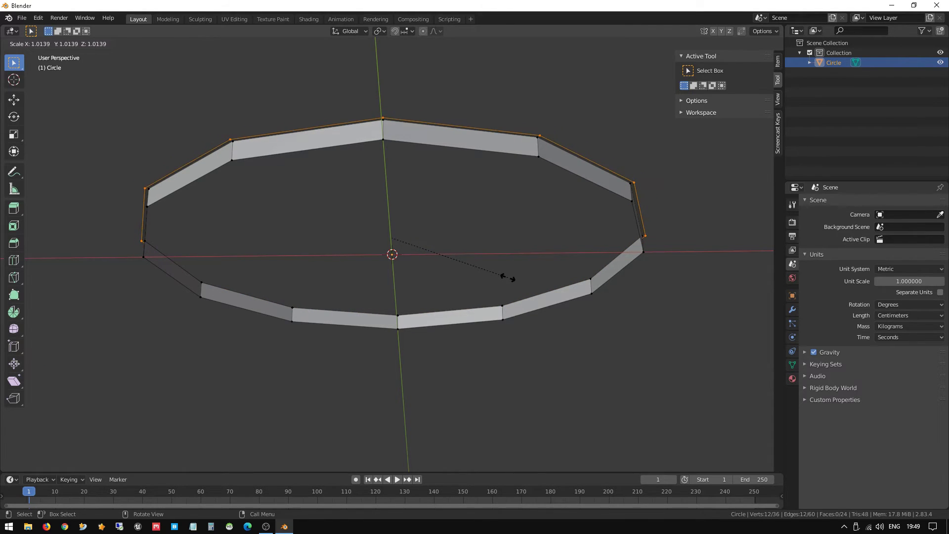
{"action": "left_click", "coordinate": [511, 278]}
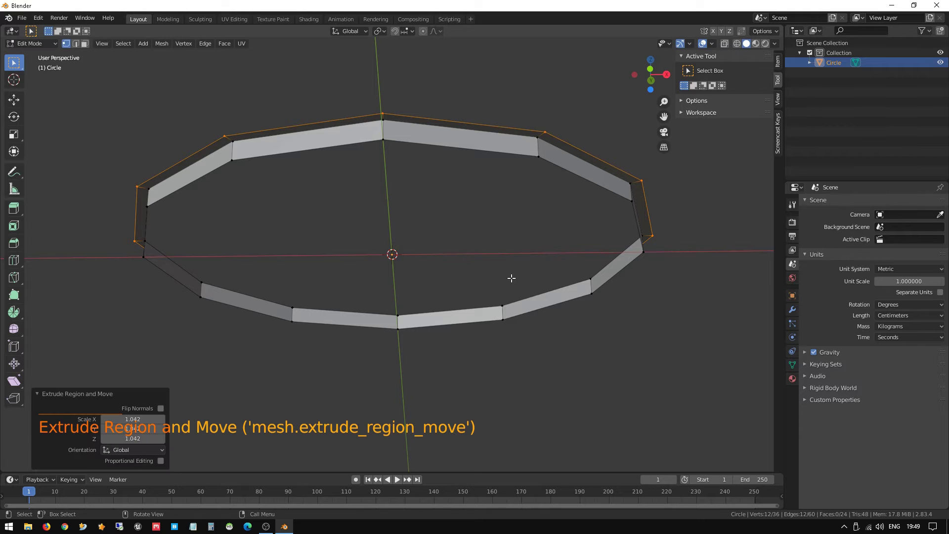
{"action": "middle_click_drag", "start_coordinate": [328, 242], "coordinate": [444, 248]}
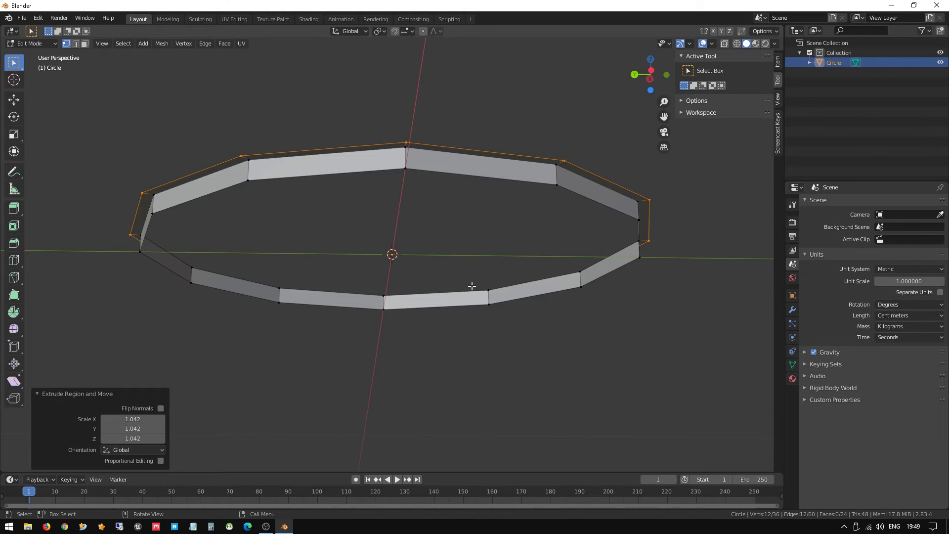
Extrude the outer ring about 8.57 cm straight up in the front orthographic view and inspect the shape in Object Mode
{"action": "key", "text": "KP_7"}
{"action": "key", "text": "KP_1"}
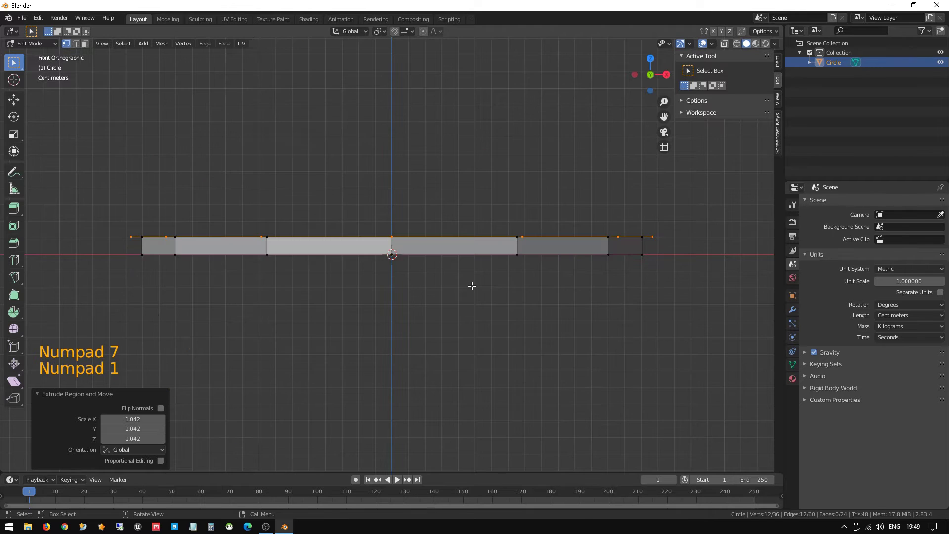
{"action": "scroll", "coordinate": [471, 286], "scroll_direction": "down", "scroll_amount": 4}
{"action": "key", "text": "e"}
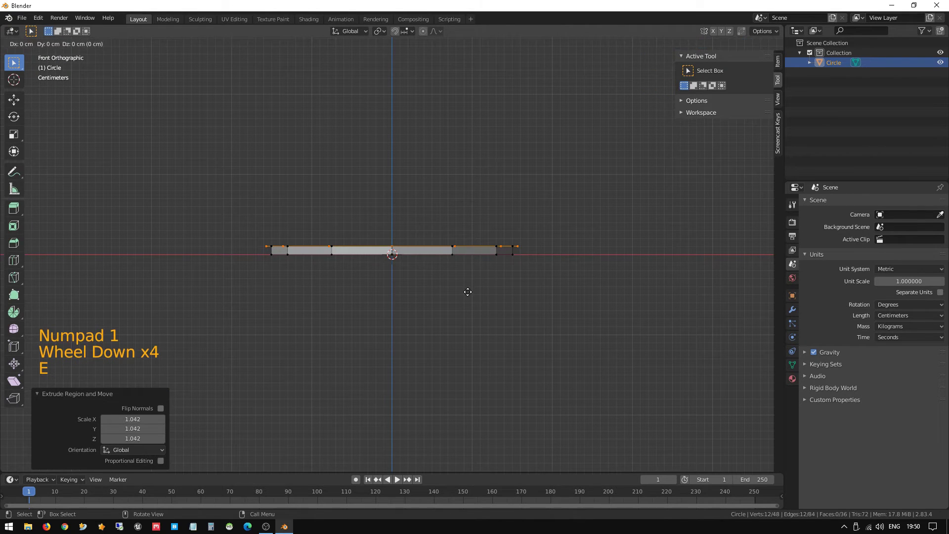
{"action": "left_click", "coordinate": [474, 223]}
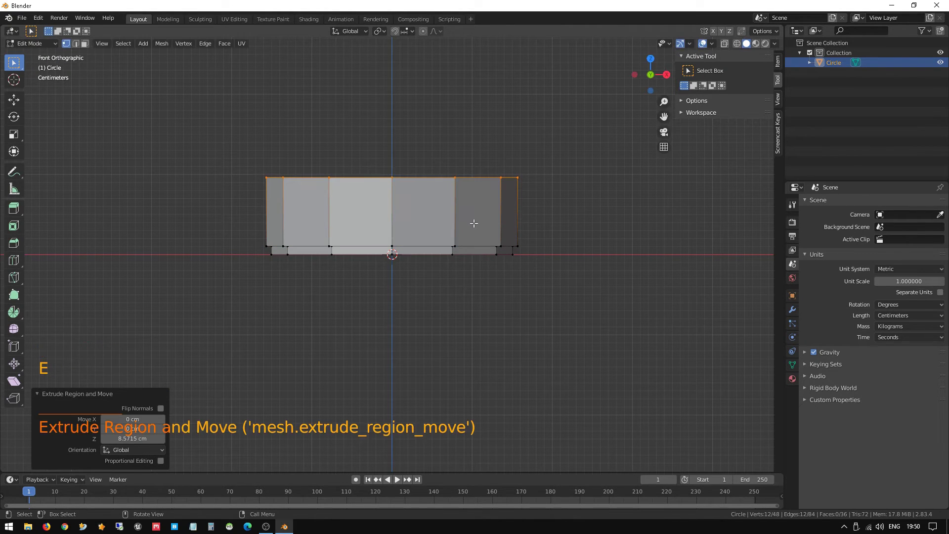
{"action": "middle_click_drag", "start_coordinate": [415, 275], "coordinate": [325, 281]}
{"action": "key", "text": "Tab"}
{"action": "scroll", "coordinate": [370, 265], "scroll_direction": "up", "scroll_amount": 4}
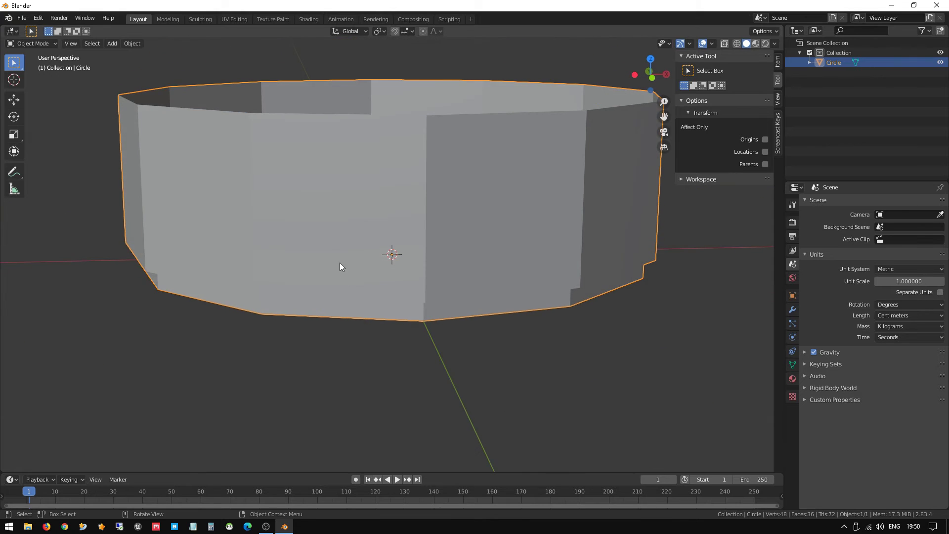
{"action": "scroll", "coordinate": [346, 264], "scroll_direction": "down", "scroll_amount": 2}
{"action": "middle_click_drag", "start_coordinate": [376, 263], "coordinate": [406, 251]}
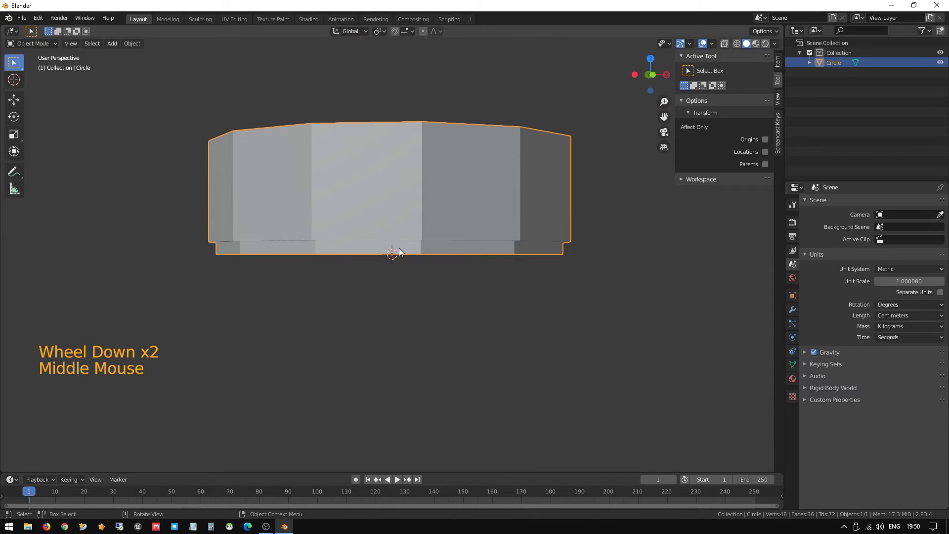
Back in Edit Mode, switch to wireframe shading and select only one vertex on the front of the top rim
{"action": "key", "text": "KP_1"}
{"action": "key", "text": "Tab"}
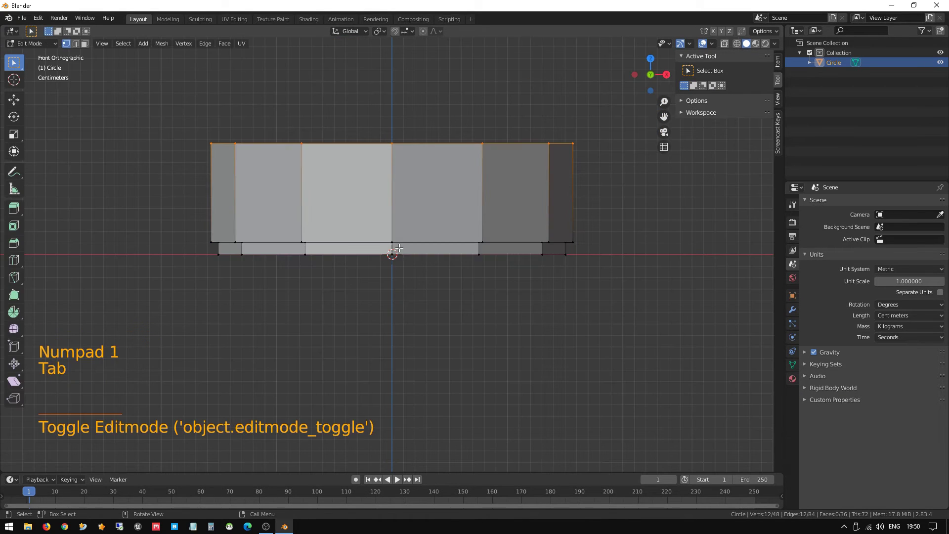
{"action": "left_click", "coordinate": [179, 95]}
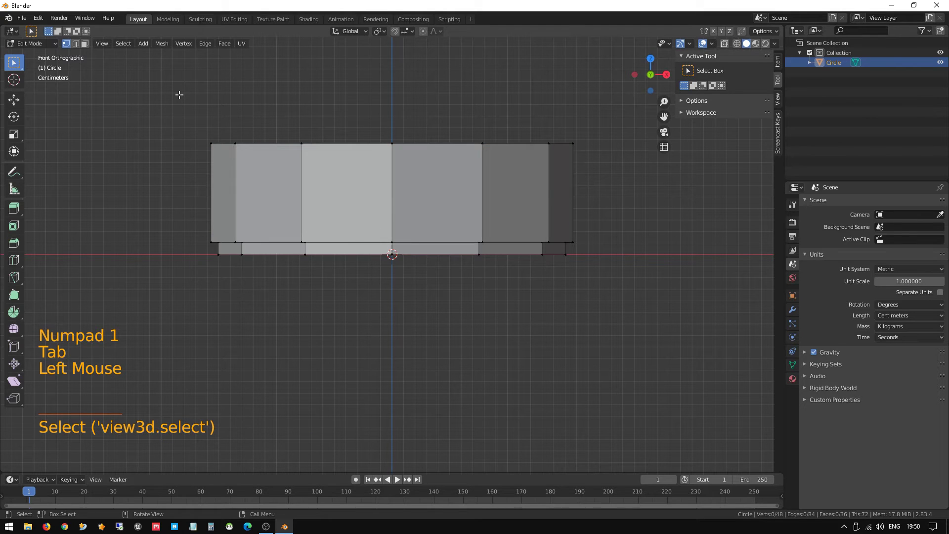
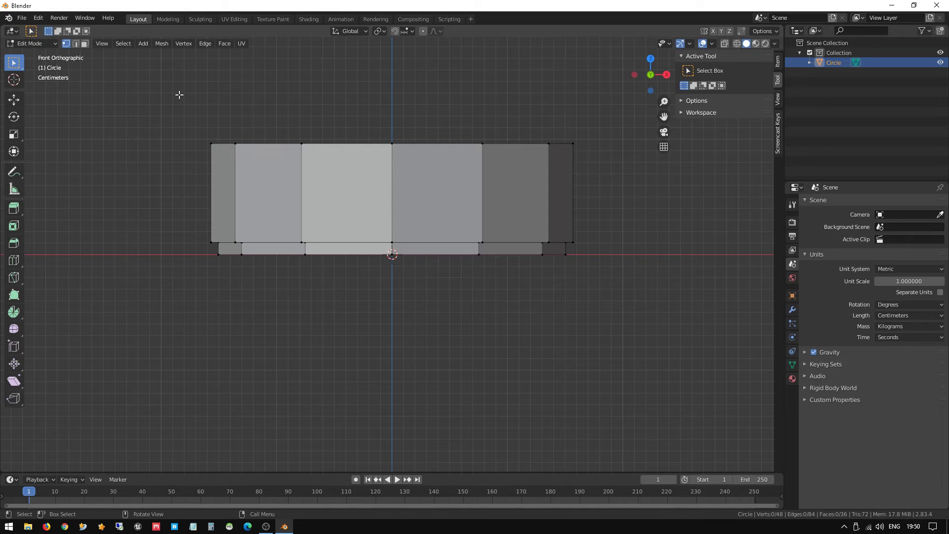
{"action": "left_click", "coordinate": [738, 43]}
{"action": "left_click", "coordinate": [281, 86]}
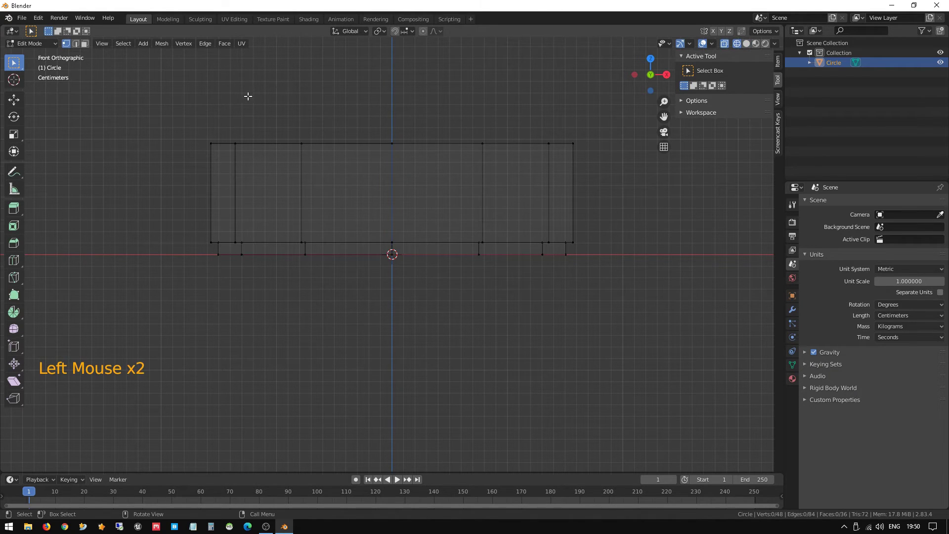
{"action": "middle_click_drag", "start_coordinate": [247, 95], "coordinate": [315, 169]}
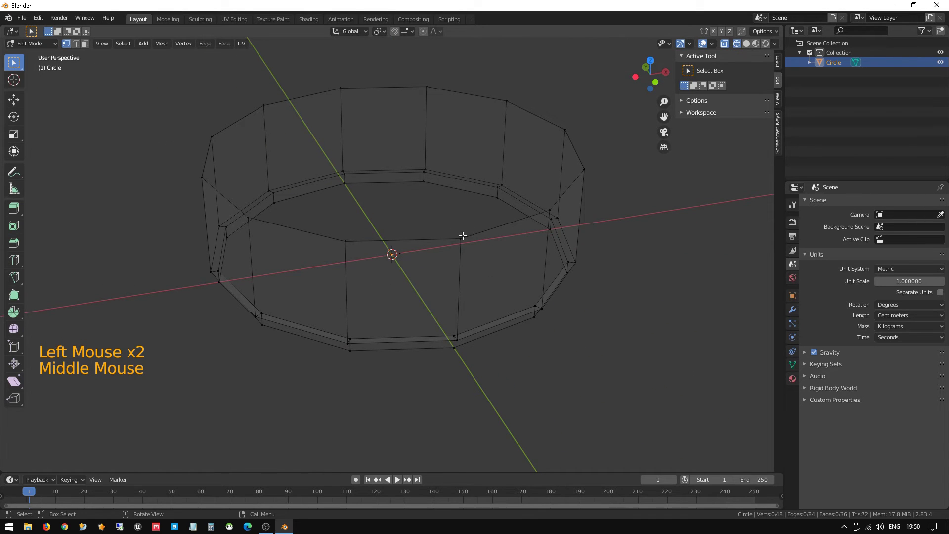
{"action": "left_click", "coordinate": [463, 235]}
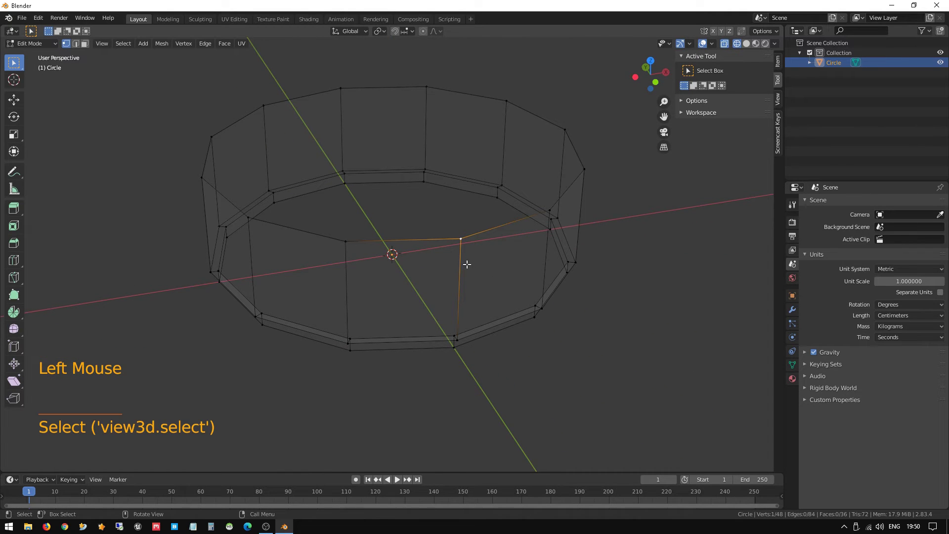
Try moving the selected front rim vertex about 6.49 cm up along Z, and undo the move
{"action": "key", "text": "g"}
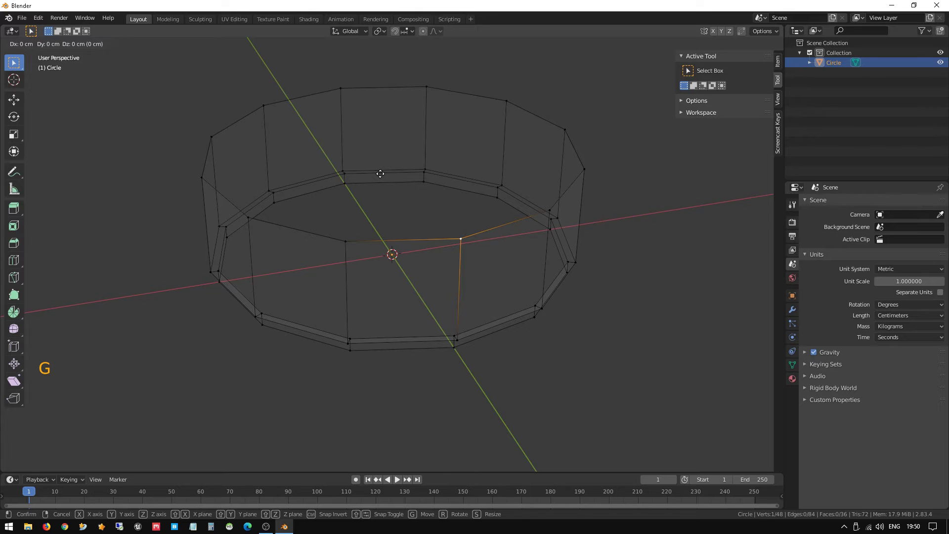
{"action": "key", "text": "z"}
{"action": "left_click", "coordinate": [388, 91]}
{"action": "middle_click_drag", "start_coordinate": [407, 144], "coordinate": [419, 130]}
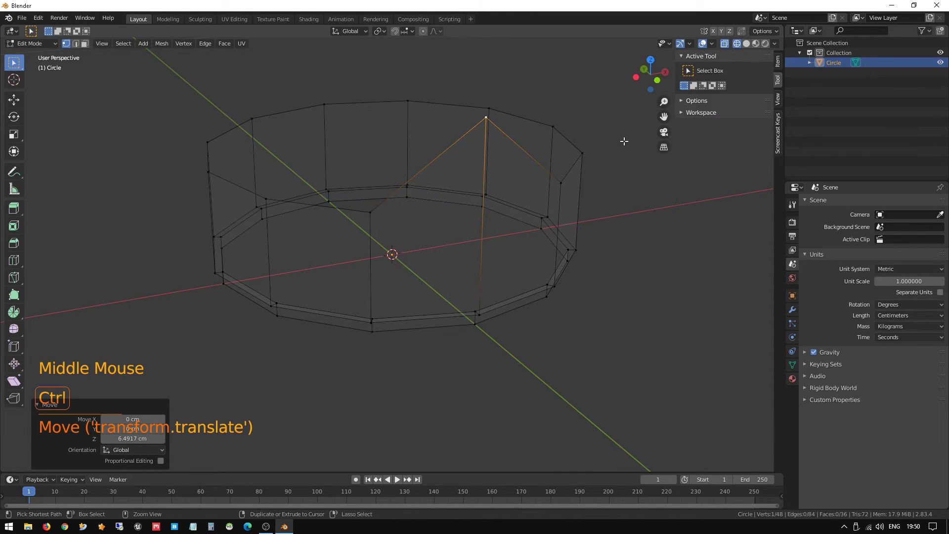
{"action": "key", "text": "ctrl+z"}
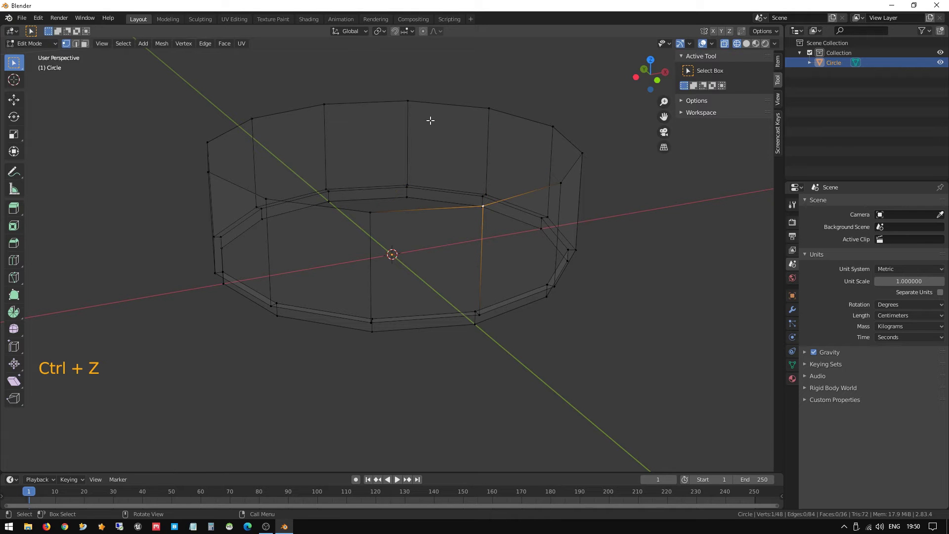
With solid shading, box-select the top rim vertices in the front orthographic view and inspect which ones are selected around the ring
{"action": "key", "text": "KP_1"}
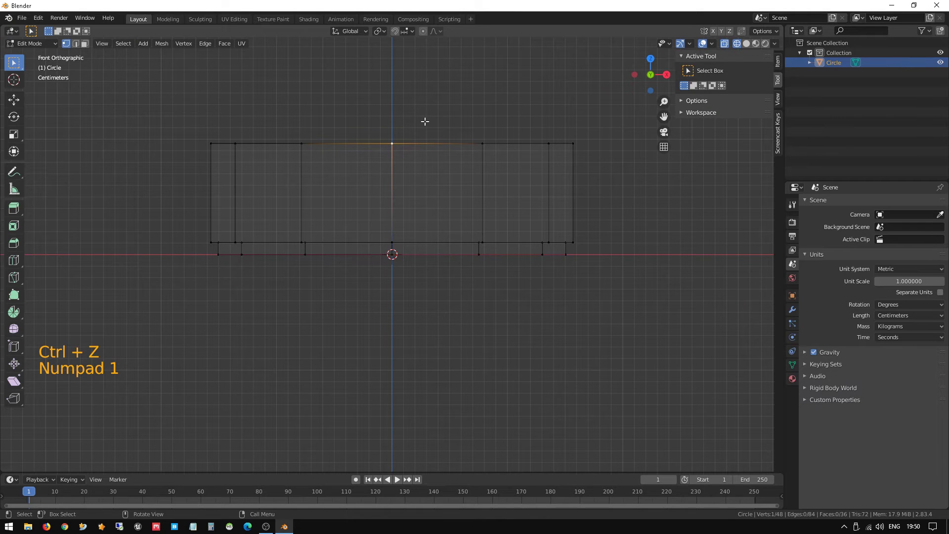
{"action": "left_click", "coordinate": [746, 44]}
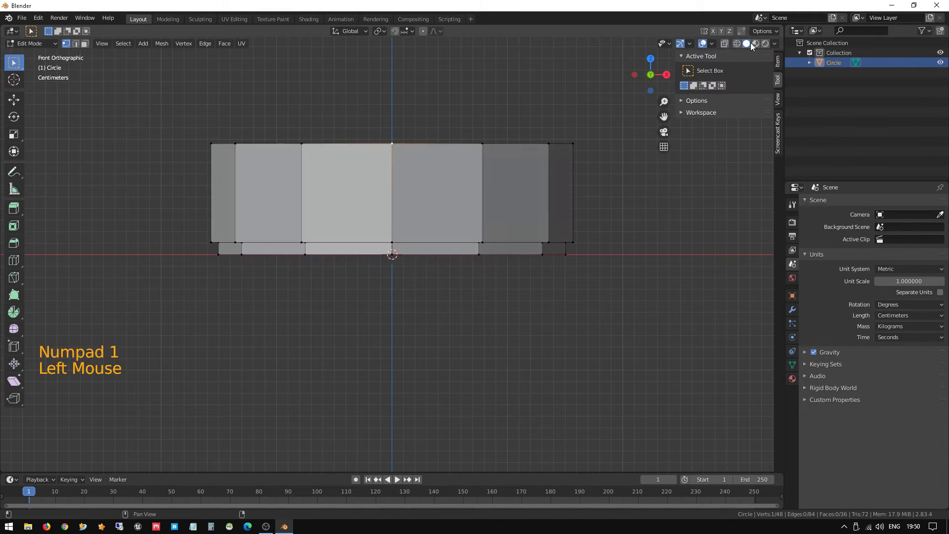
{"action": "left_click", "coordinate": [241, 101]}
{"action": "left_click_drag", "start_coordinate": [173, 116], "coordinate": [616, 167]}
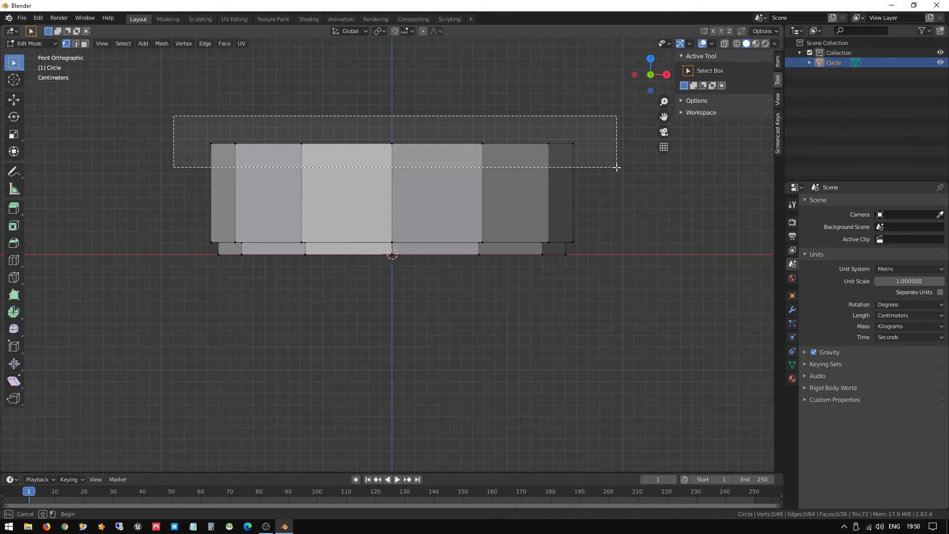
{"action": "left_click_drag", "start_coordinate": [617, 167], "coordinate": [617, 167]}
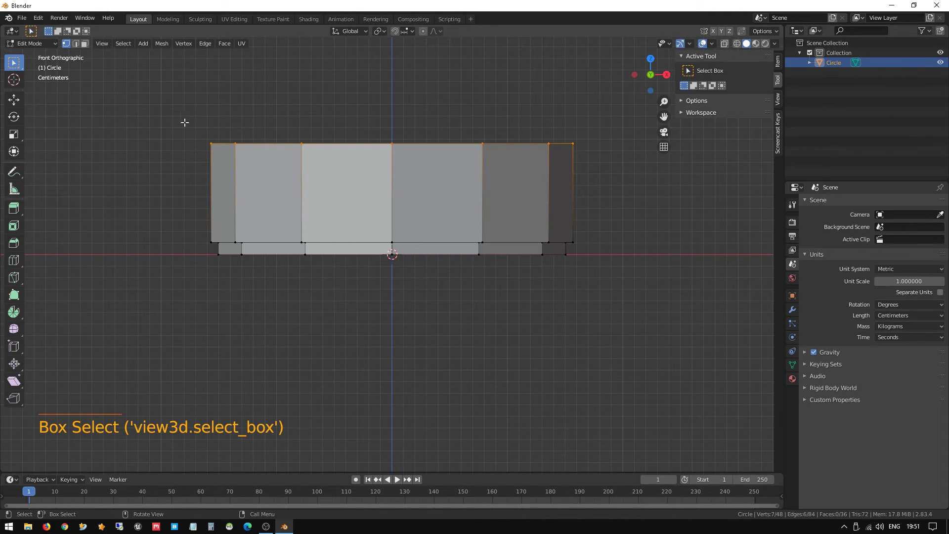
{"action": "middle_click_drag", "start_coordinate": [312, 96], "coordinate": [373, 136]}
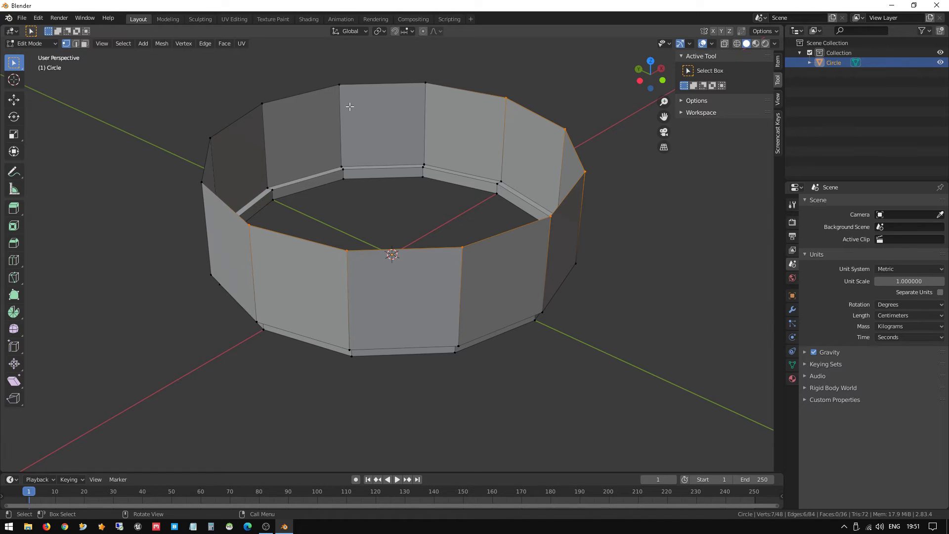
{"action": "mouse_move", "coordinate": [348, 100]}
{"action": "middle_mouse_down"}
{"action": "mouse_move", "coordinate": [352, 91]}
{"action": "mouse_move", "coordinate": [303, 89]}
{"action": "mouse_move", "coordinate": [344, 81]}
{"action": "middle_mouse_up"}
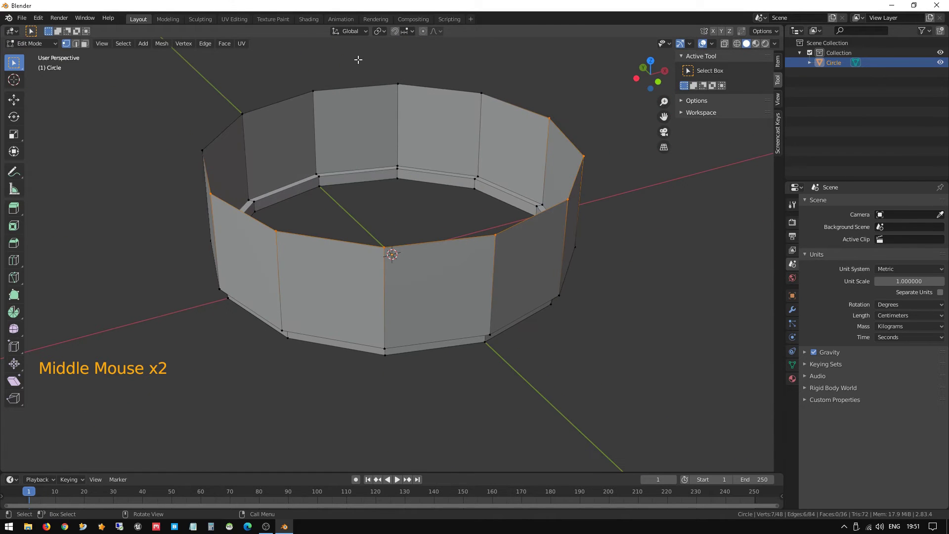
Box-select all vertices of the top rim in the front view with wireframe shading, check the selection, and return to solid shading
{"action": "key", "text": "KP_1"}
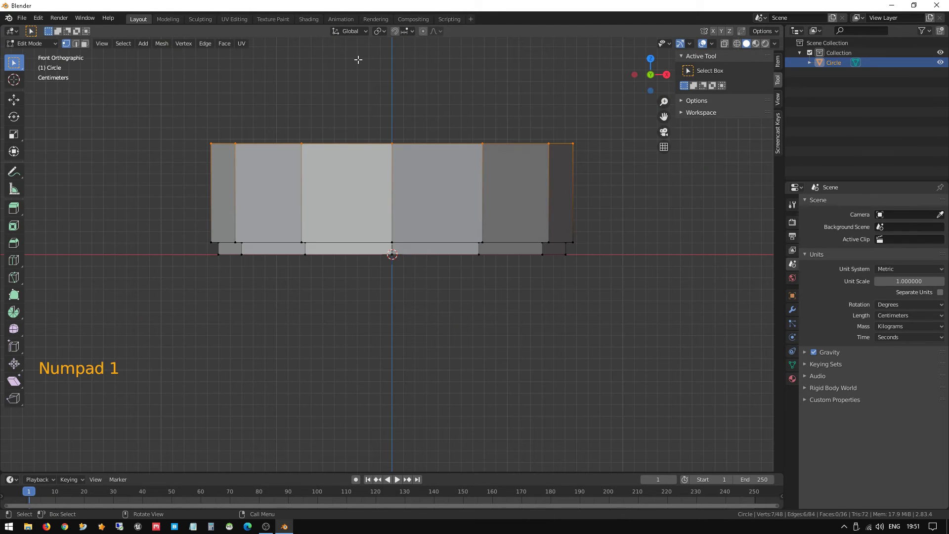
{"action": "left_click", "coordinate": [736, 44]}
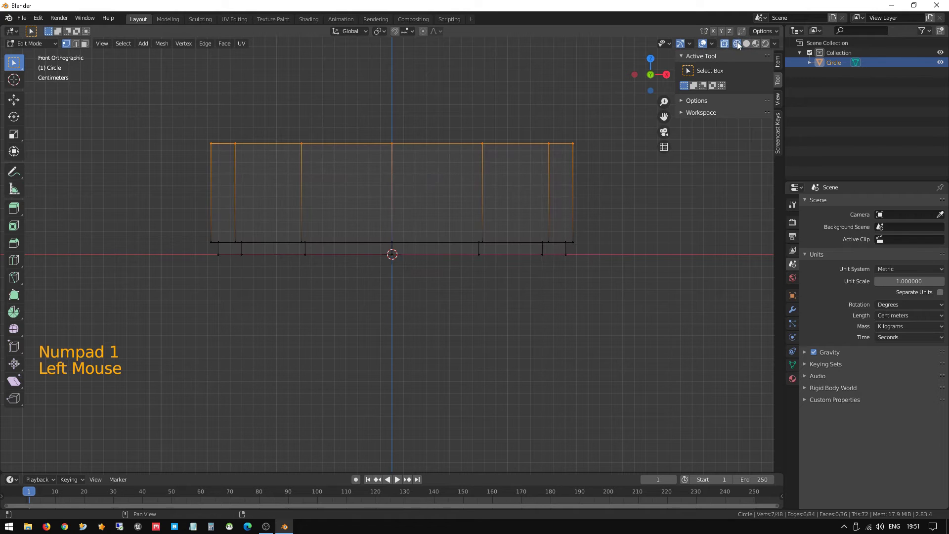
{"action": "left_click", "coordinate": [176, 129]}
{"action": "left_click_drag", "start_coordinate": [163, 103], "coordinate": [609, 165]}
{"action": "middle_click_drag", "start_coordinate": [440, 118], "coordinate": [469, 149]}
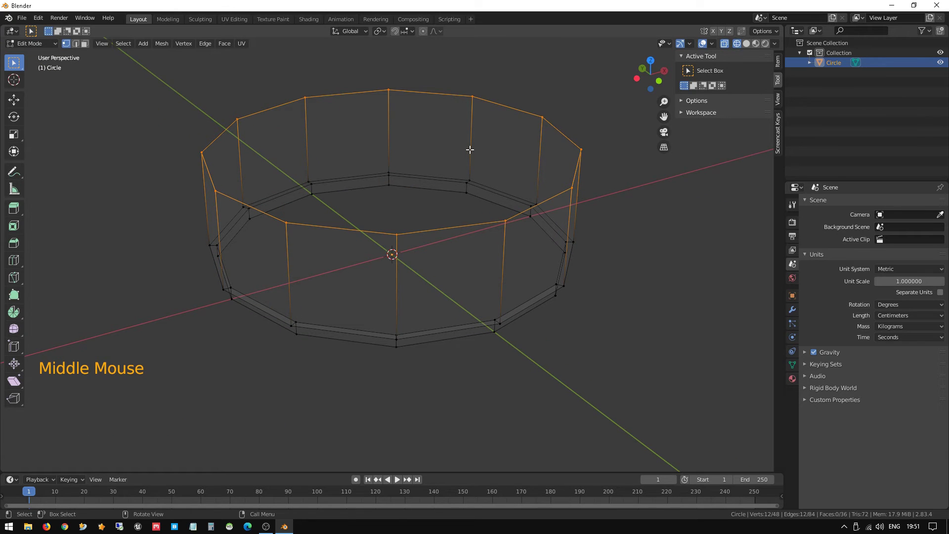
{"action": "key", "text": "KP_7"}
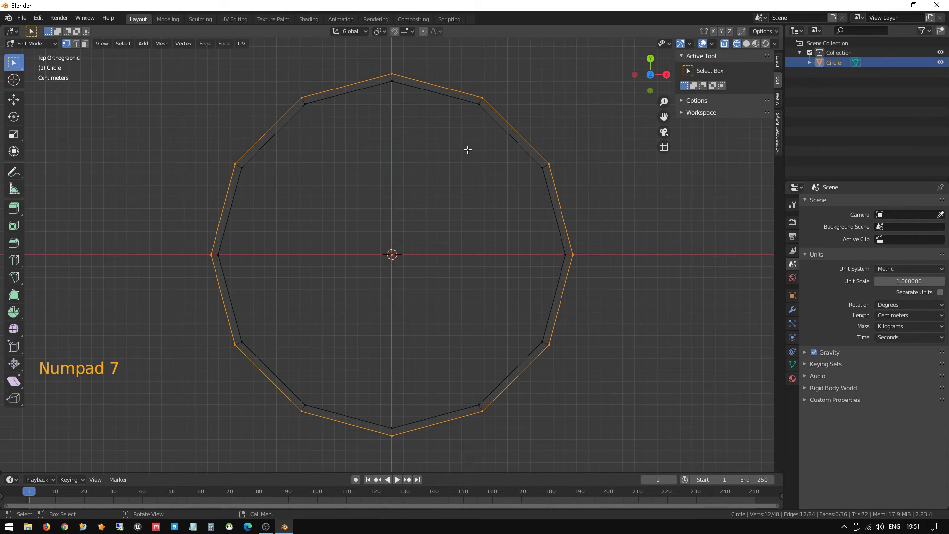
{"action": "key", "text": "KP_1"}
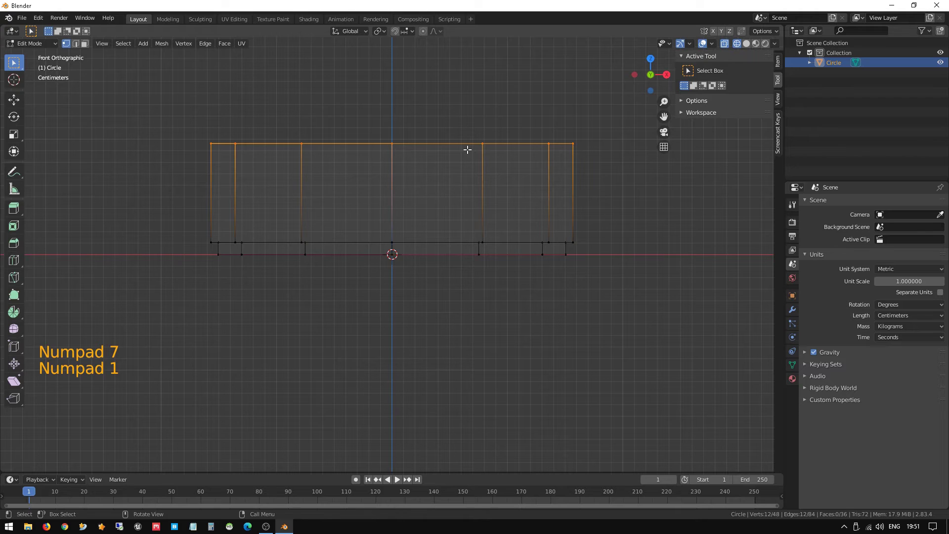
{"action": "left_click", "coordinate": [746, 44]}
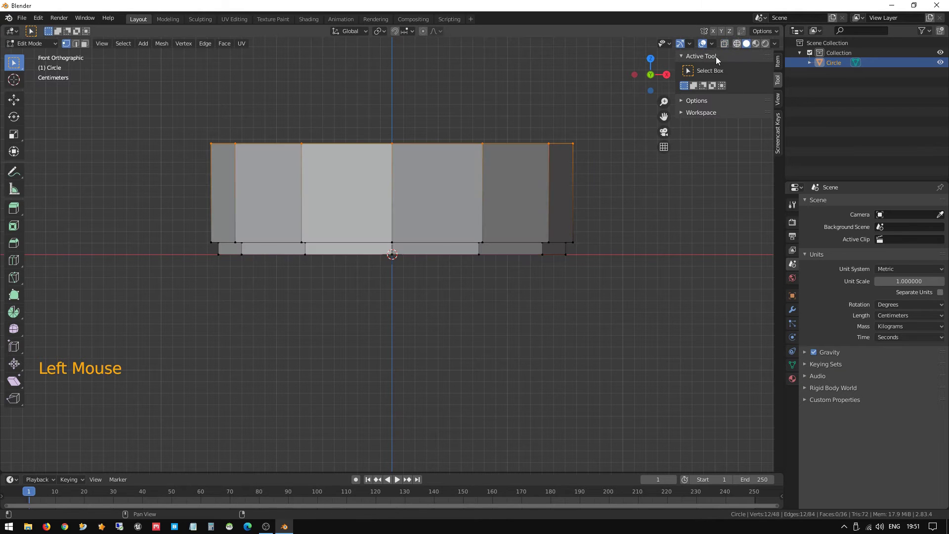
Scale the top rim outward uniformly to about 1.087 in the front orthographic view
{"action": "scroll", "coordinate": [346, 253], "scroll_direction": "down", "scroll_amount": 1}
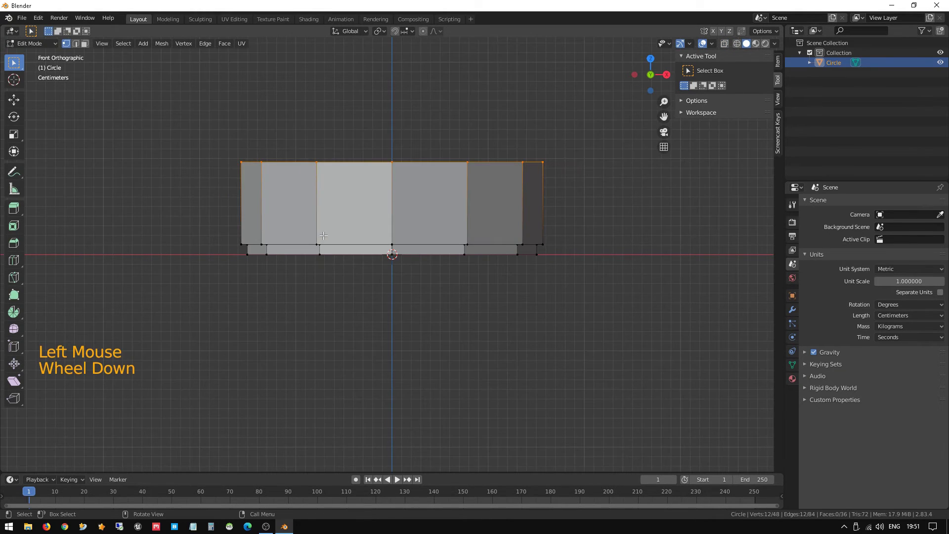
{"action": "scroll", "coordinate": [334, 238], "scroll_direction": "up", "scroll_amount": 1}
{"action": "scroll", "coordinate": [327, 232], "scroll_direction": "down", "scroll_amount": 10}
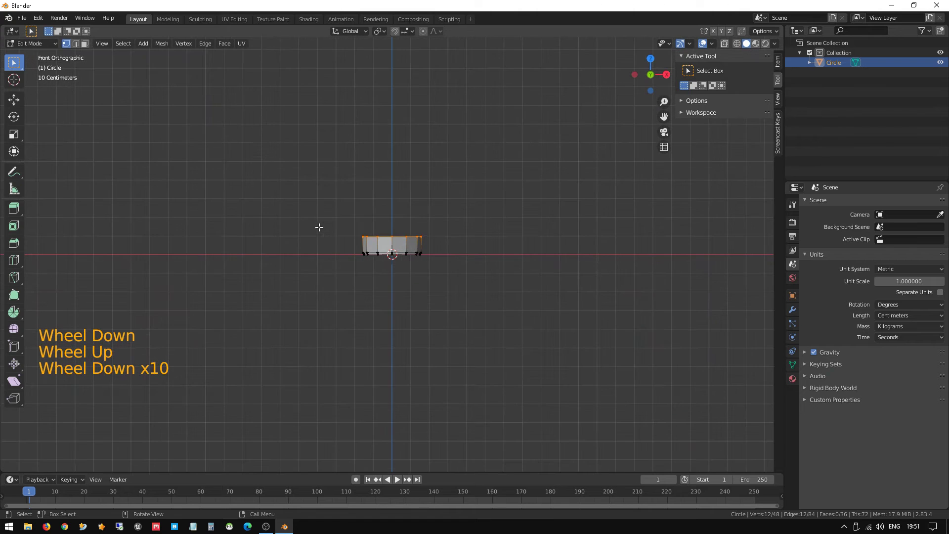
{"action": "scroll", "coordinate": [336, 211], "scroll_direction": "up", "scroll_amount": 1}
{"action": "middle_click_drag", "start_coordinate": [371, 172], "coordinate": [377, 235], "text": "shift"}
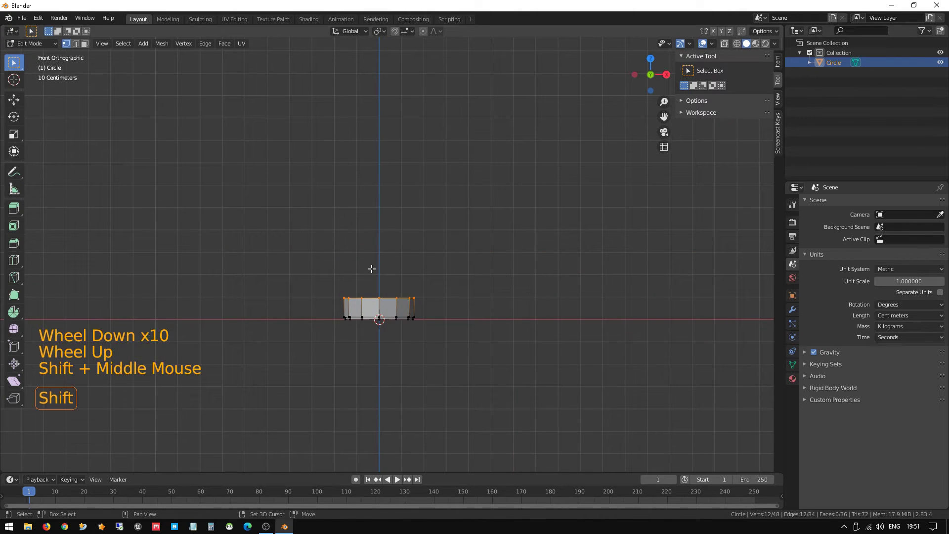
{"action": "middle_click_drag", "start_coordinate": [371, 268], "coordinate": [375, 213], "text": "shift"}
{"action": "scroll", "coordinate": [376, 214], "scroll_direction": "up", "scroll_amount": 3}
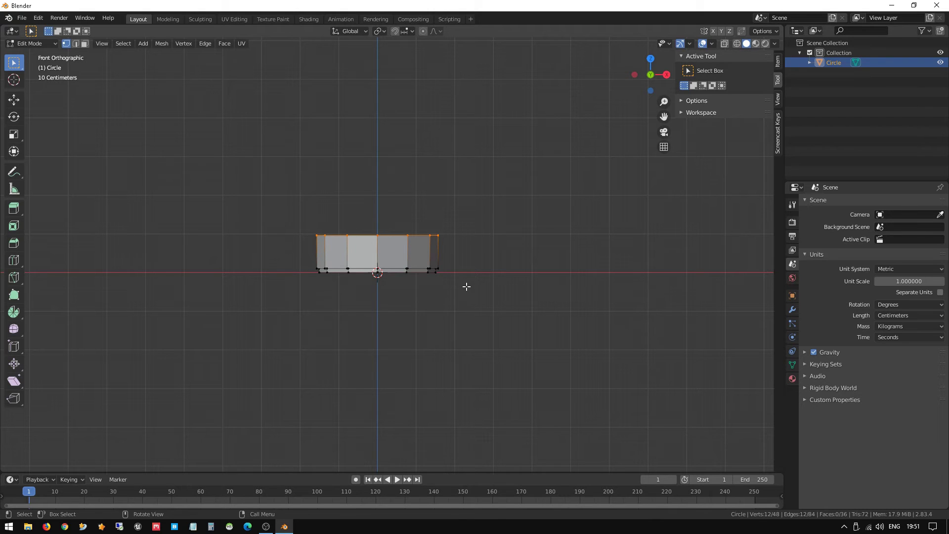
{"action": "key", "text": "s"}
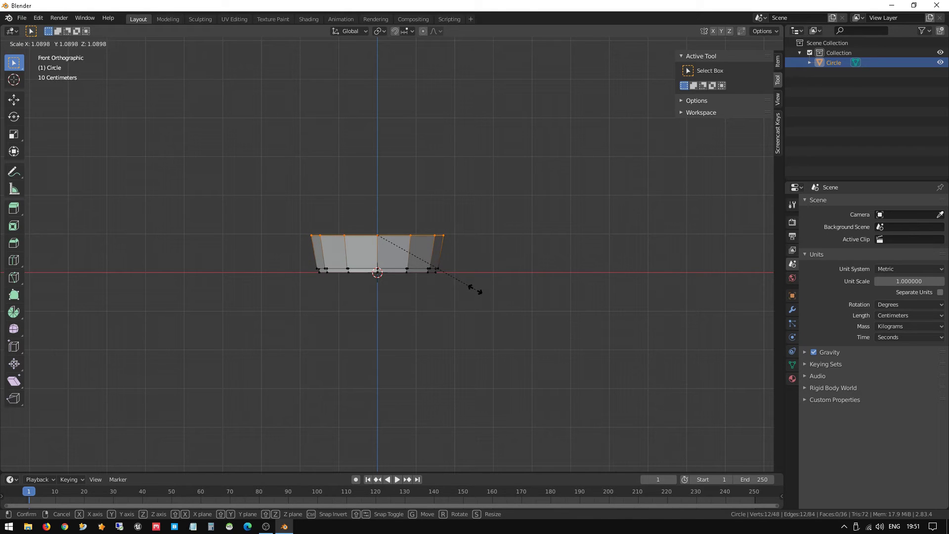
{"action": "left_click", "coordinate": [475, 289]}
Extrude the top rim about 20.84 cm straight up along Z and clear the selection
{"action": "key", "text": "e"}
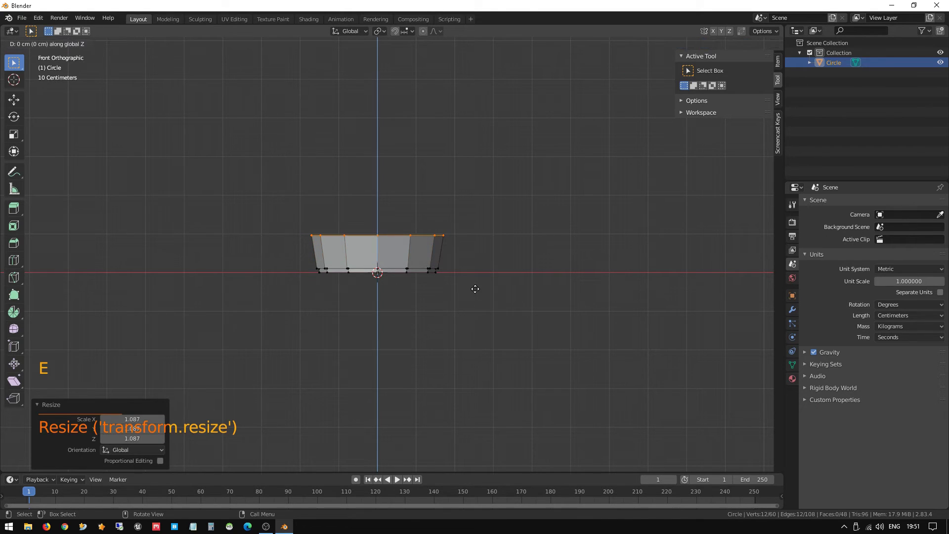
{"action": "left_click", "coordinate": [471, 208]}
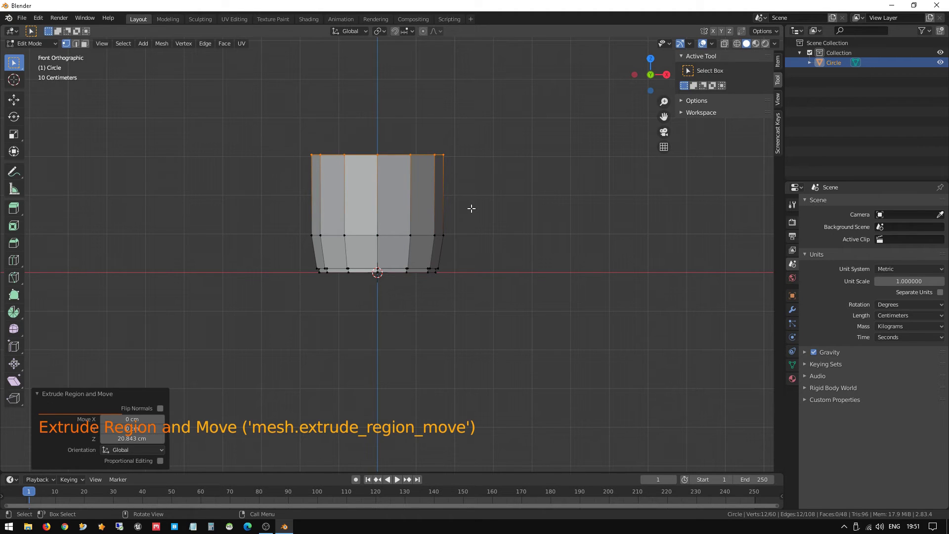
{"action": "left_click", "coordinate": [471, 208]}
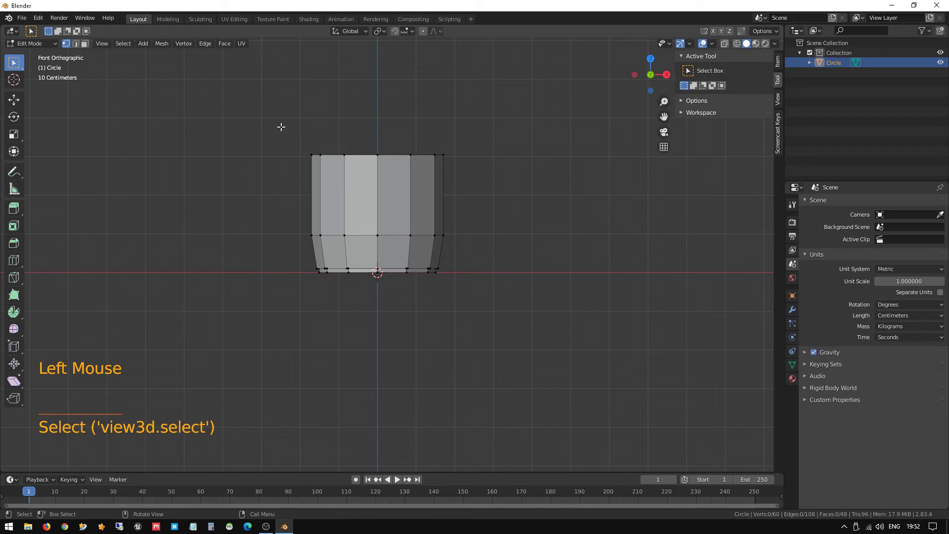
Select the entire top ring of vertices using wireframe shading and scale it outward uniformly to about 1.181 in solid shading
{"action": "left_click", "coordinate": [724, 43]}
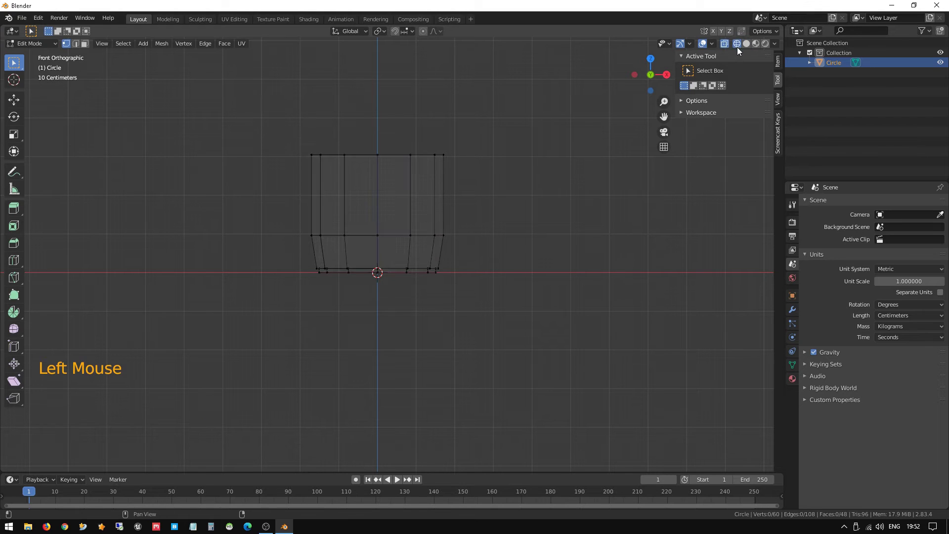
{"action": "mouse_move", "coordinate": [298, 120]}
{"action": "left_mouse_down"}
{"action": "mouse_move", "coordinate": [408, 180]}
{"action": "mouse_move", "coordinate": [509, 192]}
{"action": "left_mouse_up"}
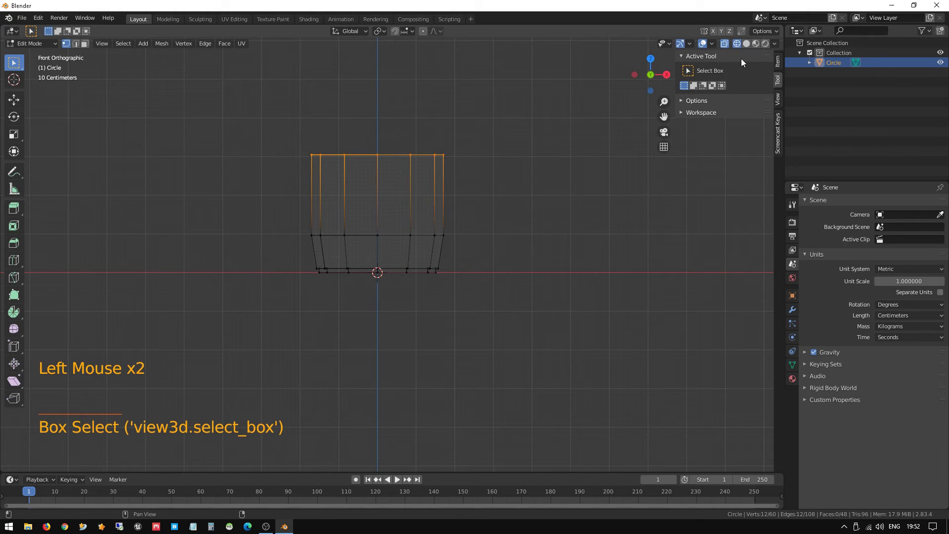
{"action": "left_click", "coordinate": [747, 43]}
{"action": "key", "text": "s"}
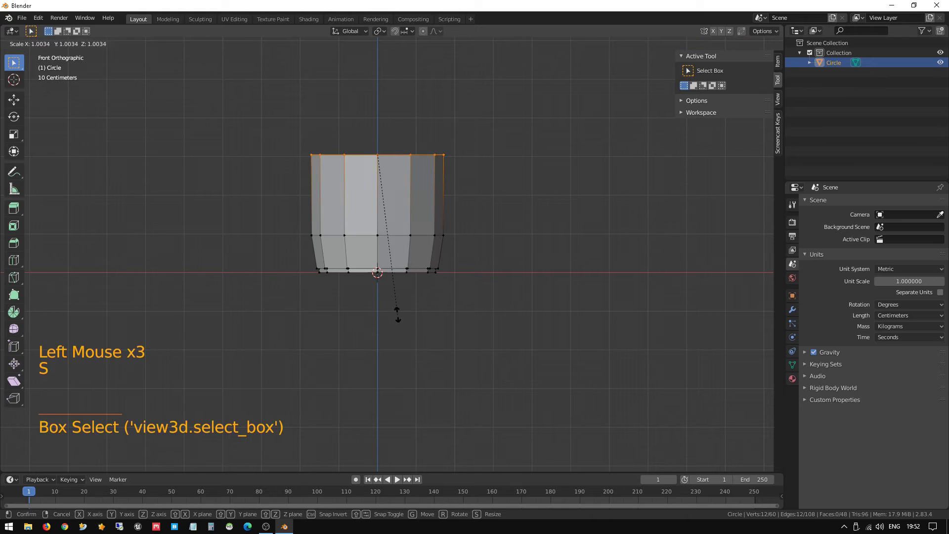
{"action": "left_click", "coordinate": [415, 340]}
{"action": "scroll", "coordinate": [370, 261], "scroll_direction": "down", "scroll_amount": 2}
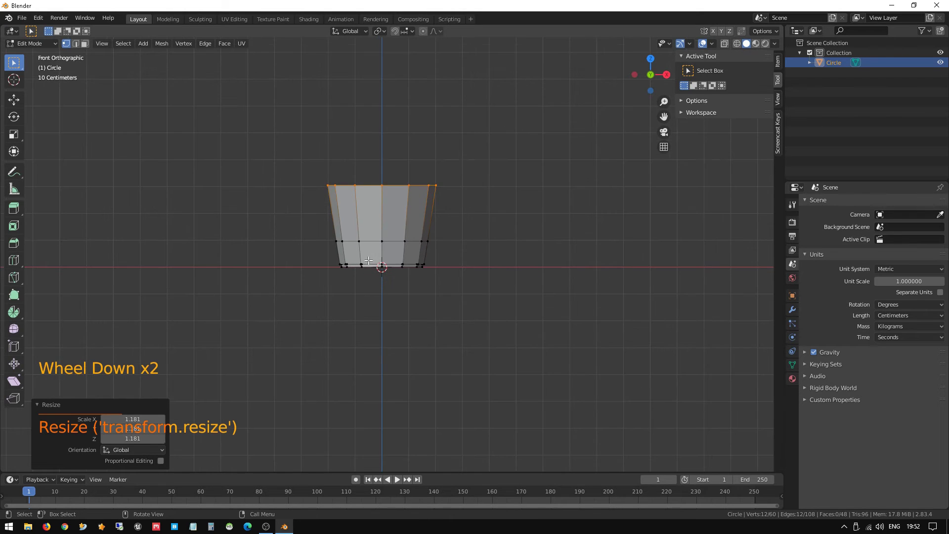
Extrude the cup's top edge loop upward about 22.6 cm and scale it out to about 1.17
{"action": "middle_click_drag", "start_coordinate": [340, 178], "coordinate": [342, 273], "text": "shift"}
{"action": "key", "text": "e"}
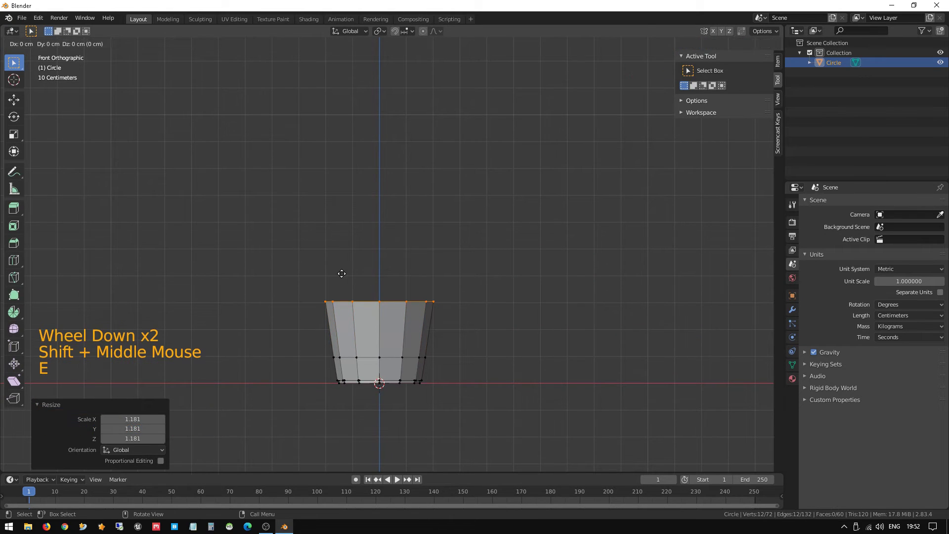
{"action": "left_click", "coordinate": [348, 212]}
{"action": "key", "text": "s"}
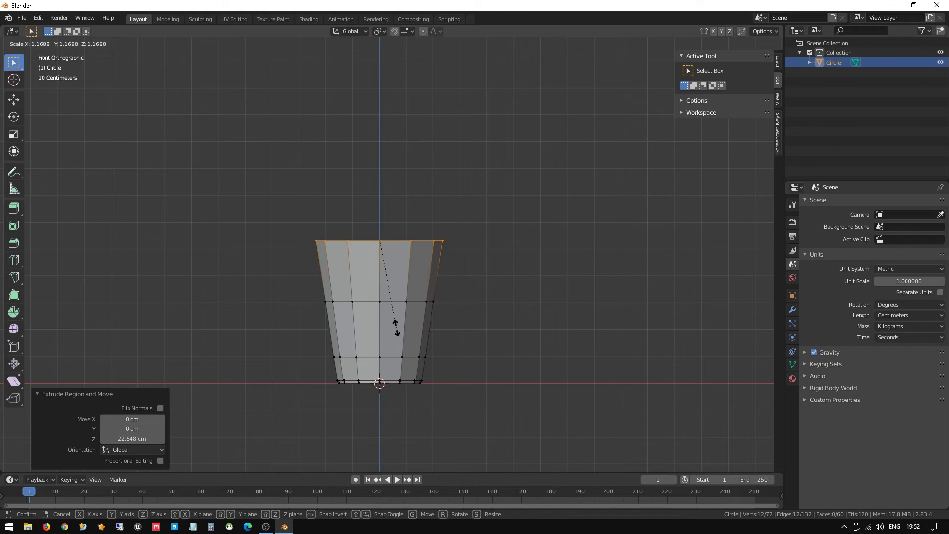
{"action": "left_click", "coordinate": [396, 327]}
Extrude the top rim upward another 22.1 cm or so and widen it by a scale of about 1.13
{"action": "middle_click_drag", "start_coordinate": [404, 232], "coordinate": [397, 248], "text": "shift"}
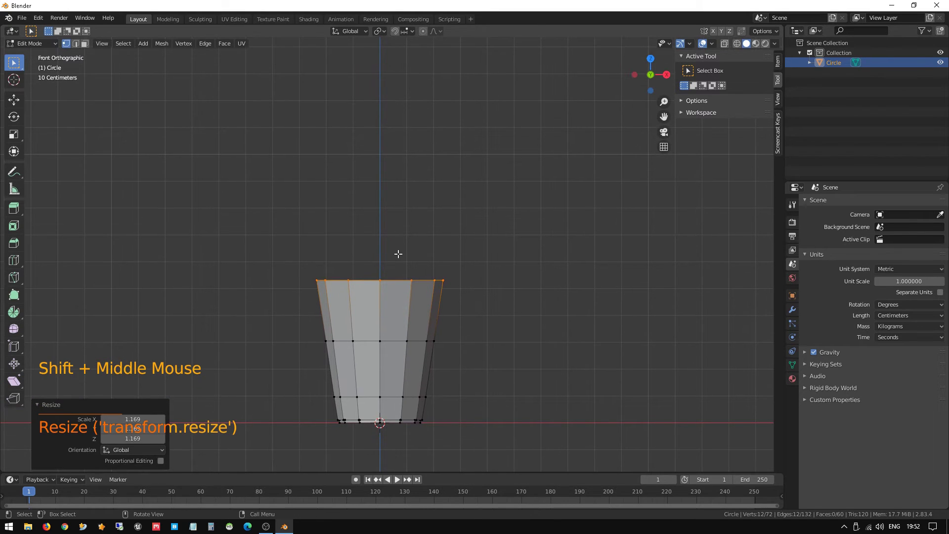
{"action": "key", "text": "e"}
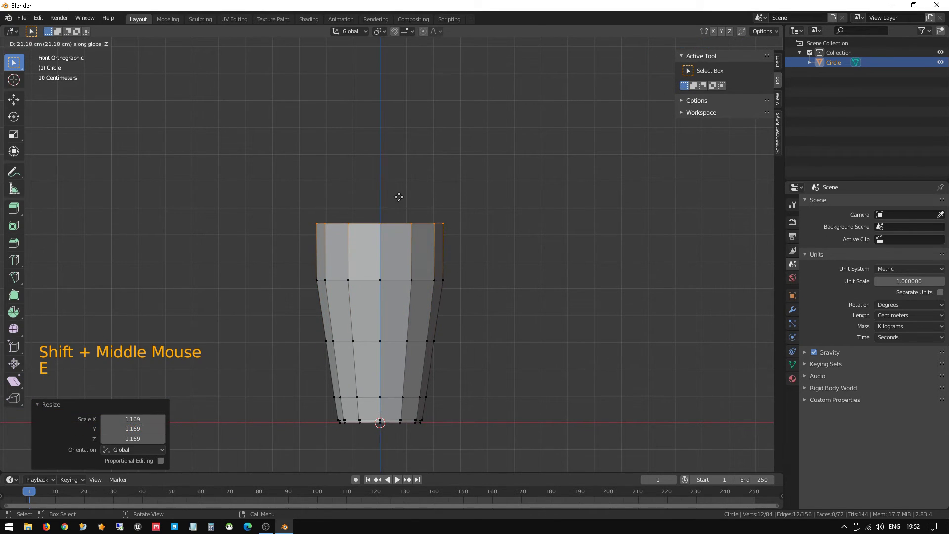
{"action": "left_click", "coordinate": [404, 194]}
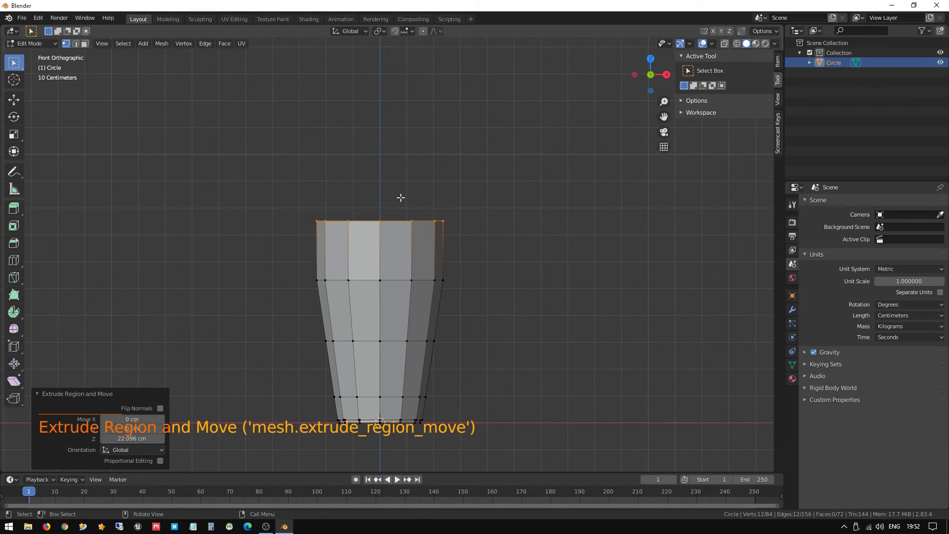
{"action": "key", "text": "s"}
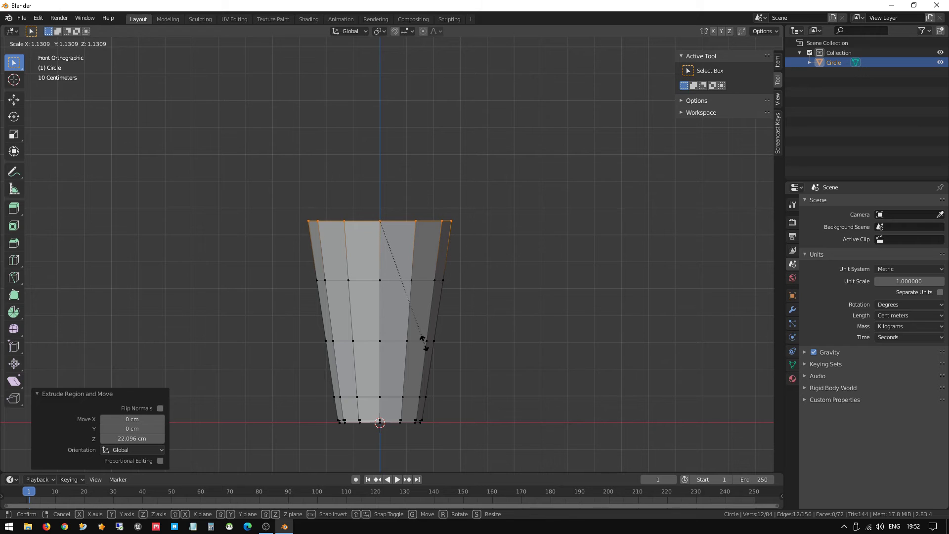
{"action": "left_click", "coordinate": [424, 343]}
Select the edge loop around the cup's open bottom and extrude it inward at a scale of about 0.84
{"action": "key", "text": "Tab"}
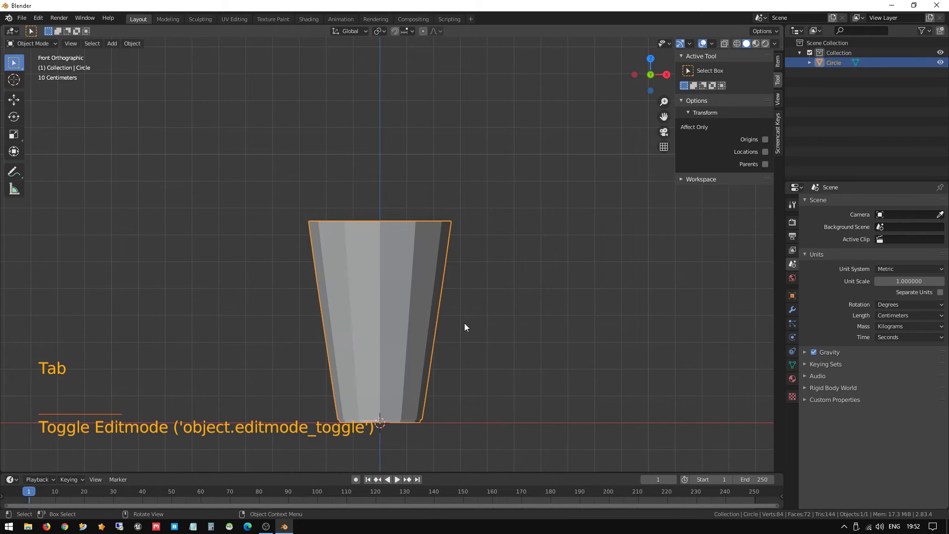
{"action": "scroll", "coordinate": [465, 322], "scroll_direction": "down", "scroll_amount": 1}
{"action": "mouse_move", "coordinate": [465, 323]}
{"action": "middle_mouse_down"}
{"action": "mouse_move", "coordinate": [417, 369]}
{"action": "mouse_move", "coordinate": [541, 371]}
{"action": "mouse_move", "coordinate": [552, 437]}
{"action": "mouse_move", "coordinate": [440, 424]}
{"action": "mouse_move", "coordinate": [460, 326]}
{"action": "middle_mouse_up"}
{"action": "middle_click_drag", "start_coordinate": [410, 355], "coordinate": [347, 278]}
{"action": "scroll", "coordinate": [393, 405], "scroll_direction": "up", "scroll_amount": 1}
{"action": "key", "text": "Tab"}
{"action": "middle_click_drag", "start_coordinate": [284, 300], "coordinate": [364, 263], "text": "shift"}
{"action": "scroll", "coordinate": [364, 264], "scroll_direction": "up", "scroll_amount": 5}
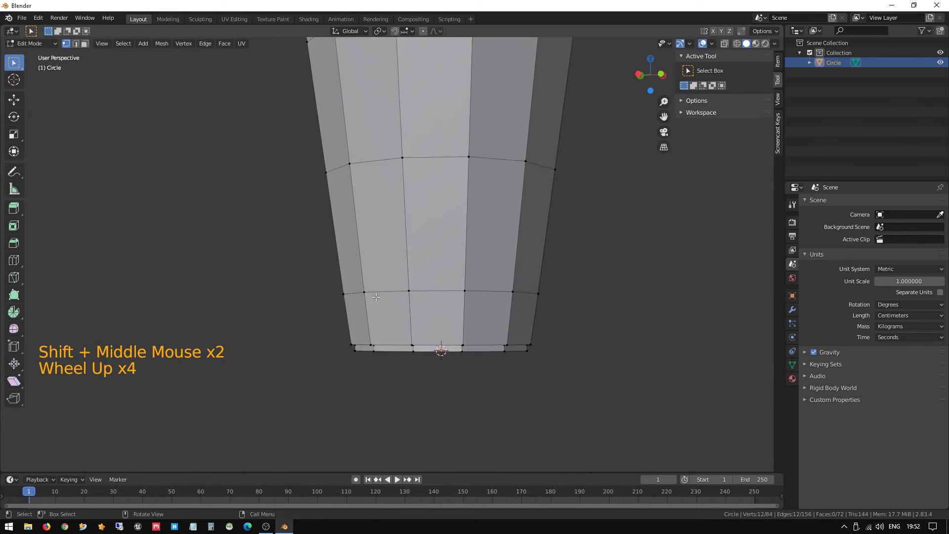
{"action": "middle_click_drag", "start_coordinate": [390, 386], "coordinate": [411, 242], "text": "shift"}
{"action": "scroll", "coordinate": [410, 243], "scroll_direction": "up", "scroll_amount": 2}
{"action": "scroll", "coordinate": [410, 243], "scroll_direction": "up", "scroll_amount": 1}
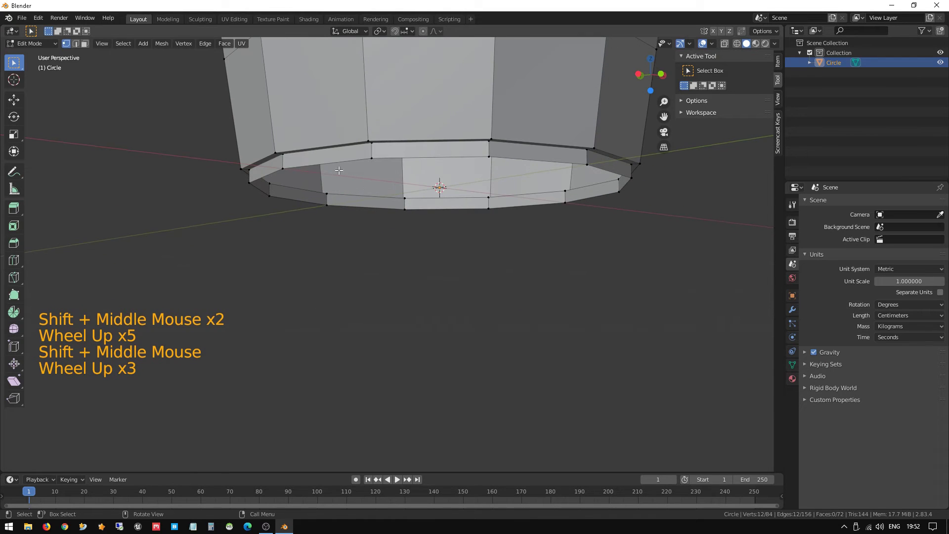
{"action": "scroll", "coordinate": [318, 174], "scroll_direction": "up", "scroll_amount": 1}
{"action": "middle_click_drag", "start_coordinate": [318, 174], "coordinate": [311, 121]}
{"action": "left_click", "coordinate": [295, 108]}
{"action": "key", "text": "space"}
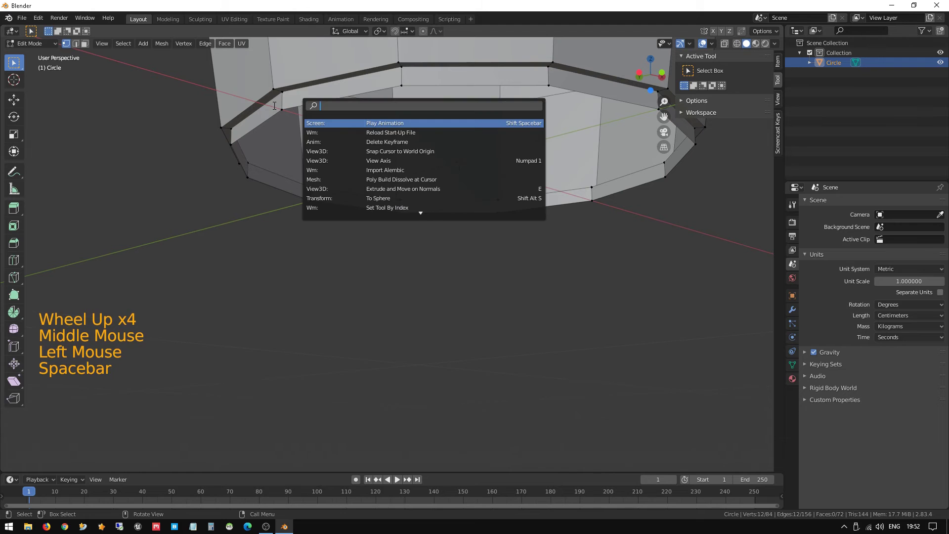
{"action": "left_click", "coordinate": [281, 113], "text": "alt"}
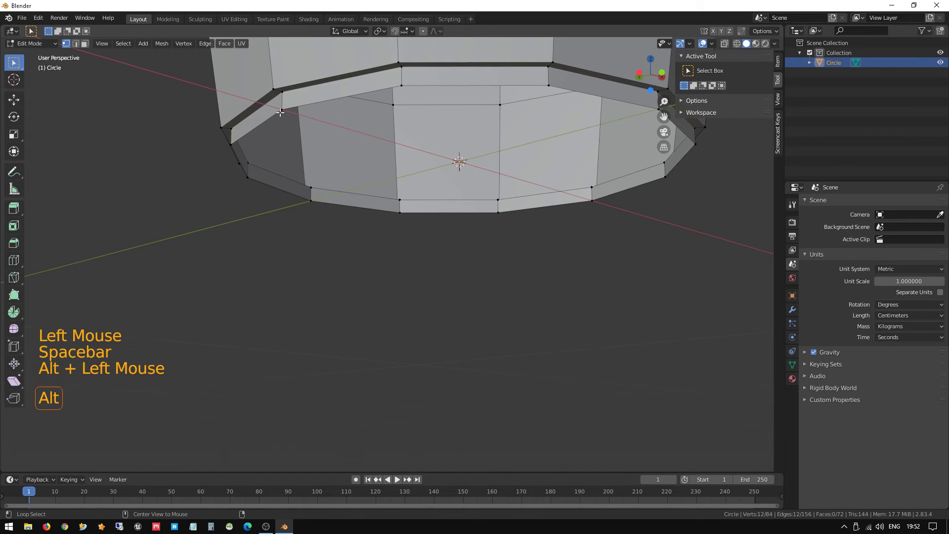
{"action": "middle_click_drag", "start_coordinate": [280, 113], "coordinate": [347, 132]}
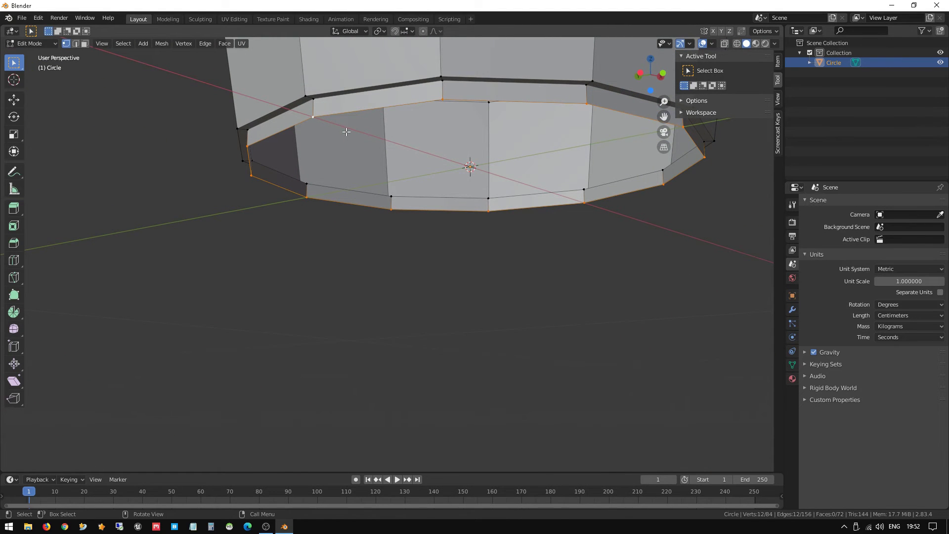
{"action": "key", "text": "e"}
{"action": "key", "text": "s"}
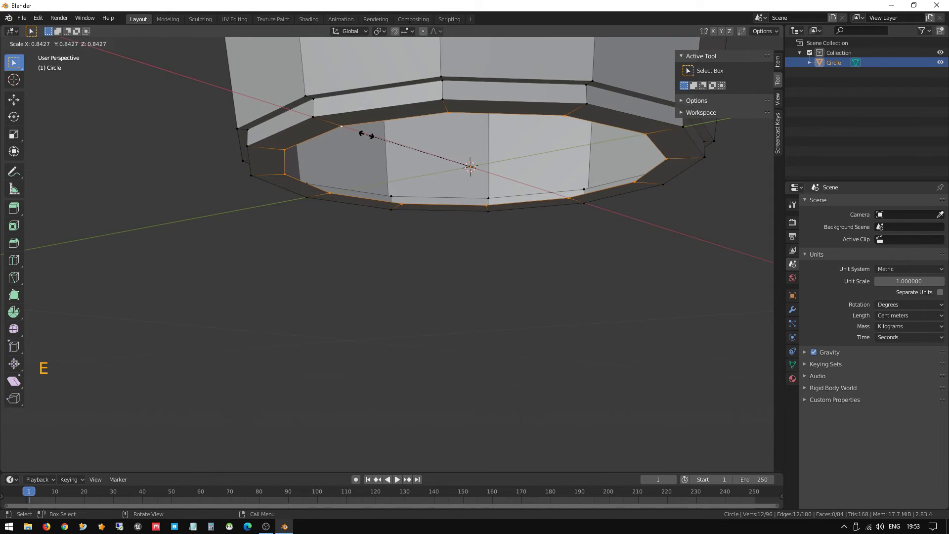
{"action": "left_click", "coordinate": [366, 135]}
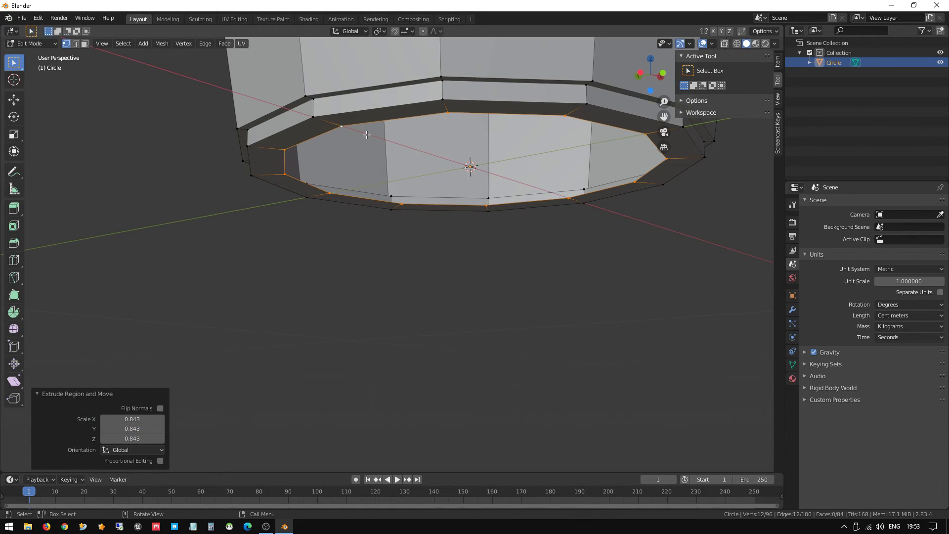
Lower the inner bottom loop about 0.38 cm along Z and extrude it inward at a scale of about 0.56
{"action": "key", "text": "g"}
{"action": "key", "text": "z"}
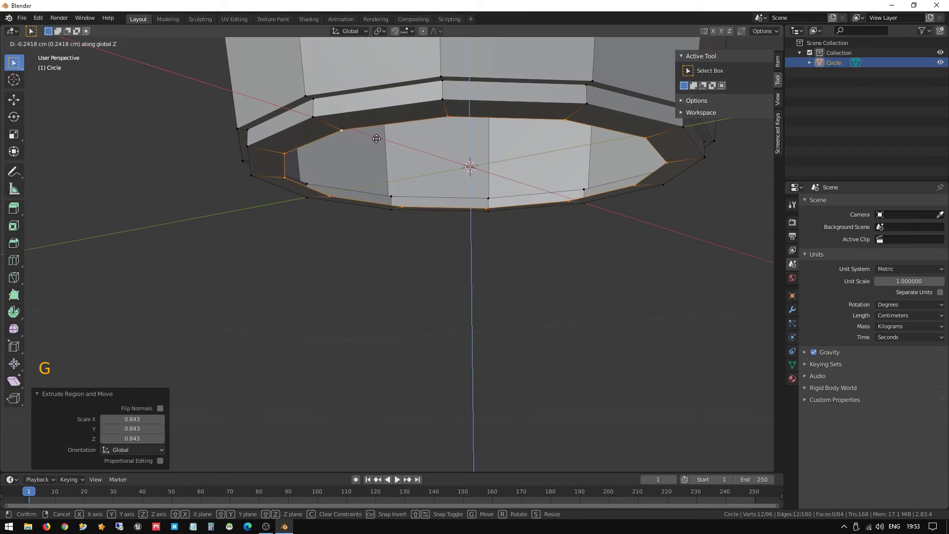
{"action": "left_click", "coordinate": [378, 140]}
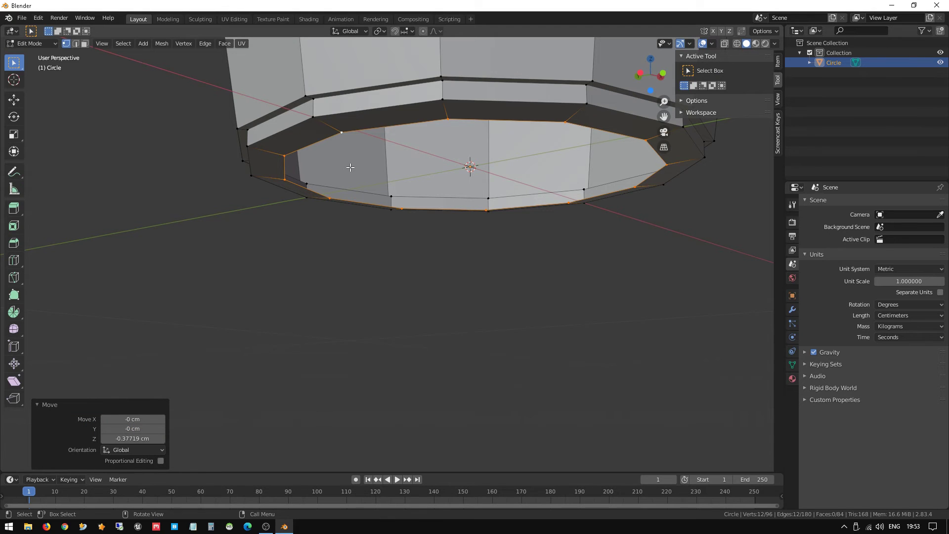
{"action": "key", "text": "e"}
{"action": "key", "text": "s"}
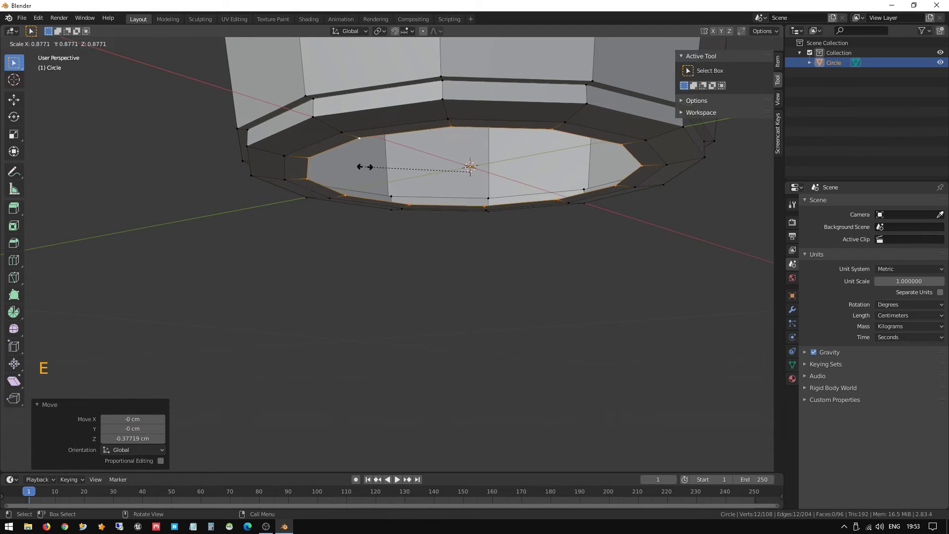
{"action": "left_click", "coordinate": [402, 165]}
Extrude the bottom's inner loop inward two more times, at scales of about 0.28 and 0.73
{"action": "middle_click_drag", "start_coordinate": [402, 165], "coordinate": [423, 123]}
{"action": "key", "text": "e"}
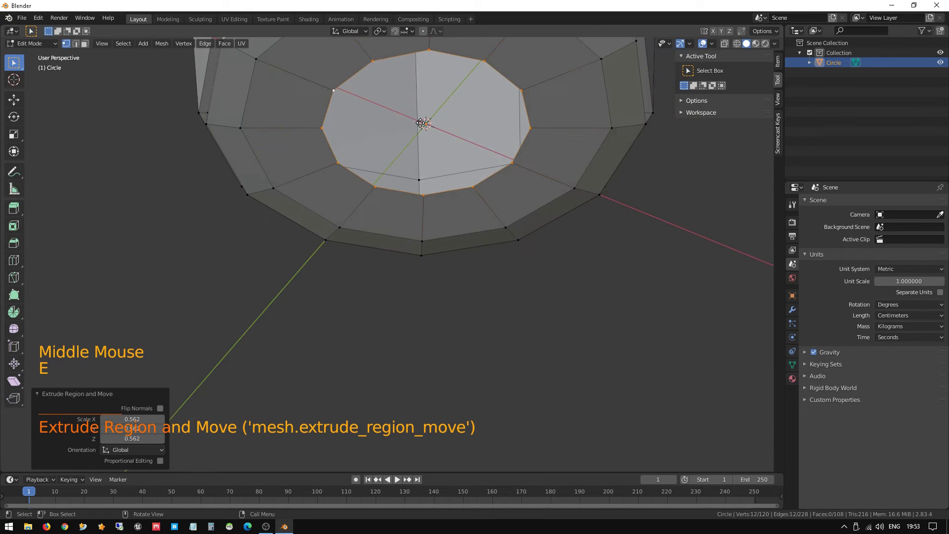
{"action": "key", "text": "s"}
{"action": "left_click", "coordinate": [426, 125]}
{"action": "scroll", "coordinate": [434, 138], "scroll_direction": "up", "scroll_amount": 1}
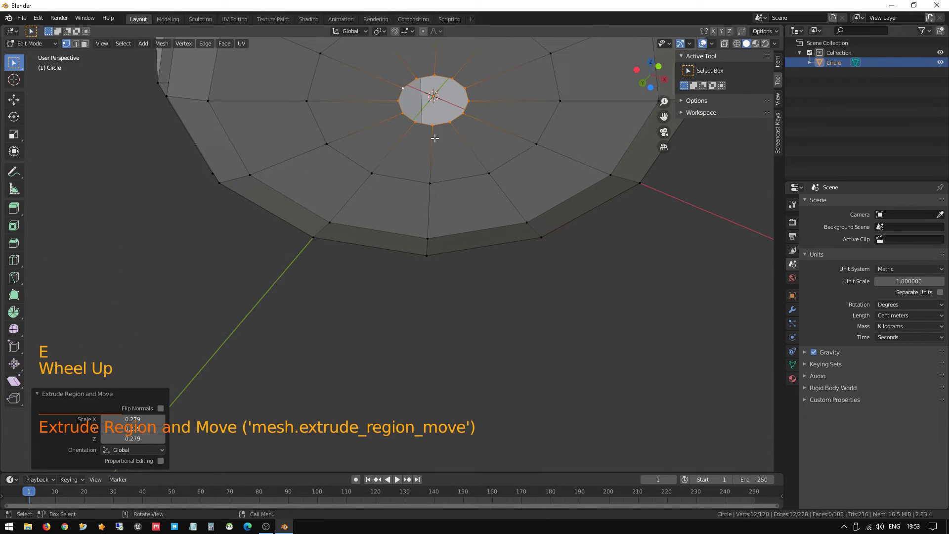
{"action": "middle_click_drag", "start_coordinate": [433, 131], "coordinate": [417, 149], "text": "shift"}
{"action": "key", "text": "e"}
{"action": "key", "text": "s"}
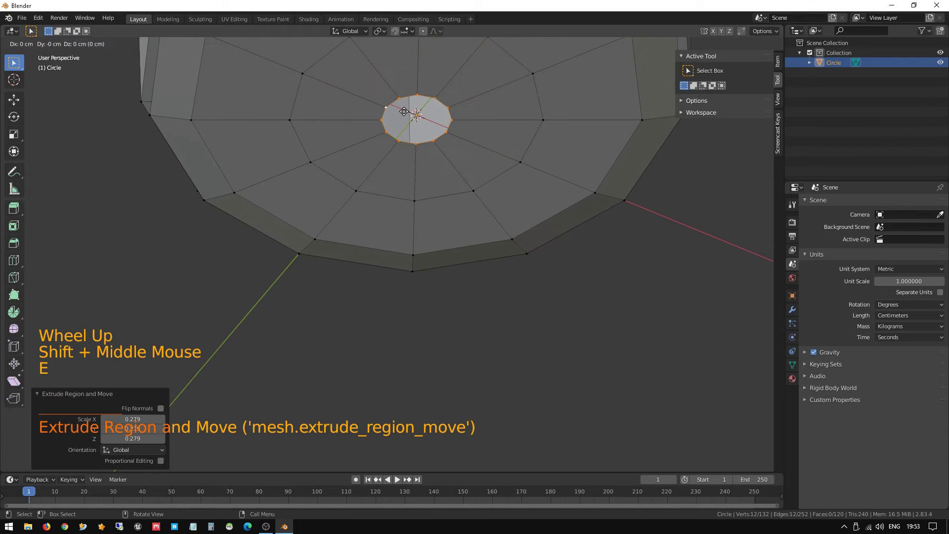
{"action": "left_click", "coordinate": [407, 115]}
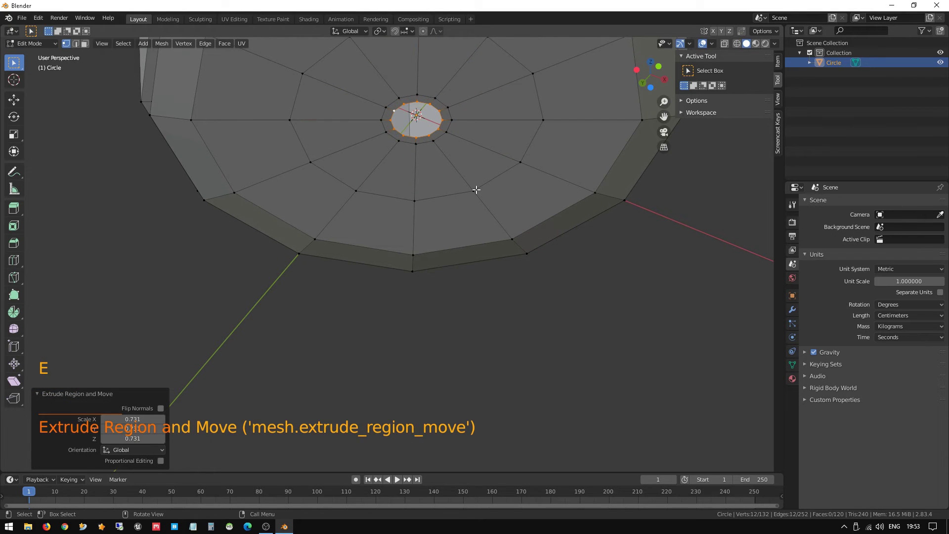
{"action": "key", "text": "alt+m"}
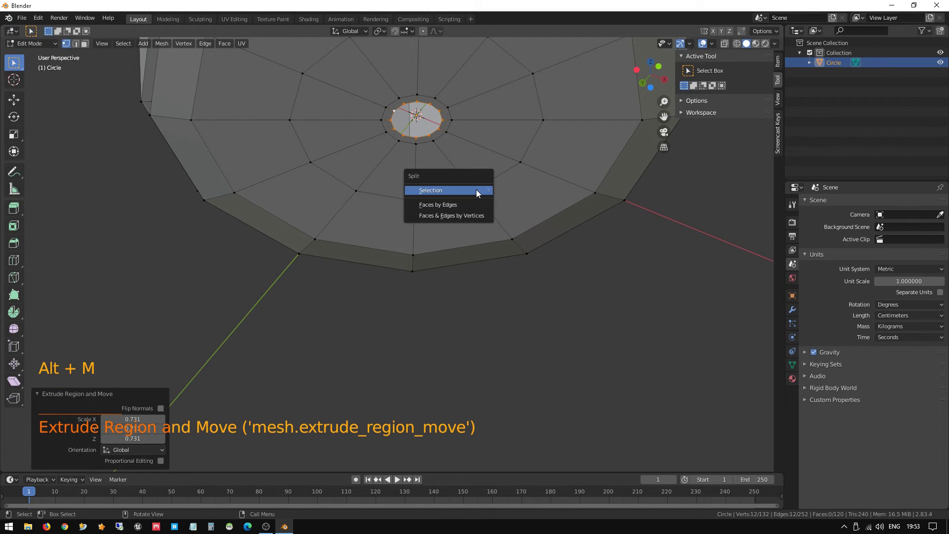
{"action": "left_click", "coordinate": [476, 190]}
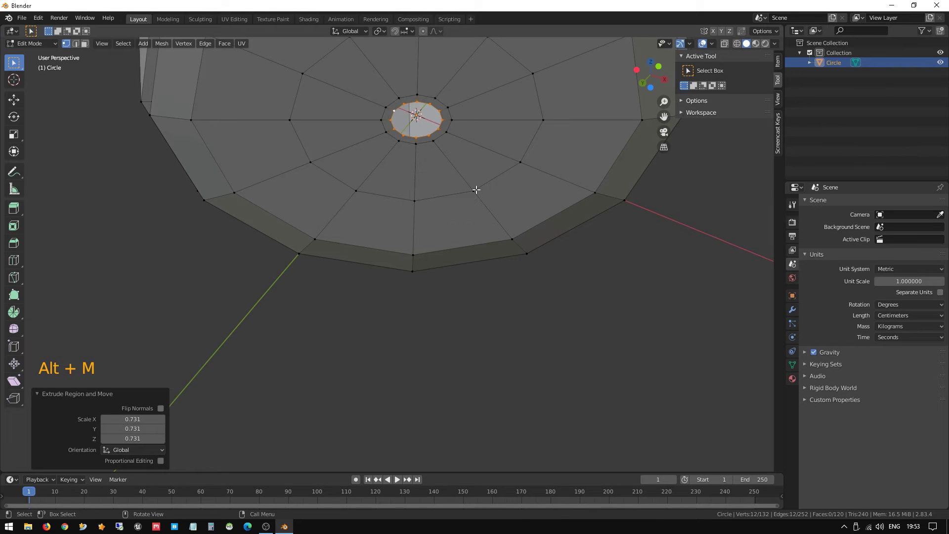
{"action": "scroll", "coordinate": [460, 181], "scroll_direction": "up", "scroll_amount": 1}
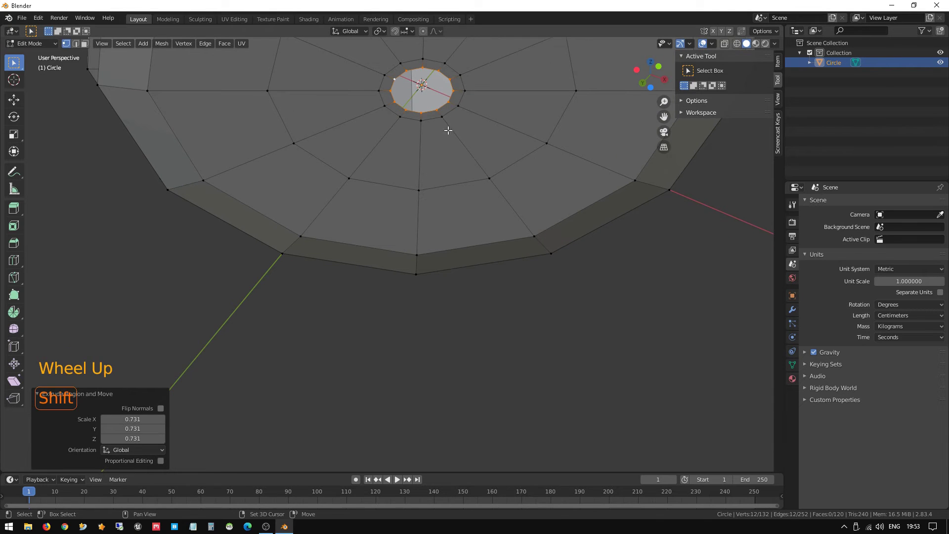
{"action": "middle_click_drag", "start_coordinate": [449, 130], "coordinate": [456, 228], "text": "shift"}
{"action": "scroll", "coordinate": [452, 227], "scroll_direction": "up", "scroll_amount": 2}
{"action": "scroll", "coordinate": [451, 224], "scroll_direction": "up", "scroll_amount": 1}
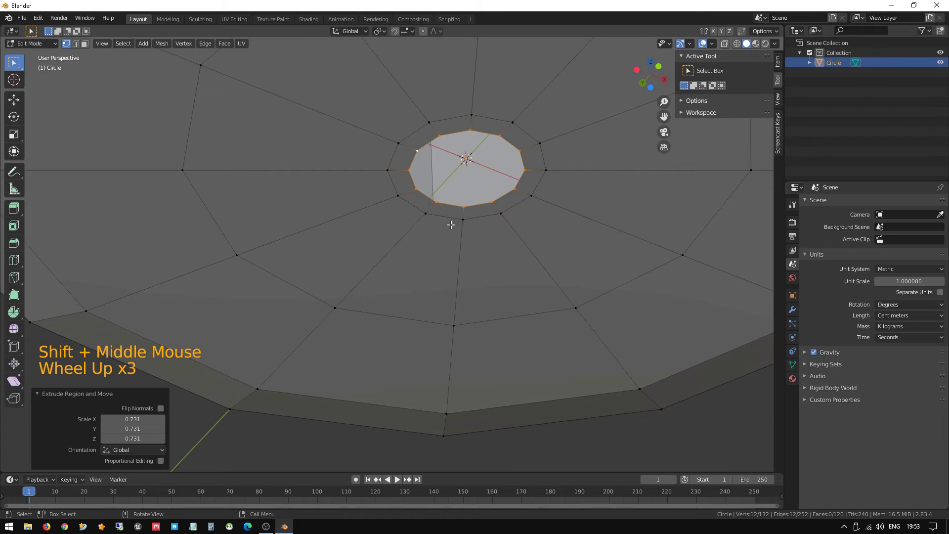
{"action": "key", "text": "alt+m"}
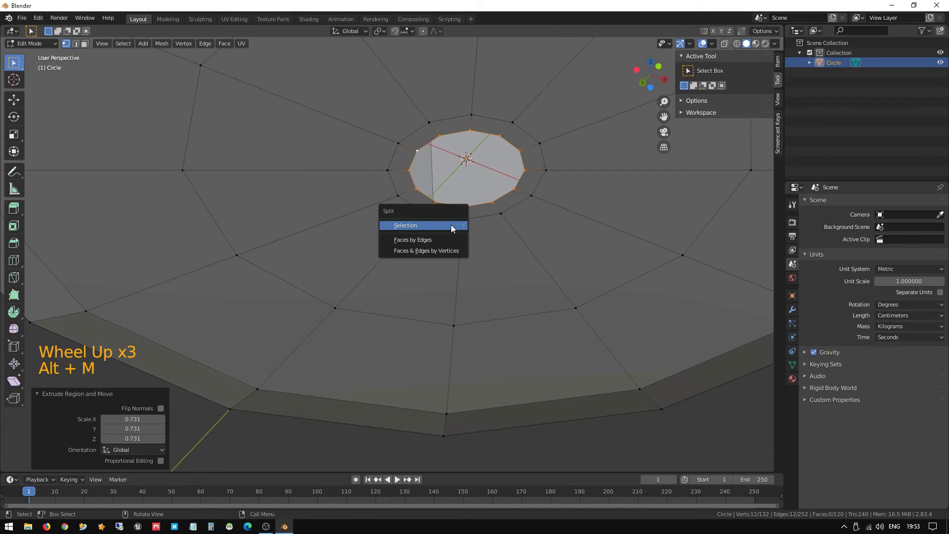
{"action": "key", "text": "Escape"}
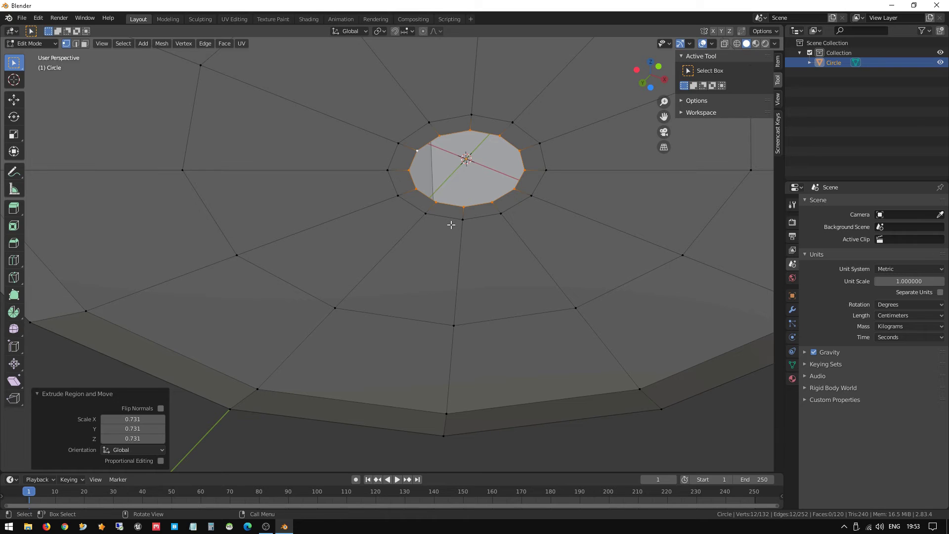
{"action": "key", "text": "alt"}
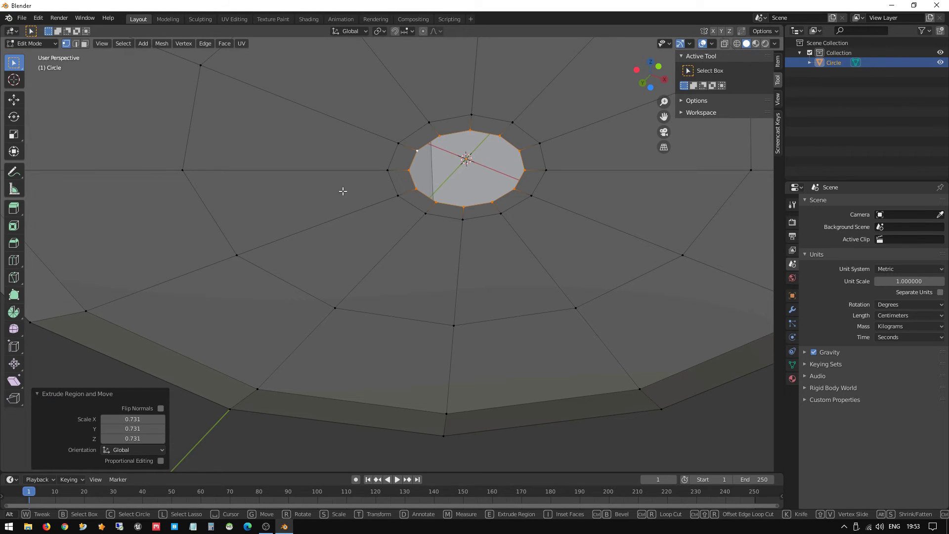
{"action": "left_click", "coordinate": [182, 42]}
{"action": "left_click", "coordinate": [185, 44]}
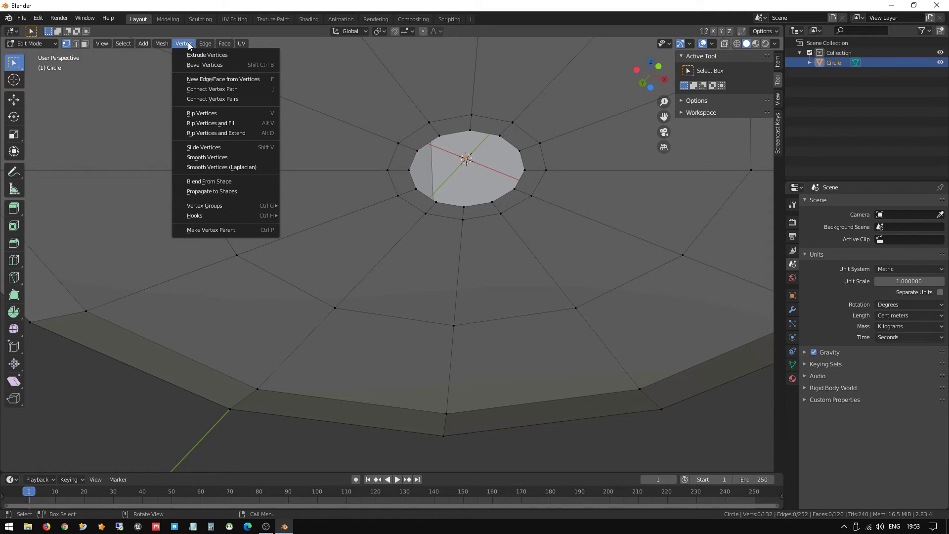
{"action": "mouse_move", "coordinate": [202, 45]}
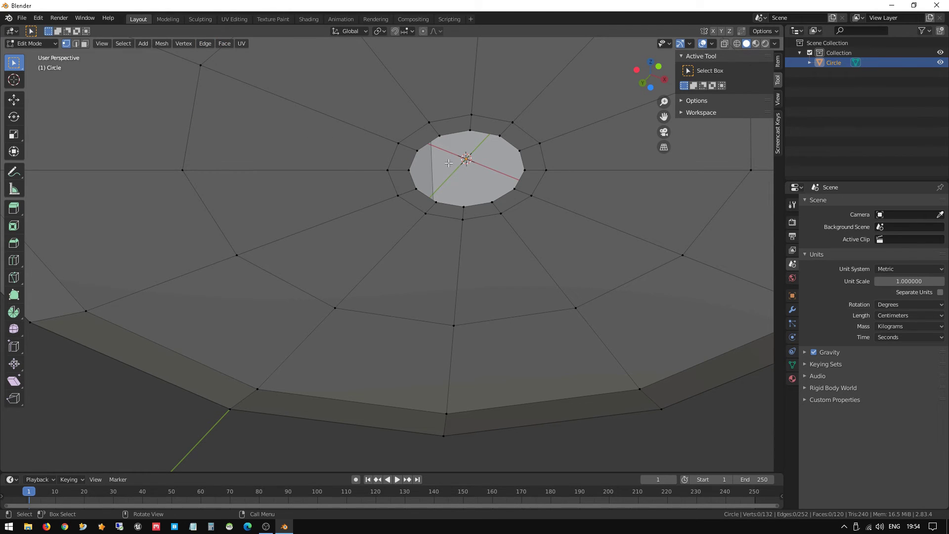
Select the innermost bottom loop, extrude it inward at a scale of about 0.41 and fill the remaining hole with a face
{"action": "left_click", "coordinate": [419, 151], "text": "alt"}
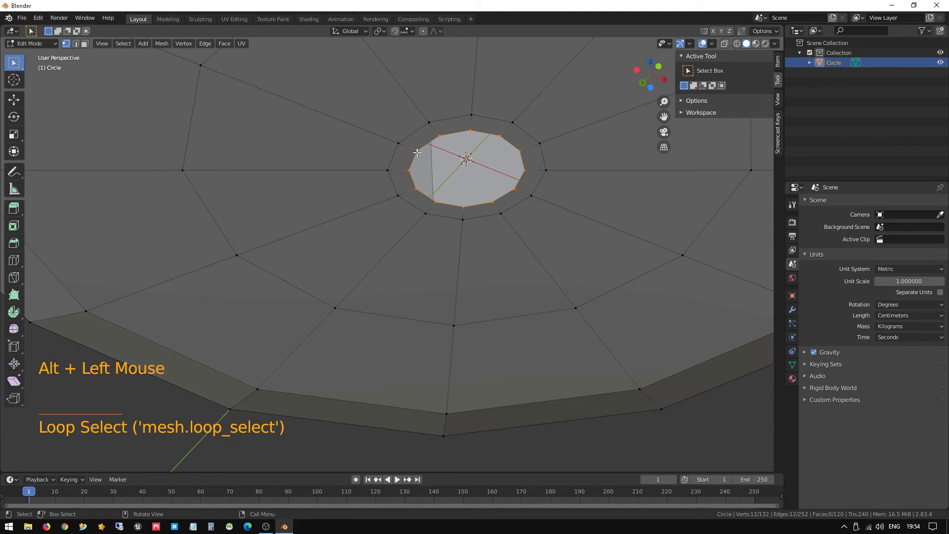
{"action": "key", "text": "e"}
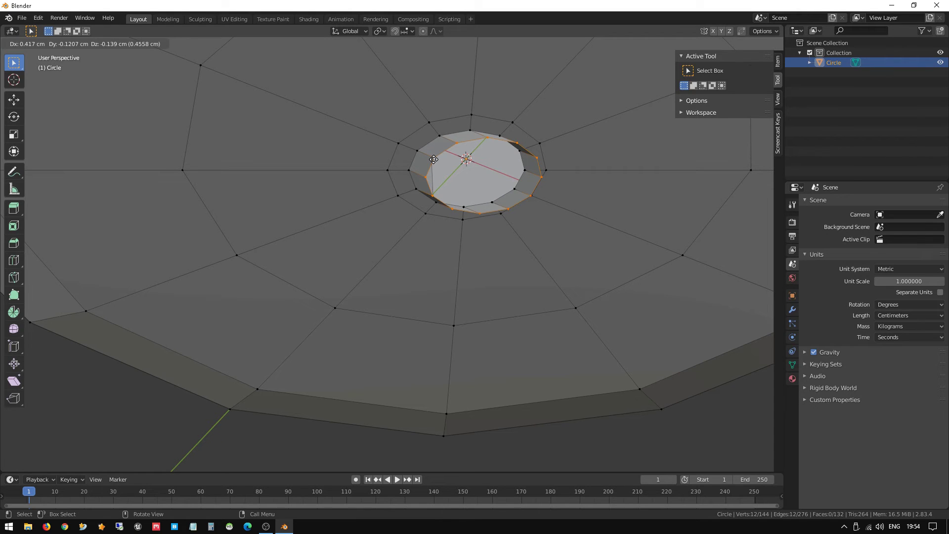
{"action": "key", "text": "s"}
{"action": "left_click", "coordinate": [446, 168]}
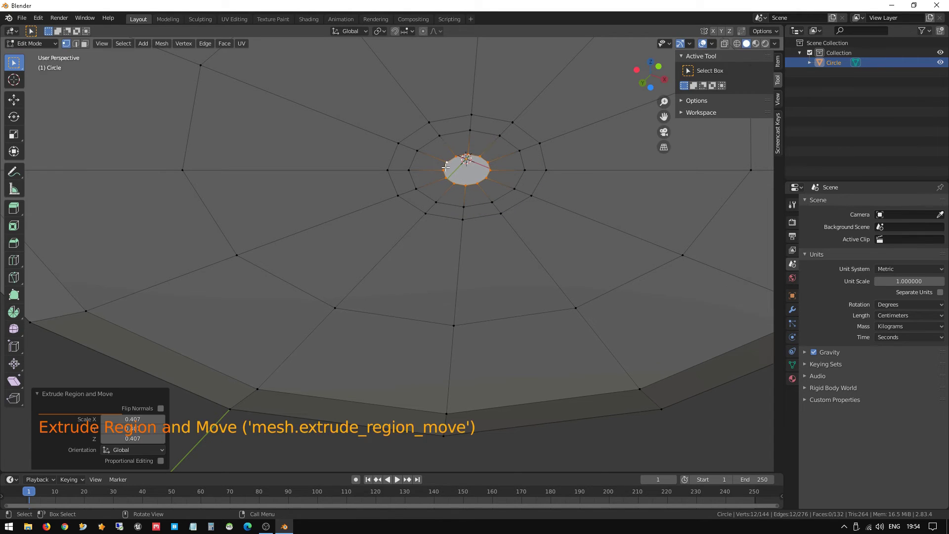
{"action": "key", "text": "f"}
{"action": "middle_click_drag", "start_coordinate": [522, 189], "coordinate": [476, 138]}
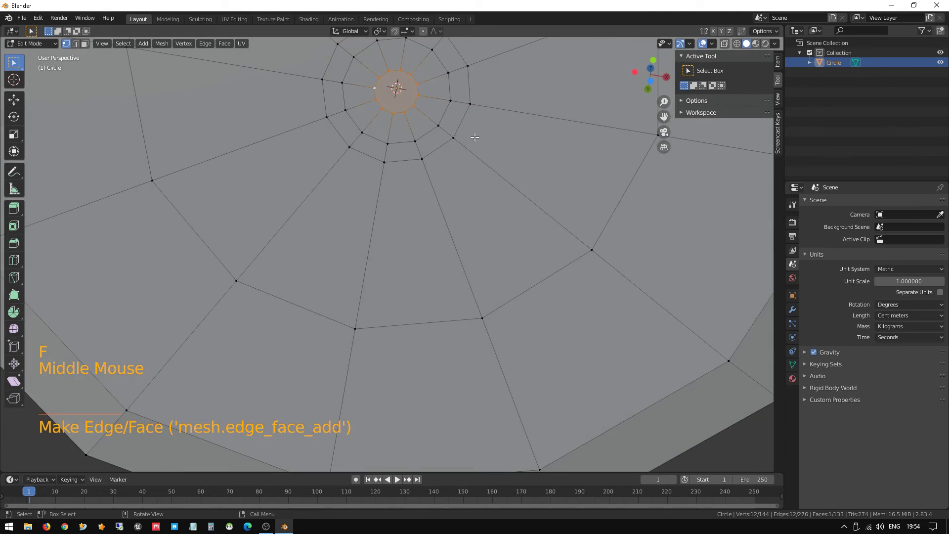
{"action": "middle_click_drag", "start_coordinate": [419, 112], "coordinate": [430, 215], "text": "shift"}
{"action": "scroll", "coordinate": [429, 217], "scroll_direction": "up", "scroll_amount": 3}
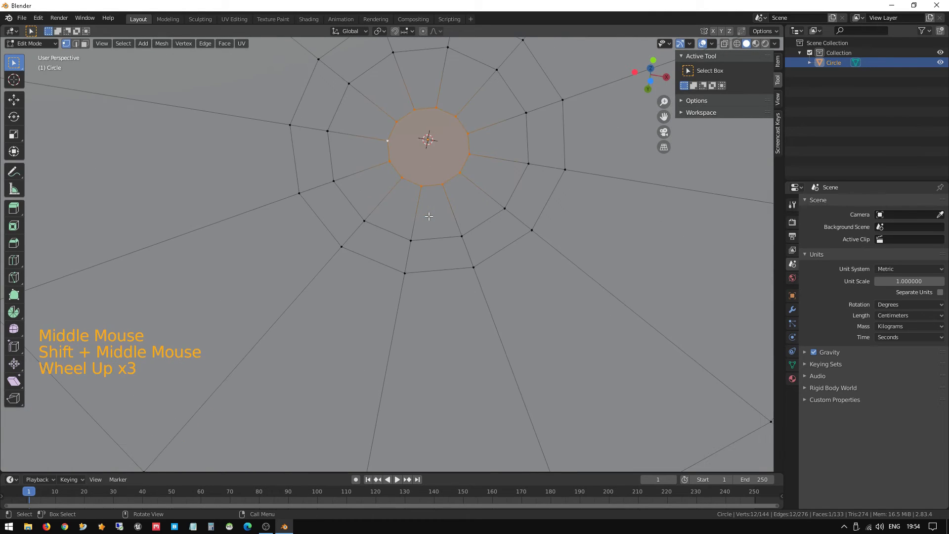
Connect two opposite vertices of the innermost bottom loop with an edge across the center face
{"action": "scroll", "coordinate": [433, 154], "scroll_direction": "down", "scroll_amount": 6}
{"action": "scroll", "coordinate": [433, 154], "scroll_direction": "down", "scroll_amount": 3}
{"action": "middle_click_drag", "start_coordinate": [433, 154], "coordinate": [351, 264]}
{"action": "scroll", "coordinate": [349, 264], "scroll_direction": "up", "scroll_amount": 14}
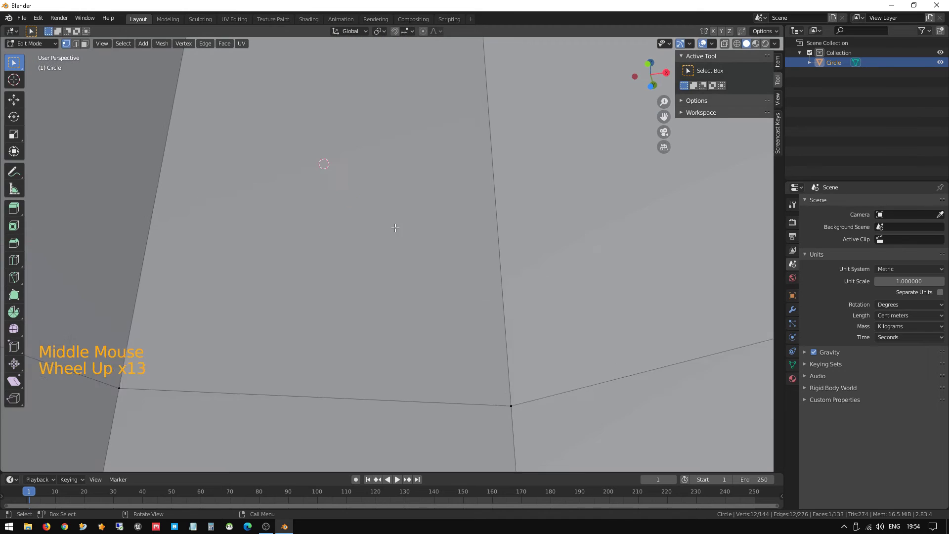
{"action": "scroll", "coordinate": [390, 228], "scroll_direction": "down", "scroll_amount": 2}
{"action": "scroll", "coordinate": [390, 228], "scroll_direction": "down", "scroll_amount": 5}
{"action": "middle_click_drag", "start_coordinate": [390, 228], "coordinate": [413, 222], "text": "shift"}
{"action": "scroll", "coordinate": [381, 208], "scroll_direction": "up", "scroll_amount": 4}
{"action": "scroll", "coordinate": [381, 208], "scroll_direction": "down", "scroll_amount": 2}
{"action": "left_click", "coordinate": [429, 228]}
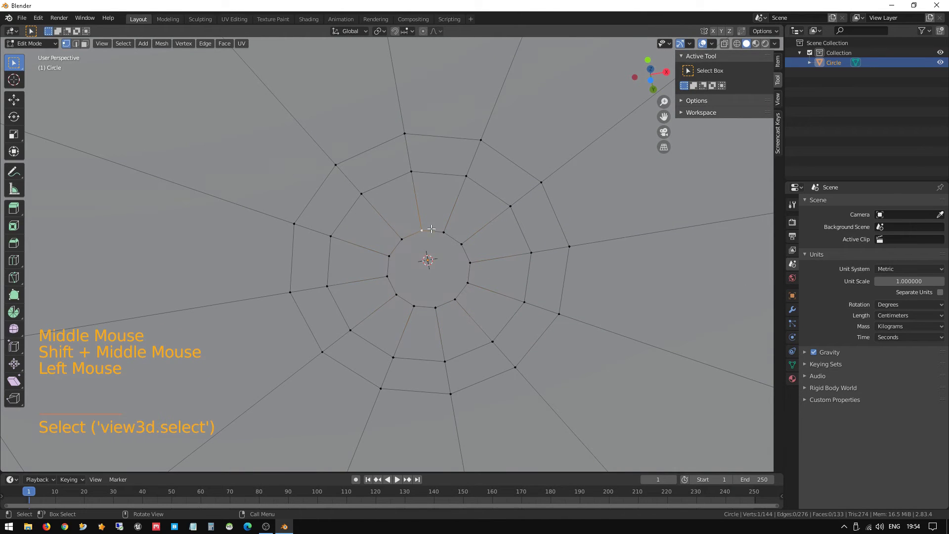
{"action": "left_click", "coordinate": [436, 309], "text": "shift"}
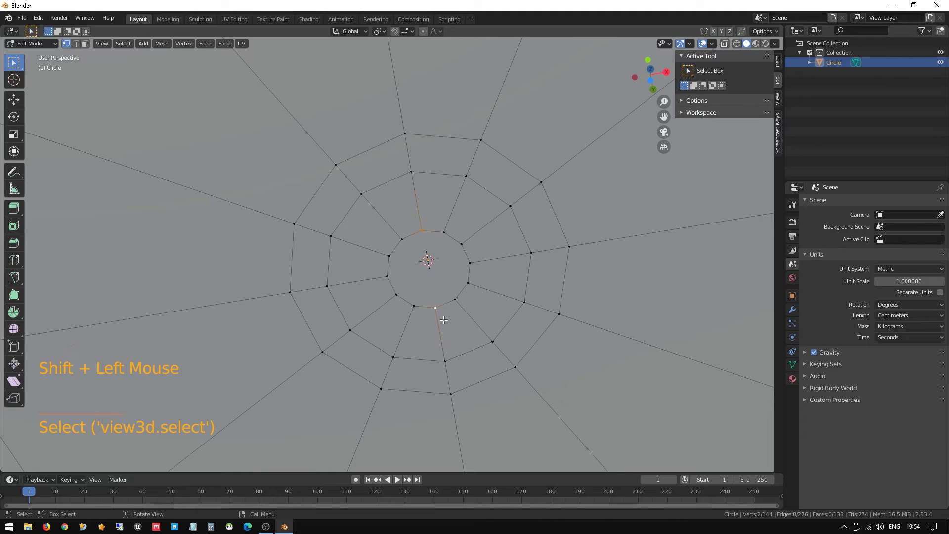
{"action": "key", "text": "j"}
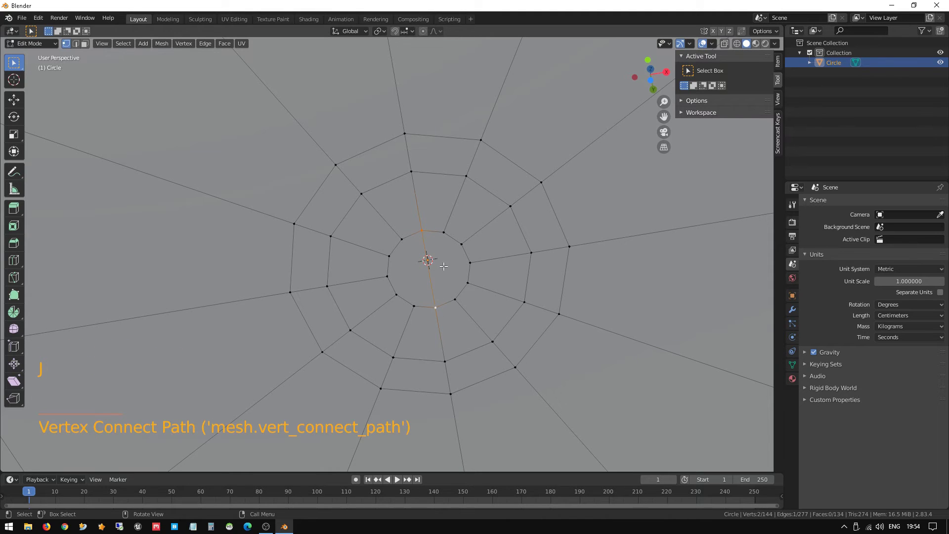
Connect two more pairs of opposite inner-loop vertices with edge paths crossing the center of the bottom
{"action": "left_click", "coordinate": [472, 261]}
{"action": "left_click", "coordinate": [386, 275], "text": "shift"}
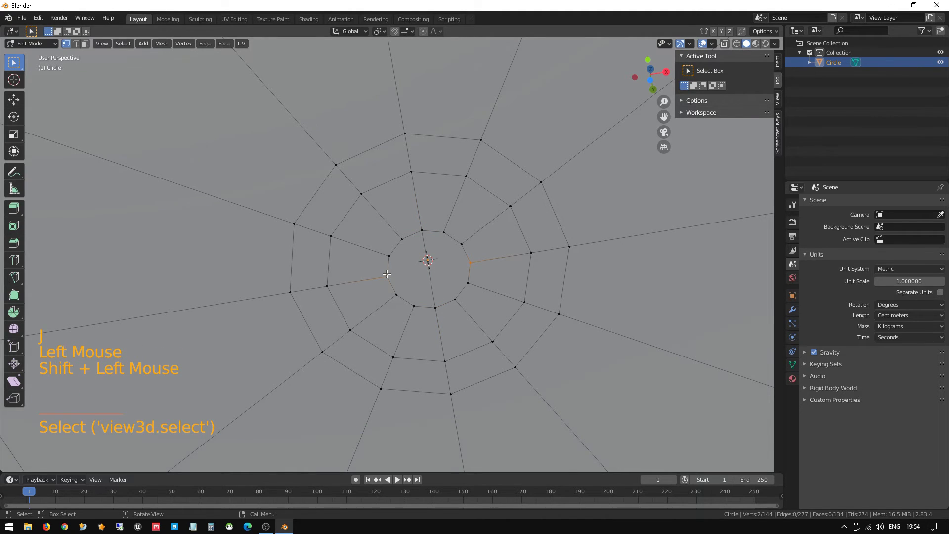
{"action": "key", "text": "j"}
{"action": "left_click", "coordinate": [388, 258]}
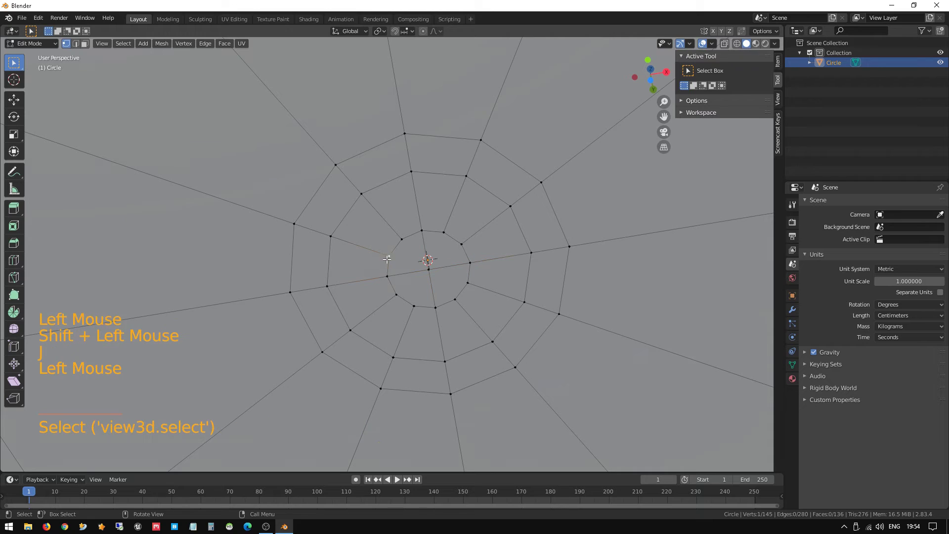
{"action": "left_click", "coordinate": [474, 286], "text": "shift"}
{"action": "key", "text": "j"}
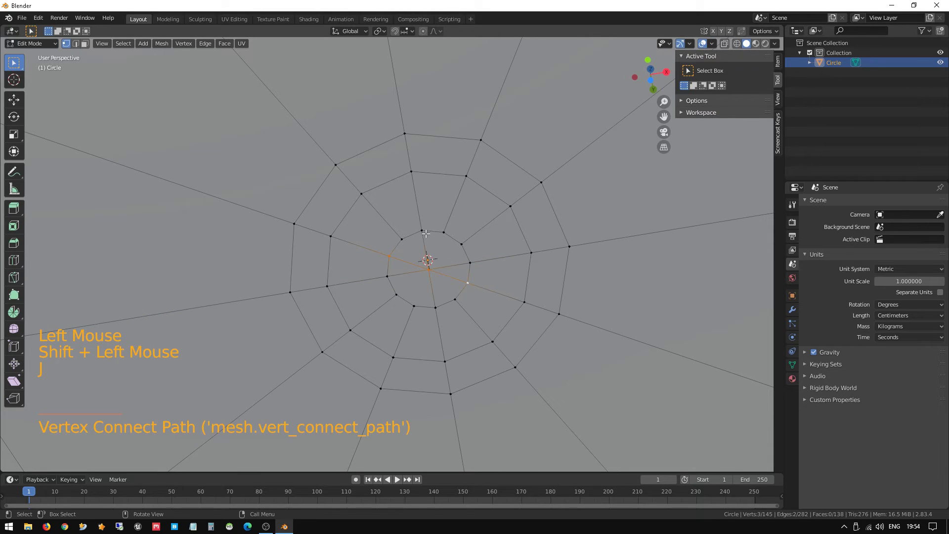
Join the next two pairs of opposite inner-loop vertices through the center, leaving one pair unconnected
{"action": "left_click", "coordinate": [402, 237]}
{"action": "left_click", "coordinate": [444, 231]}
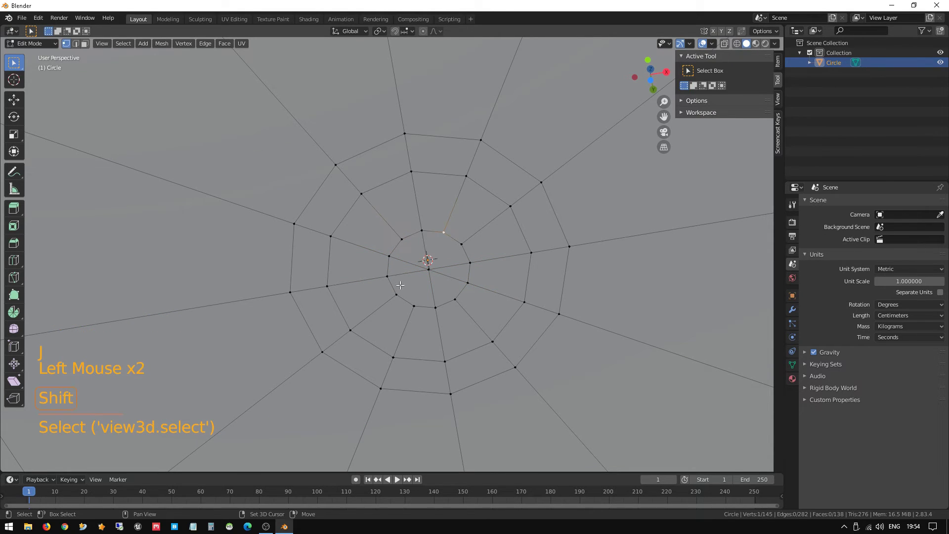
{"action": "left_click", "coordinate": [412, 310], "text": "shift"}
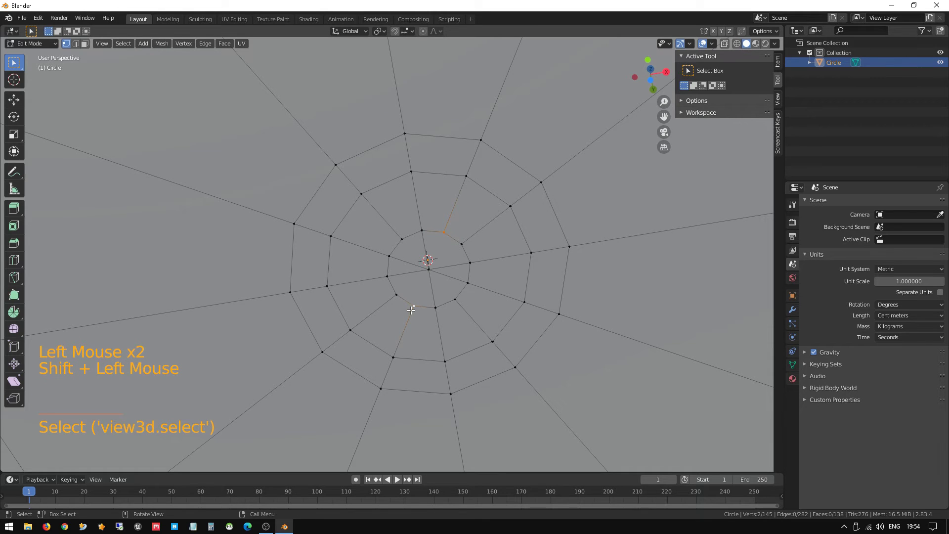
{"action": "key", "text": "j"}
{"action": "left_click", "coordinate": [399, 293]}
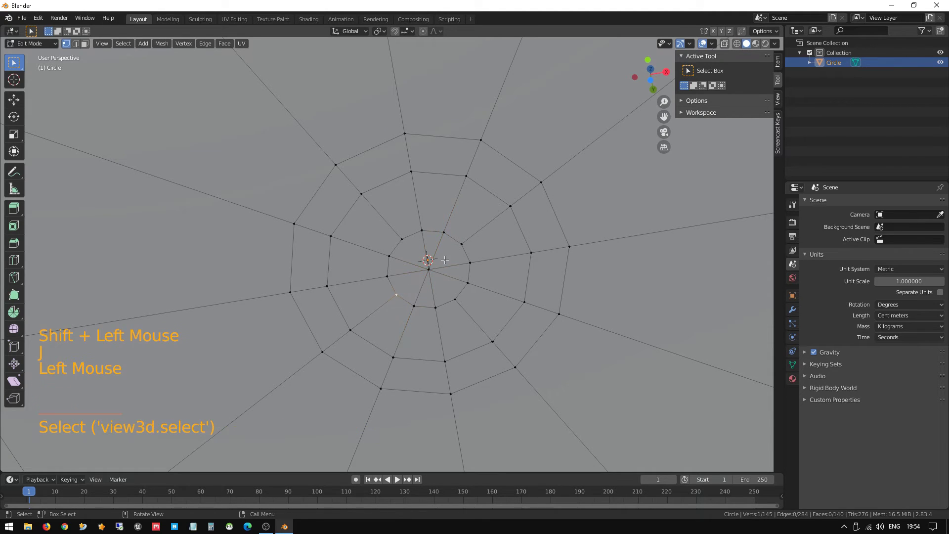
{"action": "left_click", "coordinate": [466, 241], "text": "shift"}
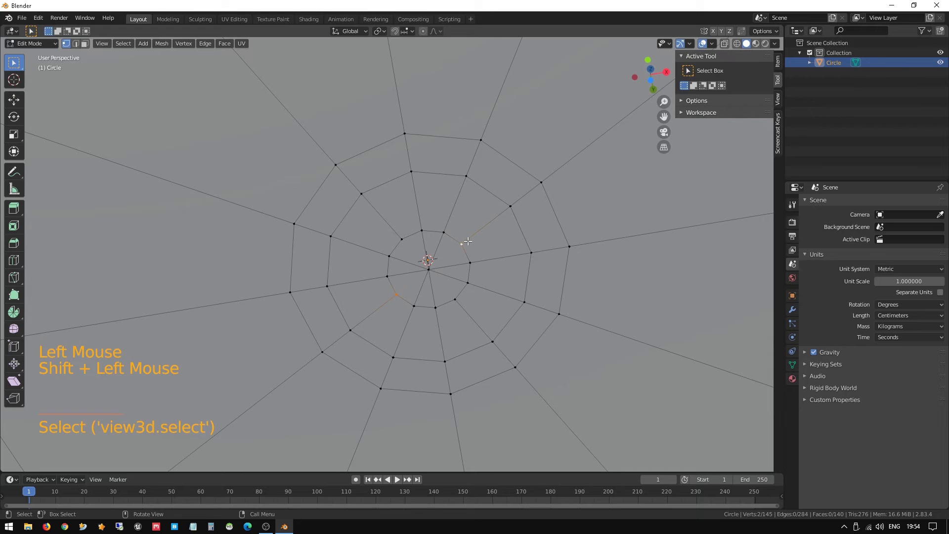
{"action": "key", "text": "j"}
Make an edge between the last pair of opposite inner-loop vertices and clear the selection
{"action": "left_click", "coordinate": [402, 240]}
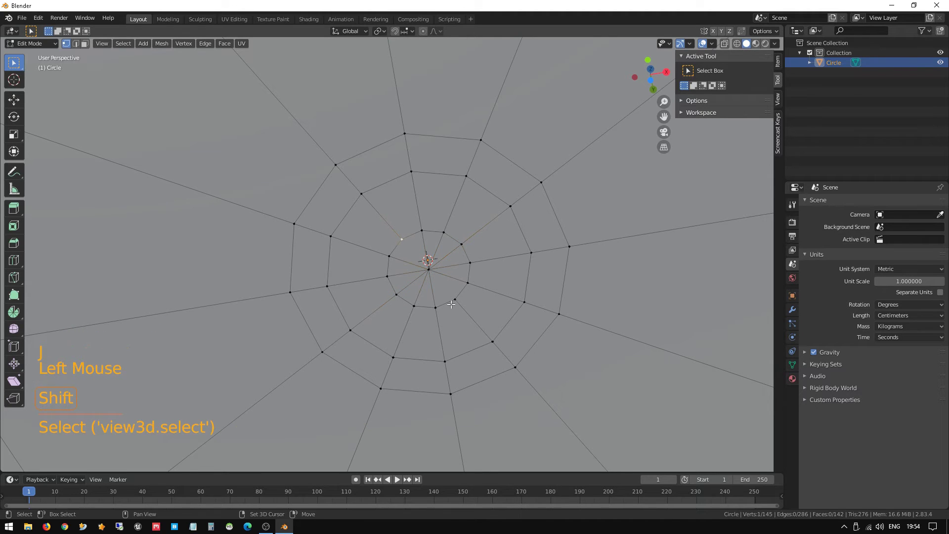
{"action": "left_click", "coordinate": [452, 303], "text": "shift"}
{"action": "key", "text": "f"}
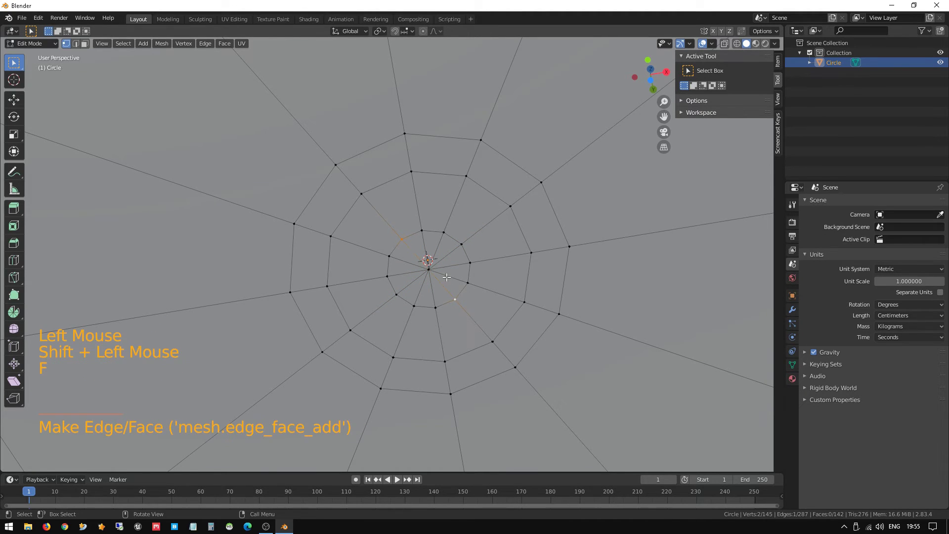
{"action": "middle_click_drag", "start_coordinate": [446, 277], "coordinate": [501, 236]}
{"action": "left_click", "coordinate": [441, 228]}
Examine the cup's closed bottom and its lower rim, and switch to Object Mode to view the whole cup
{"action": "middle_click_drag", "start_coordinate": [442, 228], "coordinate": [452, 318]}
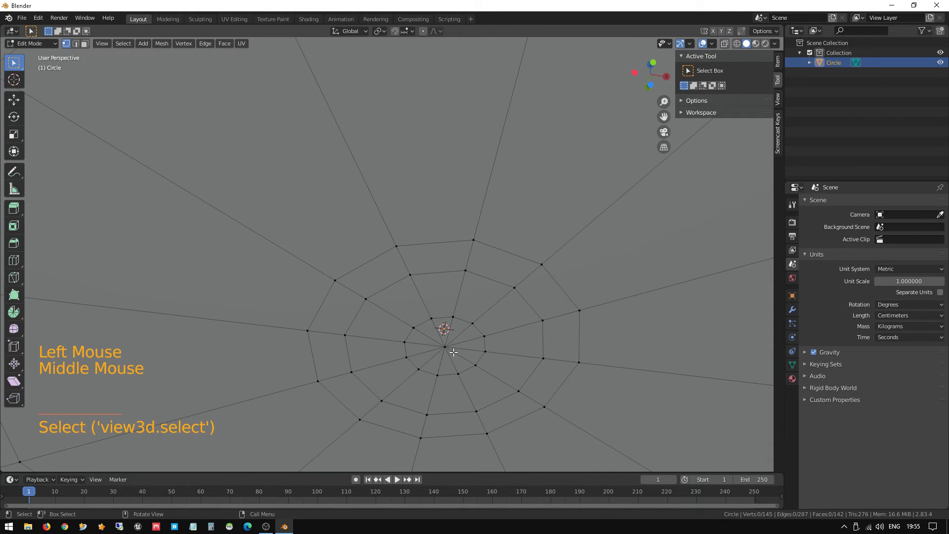
{"action": "scroll", "coordinate": [449, 348], "scroll_direction": "down", "scroll_amount": 7}
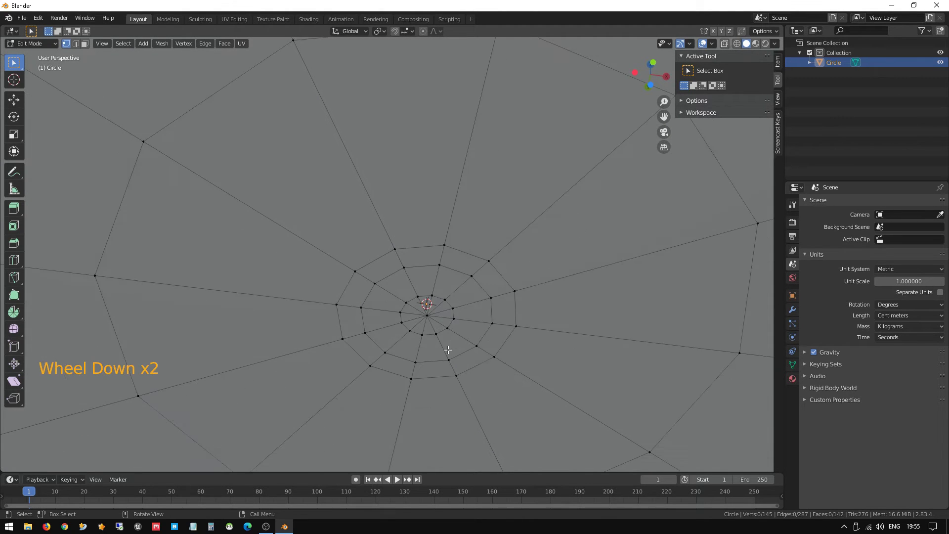
{"action": "middle_click_drag", "start_coordinate": [395, 256], "coordinate": [424, 319]}
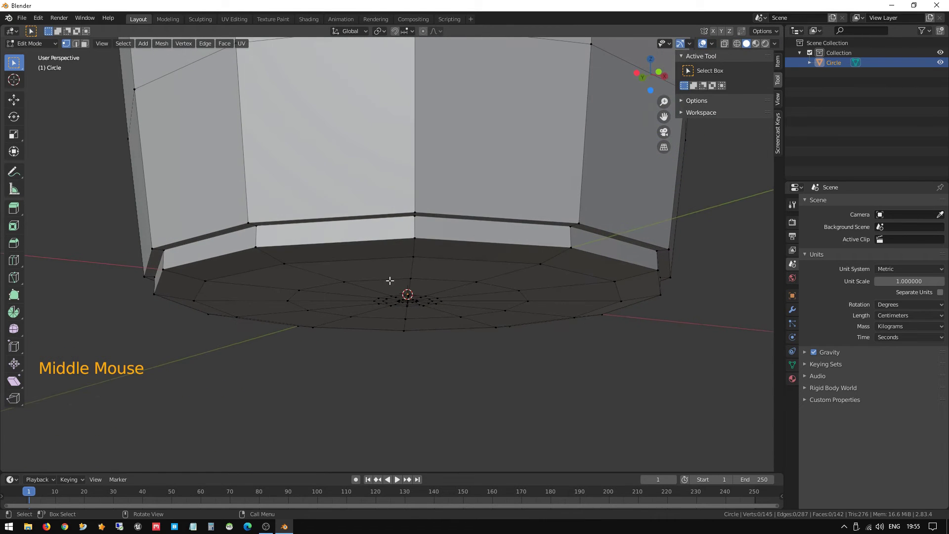
{"action": "middle_click_drag", "start_coordinate": [376, 273], "coordinate": [362, 268]}
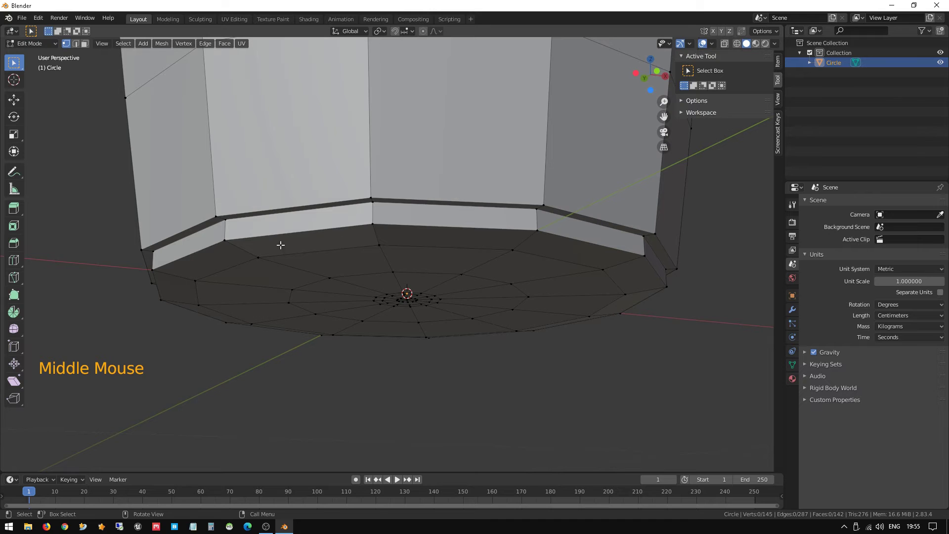
{"action": "middle_click_drag", "start_coordinate": [280, 244], "coordinate": [276, 233]}
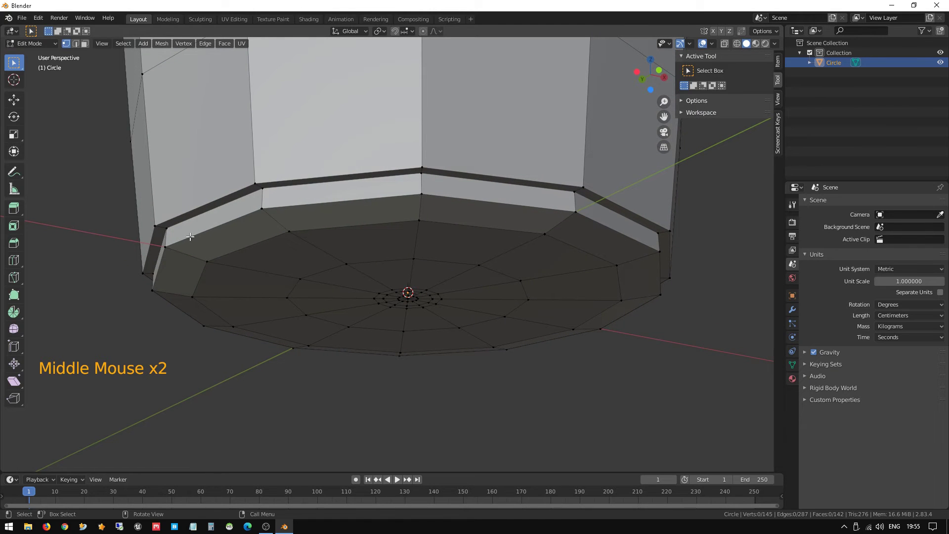
{"action": "scroll", "coordinate": [349, 240], "scroll_direction": "down", "scroll_amount": 10}
{"action": "middle_click_drag", "start_coordinate": [349, 240], "coordinate": [396, 188]}
{"action": "key", "text": "Tab"}
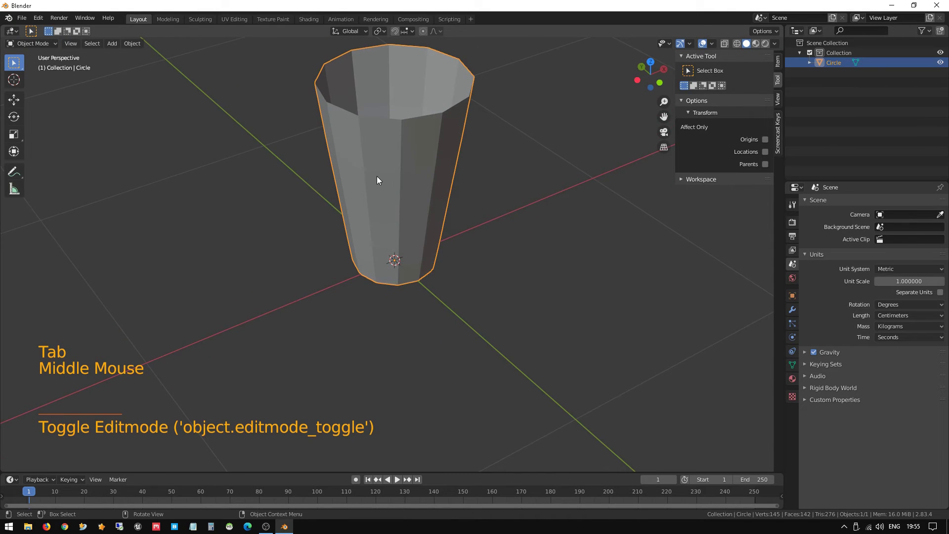
{"action": "key", "text": "s"}
{"action": "key", "text": "y"}
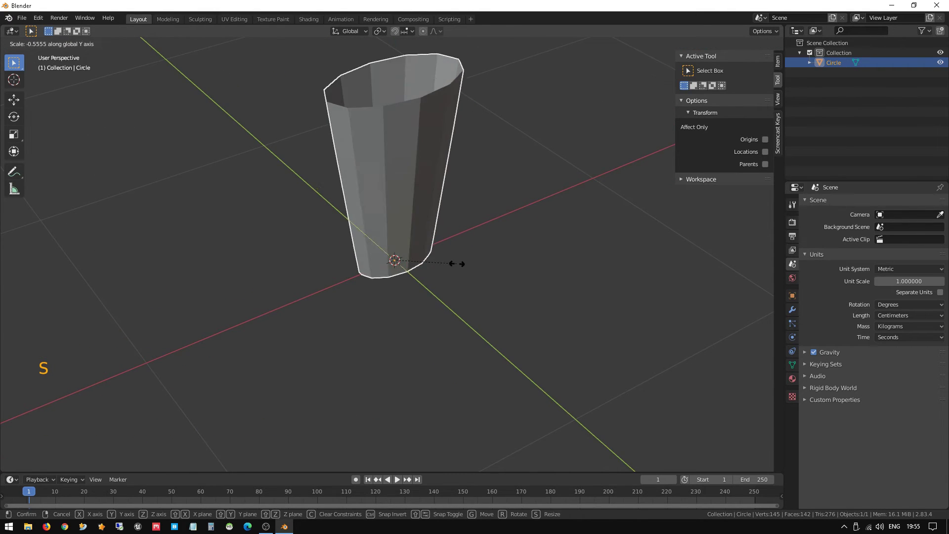
{"action": "key", "text": "Escape"}
{"action": "key", "text": "ctrl+z"}
{"action": "mouse_move", "coordinate": [449, 232]}
{"action": "middle_mouse_down", "text": "shift"}
{"action": "mouse_move", "coordinate": [428, 197]}
{"action": "mouse_move", "coordinate": [448, 240]}
{"action": "middle_mouse_up", "text": "shift"}
{"action": "key", "text": "Tab"}
Select the edge loop around the cup's top rim in Edit Mode and extrude it about 0.58 cm up along Z
{"action": "scroll", "coordinate": [448, 240], "scroll_direction": "up", "scroll_amount": 2}
{"action": "middle_click_drag", "start_coordinate": [471, 165], "coordinate": [389, 234], "text": "shift"}
{"action": "scroll", "coordinate": [375, 227], "scroll_direction": "up", "scroll_amount": 4}
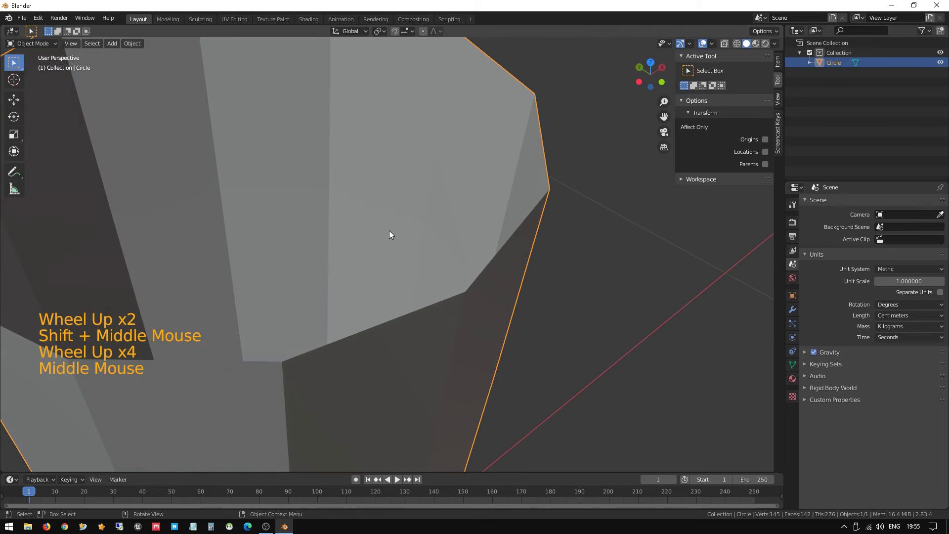
{"action": "key", "text": "Tab"}
{"action": "scroll", "coordinate": [433, 243], "scroll_direction": "down", "scroll_amount": 1}
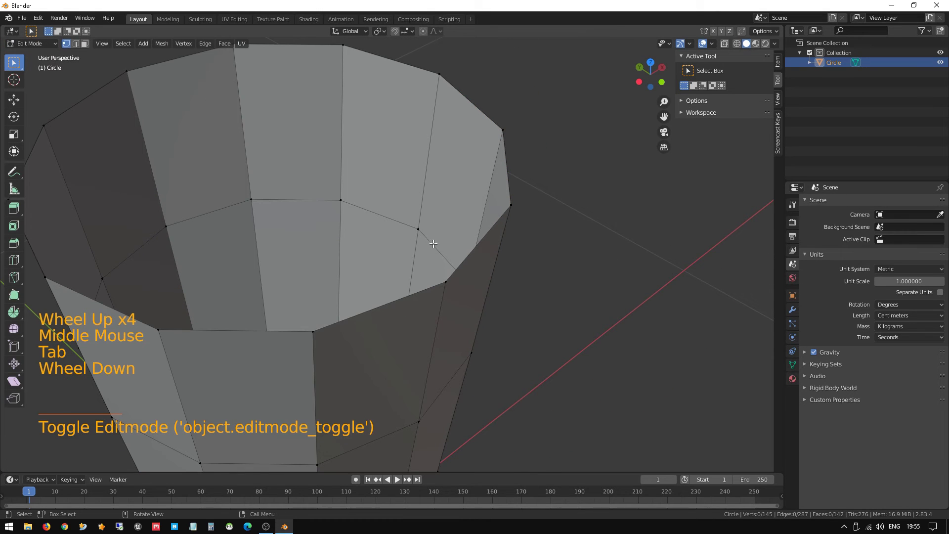
{"action": "scroll", "coordinate": [452, 282], "scroll_direction": "down", "scroll_amount": 1}
{"action": "left_click", "coordinate": [435, 274], "text": "alt"}
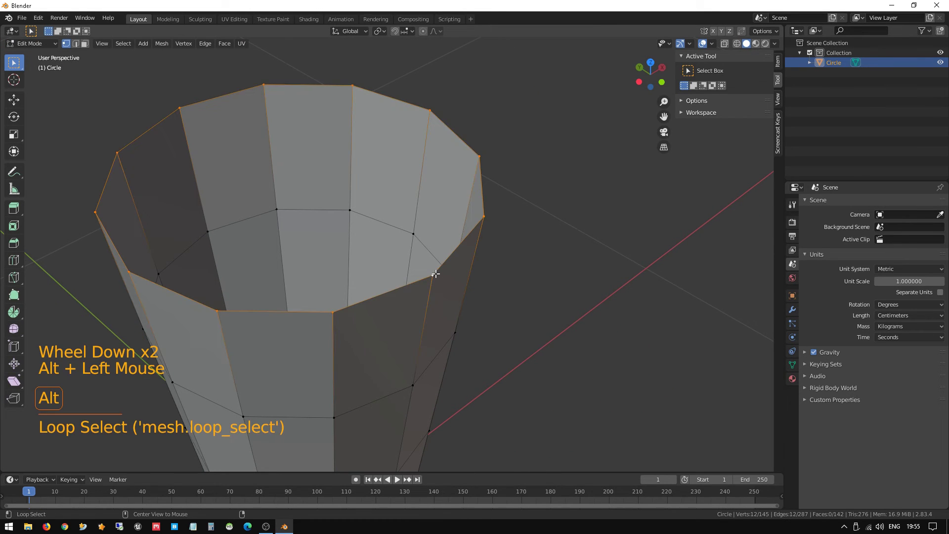
{"action": "middle_click_drag", "start_coordinate": [435, 275], "coordinate": [448, 254]}
{"action": "scroll", "coordinate": [399, 265], "scroll_direction": "up", "scroll_amount": 2}
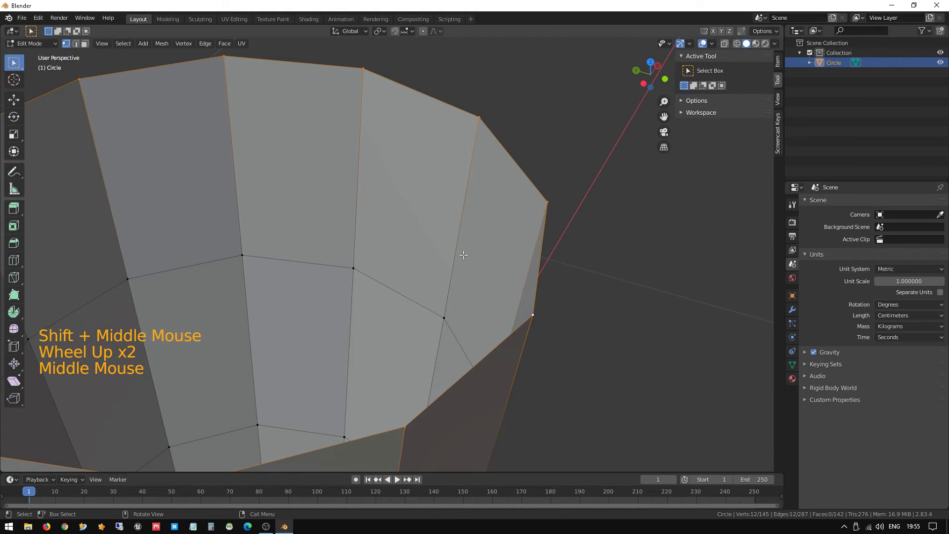
{"action": "key", "text": "e"}
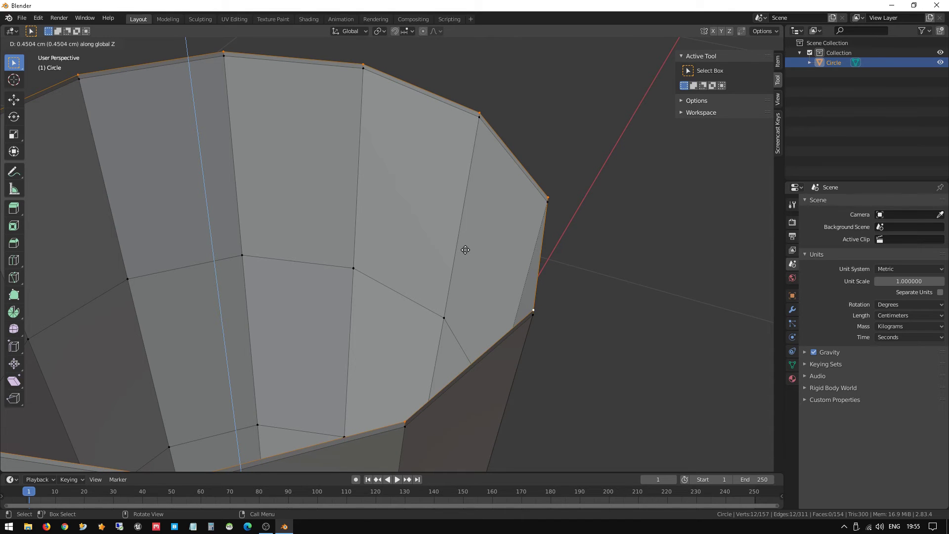
{"action": "left_click", "coordinate": [466, 249]}
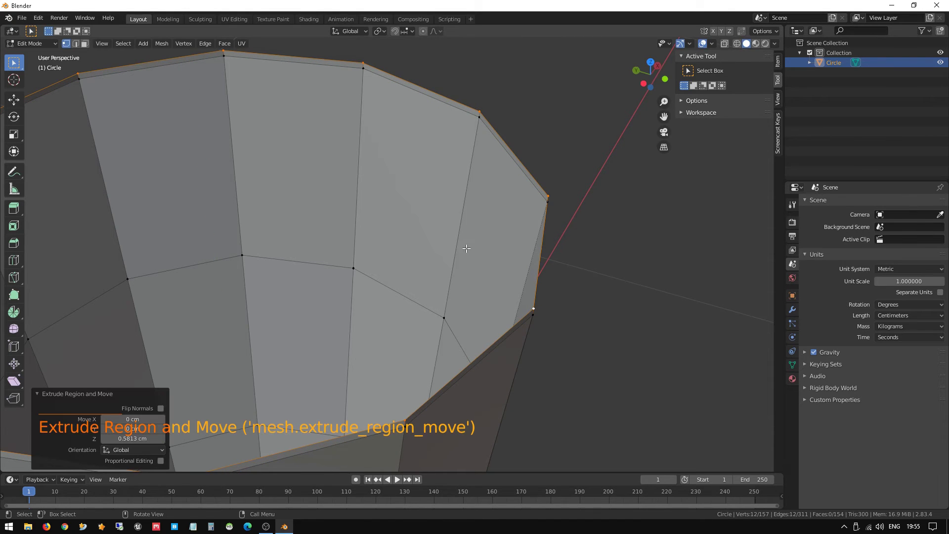
Scale the rim loop to about 1.021 and extrude it outward at a scale of about 1.026
{"action": "key", "text": "s"}
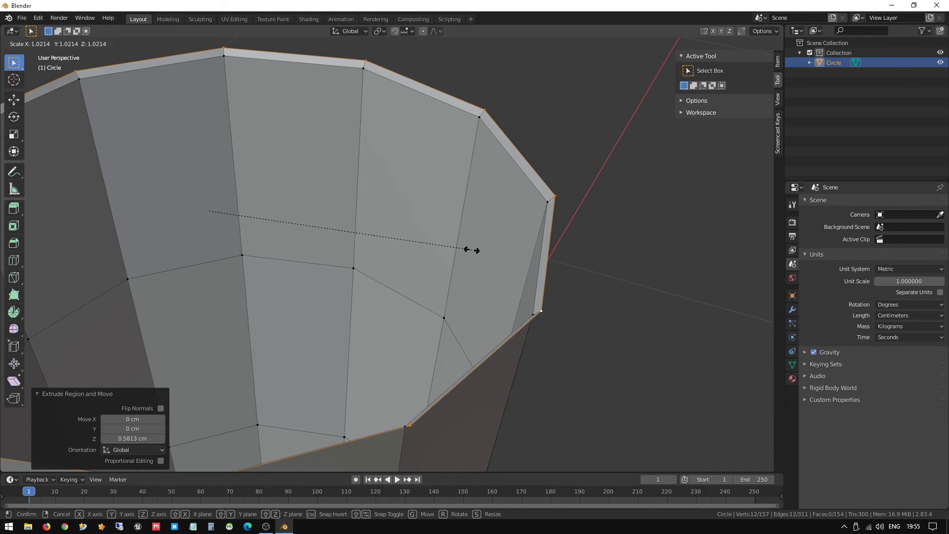
{"action": "left_click", "coordinate": [472, 250]}
{"action": "middle_click_drag", "start_coordinate": [545, 263], "coordinate": [486, 237]}
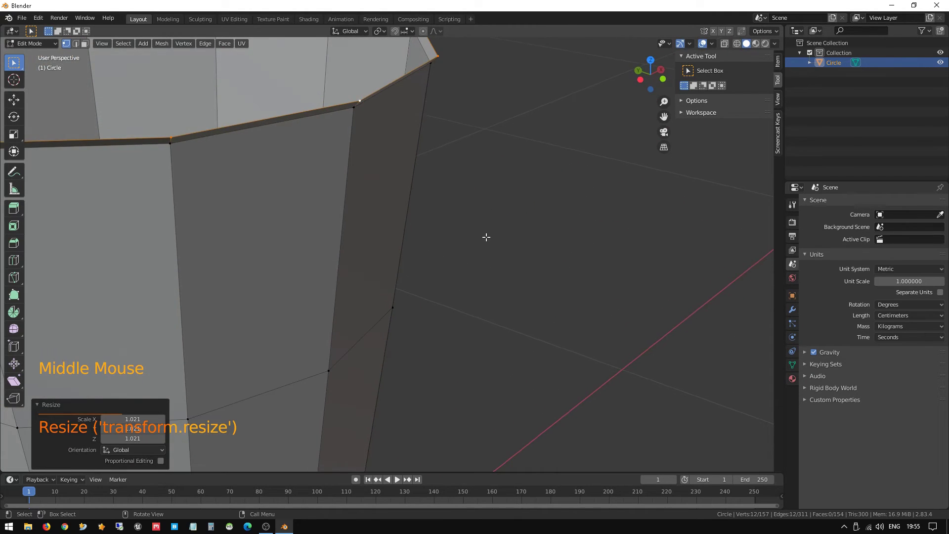
{"action": "scroll", "coordinate": [427, 224], "scroll_direction": "up", "scroll_amount": 1}
{"action": "mouse_move", "coordinate": [427, 224]}
{"action": "middle_mouse_down"}
{"action": "mouse_move", "coordinate": [437, 227]}
{"action": "mouse_move", "coordinate": [431, 242]}
{"action": "middle_mouse_up"}
{"action": "key", "text": "e"}
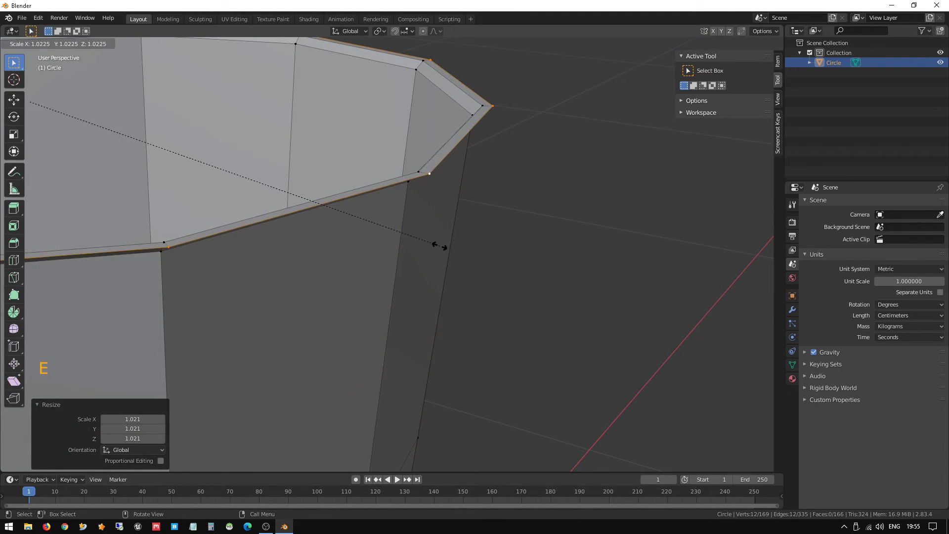
{"action": "left_click", "coordinate": [442, 247]}
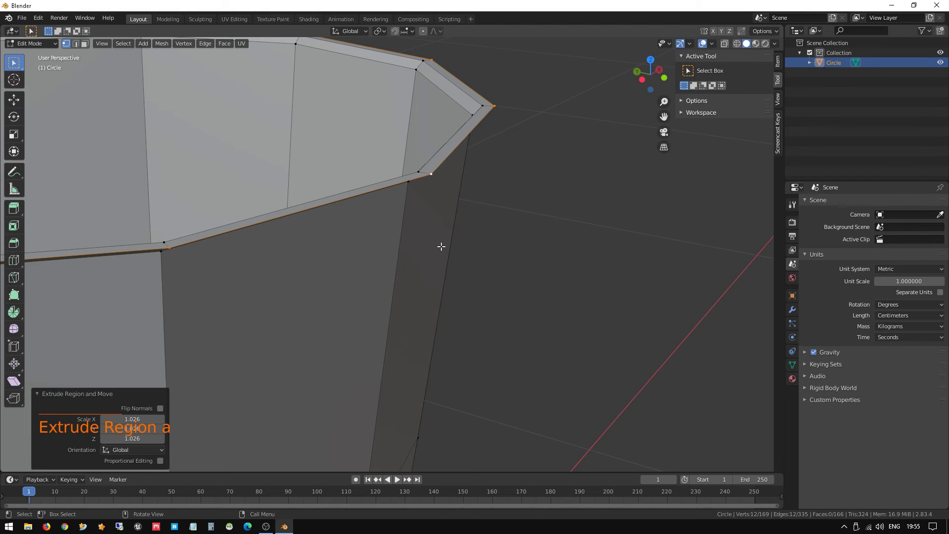
Extrude the rim loop outward again at a scale of about 1.015 and lower it about 0.28 cm along Z
{"action": "scroll", "coordinate": [441, 246], "scroll_direction": "down", "scroll_amount": 1}
{"action": "middle_click_drag", "start_coordinate": [413, 243], "coordinate": [422, 235]}
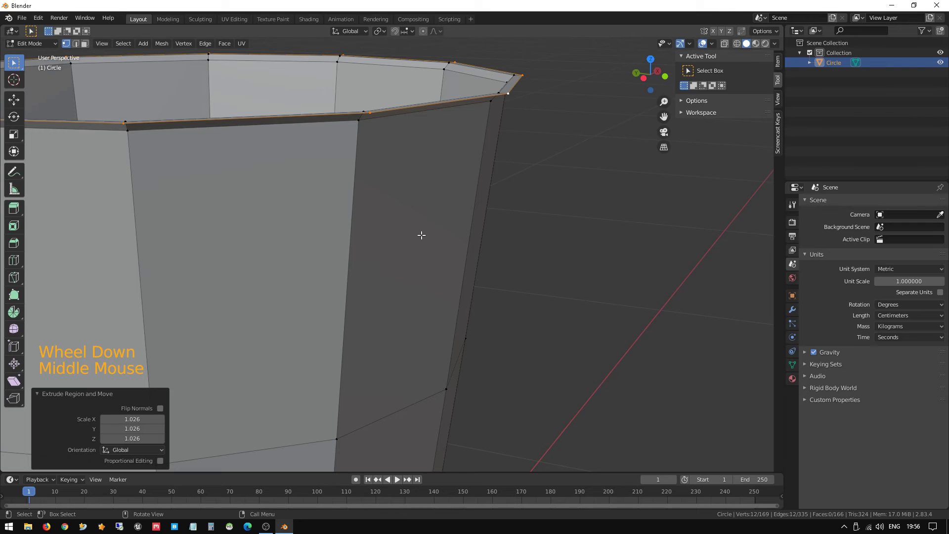
{"action": "key", "text": "e"}
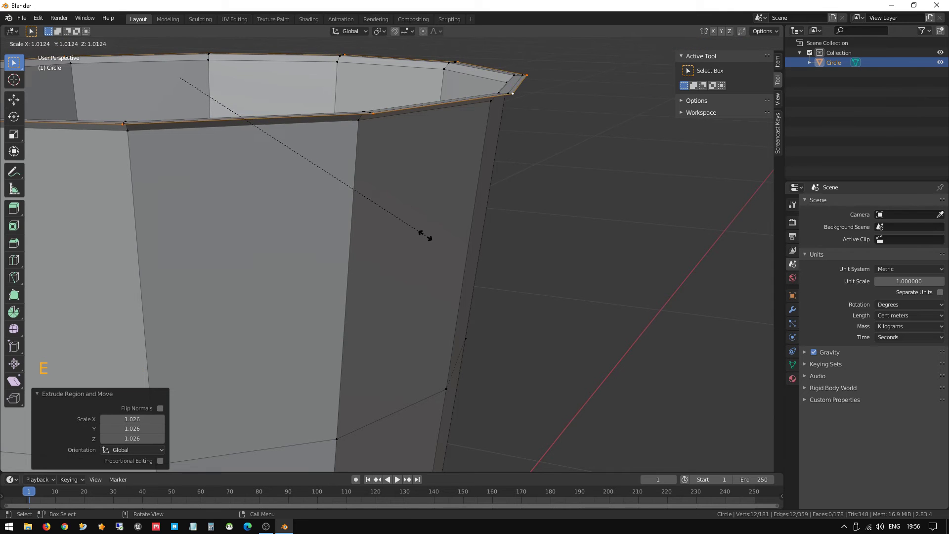
{"action": "left_click", "coordinate": [427, 236]}
{"action": "key", "text": "g"}
{"action": "key", "text": "z"}
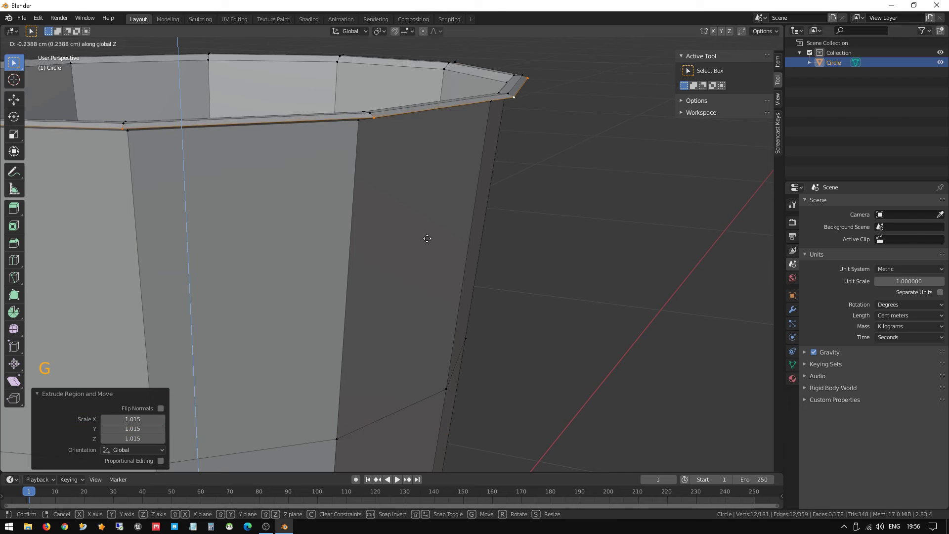
{"action": "left_click", "coordinate": [427, 239]}
{"action": "middle_click_drag", "start_coordinate": [425, 237], "coordinate": [399, 173]}
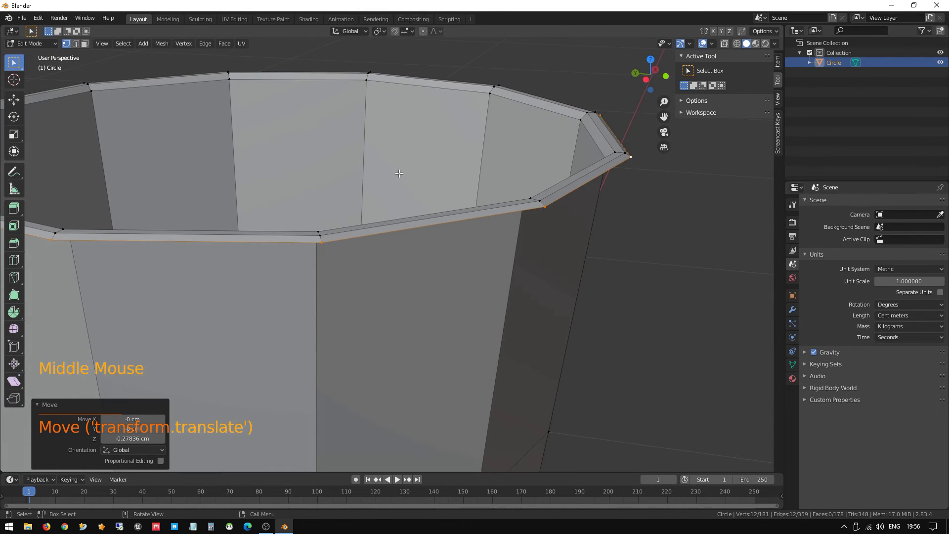
{"action": "middle_click_drag", "start_coordinate": [444, 199], "coordinate": [408, 201]}
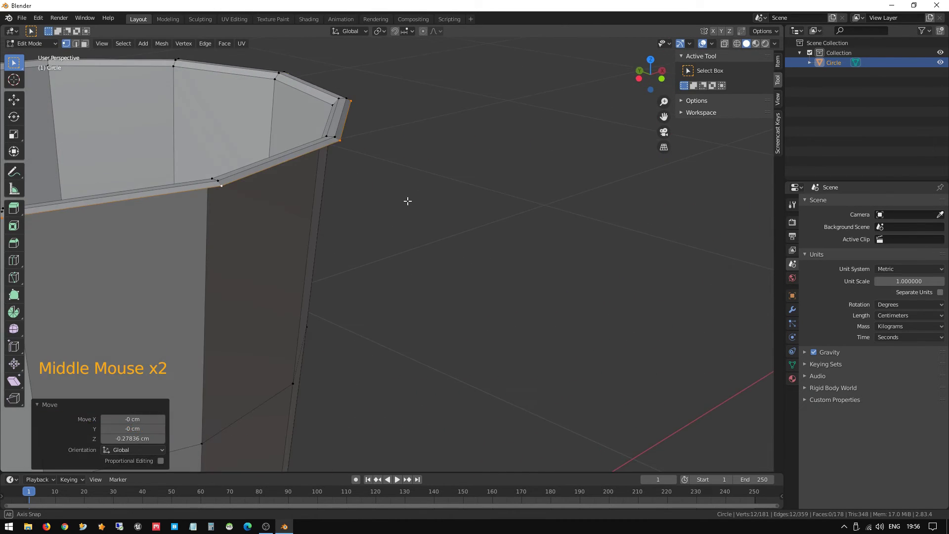
Switch to Object Mode and examine the whole cup, its rim and the underside of its base
{"action": "scroll", "coordinate": [346, 184], "scroll_direction": "down", "scroll_amount": 2}
{"action": "middle_click_drag", "start_coordinate": [316, 214], "coordinate": [350, 211]}
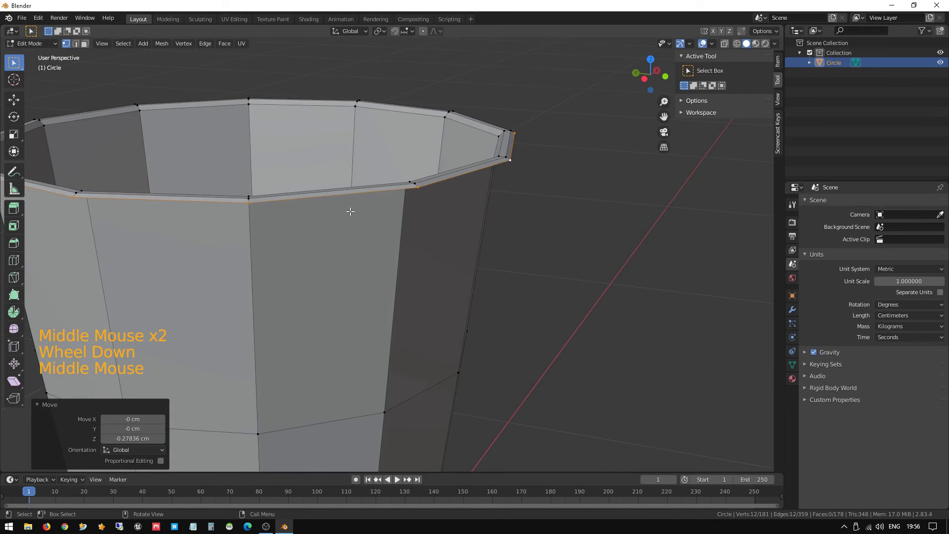
{"action": "key", "text": "Tab"}
{"action": "scroll", "coordinate": [351, 227], "scroll_direction": "down", "scroll_amount": 7}
{"action": "middle_click_drag", "start_coordinate": [364, 246], "coordinate": [391, 172]}
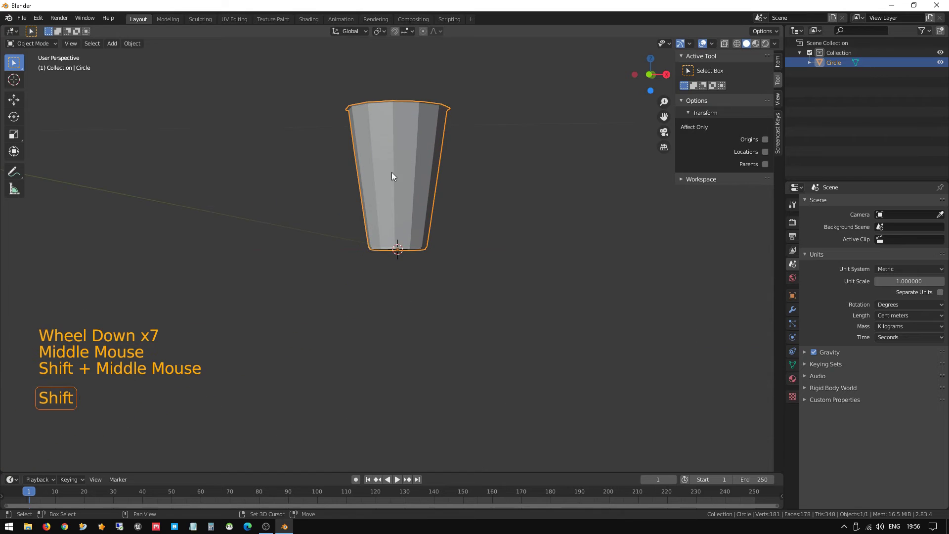
{"action": "scroll", "coordinate": [384, 228], "scroll_direction": "up", "scroll_amount": 10}
{"action": "middle_click_drag", "start_coordinate": [364, 208], "coordinate": [402, 194]}
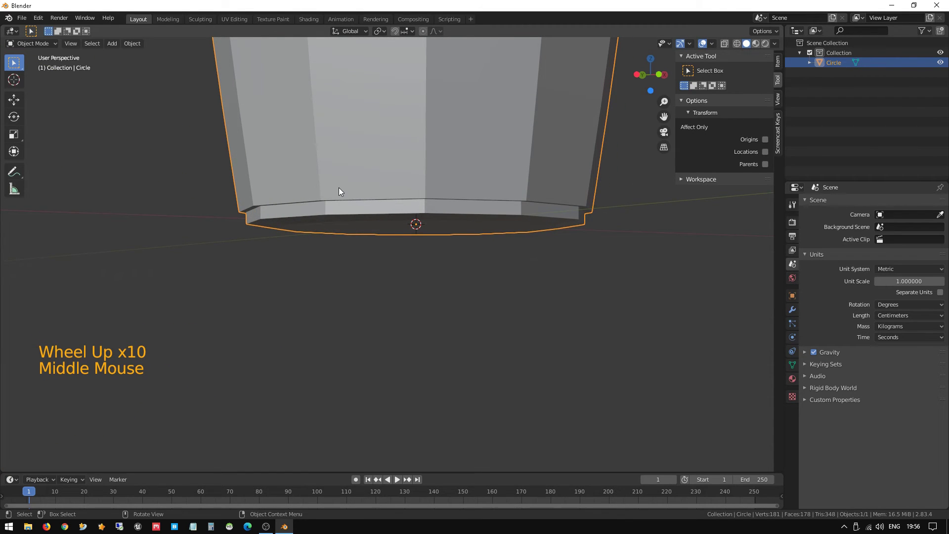
{"action": "scroll", "coordinate": [385, 160], "scroll_direction": "down", "scroll_amount": 1}
{"action": "middle_click_drag", "start_coordinate": [390, 160], "coordinate": [393, 163]}
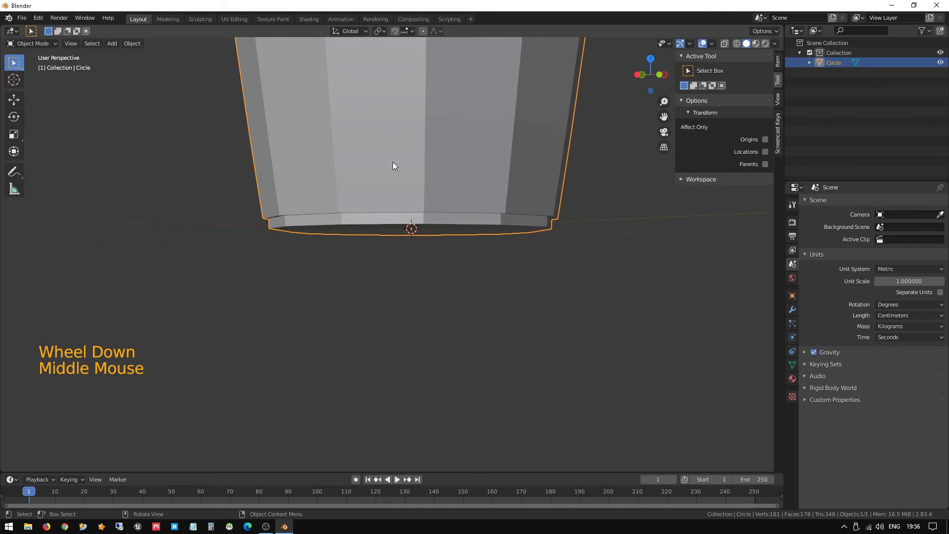
{"action": "middle_click_drag", "start_coordinate": [386, 206], "coordinate": [433, 174]}
{"action": "scroll", "coordinate": [415, 128], "scroll_direction": "down", "scroll_amount": 4}
{"action": "scroll", "coordinate": [411, 227], "scroll_direction": "down", "scroll_amount": 2}
{"action": "middle_click_drag", "start_coordinate": [411, 226], "coordinate": [435, 147]}
{"action": "scroll", "coordinate": [432, 213], "scroll_direction": "up", "scroll_amount": 1}
{"action": "scroll", "coordinate": [432, 213], "scroll_direction": "up", "scroll_amount": 5}
{"action": "middle_click_drag", "start_coordinate": [426, 185], "coordinate": [315, 162], "text": "shift"}
{"action": "scroll", "coordinate": [387, 194], "scroll_direction": "up", "scroll_amount": 1}
{"action": "scroll", "coordinate": [386, 194], "scroll_direction": "up", "scroll_amount": 2}
In Edit Mode, select the recessed edge loop just above the cup's foot and lower it slightly along Z
{"action": "key", "text": "Tab"}
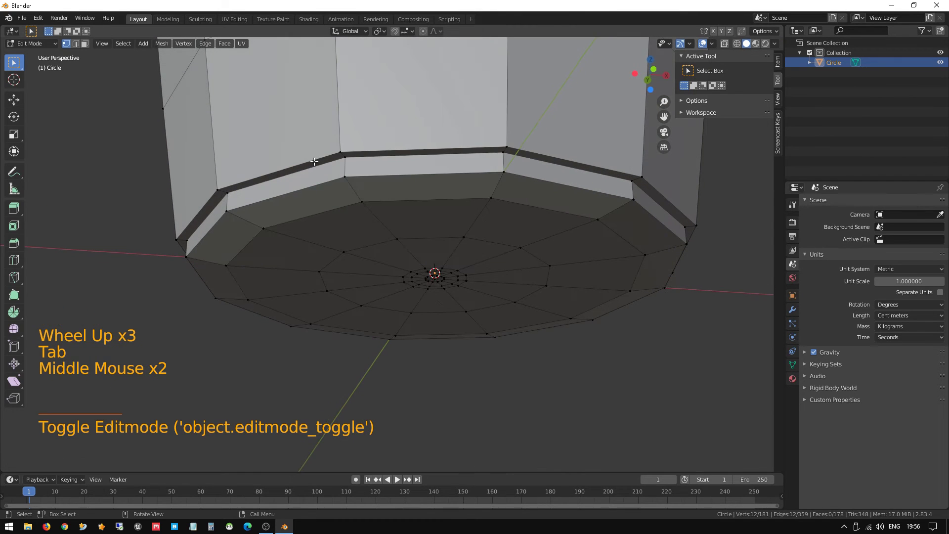
{"action": "left_click", "coordinate": [320, 173]}
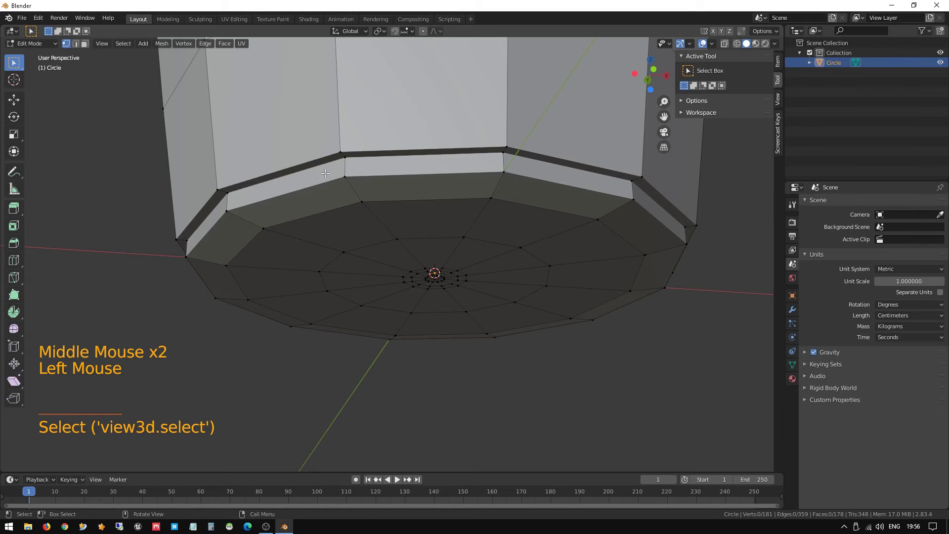
{"action": "scroll", "coordinate": [325, 175], "scroll_direction": "up", "scroll_amount": 3}
{"action": "middle_click_drag", "start_coordinate": [326, 178], "coordinate": [379, 210], "text": "shift"}
{"action": "key", "text": "2"}
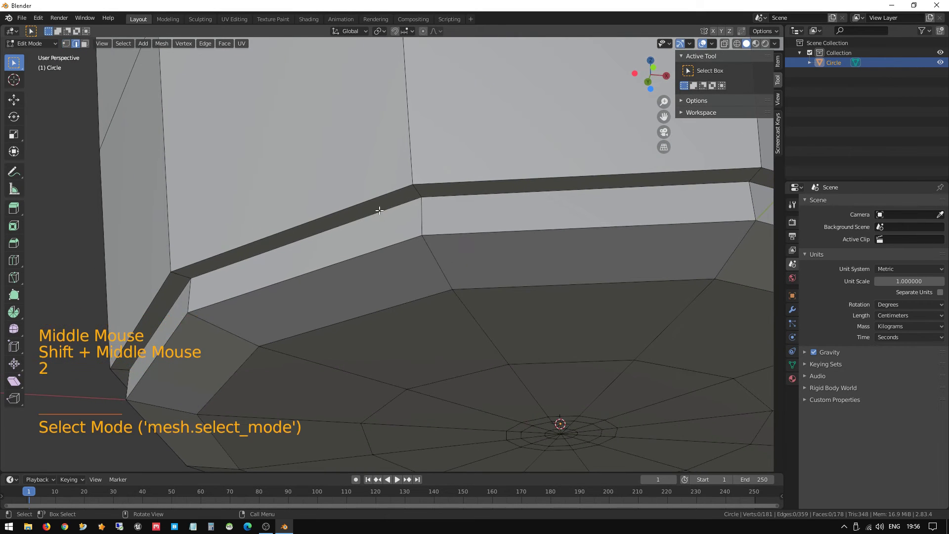
{"action": "left_click", "coordinate": [382, 212], "text": "alt"}
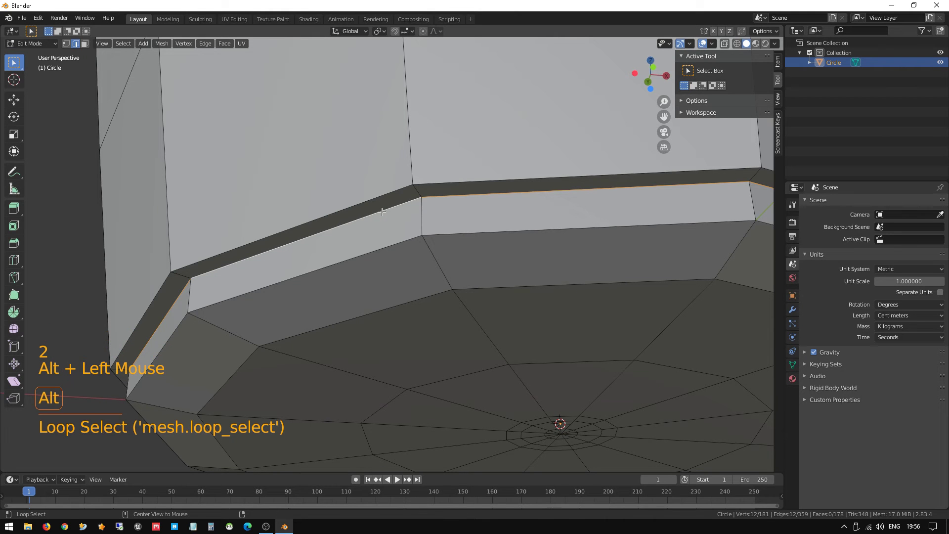
{"action": "middle_click_drag", "start_coordinate": [382, 212], "coordinate": [364, 206]}
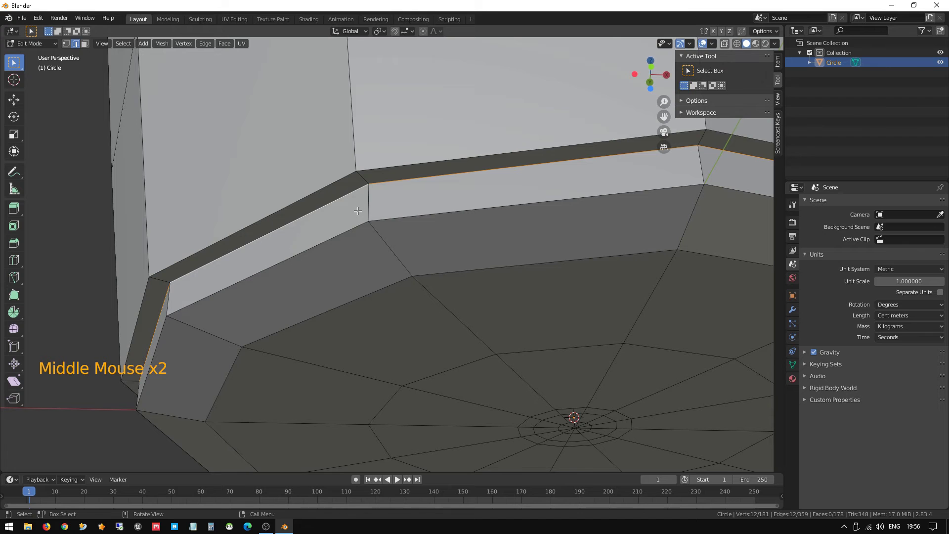
{"action": "key", "text": "g"}
{"action": "key", "text": "z"}
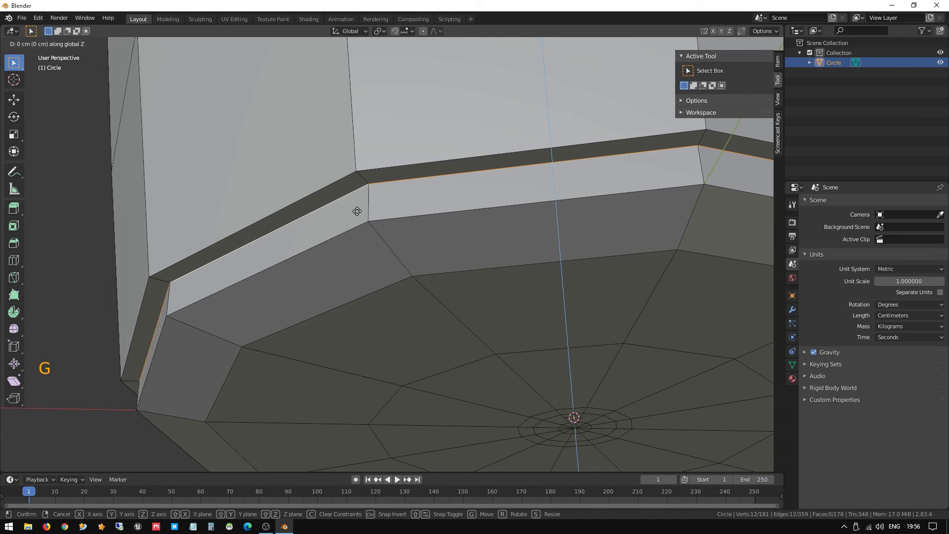
{"action": "left_click", "coordinate": [357, 215]}
Bevel the edge loop at the lower end of the cup's outer wall with about 0.288 cm offset and 3 segments
{"action": "middle_click_drag", "start_coordinate": [357, 216], "coordinate": [371, 231]}
{"action": "left_click", "coordinate": [377, 239]}
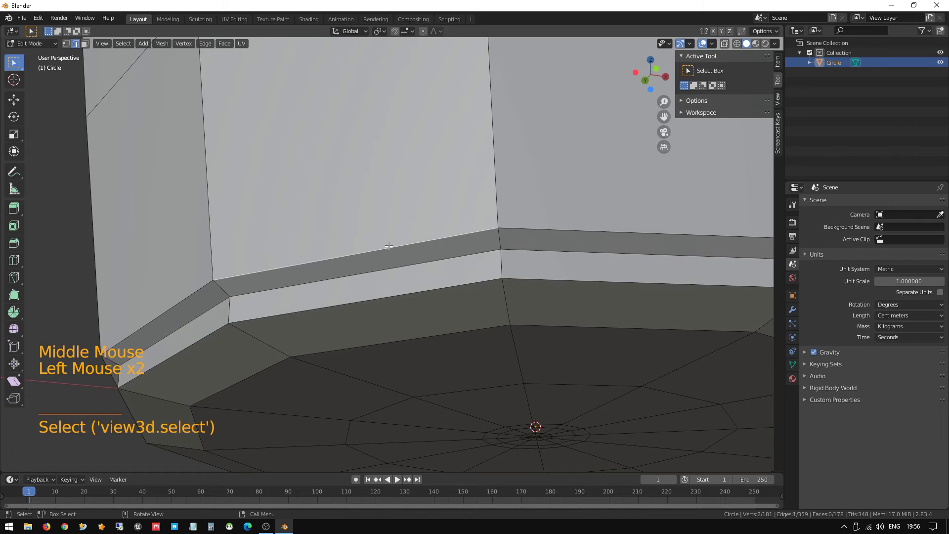
{"action": "left_click", "coordinate": [389, 246], "text": "alt"}
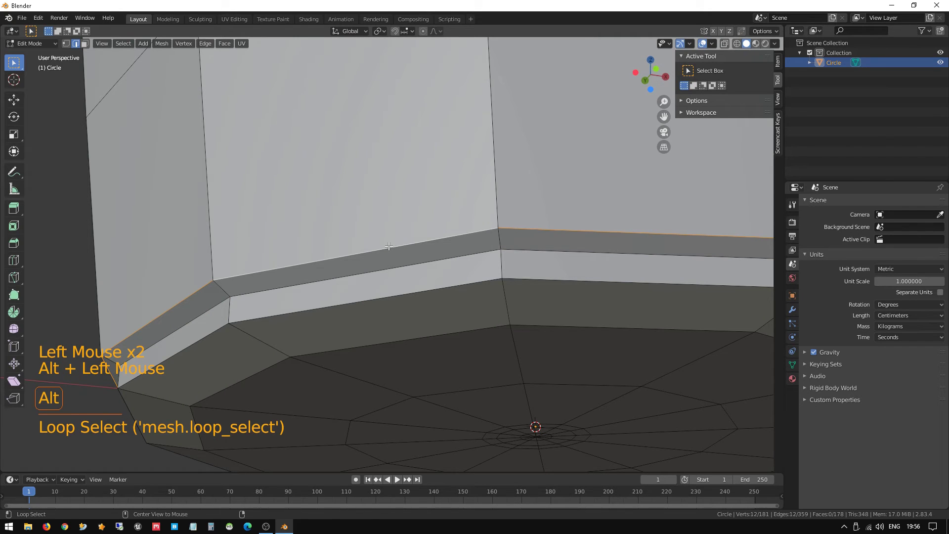
{"action": "key", "text": "ctrl+b"}
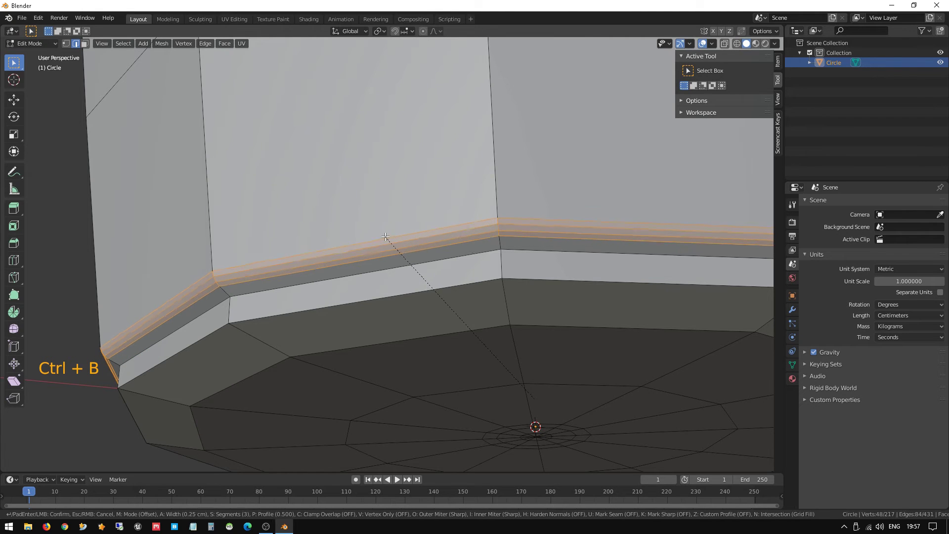
{"action": "left_click", "coordinate": [385, 237]}
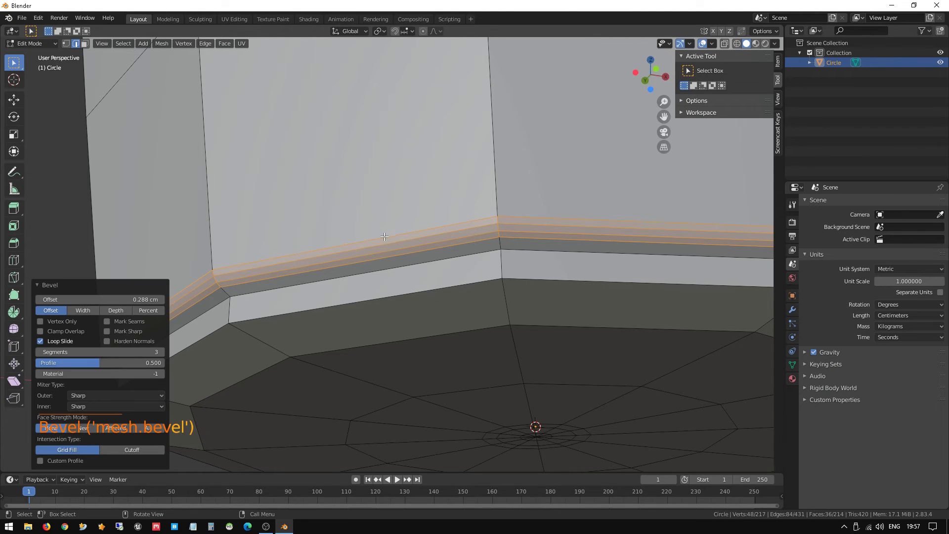
Bevel the edge loop around the outer edge of the cup's foot with about 0.305 cm offset and 3 segments
{"action": "left_click", "coordinate": [381, 290]}
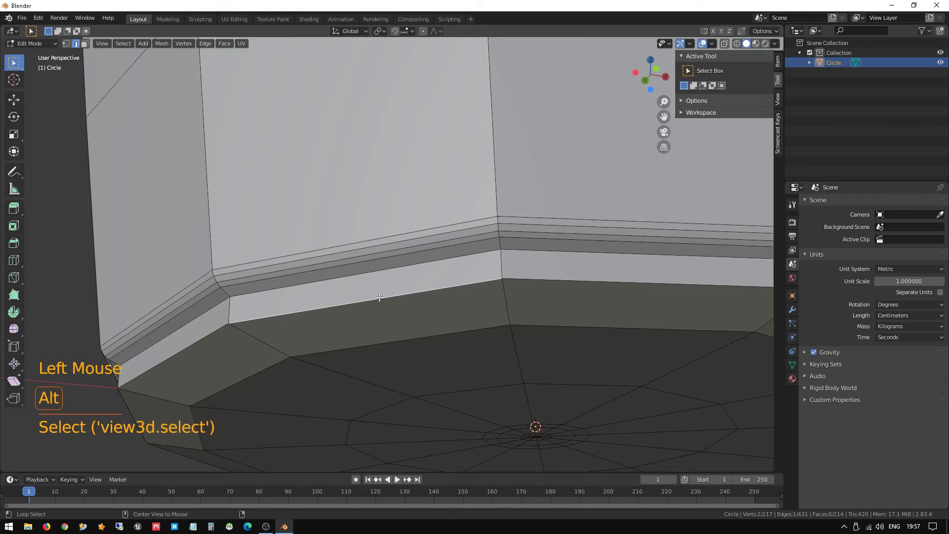
{"action": "left_click", "coordinate": [380, 297], "text": "alt"}
{"action": "key", "text": "ctrl+b"}
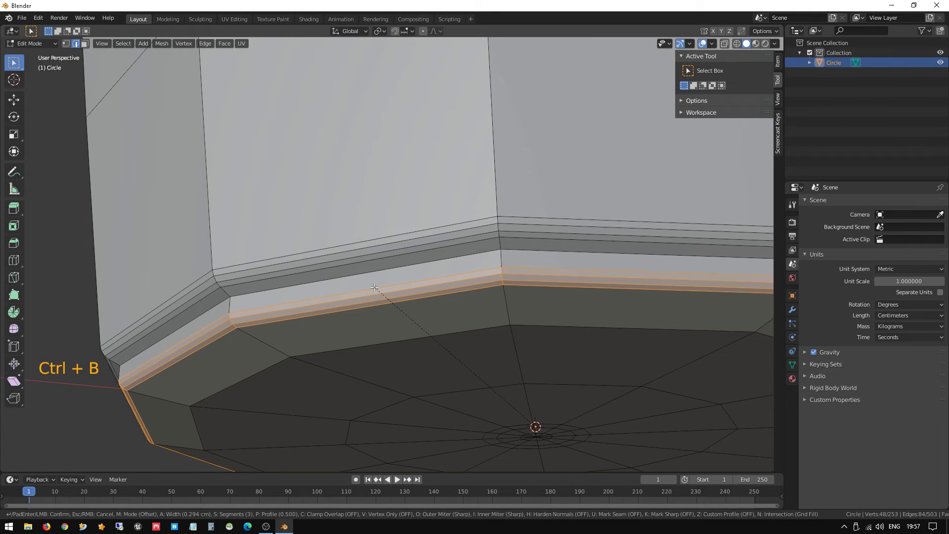
{"action": "scroll", "coordinate": [375, 287], "scroll_direction": "down", "scroll_amount": 2}
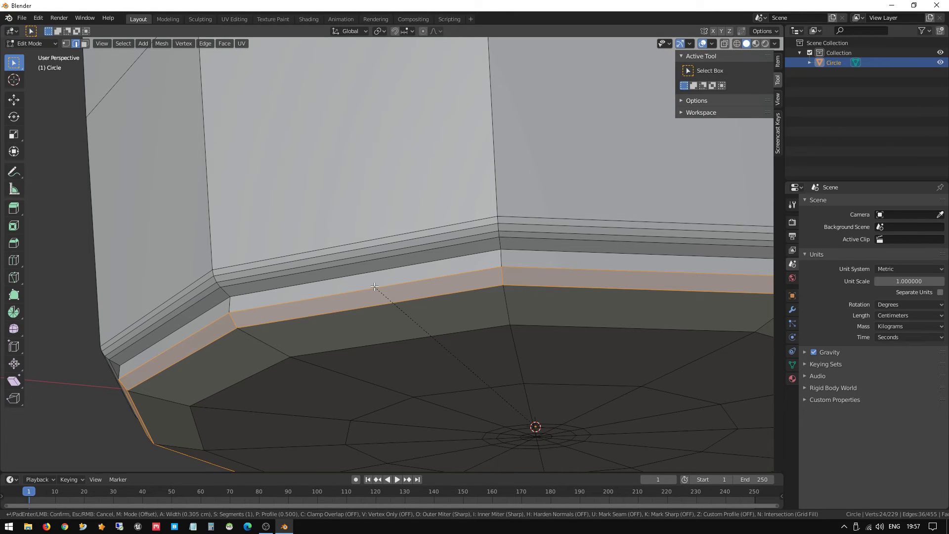
{"action": "scroll", "coordinate": [374, 287], "scroll_direction": "up", "scroll_amount": 2}
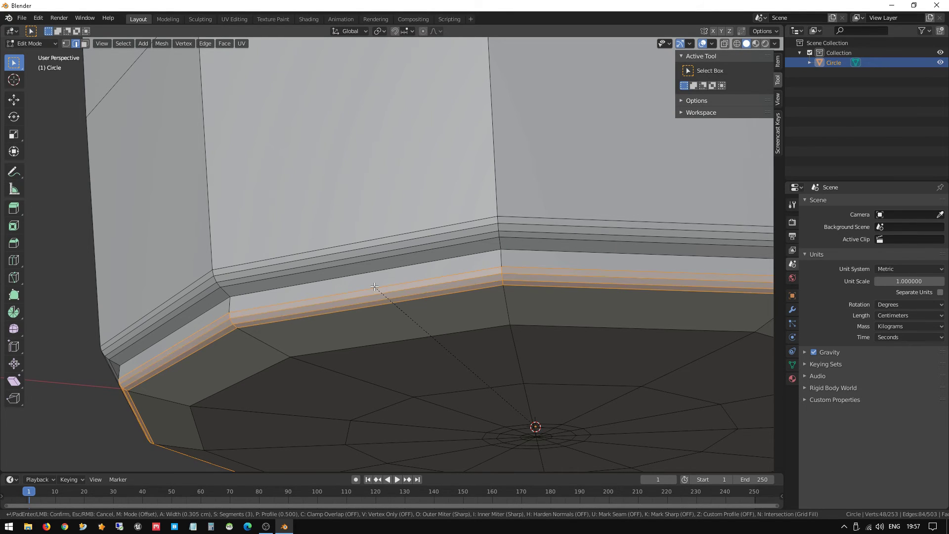
{"action": "left_click", "coordinate": [375, 287]}
Return to Object Mode and examine the beveled base, the whole cup and the underside of the rim lip
{"action": "scroll", "coordinate": [376, 285], "scroll_direction": "down", "scroll_amount": 3}
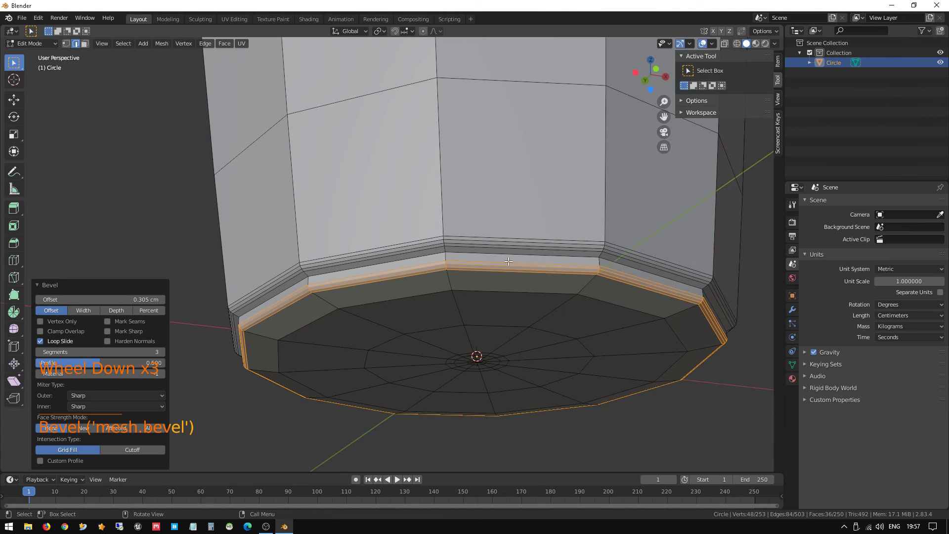
{"action": "middle_click_drag", "start_coordinate": [381, 282], "coordinate": [442, 283]}
{"action": "key", "text": "Tab"}
{"action": "scroll", "coordinate": [442, 282], "scroll_direction": "down", "scroll_amount": 3}
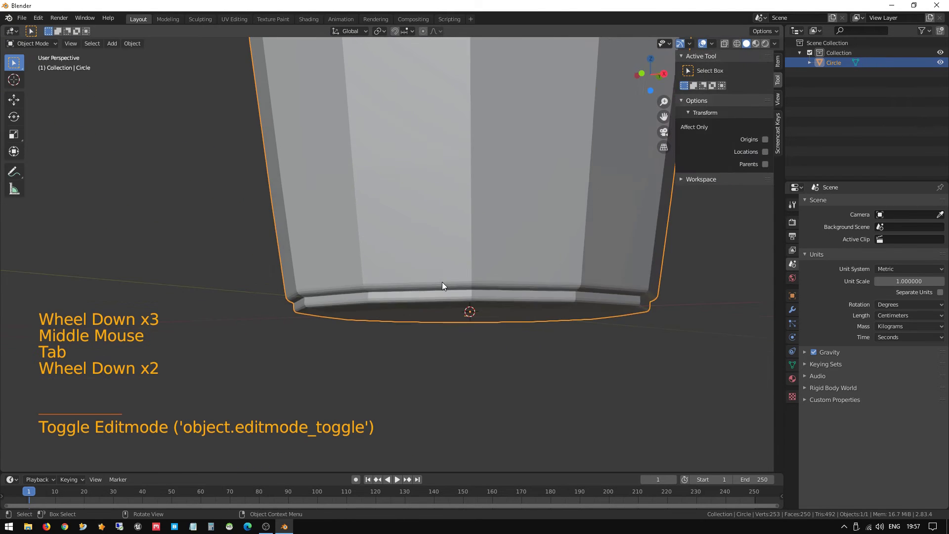
{"action": "middle_click_drag", "start_coordinate": [394, 238], "coordinate": [417, 253]}
{"action": "scroll", "coordinate": [432, 265], "scroll_direction": "down", "scroll_amount": 2}
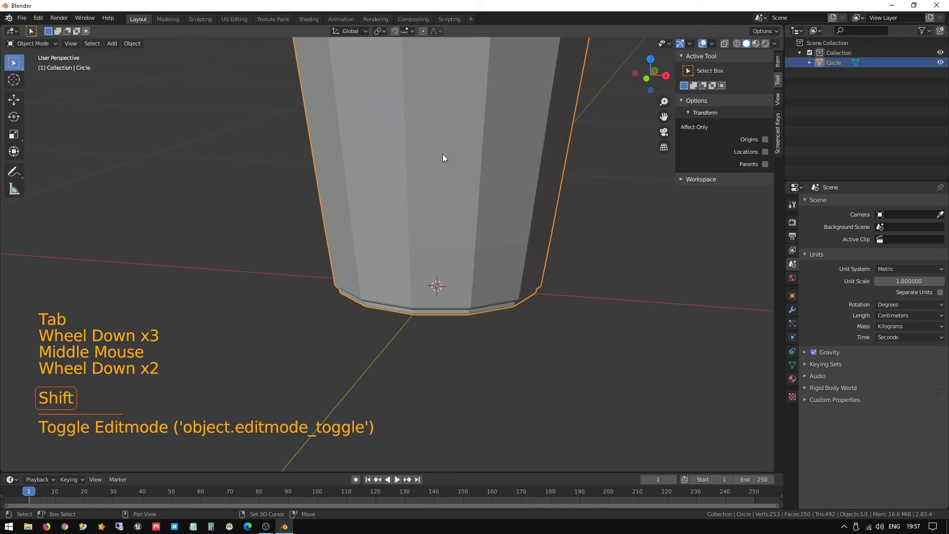
{"action": "middle_click_drag", "start_coordinate": [443, 156], "coordinate": [408, 352], "text": "shift"}
{"action": "scroll", "coordinate": [407, 327], "scroll_direction": "down", "scroll_amount": 3}
{"action": "middle_click_drag", "start_coordinate": [408, 308], "coordinate": [396, 267], "text": "shift"}
{"action": "middle_click_drag", "start_coordinate": [449, 243], "coordinate": [475, 193]}
{"action": "scroll", "coordinate": [454, 143], "scroll_direction": "up", "scroll_amount": 3}
{"action": "middle_click_drag", "start_coordinate": [489, 95], "coordinate": [440, 229], "text": "shift"}
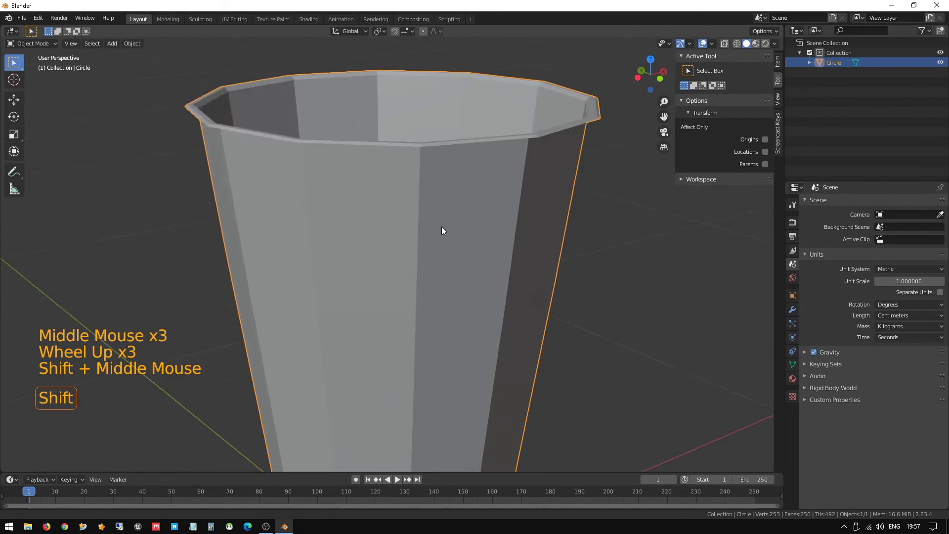
{"action": "scroll", "coordinate": [407, 284], "scroll_direction": "up", "scroll_amount": 3}
{"action": "middle_click_drag", "start_coordinate": [421, 301], "coordinate": [434, 217]}
{"action": "scroll", "coordinate": [478, 292], "scroll_direction": "down", "scroll_amount": 1}
{"action": "scroll", "coordinate": [403, 209], "scroll_direction": "down", "scroll_amount": 4}
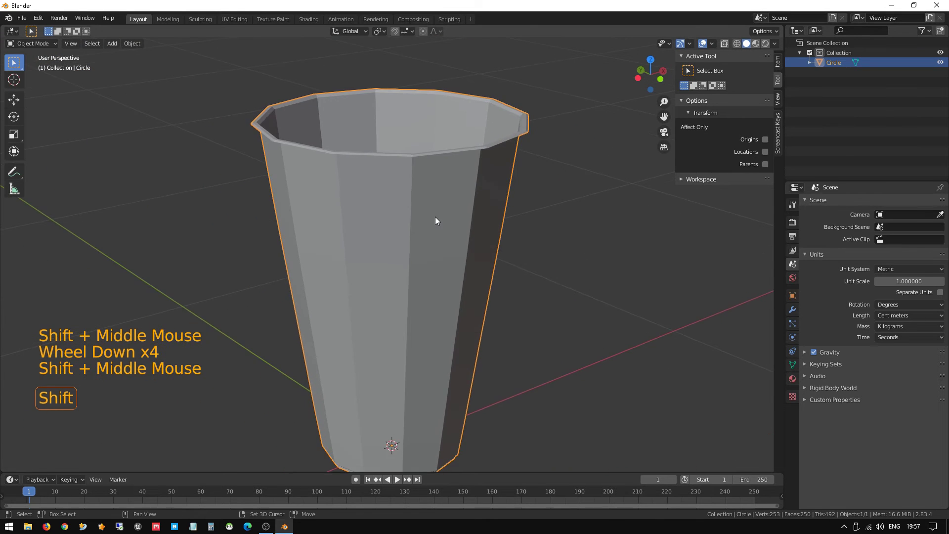
{"action": "scroll", "coordinate": [416, 280], "scroll_direction": "down", "scroll_amount": 1}
{"action": "middle_click_drag", "start_coordinate": [416, 280], "coordinate": [449, 257], "text": "shift"}
{"action": "scroll", "coordinate": [415, 278], "scroll_direction": "up", "scroll_amount": 1}
{"action": "scroll", "coordinate": [411, 296], "scroll_direction": "up", "scroll_amount": 6}
{"action": "scroll", "coordinate": [406, 296], "scroll_direction": "down", "scroll_amount": 2}
{"action": "scroll", "coordinate": [413, 317], "scroll_direction": "up", "scroll_amount": 3}
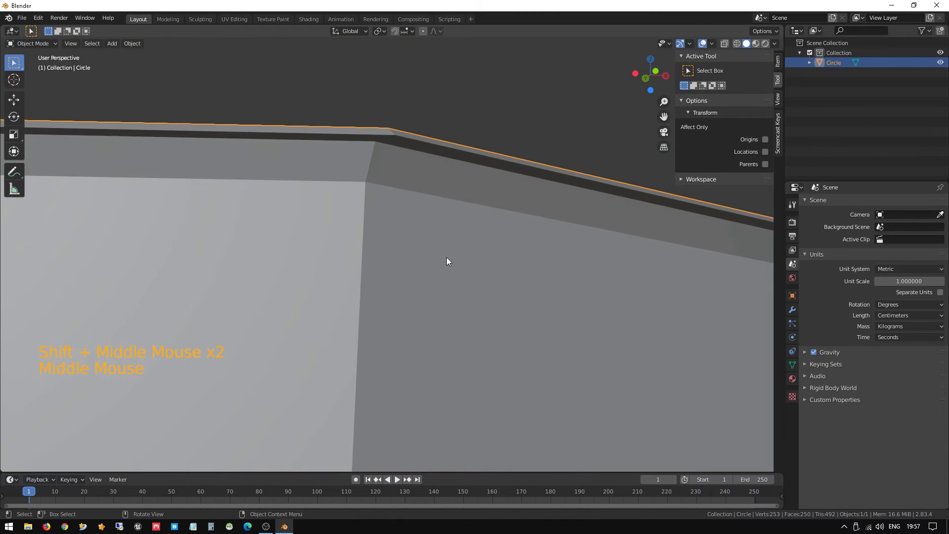
Add a Solidify modifier to the cup and inspect the thickened rim
{"action": "left_click", "coordinate": [793, 313]}
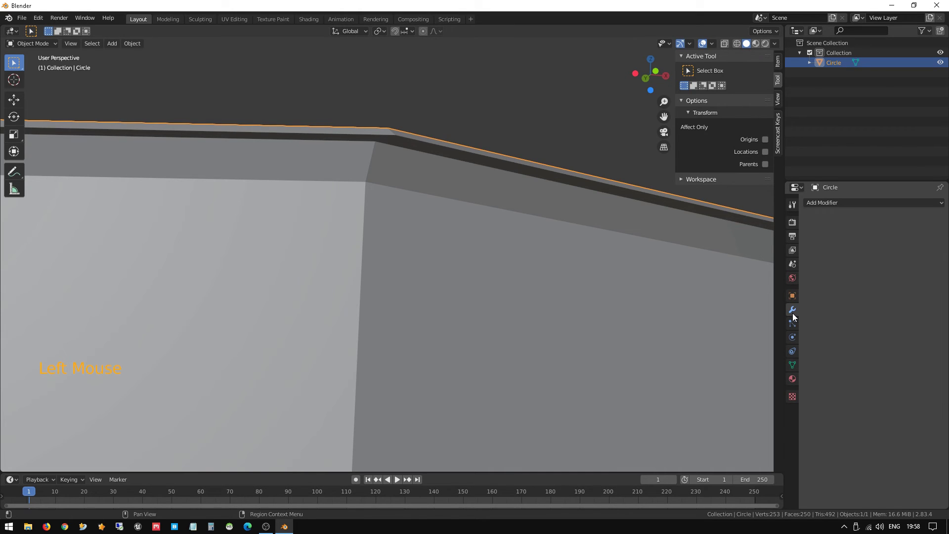
{"action": "left_click", "coordinate": [836, 204]}
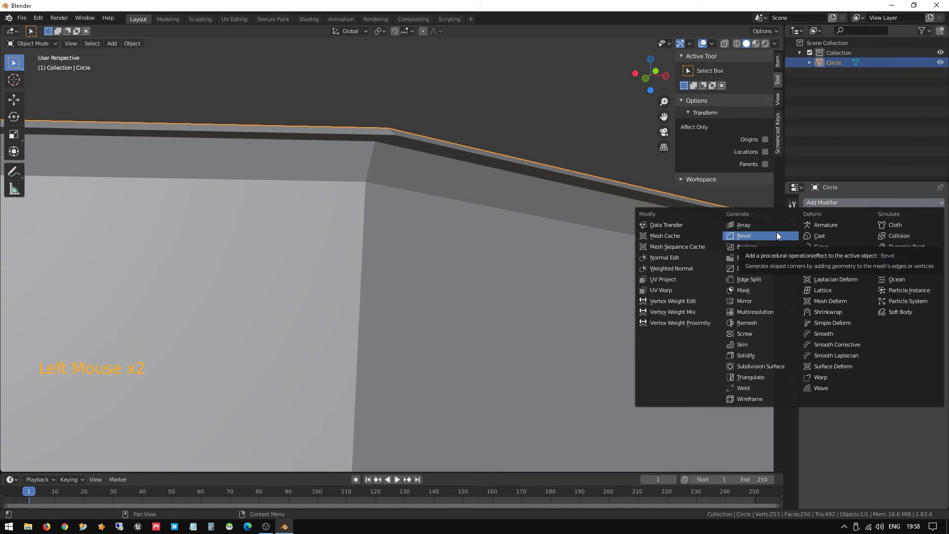
{"action": "left_click", "coordinate": [751, 354]}
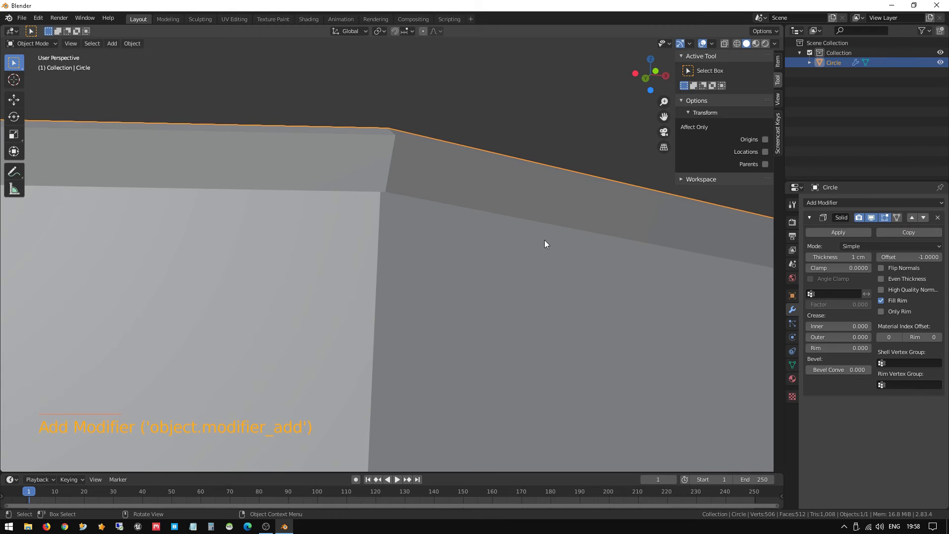
{"action": "middle_click_drag", "start_coordinate": [544, 240], "coordinate": [564, 324]}
{"action": "scroll", "coordinate": [519, 235], "scroll_direction": "down", "scroll_amount": 3}
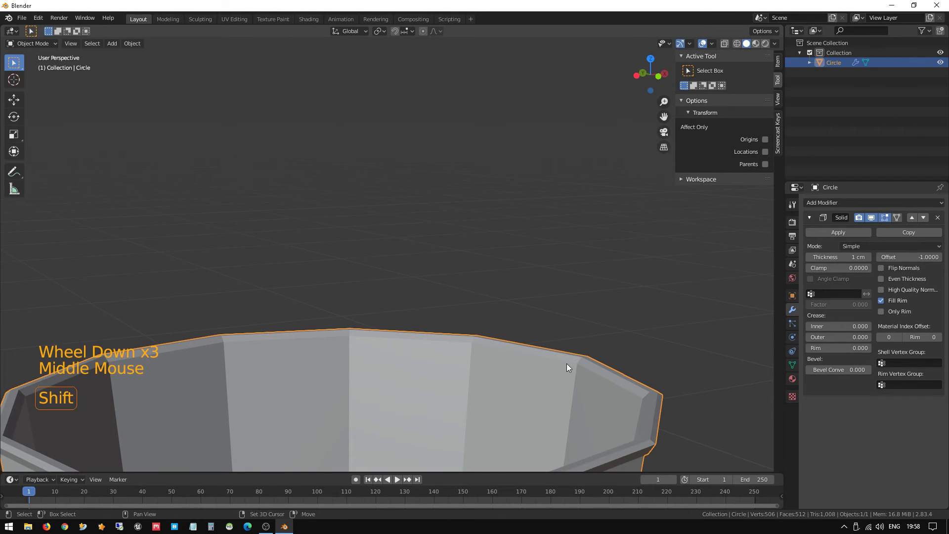
{"action": "middle_click_drag", "start_coordinate": [567, 364], "coordinate": [547, 248], "text": "shift"}
{"action": "scroll", "coordinate": [637, 271], "scroll_direction": "up", "scroll_amount": 2}
{"action": "mouse_move", "coordinate": [618, 274]}
{"action": "middle_mouse_down"}
{"action": "mouse_move", "coordinate": [610, 265]}
{"action": "mouse_move", "coordinate": [591, 276]}
{"action": "mouse_move", "coordinate": [605, 276]}
{"action": "middle_mouse_up"}
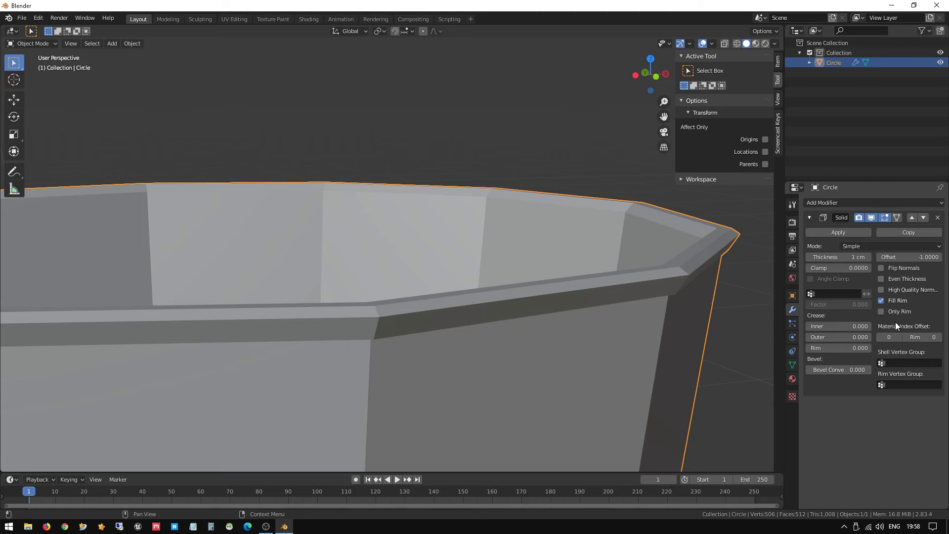
Enable Even Thickness on the Solidify modifier and set its thickness to 0.8 cm
{"action": "left_click", "coordinate": [881, 279]}
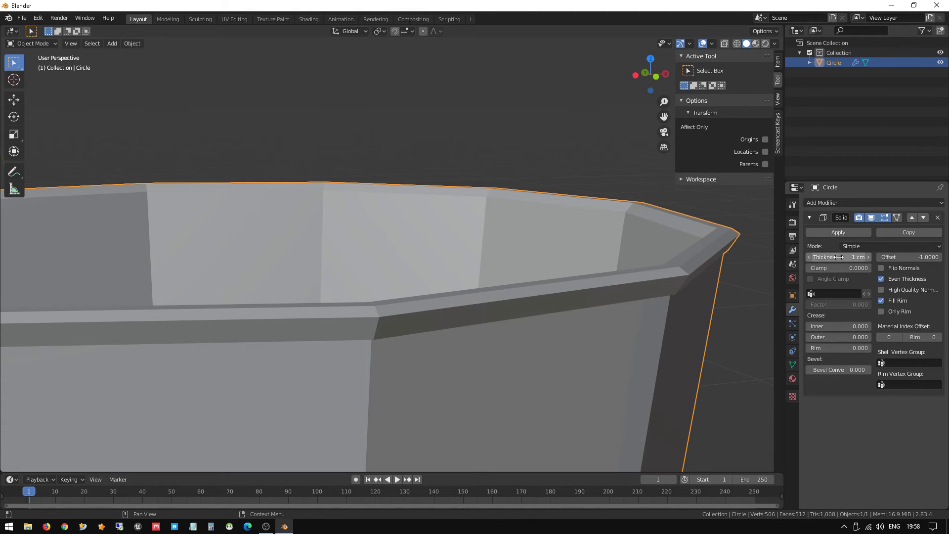
{"action": "mouse_move", "coordinate": [838, 257]}
{"action": "left_mouse_down"}
{"action": "mouse_move", "coordinate": [870, 257]}
{"action": "mouse_move", "coordinate": [813, 257]}
{"action": "mouse_move", "coordinate": [846, 257]}
{"action": "left_mouse_up"}
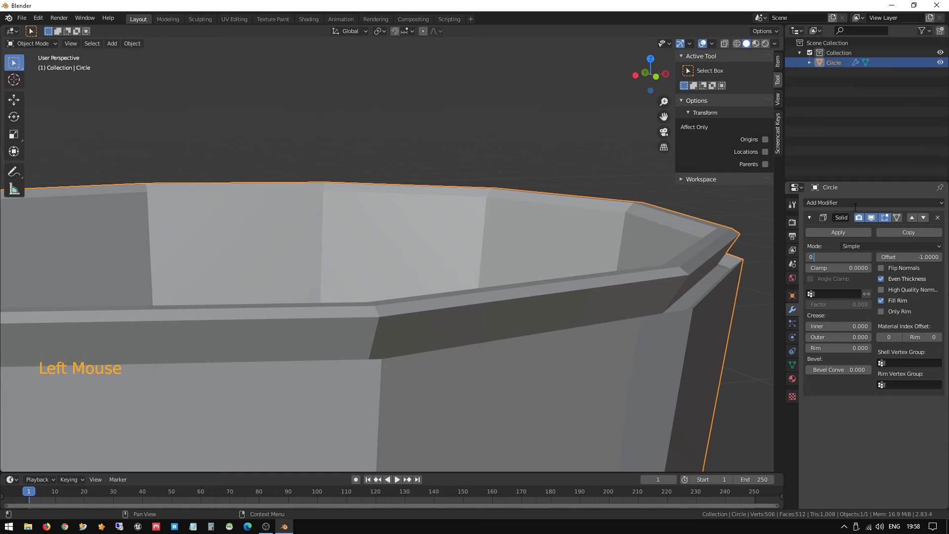
{"action": "type", "text": "0.80"}
{"action": "key", "text": "Return"}
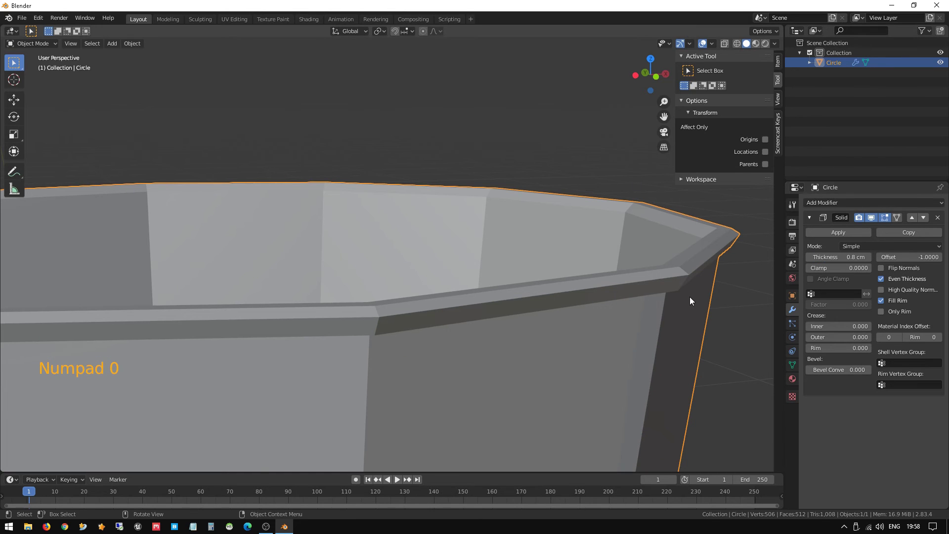
Reduce the Solidify modifier's thickness to 0.1 cm
{"action": "middle_click_drag", "start_coordinate": [690, 298], "coordinate": [701, 289]}
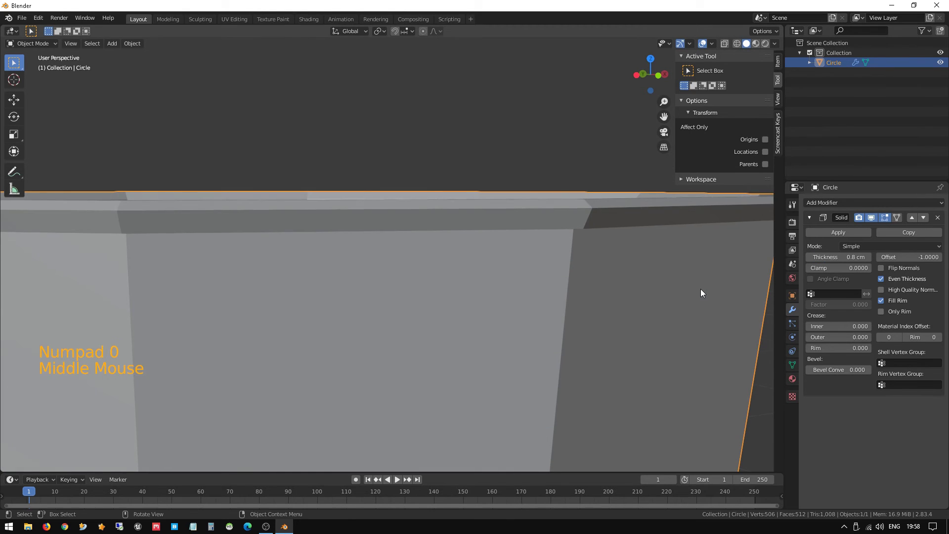
{"action": "left_click", "coordinate": [856, 257]}
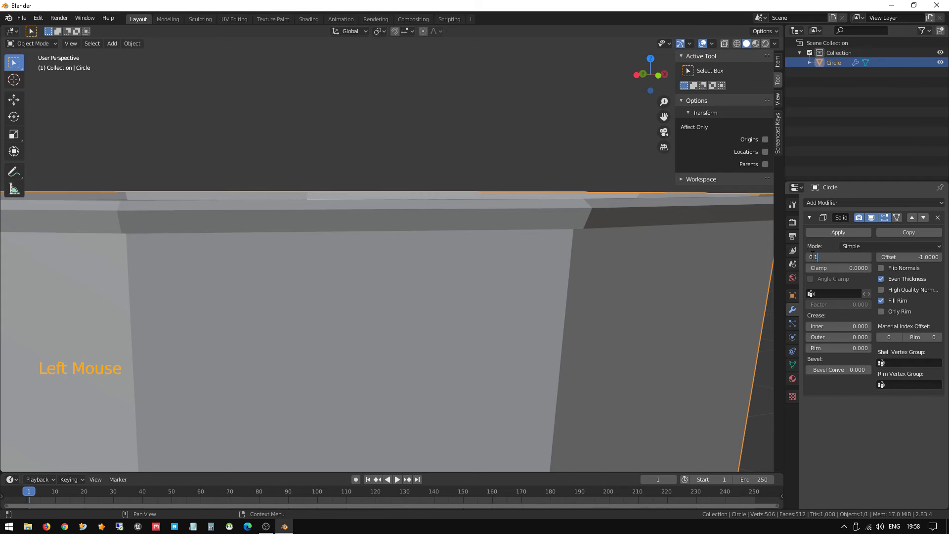
{"action": "key", "text": "Return"}
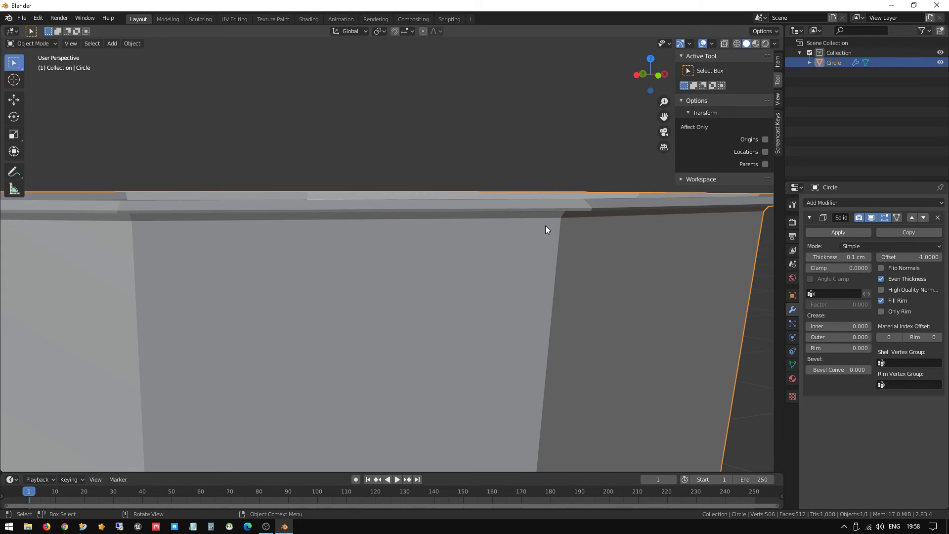
Toggle the Solidify modifier's viewport display off and on to compare a rim corner with and without thickness
{"action": "scroll", "coordinate": [544, 222], "scroll_direction": "up", "scroll_amount": 2}
{"action": "middle_click_drag", "start_coordinate": [544, 220], "coordinate": [563, 186], "text": "shift"}
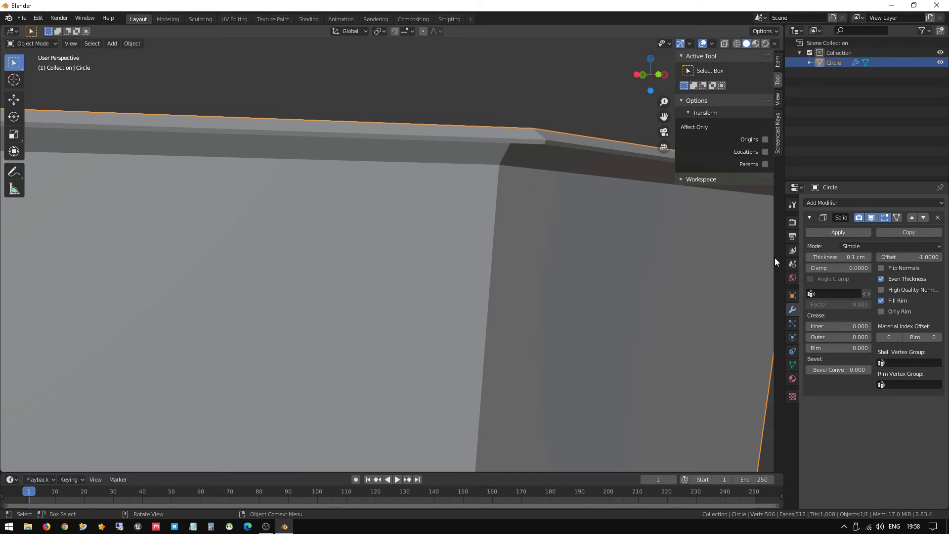
{"action": "left_click", "coordinate": [871, 218]}
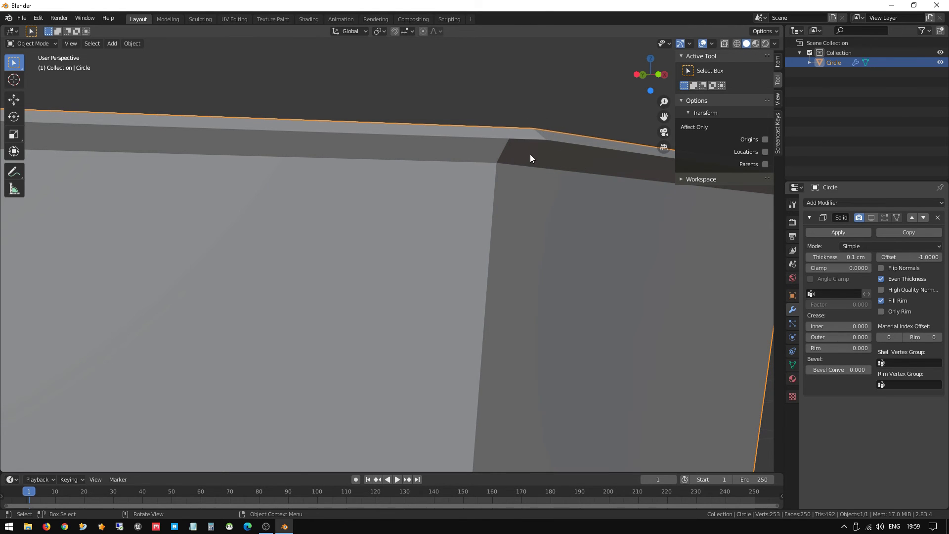
{"action": "mouse_move", "coordinate": [530, 155]}
{"action": "middle_mouse_down"}
{"action": "mouse_move", "coordinate": [523, 159]}
{"action": "mouse_move", "coordinate": [530, 155]}
{"action": "middle_mouse_up"}
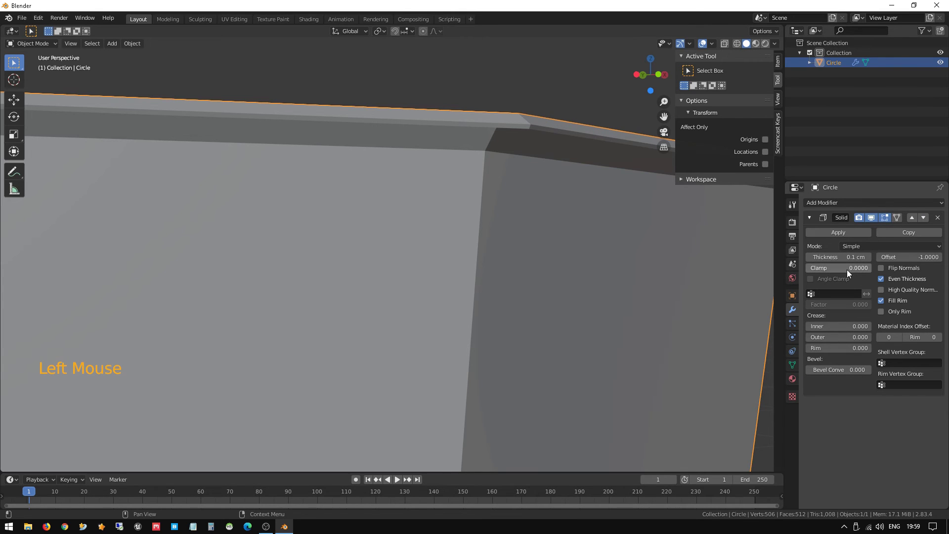
{"action": "middle_click_drag", "start_coordinate": [542, 143], "coordinate": [559, 150]}
Apply the Solidify modifier to the cup
{"action": "scroll", "coordinate": [560, 153], "scroll_direction": "down", "scroll_amount": 7}
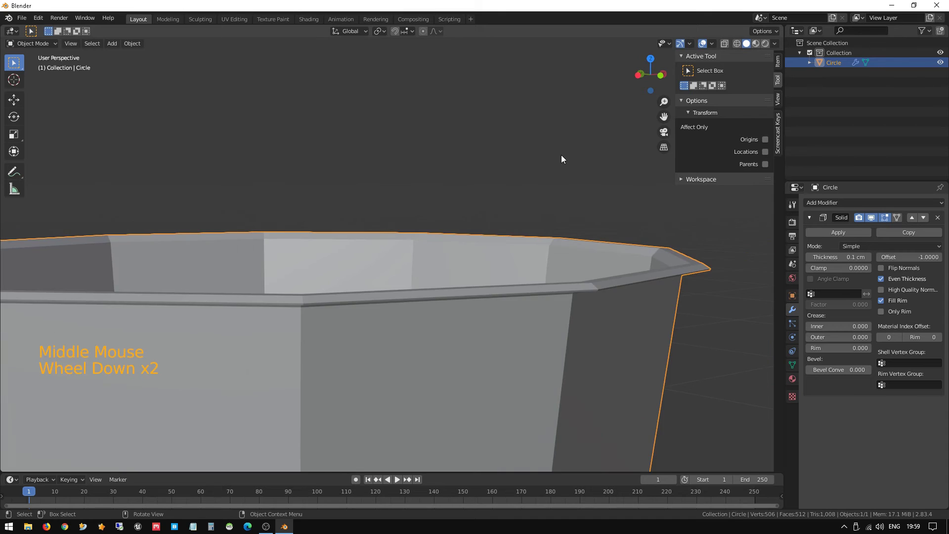
{"action": "scroll", "coordinate": [542, 190], "scroll_direction": "down", "scroll_amount": 1}
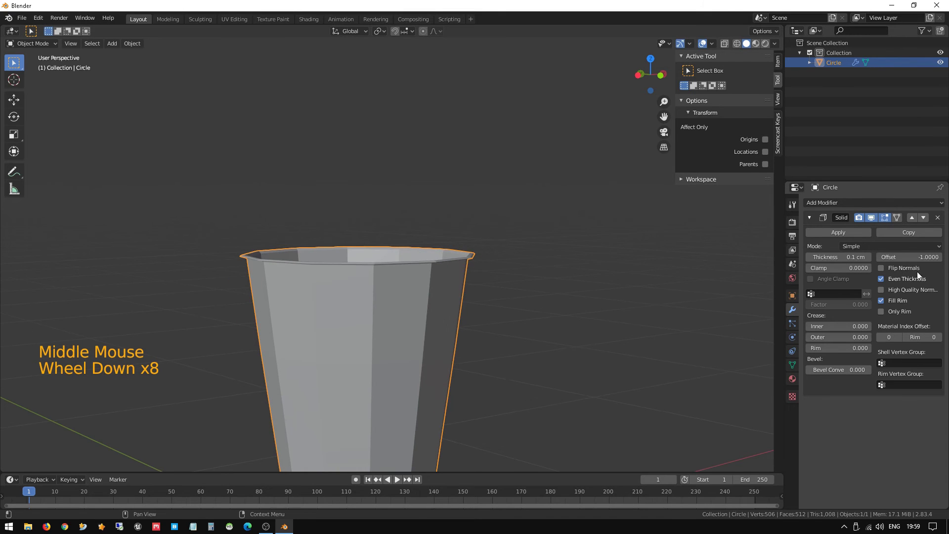
{"action": "left_click", "coordinate": [851, 233]}
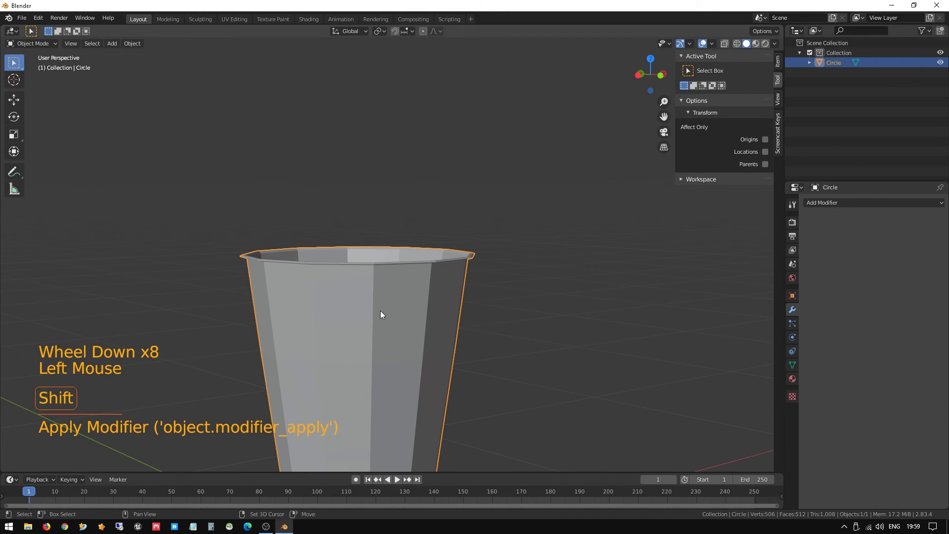
Select a single vertex on the cup's rim in Edit Mode and inspect the thickened lip around it
{"action": "middle_click_drag", "start_coordinate": [380, 315], "coordinate": [444, 267], "text": "shift"}
{"action": "scroll", "coordinate": [491, 225], "scroll_direction": "up", "scroll_amount": 1}
{"action": "middle_click_drag", "start_coordinate": [492, 225], "coordinate": [460, 331], "text": "shift"}
{"action": "scroll", "coordinate": [448, 299], "scroll_direction": "up", "scroll_amount": 3}
{"action": "key", "text": "Tab"}
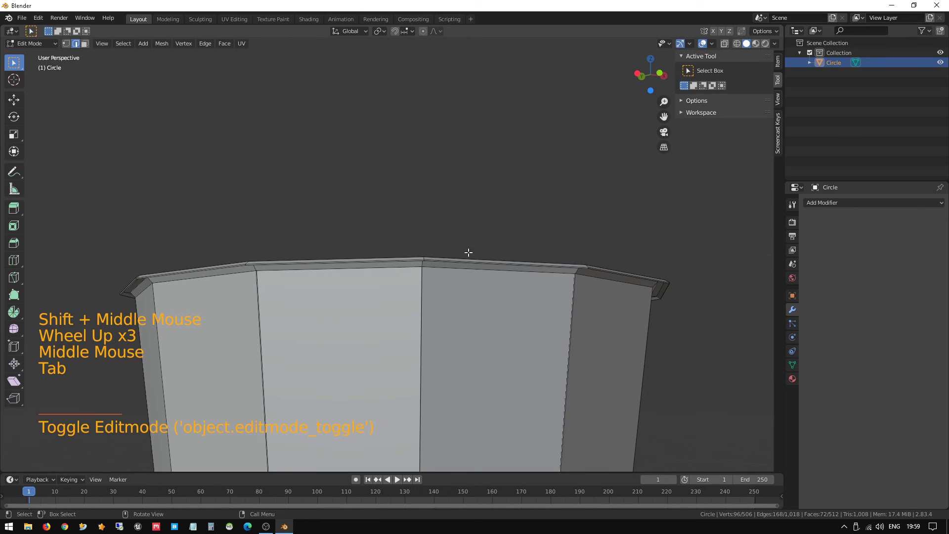
{"action": "key", "text": "1"}
{"action": "left_click", "coordinate": [424, 257]}
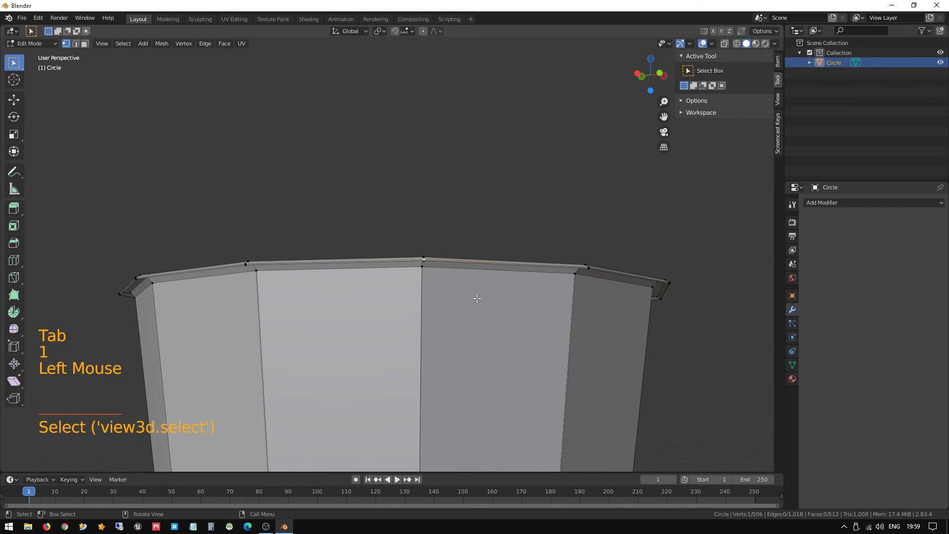
{"action": "key", "text": "KP_Decimal"}
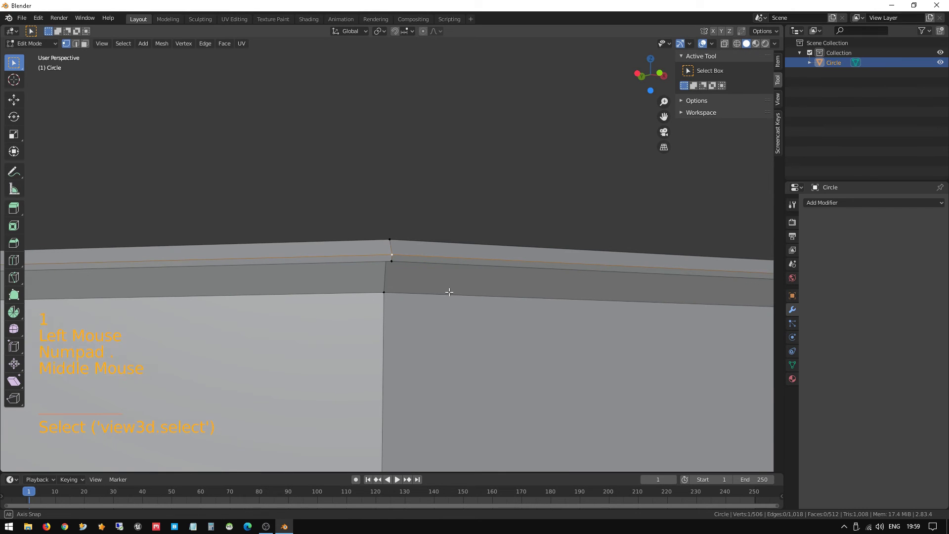
{"action": "middle_click_drag", "start_coordinate": [449, 292], "coordinate": [391, 277]}
{"action": "scroll", "coordinate": [417, 275], "scroll_direction": "down", "scroll_amount": 4}
{"action": "scroll", "coordinate": [394, 280], "scroll_direction": "down", "scroll_amount": 4}
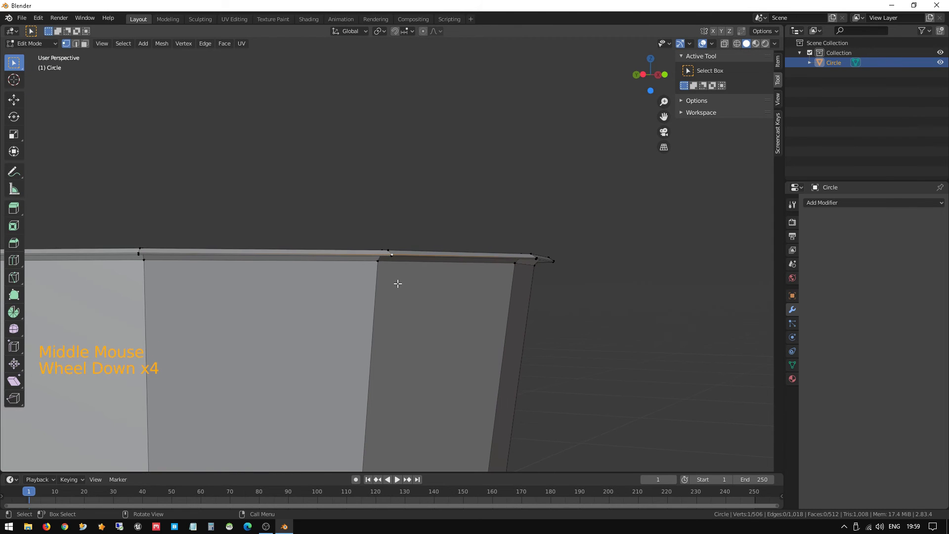
Return to Object Mode and examine the cup's rim, interior and side walls
{"action": "key", "text": "Tab"}
{"action": "scroll", "coordinate": [322, 290], "scroll_direction": "down", "scroll_amount": 4}
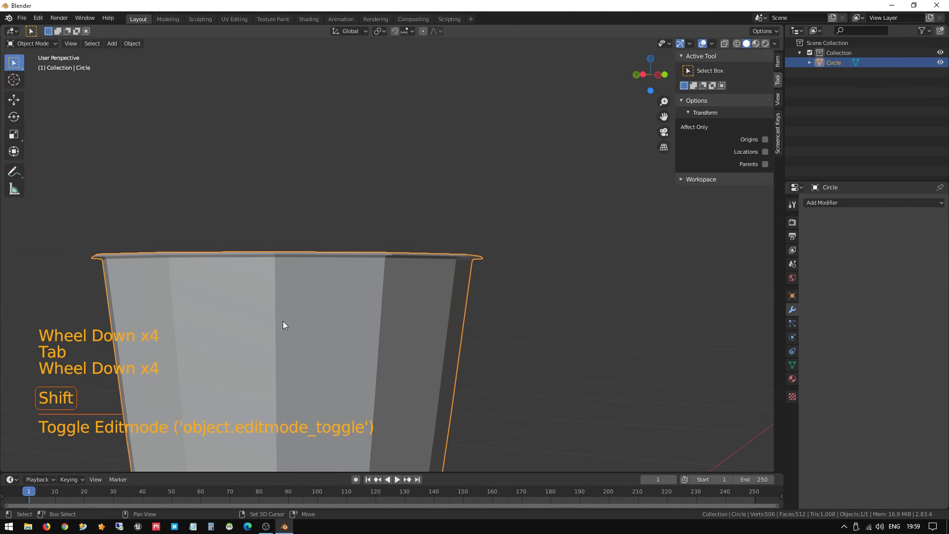
{"action": "middle_click_drag", "start_coordinate": [284, 325], "coordinate": [409, 275], "text": "shift"}
{"action": "middle_click_drag", "start_coordinate": [473, 223], "coordinate": [466, 248]}
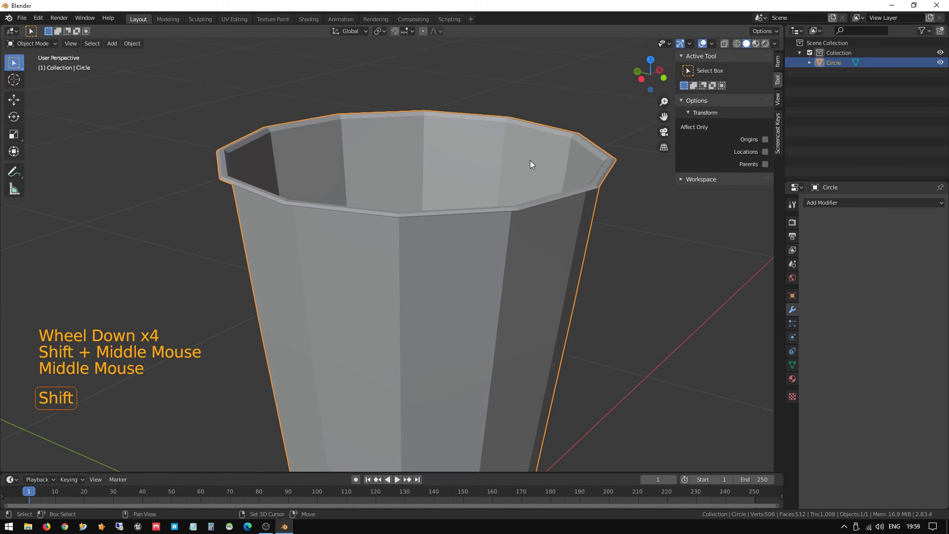
{"action": "middle_click_drag", "start_coordinate": [530, 166], "coordinate": [477, 231], "text": "shift"}
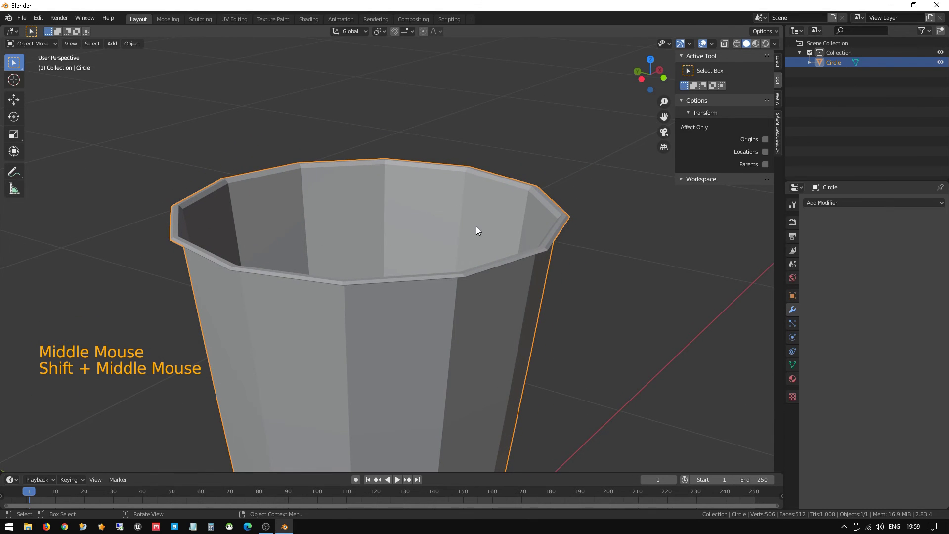
{"action": "middle_click_drag", "start_coordinate": [476, 227], "coordinate": [524, 248]}
{"action": "scroll", "coordinate": [484, 302], "scroll_direction": "down", "scroll_amount": 2}
{"action": "middle_click_drag", "start_coordinate": [485, 301], "coordinate": [539, 159], "text": "shift"}
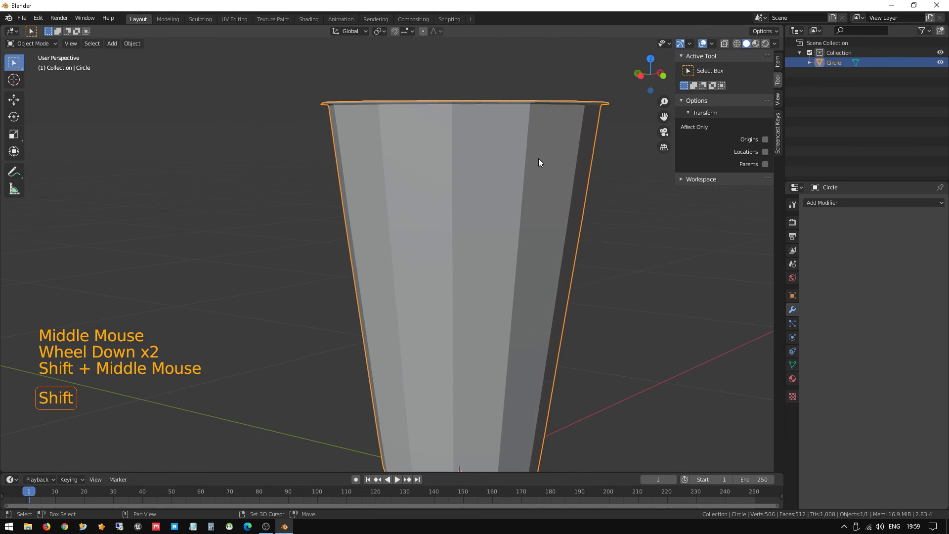
Add a Subdivision Surface modifier to the cup and inspect the smoothed shape
{"action": "left_click", "coordinate": [850, 204]}
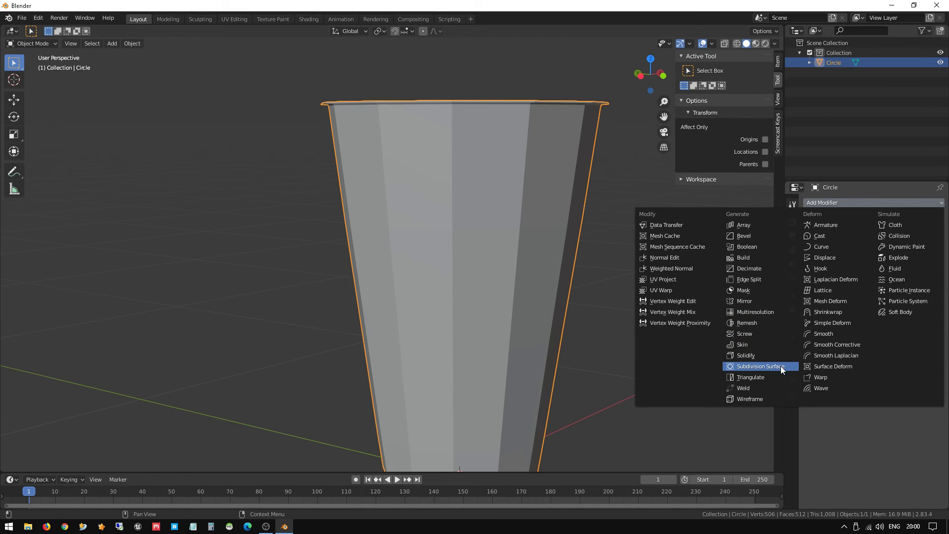
{"action": "left_click", "coordinate": [748, 370]}
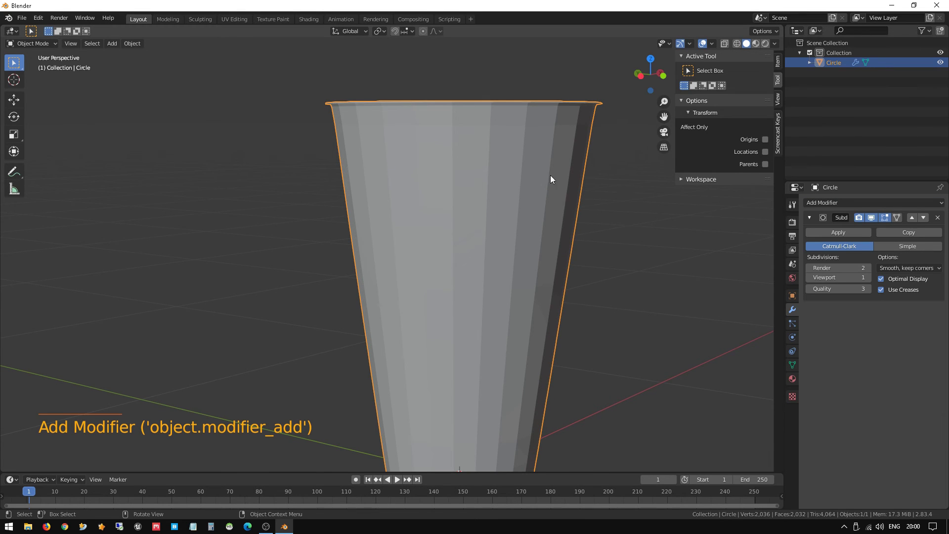
{"action": "middle_click_drag", "start_coordinate": [551, 176], "coordinate": [562, 198]}
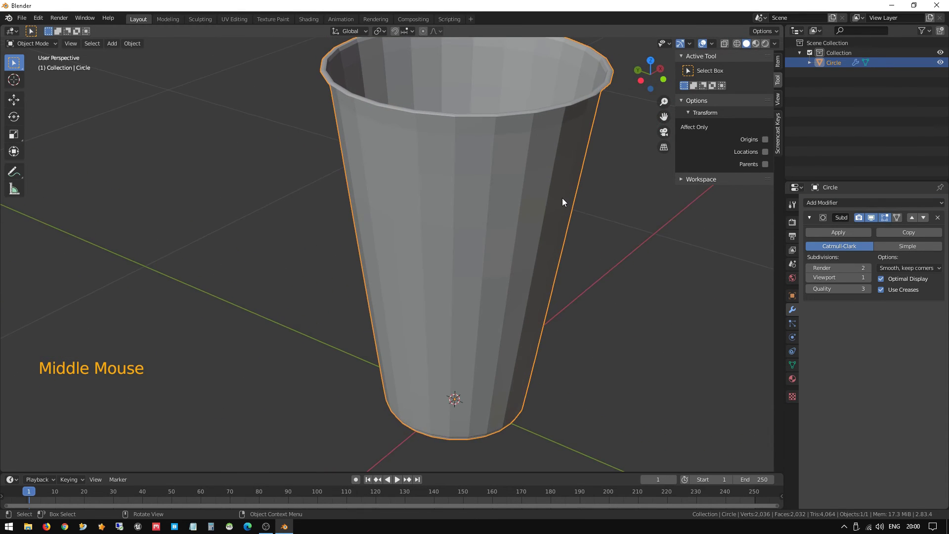
{"action": "middle_click_drag", "start_coordinate": [592, 117], "coordinate": [532, 185], "text": "shift"}
{"action": "scroll", "coordinate": [517, 245], "scroll_direction": "down", "scroll_amount": 9}
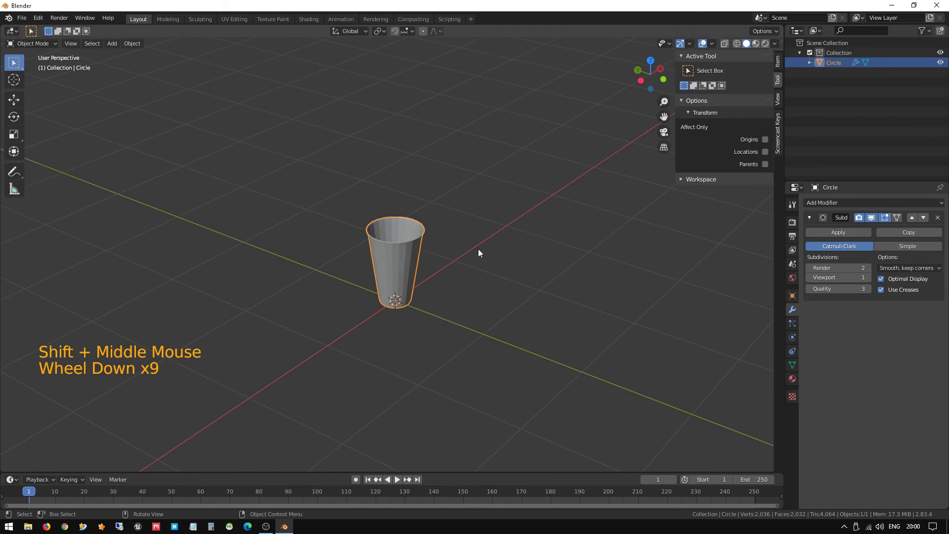
{"action": "middle_click_drag", "start_coordinate": [478, 253], "coordinate": [579, 219]}
{"action": "scroll", "coordinate": [387, 230], "scroll_direction": "up", "scroll_amount": 5}
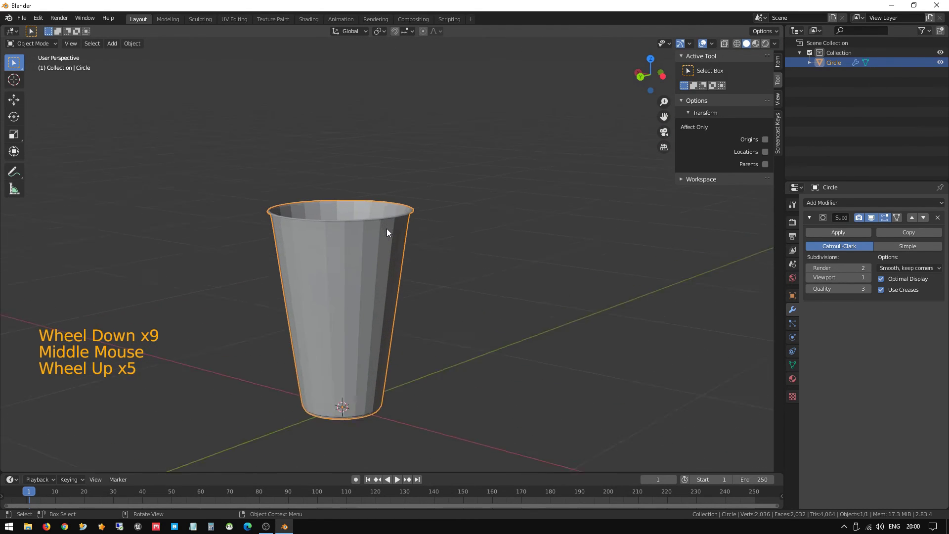
{"action": "scroll", "coordinate": [387, 229], "scroll_direction": "up", "scroll_amount": 2}
{"action": "middle_click_drag", "start_coordinate": [340, 231], "coordinate": [459, 251], "text": "shift"}
Switch to wireframe shading and compare the cup's base mesh in Edit Mode with the subdivided mesh in Object Mode
{"action": "key", "text": "Tab"}
{"action": "scroll", "coordinate": [446, 250], "scroll_direction": "up", "scroll_amount": 2}
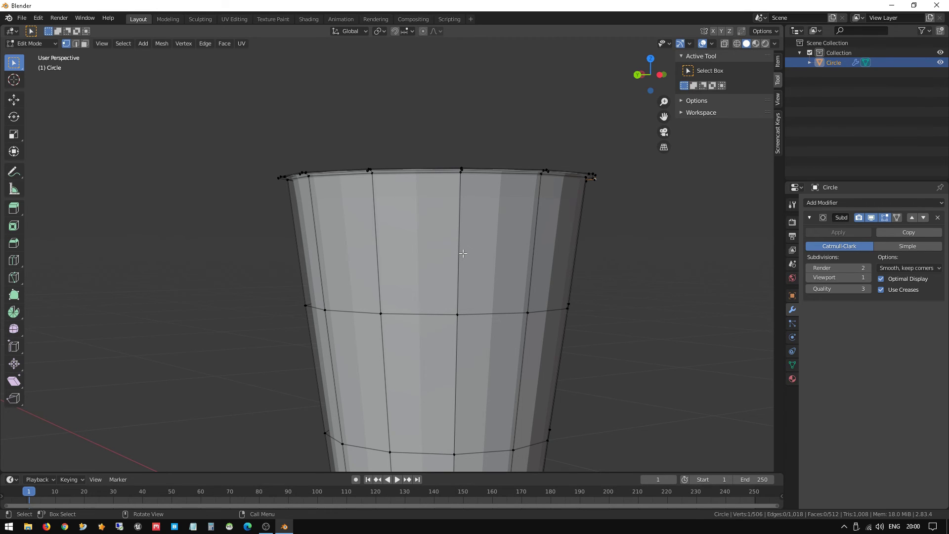
{"action": "left_click", "coordinate": [737, 44]}
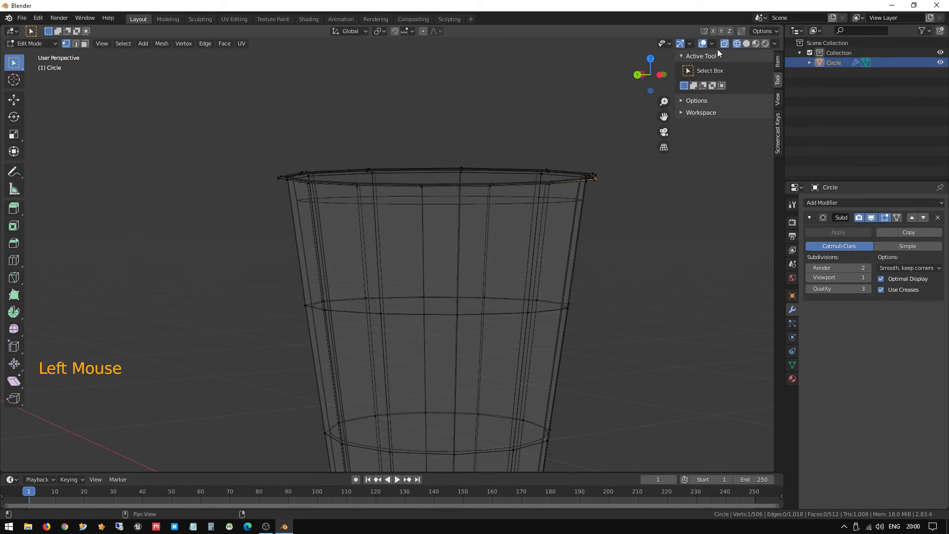
{"action": "middle_click_drag", "start_coordinate": [527, 194], "coordinate": [549, 203]}
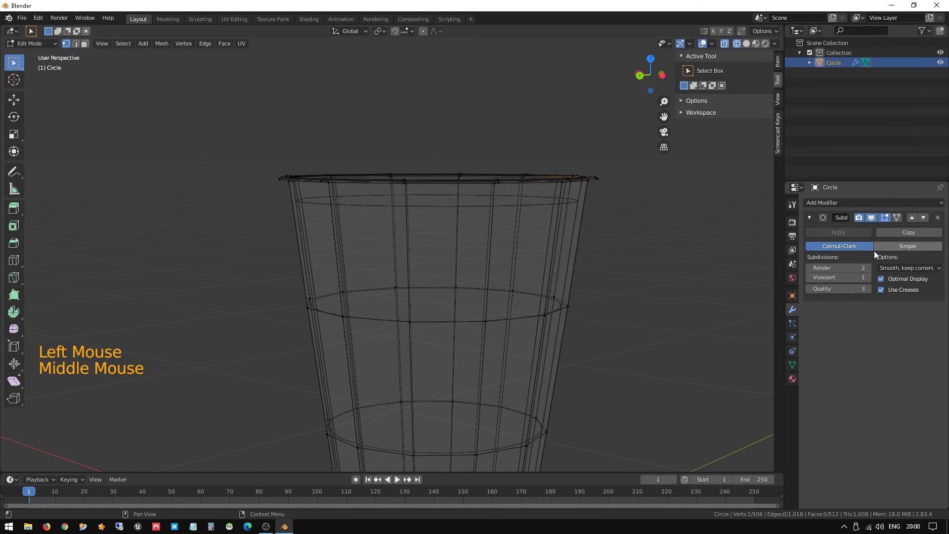
{"action": "key", "text": "Tab"}
{"action": "middle_click_drag", "start_coordinate": [470, 238], "coordinate": [471, 255]}
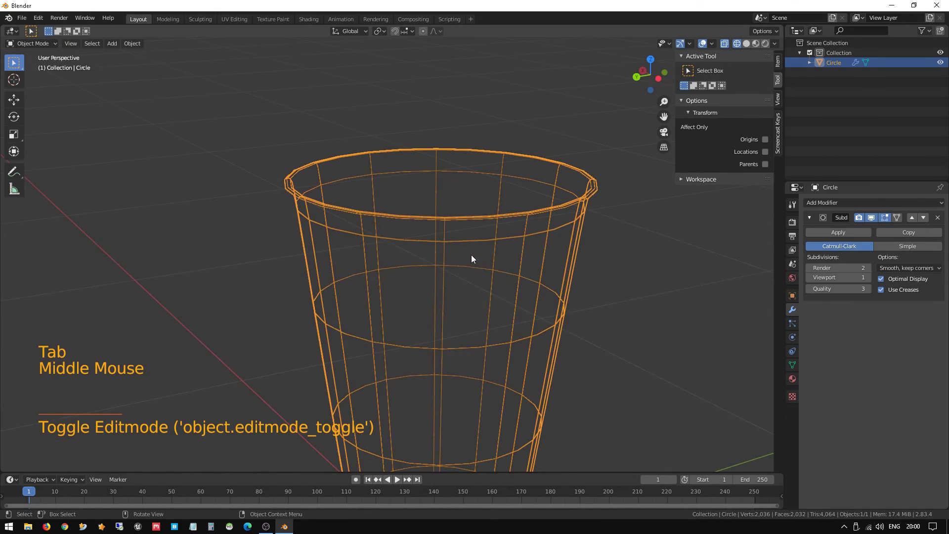
Set both the render and viewport levels of the Subdivision Surface modifier to 3
{"action": "left_click", "coordinate": [867, 267]}
{"action": "left_click", "coordinate": [867, 268]}
{"action": "left_click", "coordinate": [868, 267]}
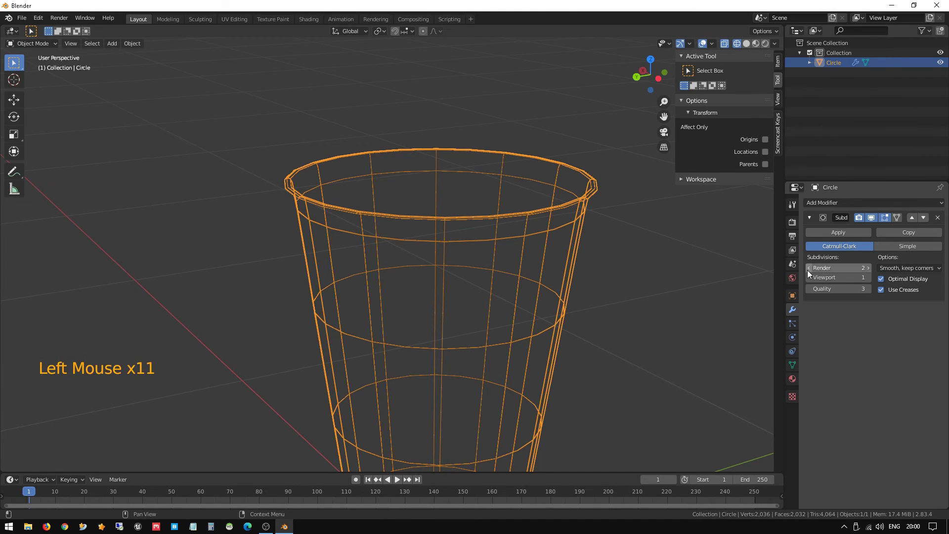
{"action": "left_click", "coordinate": [866, 269]}
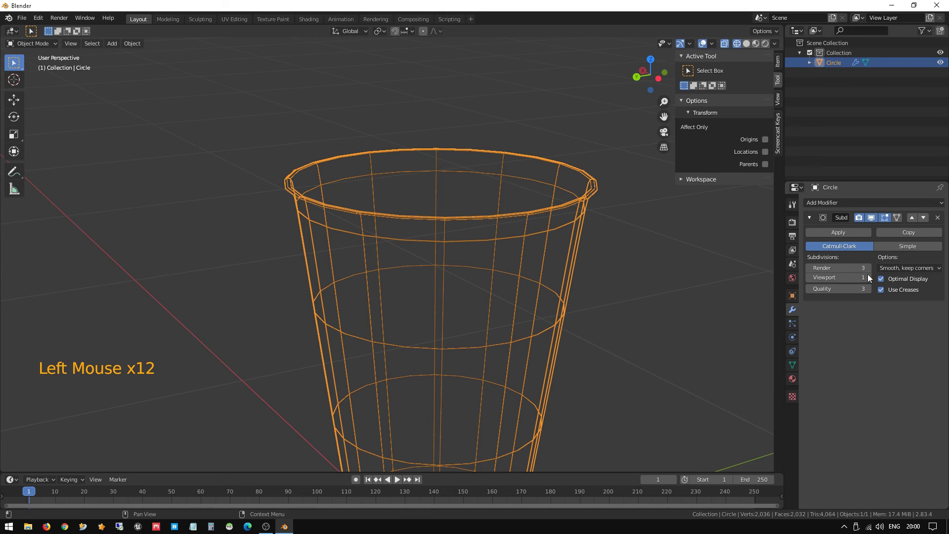
{"action": "left_click", "coordinate": [868, 278]}
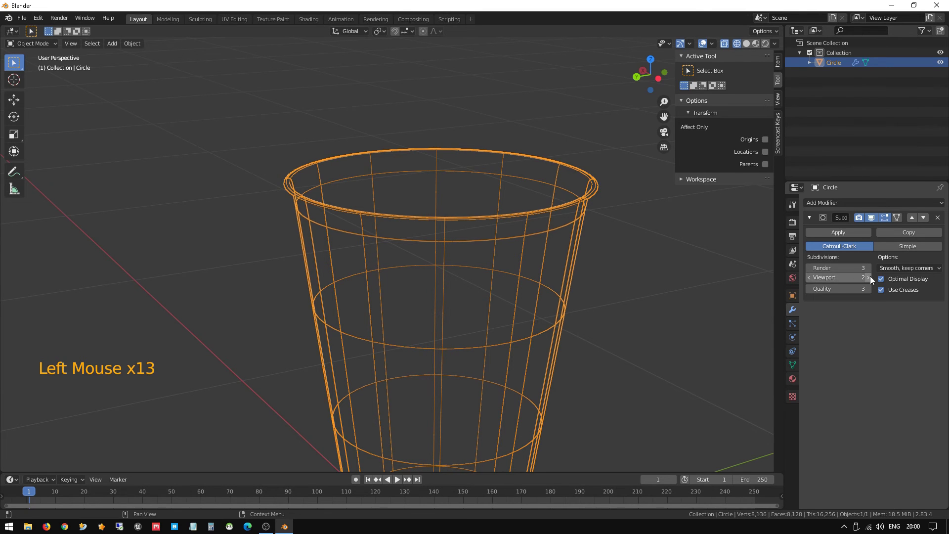
{"action": "left_click", "coordinate": [868, 277]}
Toggle between Edit and Object Mode in wireframe to compare the original cage with the level 3 subdivision around the rim
{"action": "middle_click_drag", "start_coordinate": [533, 278], "coordinate": [647, 262]}
{"action": "key", "text": "Tab"}
{"action": "key", "text": "Tab"}
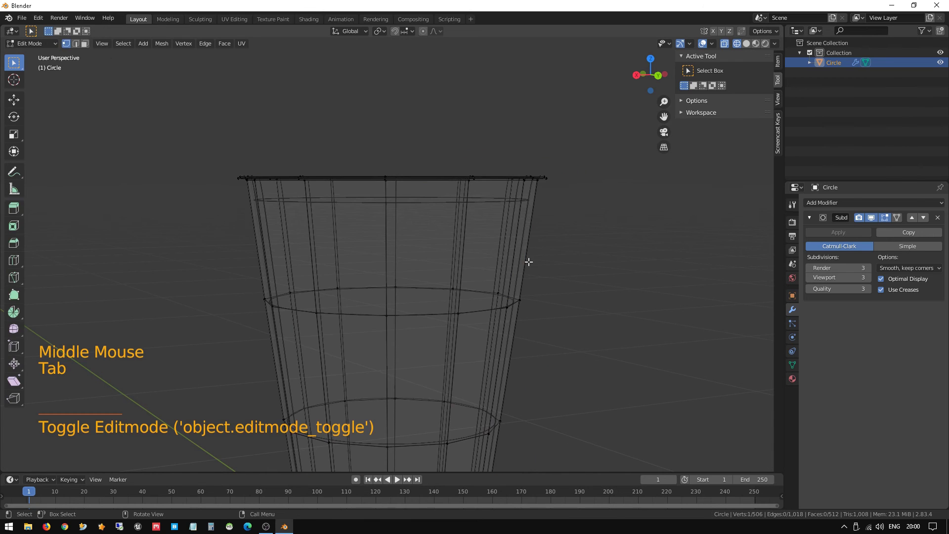
{"action": "middle_click_drag", "start_coordinate": [529, 261], "coordinate": [463, 269]}
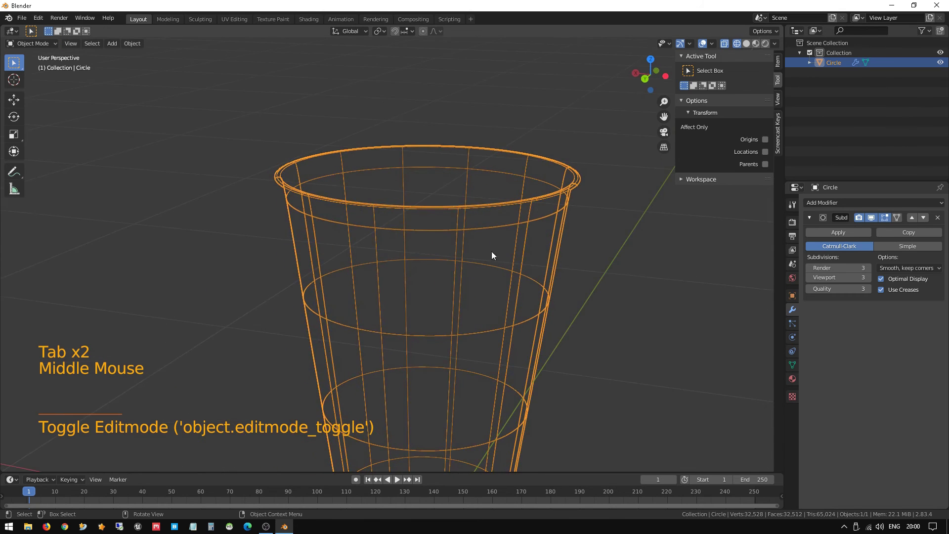
{"action": "scroll", "coordinate": [507, 251], "scroll_direction": "up", "scroll_amount": 2}
{"action": "middle_click_drag", "start_coordinate": [511, 248], "coordinate": [547, 235]}
{"action": "scroll", "coordinate": [551, 269], "scroll_direction": "up", "scroll_amount": 2}
{"action": "scroll", "coordinate": [546, 235], "scroll_direction": "down", "scroll_amount": 4}
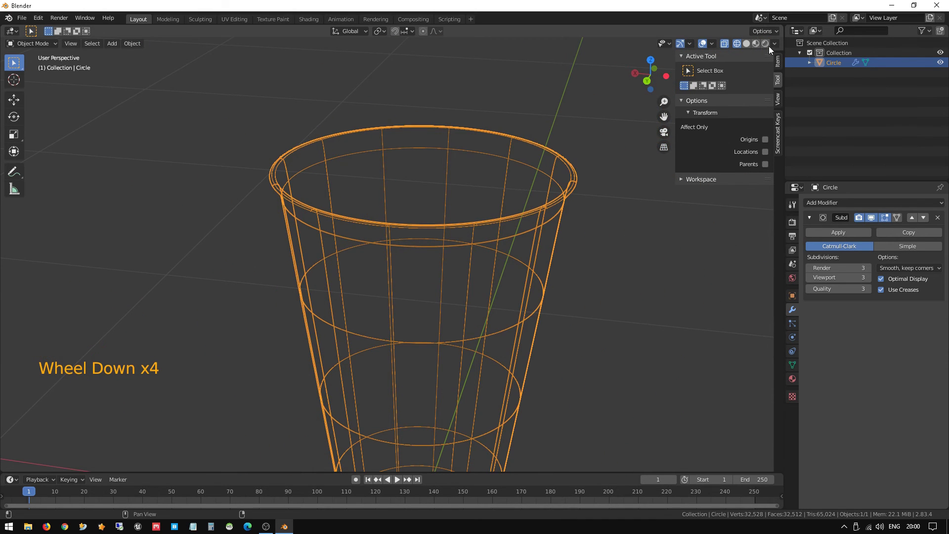
Restore solid shading and examine the smoothed cup from the side
{"action": "left_click", "coordinate": [746, 44]}
{"action": "mouse_move", "coordinate": [569, 247]}
{"action": "middle_mouse_down"}
{"action": "mouse_move", "coordinate": [515, 271]}
{"action": "mouse_move", "coordinate": [475, 257]}
{"action": "mouse_move", "coordinate": [424, 258]}
{"action": "mouse_move", "coordinate": [493, 289]}
{"action": "middle_mouse_up"}
{"action": "scroll", "coordinate": [430, 259], "scroll_direction": "down", "scroll_amount": 5}
{"action": "scroll", "coordinate": [439, 263], "scroll_direction": "up", "scroll_amount": 1}
{"action": "scroll", "coordinate": [490, 286], "scroll_direction": "up", "scroll_amount": 3}
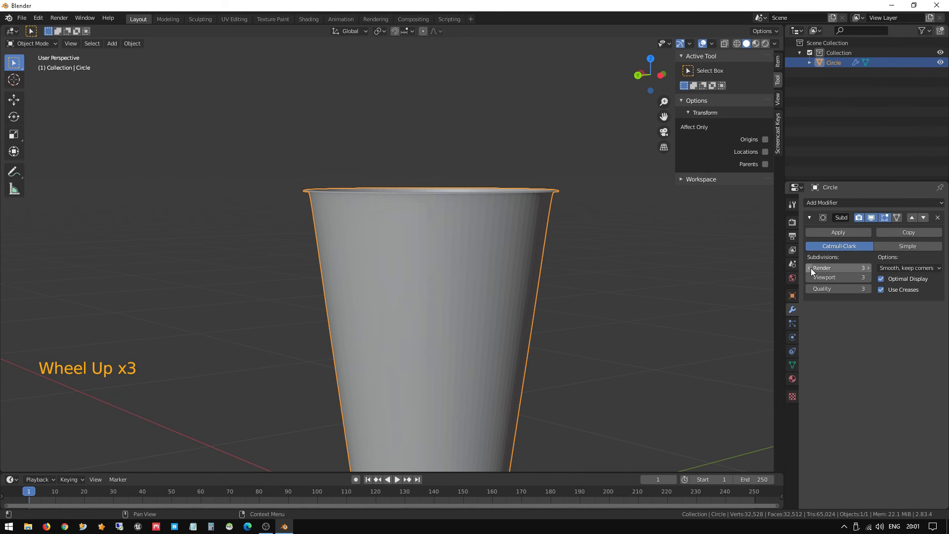
Try a Subdivision Surface quality of 2 and set it back to 3
{"action": "left_click", "coordinate": [868, 268]}
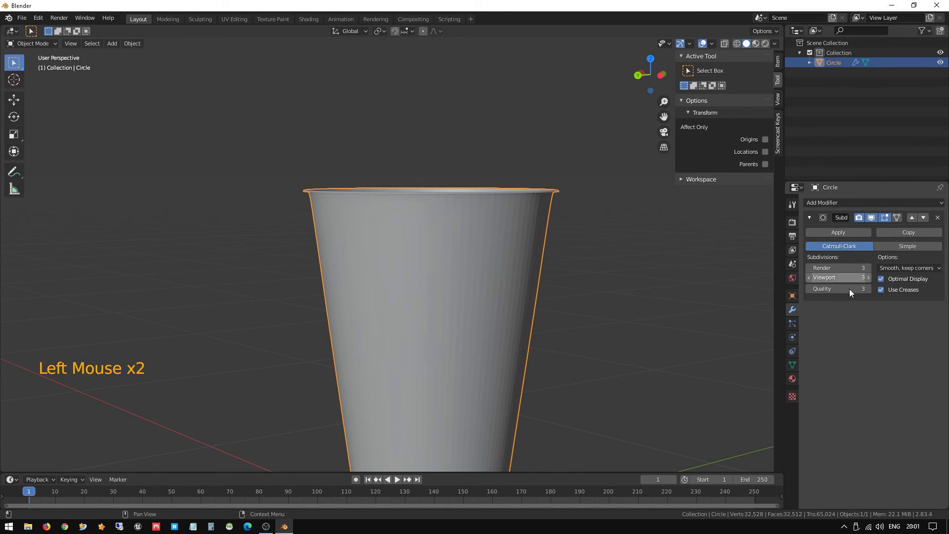
{"action": "left_click", "coordinate": [809, 289]}
{"action": "left_click", "coordinate": [809, 290]}
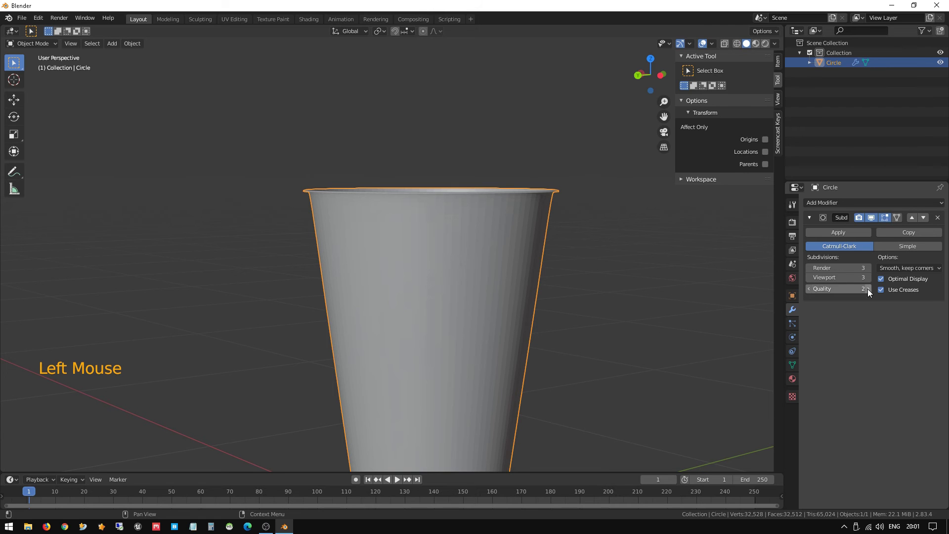
{"action": "left_click", "coordinate": [867, 289]}
Lower the Subdivision Surface viewport level to 0 to view the unsmoothed cup, and raise it to 1
{"action": "left_click", "coordinate": [808, 276]}
{"action": "left_click", "coordinate": [808, 276]}
{"action": "left_click", "coordinate": [807, 276]}
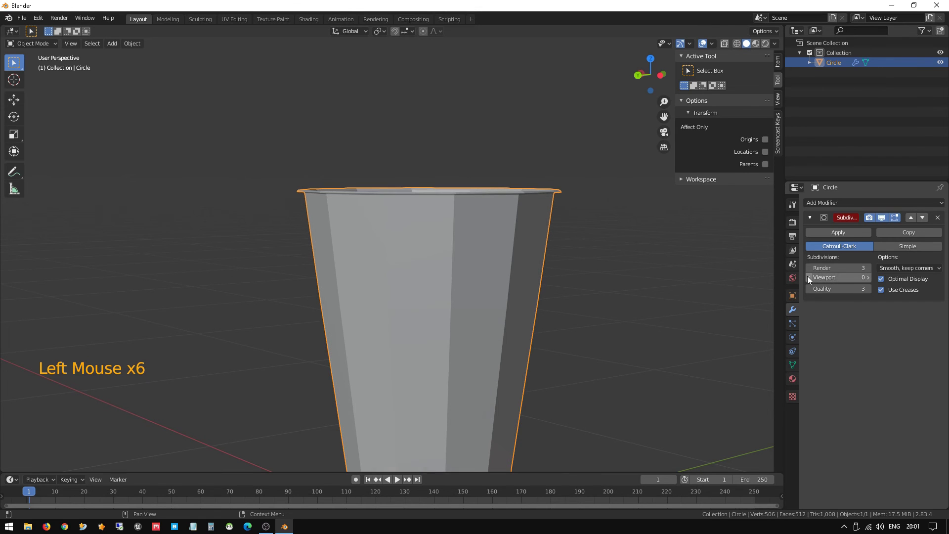
{"action": "mouse_move", "coordinate": [419, 245]}
{"action": "middle_mouse_down"}
{"action": "mouse_move", "coordinate": [536, 272]}
{"action": "mouse_move", "coordinate": [427, 245]}
{"action": "middle_mouse_up"}
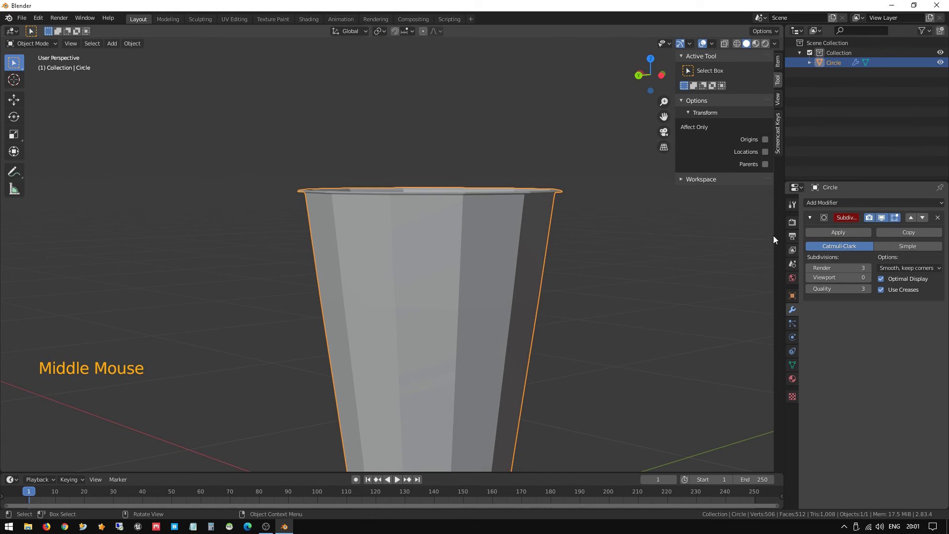
{"action": "left_click", "coordinate": [869, 277]}
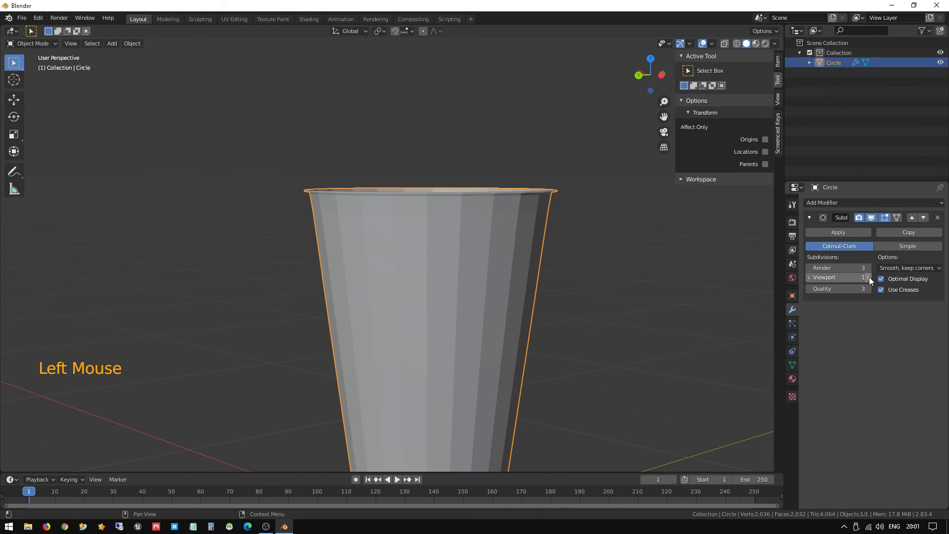
Raise the Subdivision Surface viewport level to 3 and examine the cup's base and rim
{"action": "left_click", "coordinate": [869, 277]}
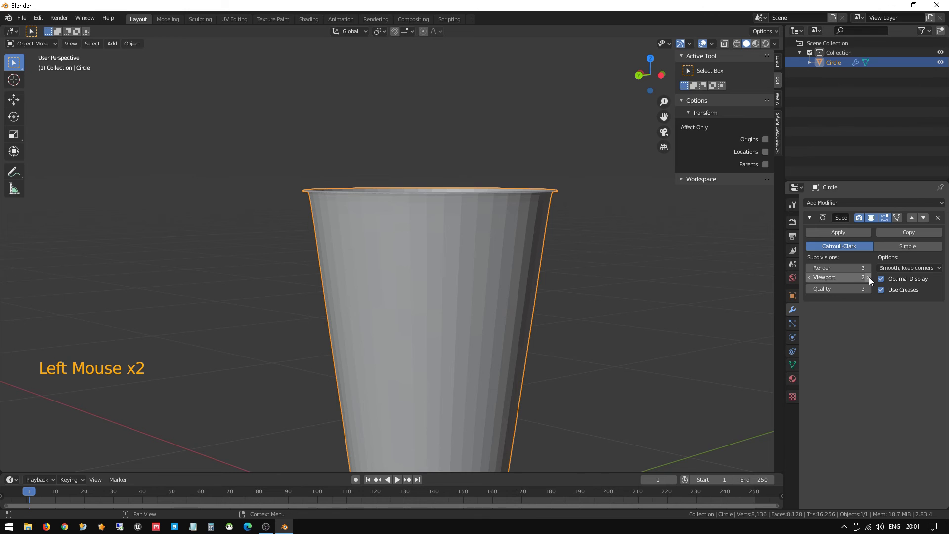
{"action": "left_click", "coordinate": [868, 277]}
{"action": "middle_click_drag", "start_coordinate": [520, 286], "coordinate": [509, 233]}
{"action": "scroll", "coordinate": [494, 316], "scroll_direction": "down", "scroll_amount": 3}
{"action": "middle_click_drag", "start_coordinate": [437, 319], "coordinate": [501, 239], "text": "shift"}
{"action": "scroll", "coordinate": [500, 240], "scroll_direction": "up", "scroll_amount": 5}
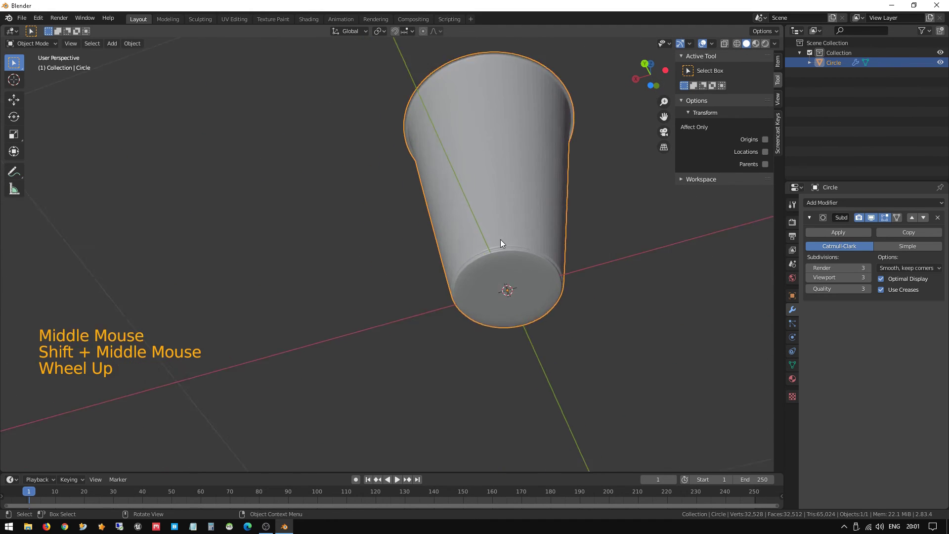
{"action": "middle_click_drag", "start_coordinate": [619, 230], "coordinate": [550, 257]}
{"action": "scroll", "coordinate": [550, 257], "scroll_direction": "up", "scroll_amount": 2}
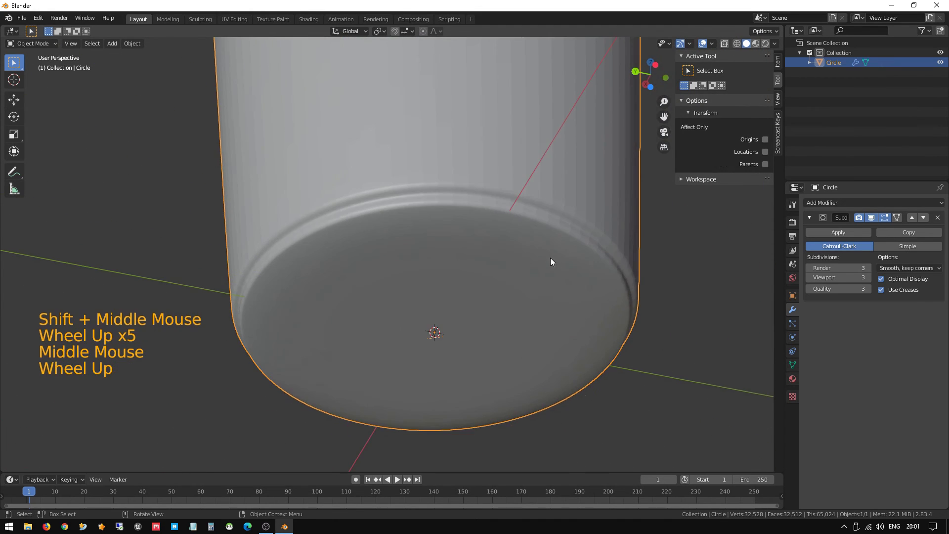
{"action": "middle_click_drag", "start_coordinate": [597, 216], "coordinate": [504, 275]}
{"action": "scroll", "coordinate": [592, 238], "scroll_direction": "down", "scroll_amount": 4}
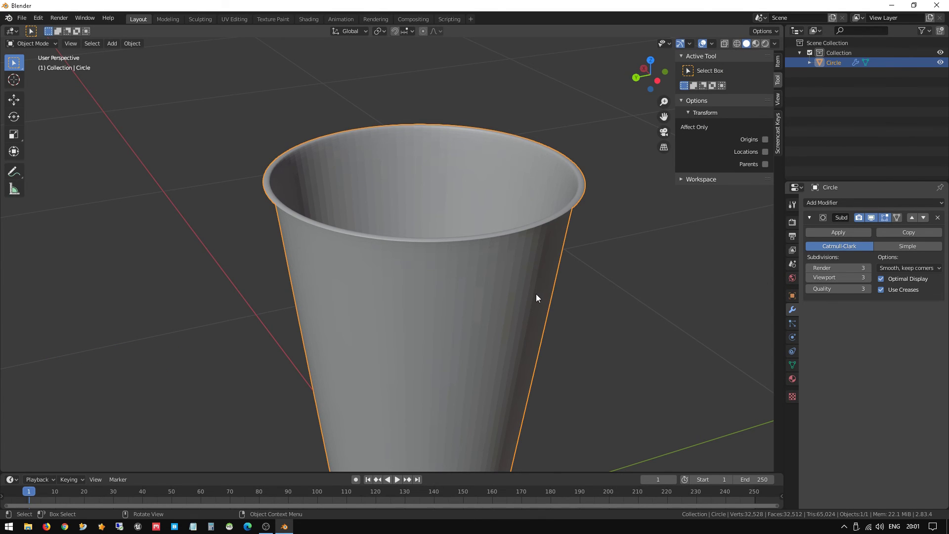
Apply Shade Smooth to the cup
{"action": "left_click", "coordinate": [460, 294]}
{"action": "right_click", "coordinate": [459, 294]}
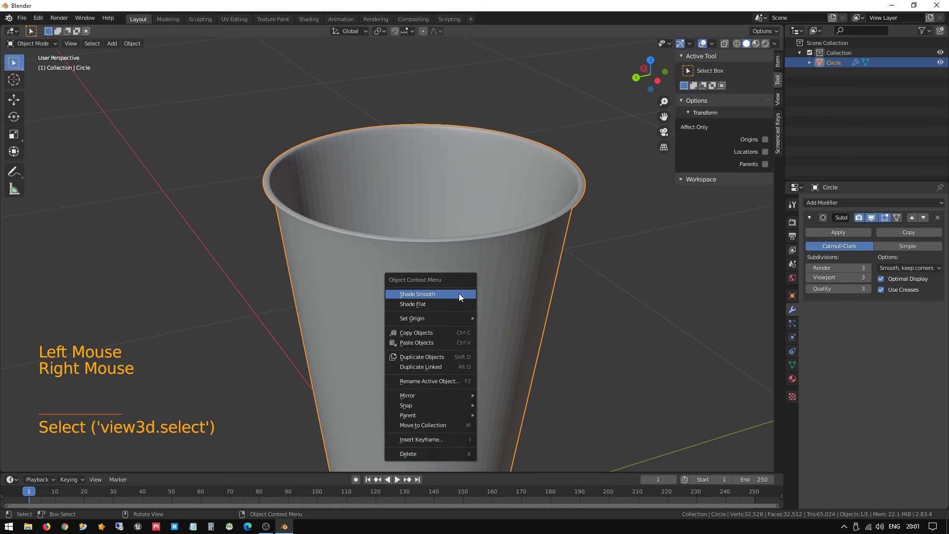
{"action": "left_click", "coordinate": [459, 294]}
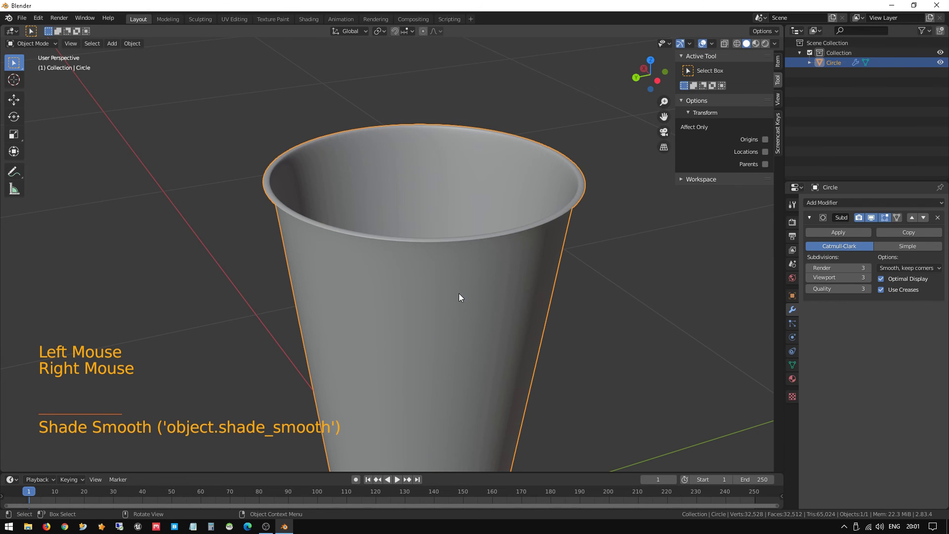
Examine the whole smooth-shaded cup from several angles and distances
{"action": "mouse_move", "coordinate": [459, 294]}
{"action": "middle_mouse_down"}
{"action": "mouse_move", "coordinate": [476, 291]}
{"action": "mouse_move", "coordinate": [466, 252]}
{"action": "mouse_move", "coordinate": [475, 276]}
{"action": "mouse_move", "coordinate": [456, 286]}
{"action": "middle_mouse_up"}
{"action": "scroll", "coordinate": [456, 282], "scroll_direction": "down", "scroll_amount": 4}
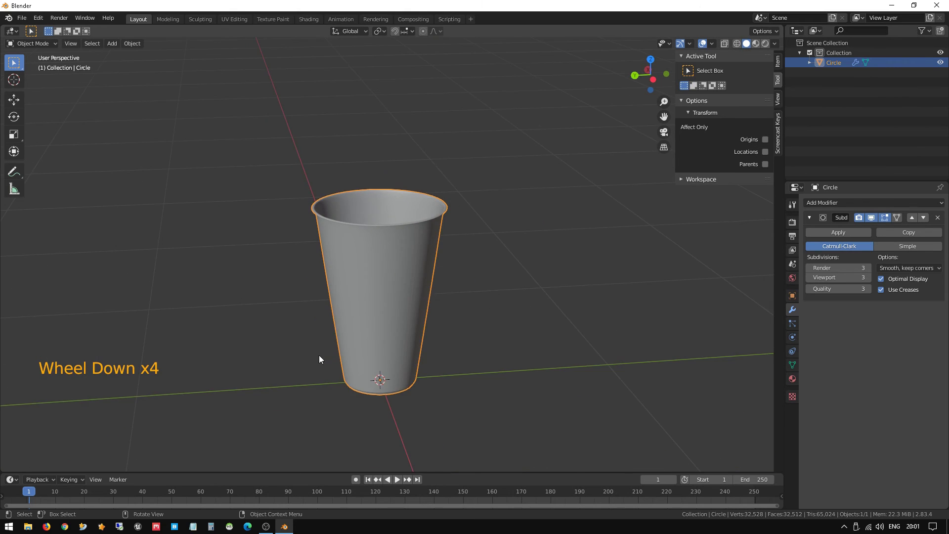
{"action": "middle_click_drag", "start_coordinate": [318, 354], "coordinate": [373, 361]}
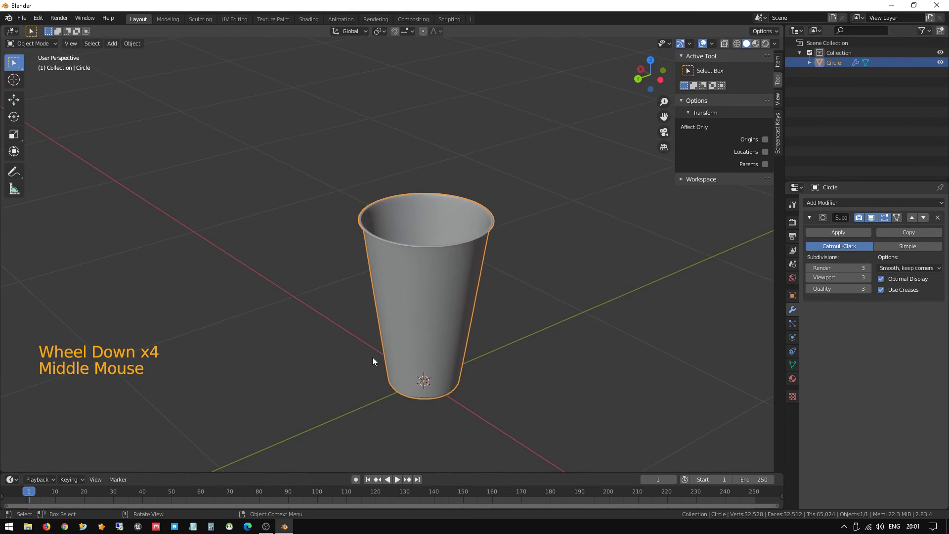
{"action": "scroll", "coordinate": [451, 311], "scroll_direction": "down", "scroll_amount": 4}
{"action": "middle_click_drag", "start_coordinate": [454, 311], "coordinate": [530, 282]}
{"action": "scroll", "coordinate": [438, 259], "scroll_direction": "down", "scroll_amount": 3}
{"action": "scroll", "coordinate": [315, 294], "scroll_direction": "up", "scroll_amount": 6}
{"action": "middle_click_drag", "start_coordinate": [450, 287], "coordinate": [351, 292], "text": "shift"}
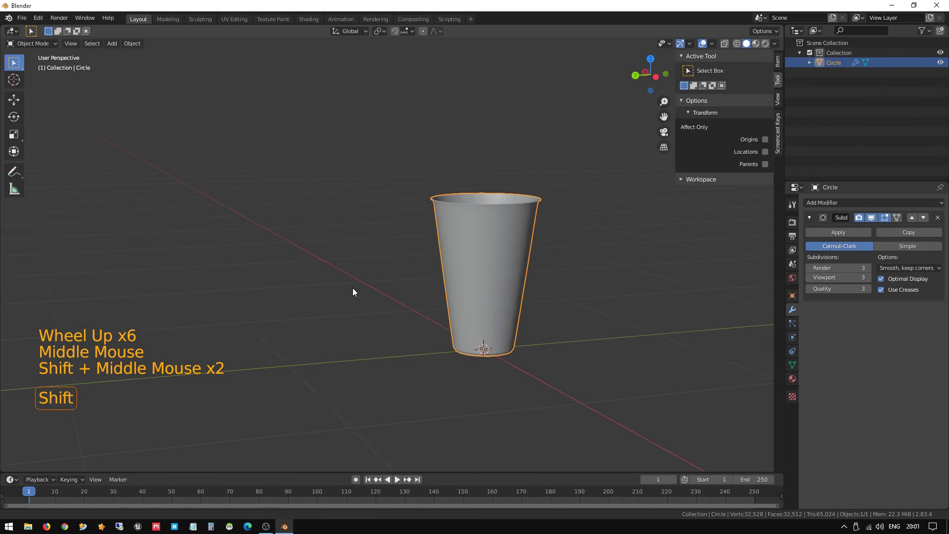
Examine the smooth-shaded groove and beveled edge around the cup's base up close
{"action": "scroll", "coordinate": [445, 292], "scroll_direction": "up", "scroll_amount": 4}
{"action": "scroll", "coordinate": [524, 269], "scroll_direction": "down", "scroll_amount": 1}
{"action": "middle_click_drag", "start_coordinate": [523, 269], "coordinate": [458, 217]}
{"action": "scroll", "coordinate": [377, 256], "scroll_direction": "up", "scroll_amount": 4}
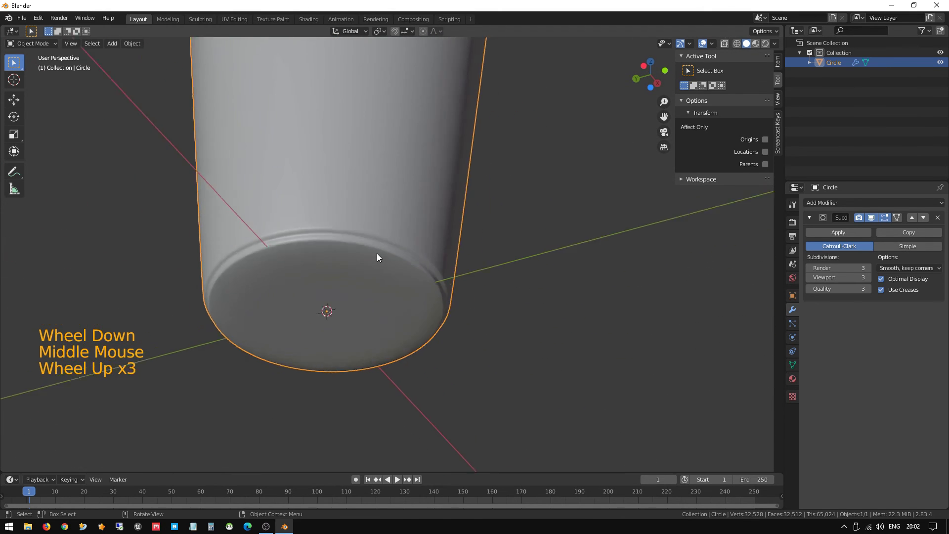
{"action": "middle_click_drag", "start_coordinate": [354, 272], "coordinate": [475, 255], "text": "shift"}
{"action": "scroll", "coordinate": [494, 237], "scroll_direction": "up", "scroll_amount": 1, "text": "shift"}
{"action": "scroll", "coordinate": [511, 221], "scroll_direction": "up", "scroll_amount": 1}
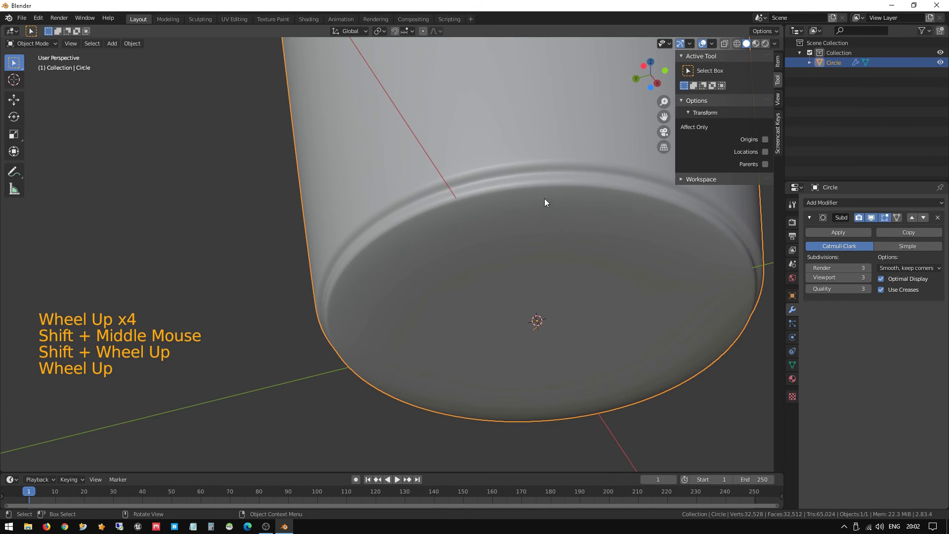
{"action": "middle_click_drag", "start_coordinate": [545, 198], "coordinate": [528, 209]}
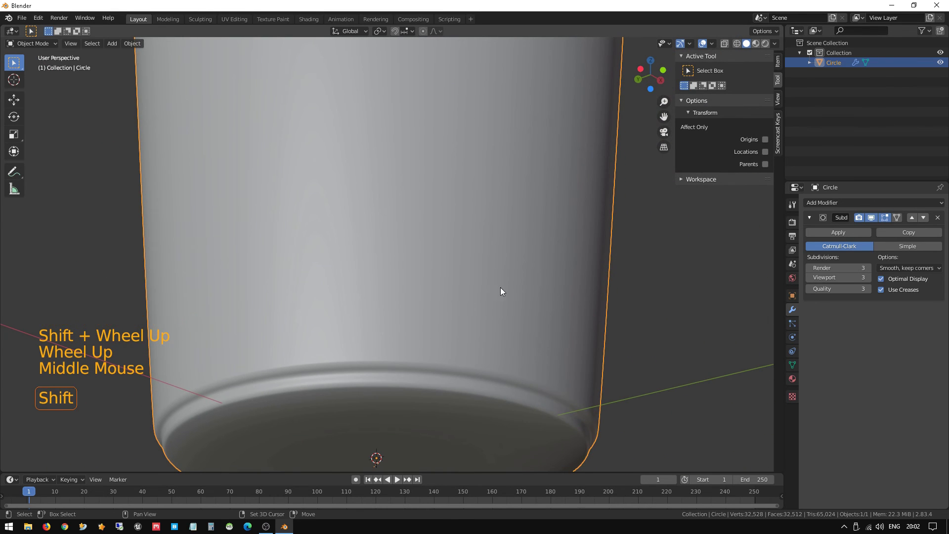
{"action": "middle_click_drag", "start_coordinate": [500, 287], "coordinate": [481, 325], "text": "shift"}
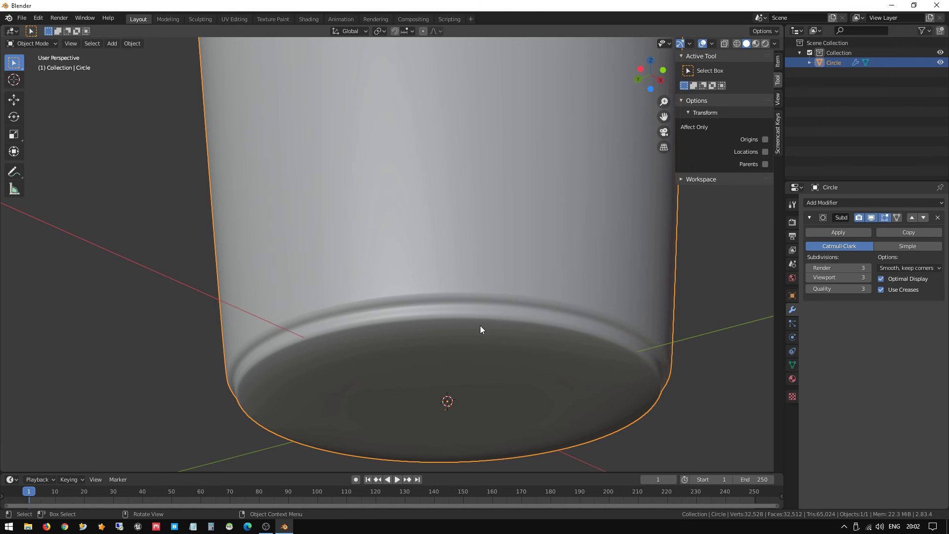
{"action": "middle_click_drag", "start_coordinate": [468, 321], "coordinate": [473, 286]}
{"action": "scroll", "coordinate": [417, 282], "scroll_direction": "down", "scroll_amount": 3}
{"action": "scroll", "coordinate": [396, 291], "scroll_direction": "up", "scroll_amount": 6}
{"action": "scroll", "coordinate": [412, 287], "scroll_direction": "down", "scroll_amount": 3}
{"action": "scroll", "coordinate": [473, 286], "scroll_direction": "down", "scroll_amount": 3}
{"action": "scroll", "coordinate": [494, 204], "scroll_direction": "down", "scroll_amount": 2}
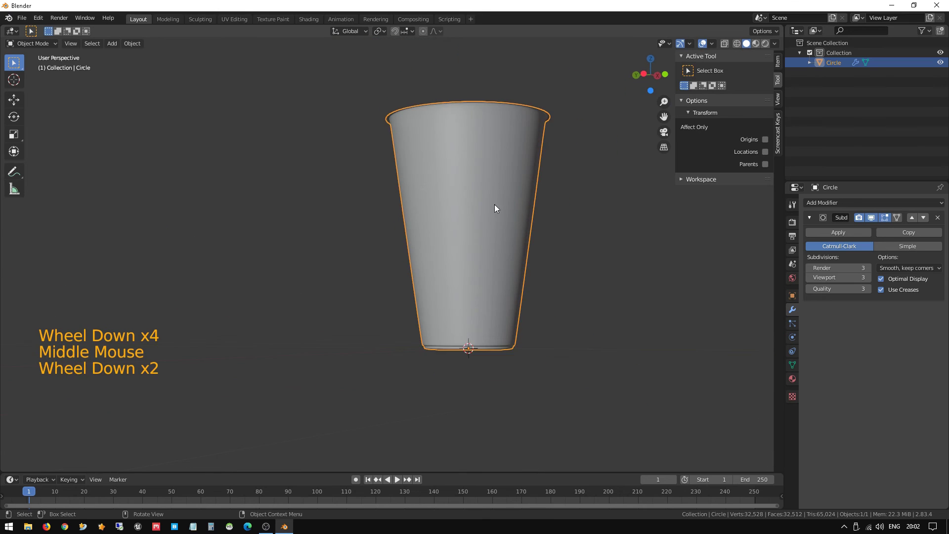
Disable the Subdivision Surface modifier's display in the viewport and Edit Mode, and set the cup to Shade Flat
{"action": "middle_click_drag", "start_coordinate": [495, 206], "coordinate": [511, 193]}
{"action": "scroll", "coordinate": [522, 230], "scroll_direction": "up", "scroll_amount": 2}
{"action": "middle_click_drag", "start_coordinate": [601, 190], "coordinate": [488, 193], "text": "shift"}
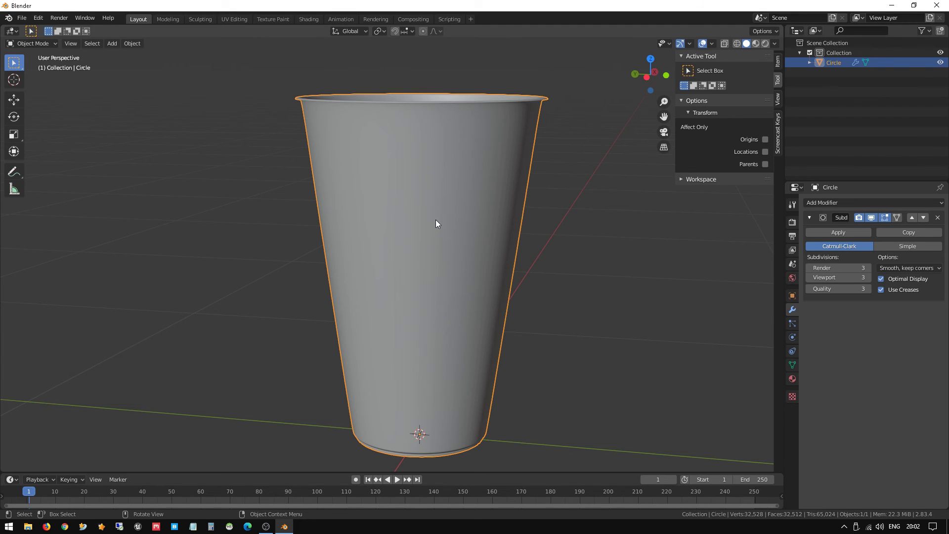
{"action": "left_click", "coordinate": [871, 217]}
{"action": "left_click", "coordinate": [884, 218]}
{"action": "right_click", "coordinate": [470, 198]}
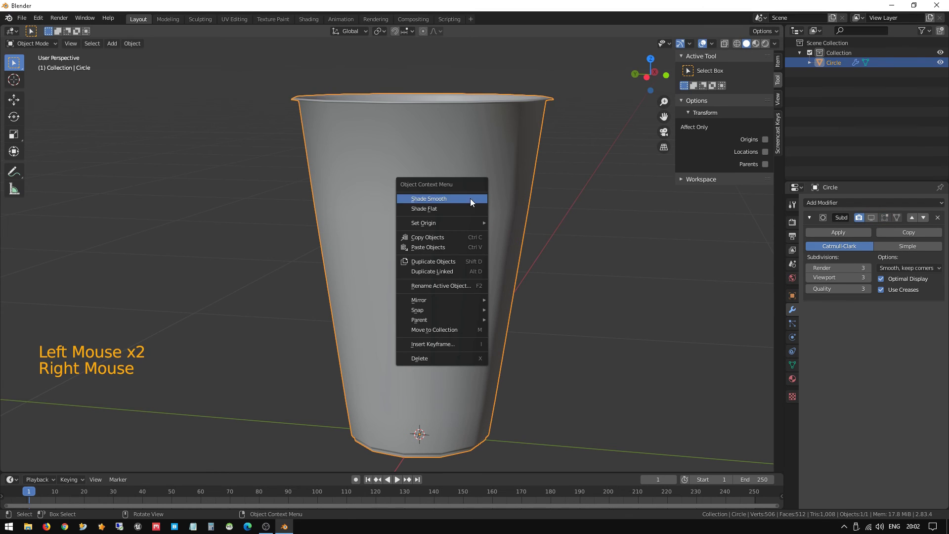
{"action": "left_click", "coordinate": [468, 208]}
{"action": "right_click", "coordinate": [468, 206]}
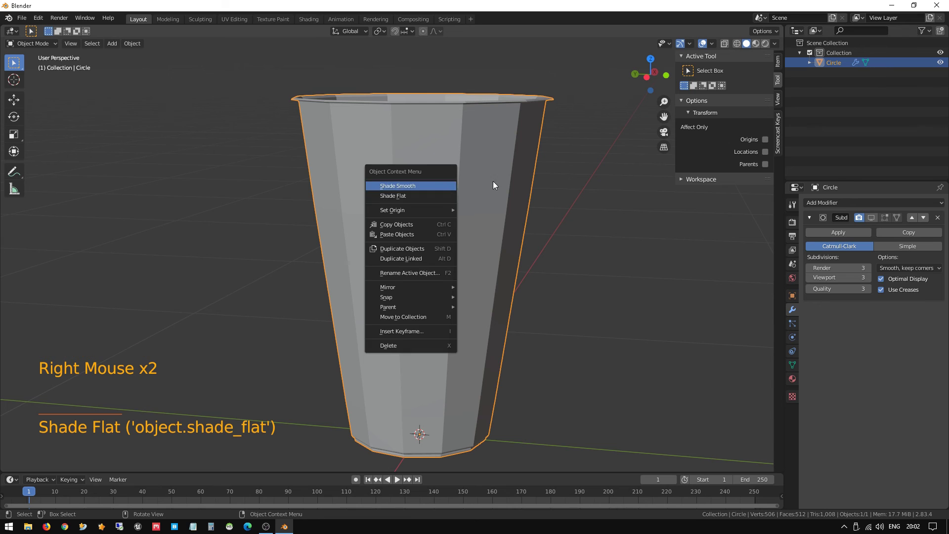
{"action": "mouse_move", "coordinate": [459, 222]}
{"action": "middle_mouse_down"}
{"action": "mouse_move", "coordinate": [469, 225]}
{"action": "mouse_move", "coordinate": [445, 231]}
{"action": "mouse_move", "coordinate": [420, 218]}
{"action": "mouse_move", "coordinate": [432, 206]}
{"action": "mouse_move", "coordinate": [462, 209]}
{"action": "middle_mouse_up"}
In Edit Mode, bevel the two upper horizontal edge loops of the outer wall with one segment, about 1.1 cm wide
{"action": "key", "text": "Tab"}
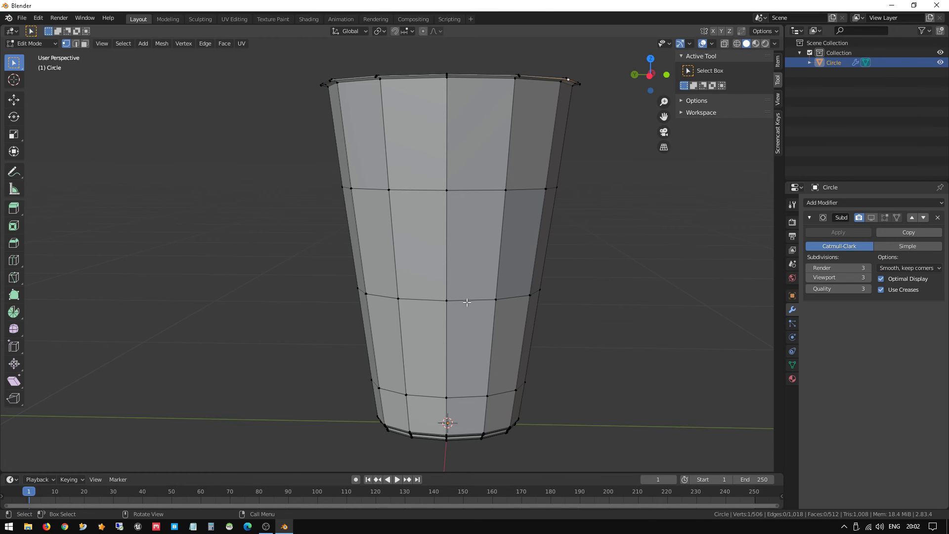
{"action": "middle_click_drag", "start_coordinate": [504, 312], "coordinate": [374, 242]}
{"action": "scroll", "coordinate": [541, 261], "scroll_direction": "up", "scroll_amount": 1, "text": "shift"}
{"action": "scroll", "coordinate": [373, 241], "scroll_direction": "up", "scroll_amount": 2}
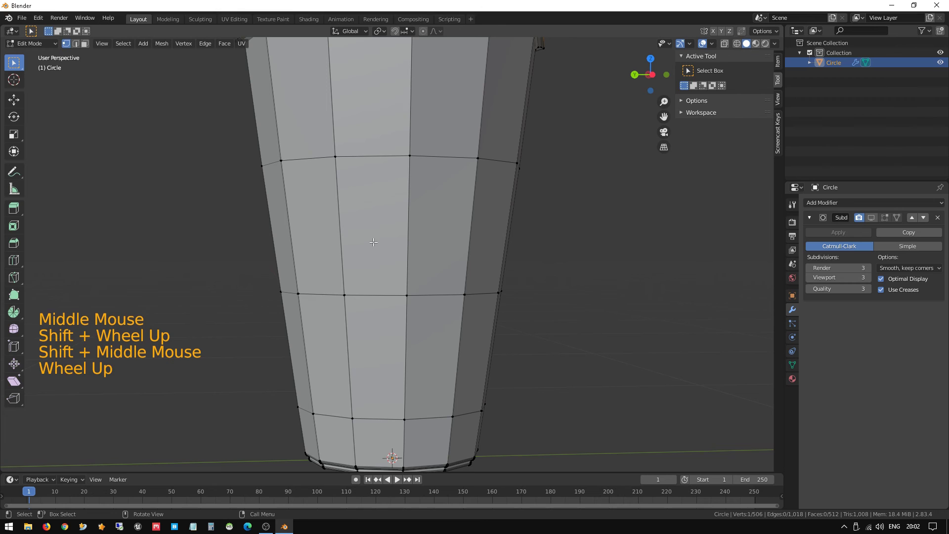
{"action": "key", "text": "2"}
{"action": "left_click", "coordinate": [393, 151], "text": "alt"}
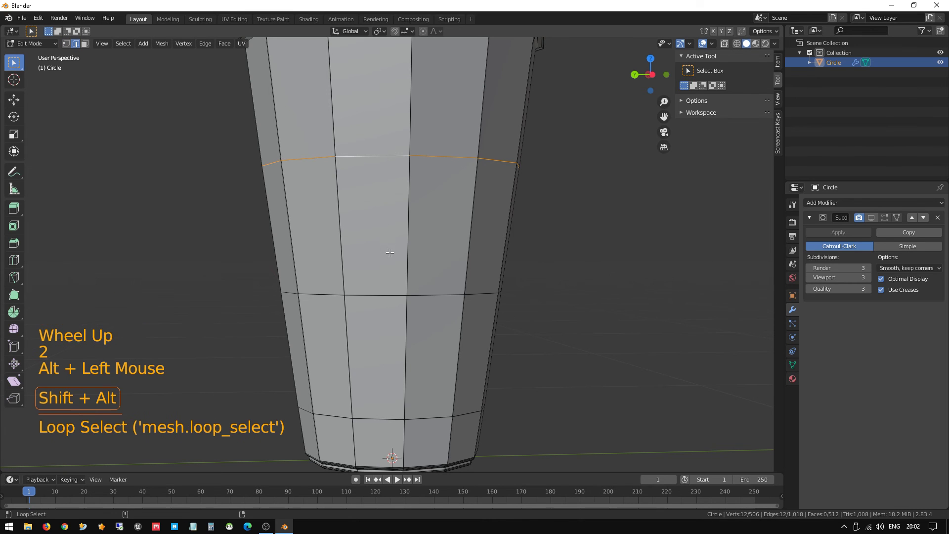
{"action": "left_click", "coordinate": [379, 296], "text": "alt+shift"}
{"action": "middle_click_drag", "start_coordinate": [378, 295], "coordinate": [377, 251]}
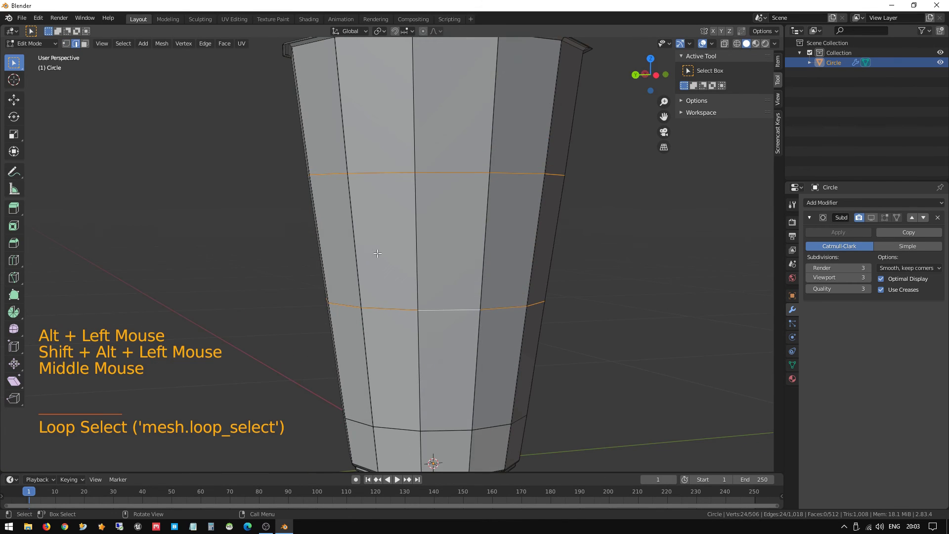
{"action": "key", "text": "ctrl+b"}
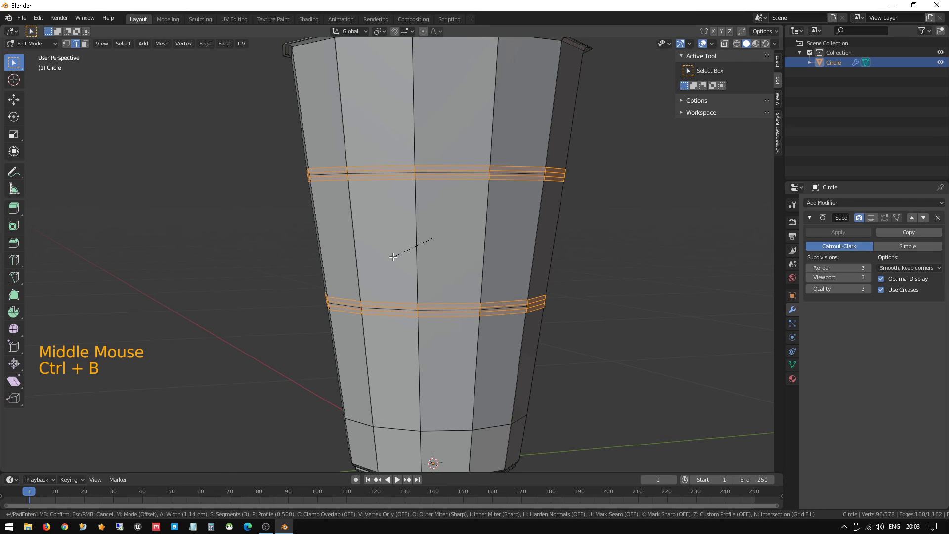
{"action": "scroll", "coordinate": [388, 256], "scroll_direction": "down", "scroll_amount": 2}
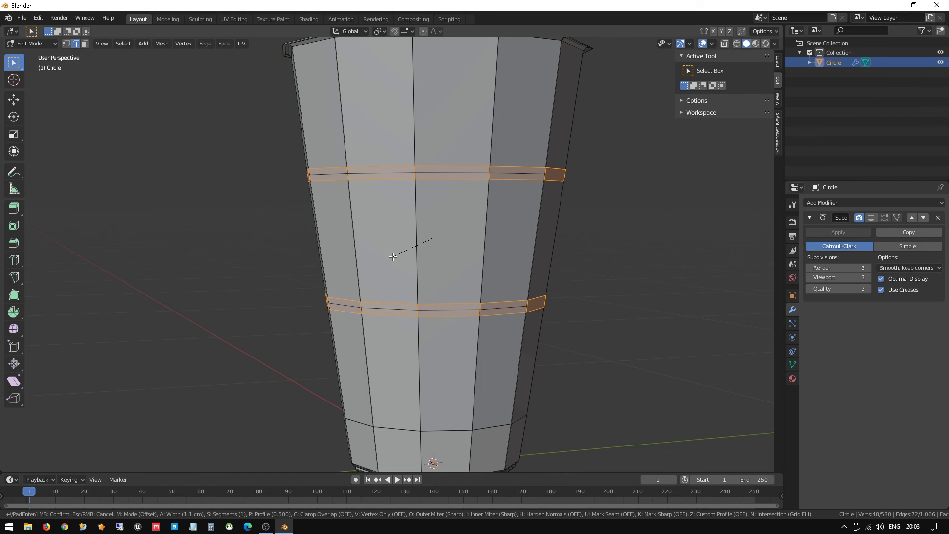
{"action": "left_click", "coordinate": [393, 256]}
Select one edge of the beveled band on the cup's wall and examine the edge display around it
{"action": "middle_click_drag", "start_coordinate": [433, 243], "coordinate": [479, 212]}
{"action": "left_click", "coordinate": [445, 236]}
{"action": "scroll", "coordinate": [423, 230], "scroll_direction": "up", "scroll_amount": 3}
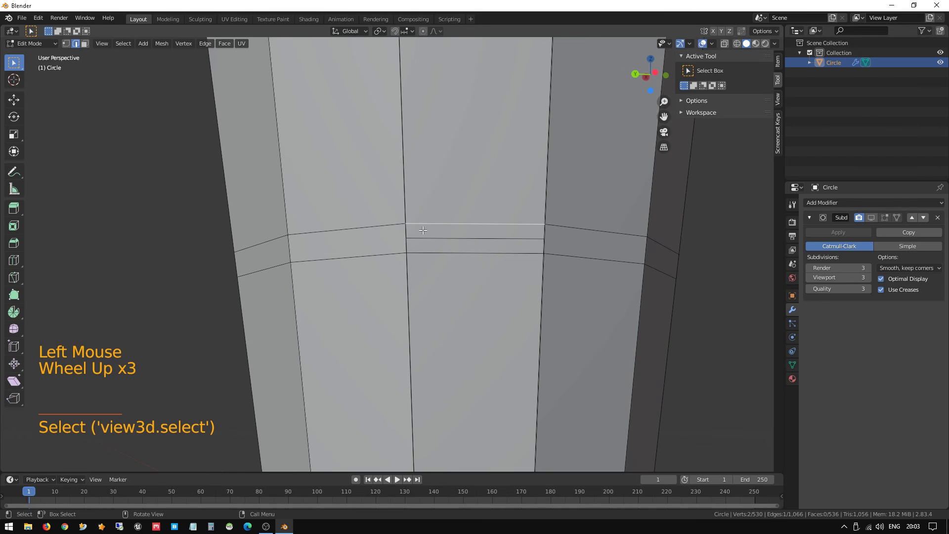
{"action": "mouse_move", "coordinate": [423, 229]}
{"action": "middle_mouse_down"}
{"action": "mouse_move", "coordinate": [455, 228]}
{"action": "mouse_move", "coordinate": [440, 238]}
{"action": "middle_mouse_up"}
{"action": "scroll", "coordinate": [471, 217], "scroll_direction": "down", "scroll_amount": 3}
{"action": "scroll", "coordinate": [439, 240], "scroll_direction": "up", "scroll_amount": 4}
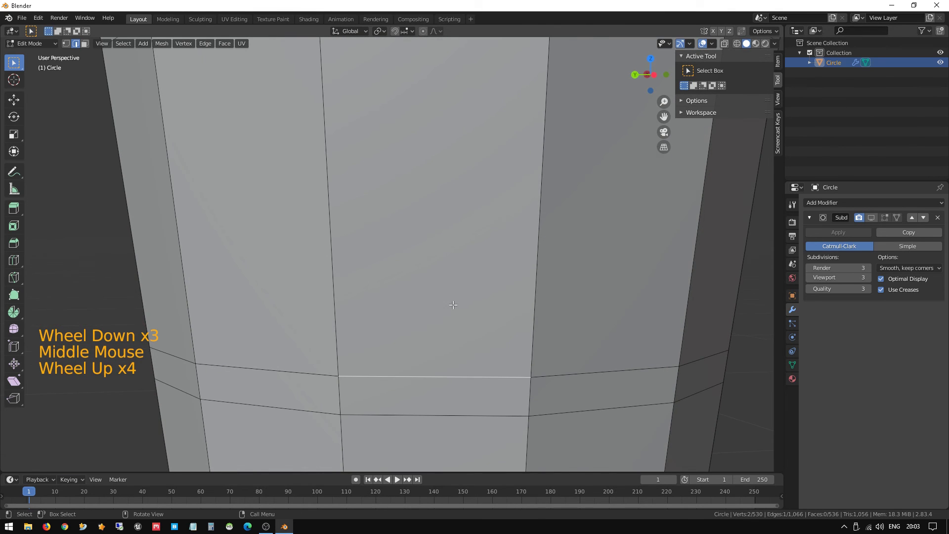
{"action": "middle_click_drag", "start_coordinate": [453, 305], "coordinate": [452, 290]}
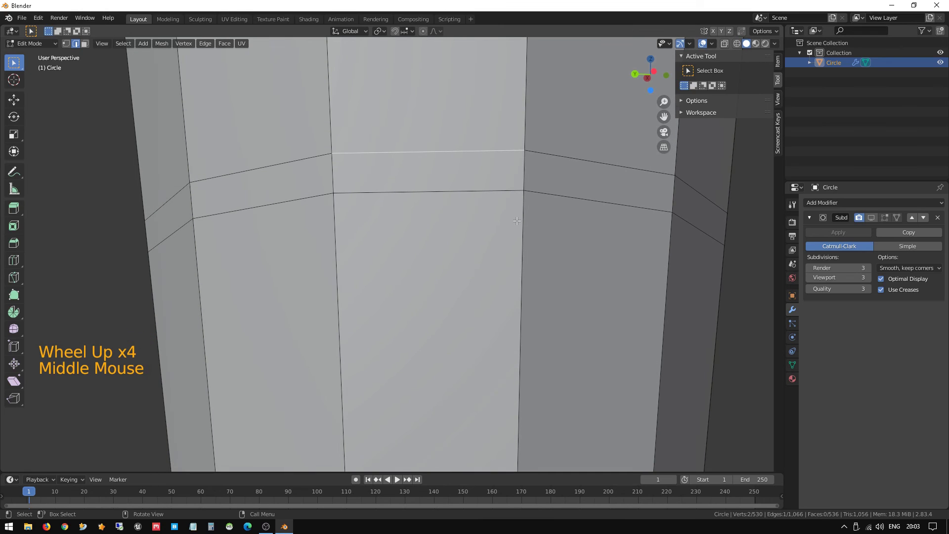
Set the viewport's Clip End to 200000 cm
{"action": "left_click", "coordinate": [778, 62]}
{"action": "left_click", "coordinate": [780, 101]}
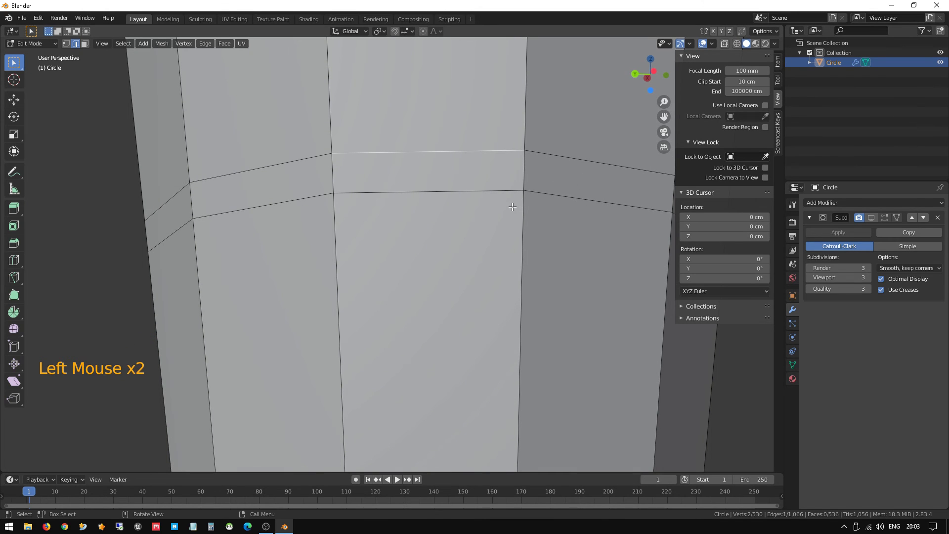
{"action": "scroll", "coordinate": [512, 206], "scroll_direction": "down", "scroll_amount": 3}
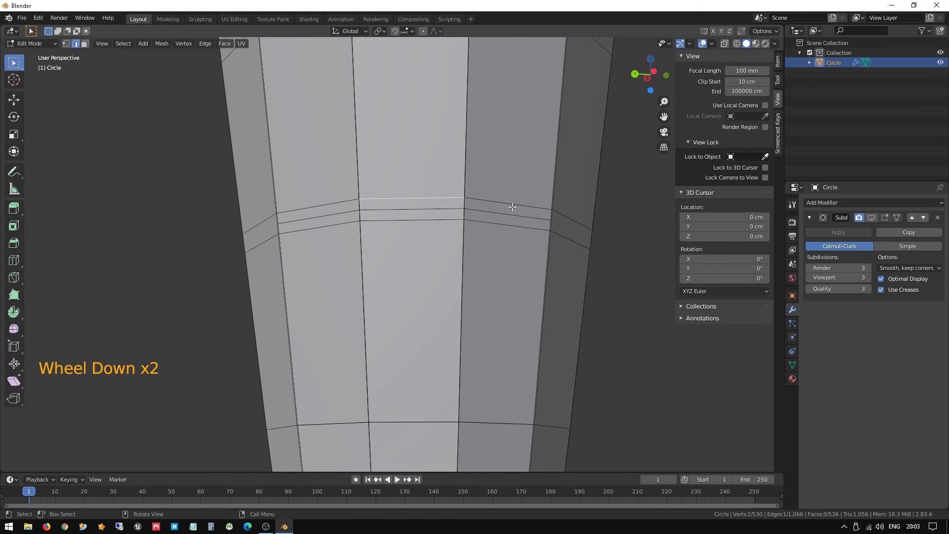
{"action": "middle_click_drag", "start_coordinate": [424, 166], "coordinate": [475, 221]}
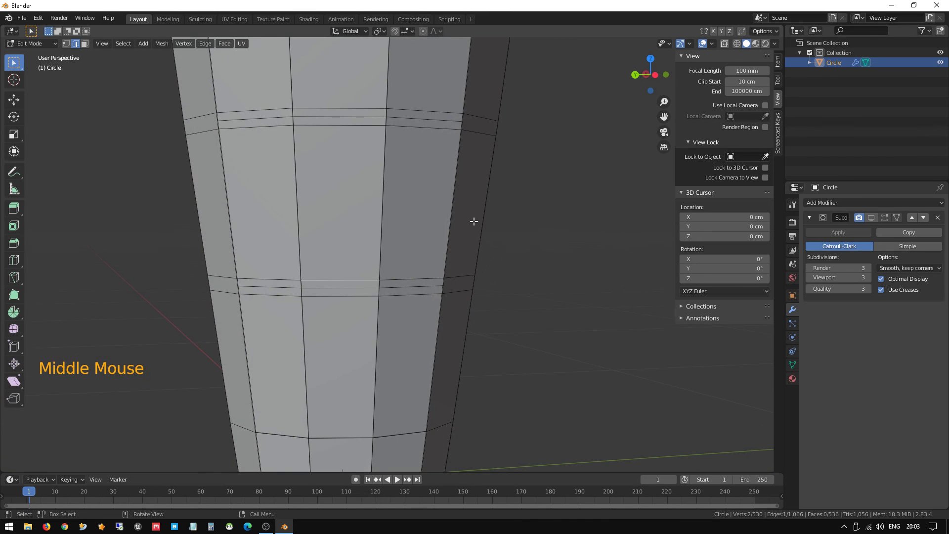
{"action": "left_click", "coordinate": [748, 91]}
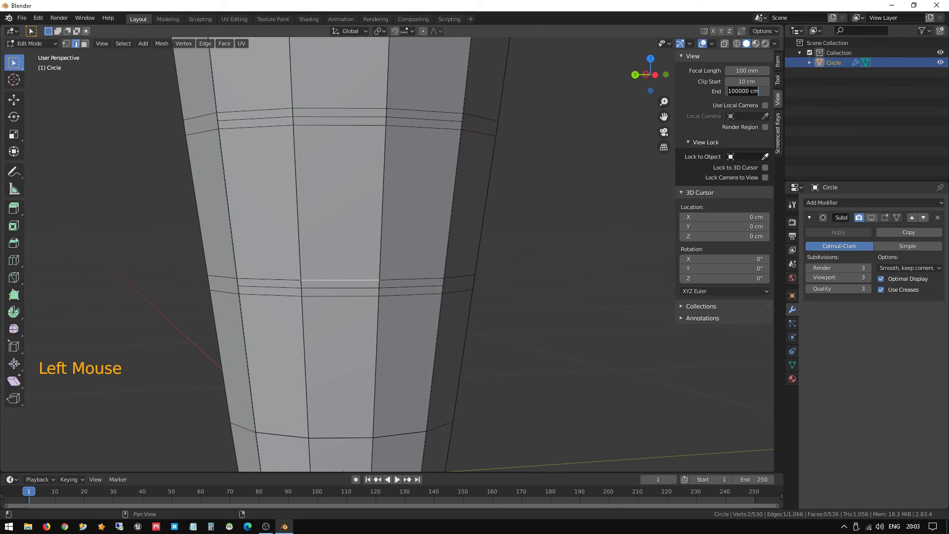
{"action": "type", "text": "20000"}
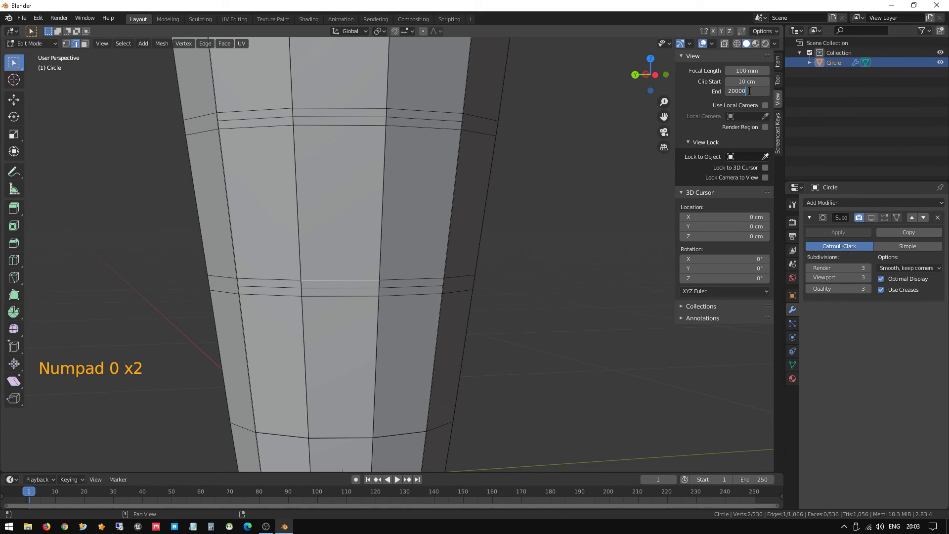
{"action": "type", "text": "0"}
{"action": "key", "text": "Tab"}
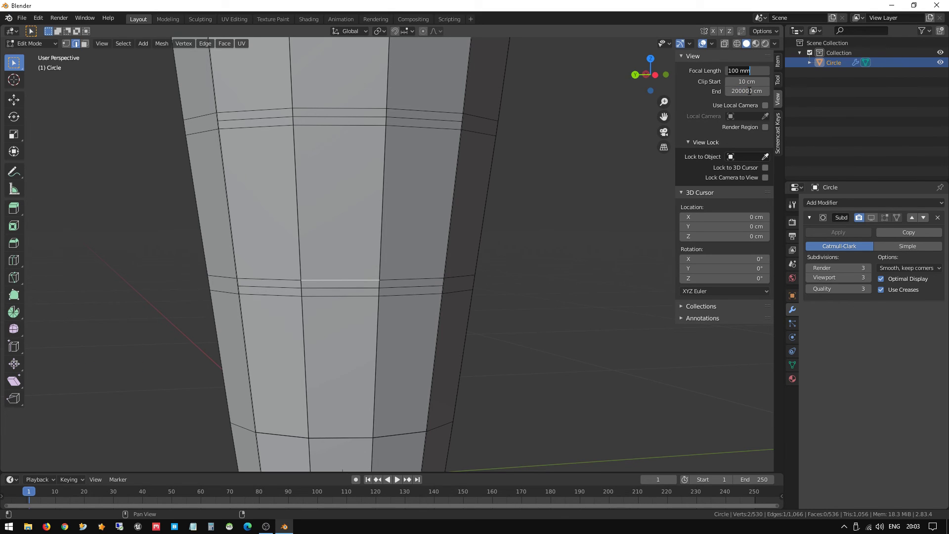
Set the viewport focal length to 250 mm and check the beveled band's edges
{"action": "type", "text": "250"}
{"action": "key", "text": "Tab"}
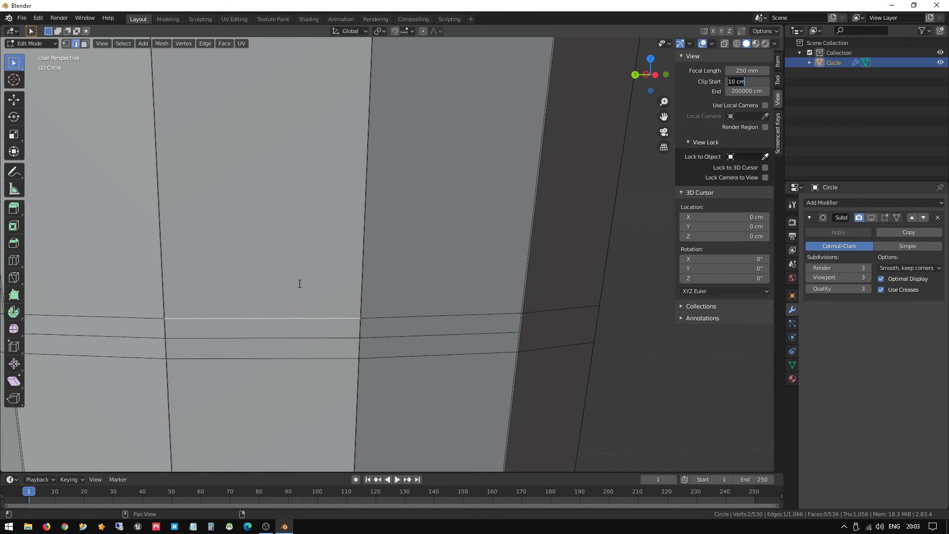
{"action": "key", "text": "Return"}
{"action": "scroll", "coordinate": [301, 286], "scroll_direction": "down", "scroll_amount": 7}
{"action": "scroll", "coordinate": [314, 292], "scroll_direction": "up", "scroll_amount": 6}
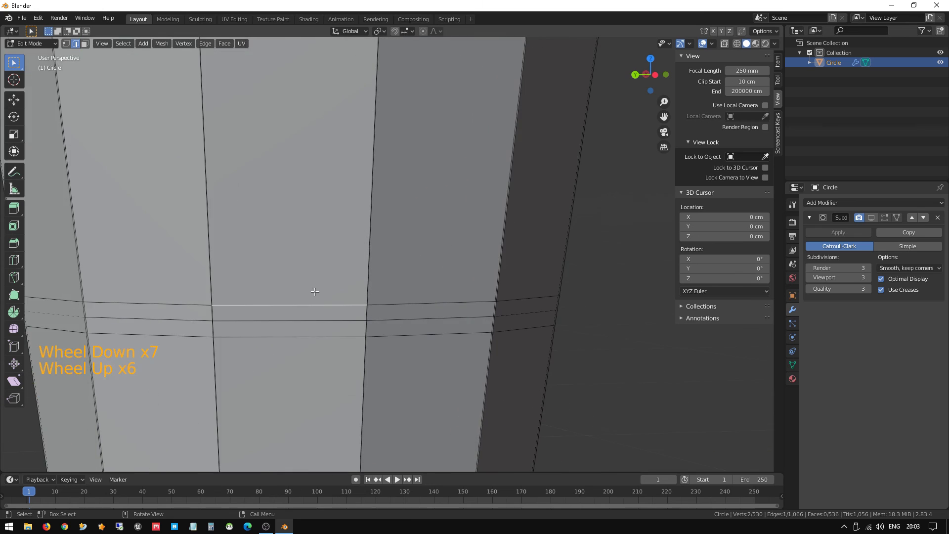
{"action": "mouse_move", "coordinate": [314, 292]}
{"action": "middle_mouse_down"}
{"action": "mouse_move", "coordinate": [394, 282]}
{"action": "mouse_move", "coordinate": [275, 281]}
{"action": "mouse_move", "coordinate": [313, 279]}
{"action": "middle_mouse_up"}
{"action": "left_click", "coordinate": [746, 70]}
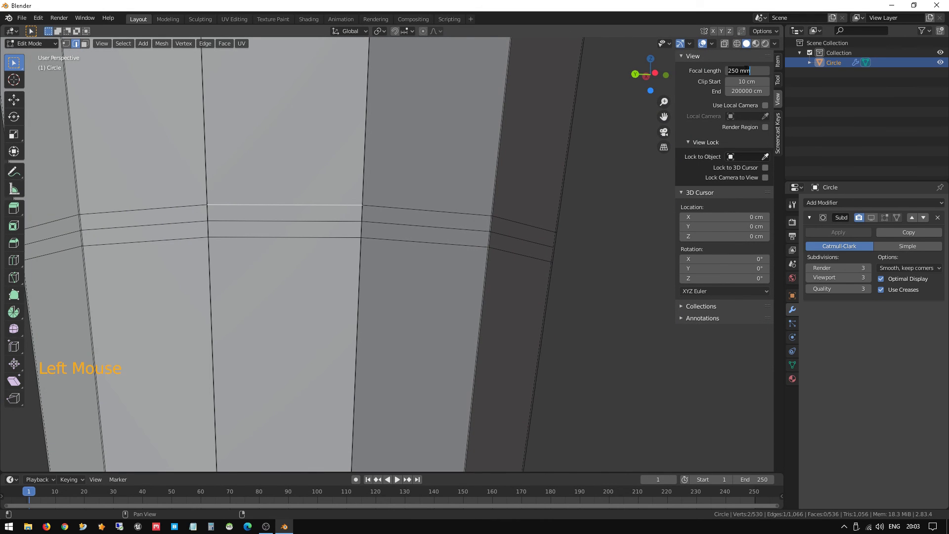
{"action": "key", "text": "KP_0"}
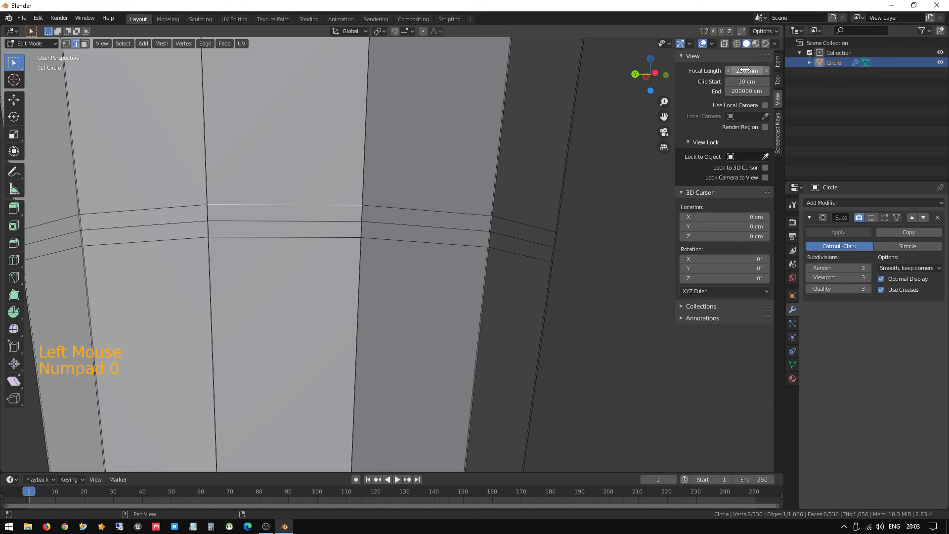
{"action": "scroll", "coordinate": [393, 194], "scroll_direction": "down", "scroll_amount": 2}
{"action": "middle_click_drag", "start_coordinate": [394, 195], "coordinate": [421, 176]}
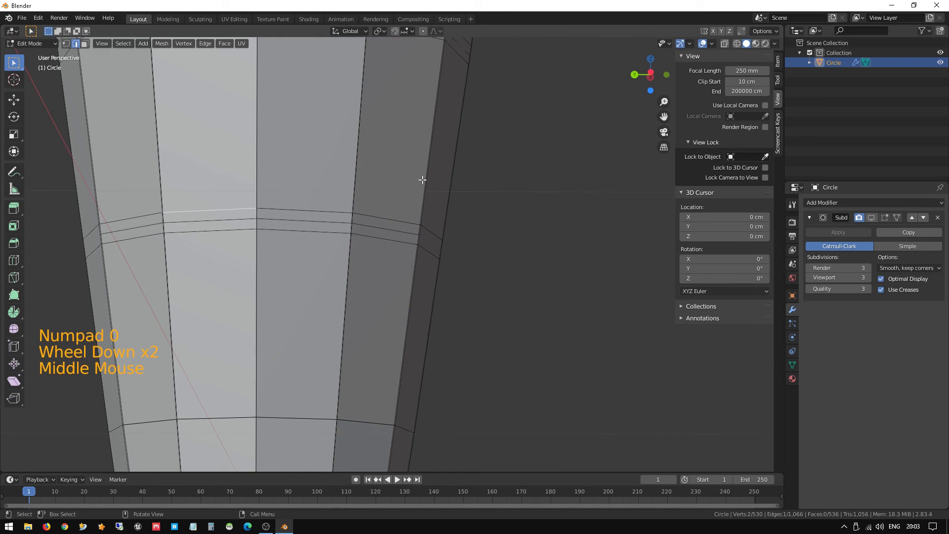
{"action": "left_click", "coordinate": [747, 71]}
{"action": "key", "text": "KP_0"}
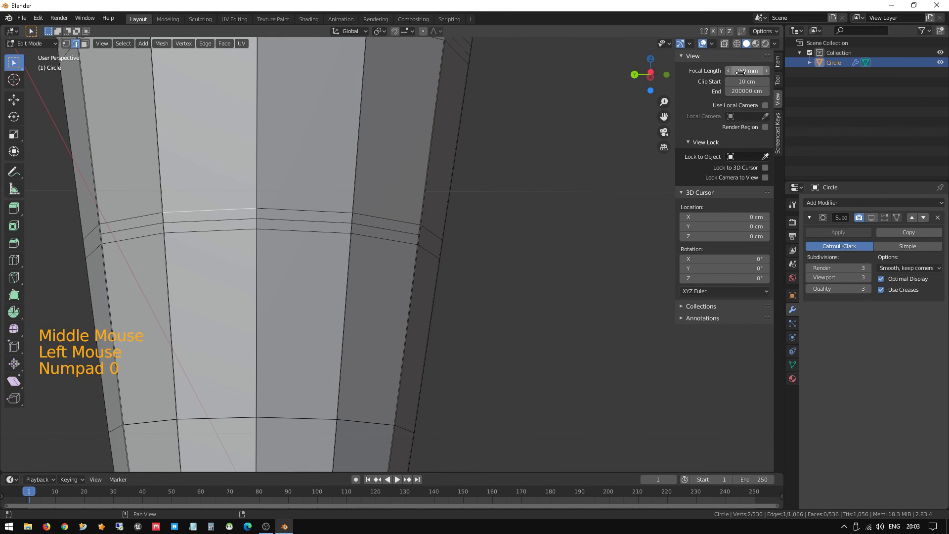
Examine the edge lines of the two beveled bands on the cup's outer wall from several angles and distances
{"action": "middle_click_drag", "start_coordinate": [223, 237], "coordinate": [458, 176]}
{"action": "scroll", "coordinate": [435, 198], "scroll_direction": "up", "scroll_amount": 2}
{"action": "scroll", "coordinate": [435, 198], "scroll_direction": "up", "scroll_amount": 1}
{"action": "scroll", "coordinate": [390, 212], "scroll_direction": "down", "scroll_amount": 2}
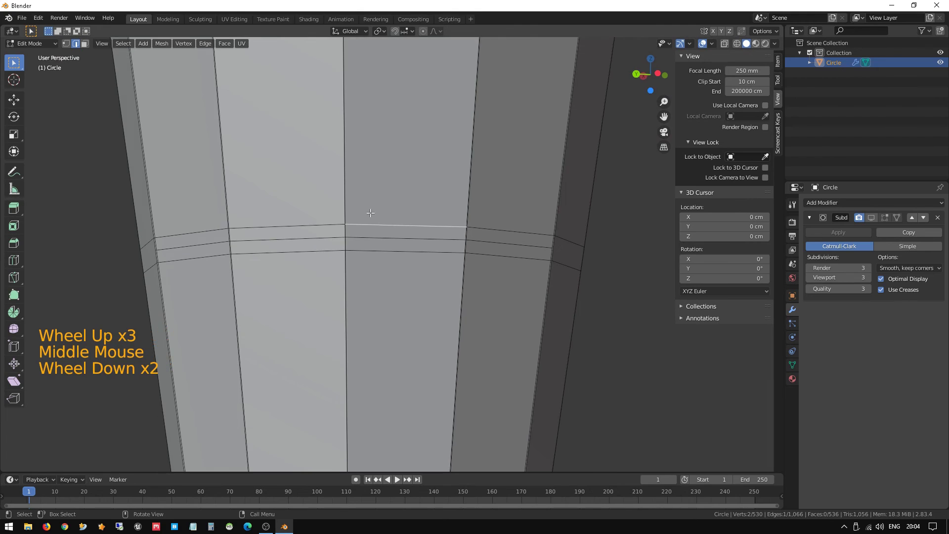
{"action": "middle_click_drag", "start_coordinate": [373, 218], "coordinate": [414, 230], "text": "shift"}
{"action": "scroll", "coordinate": [438, 206], "scroll_direction": "down", "scroll_amount": 1}
{"action": "scroll", "coordinate": [445, 183], "scroll_direction": "down", "scroll_amount": 1, "text": "shift"}
{"action": "scroll", "coordinate": [445, 183], "scroll_direction": "down", "scroll_amount": 1}
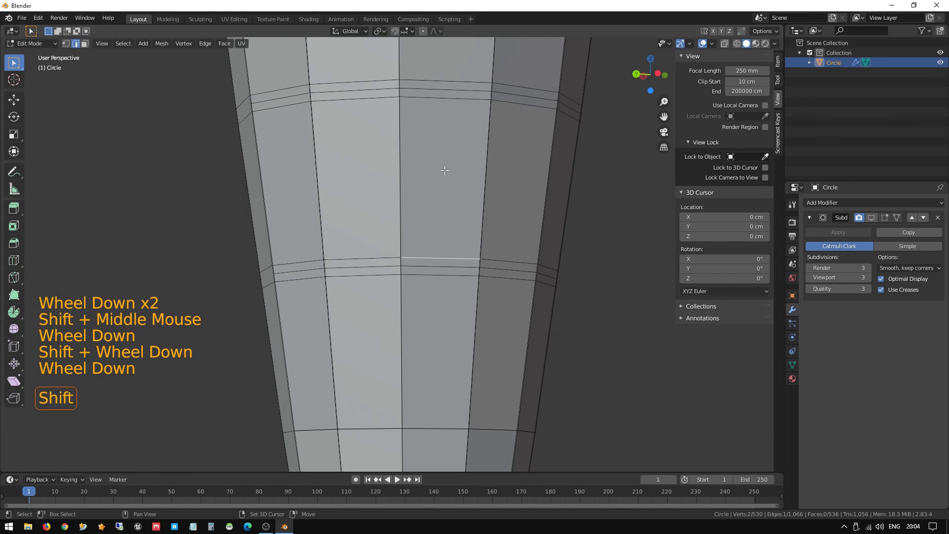
{"action": "middle_click_drag", "start_coordinate": [435, 307], "coordinate": [429, 213], "text": "shift"}
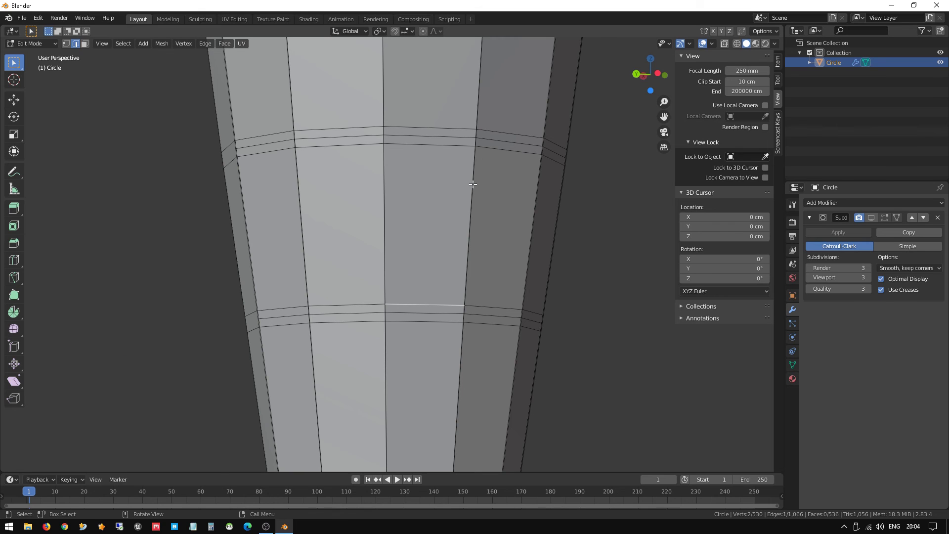
{"action": "scroll", "coordinate": [444, 294], "scroll_direction": "up", "scroll_amount": 1}
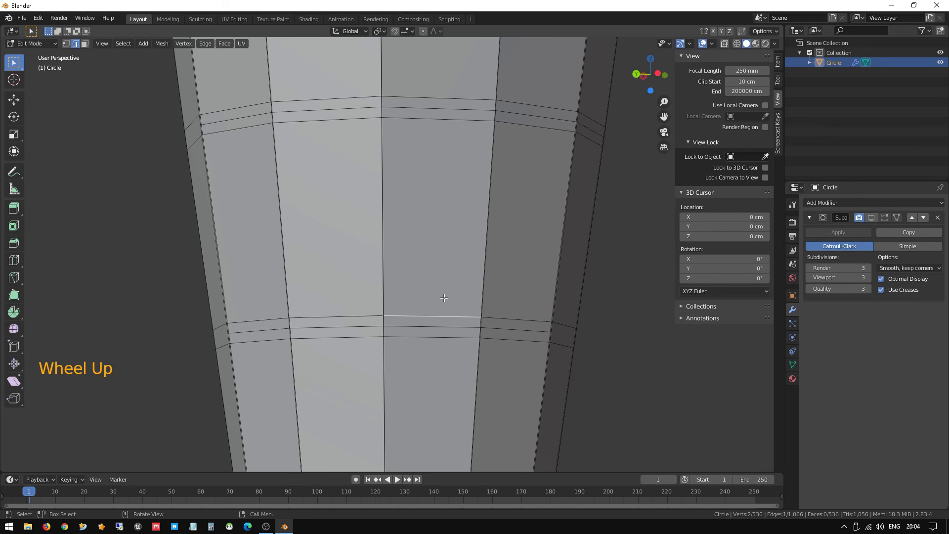
{"action": "scroll", "coordinate": [442, 299], "scroll_direction": "down", "scroll_amount": 2}
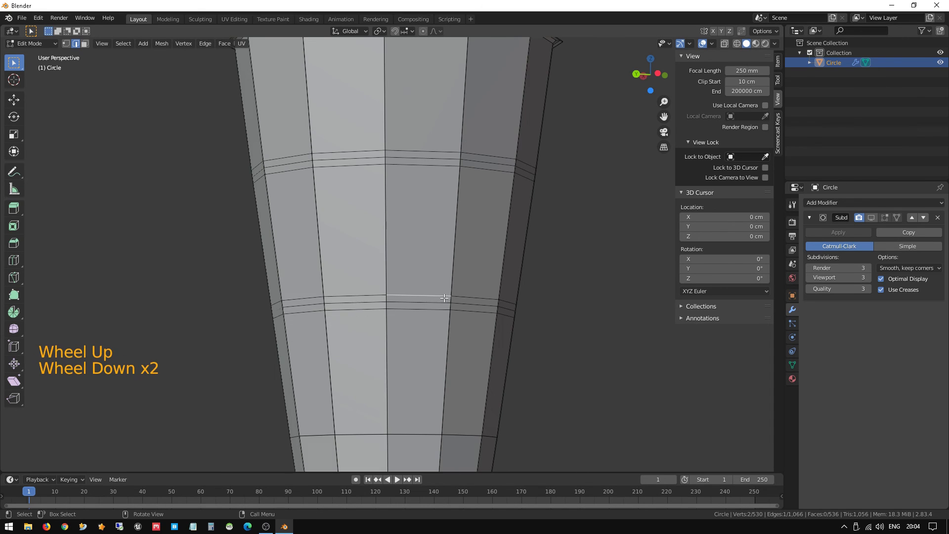
{"action": "middle_click_drag", "start_coordinate": [434, 277], "coordinate": [467, 218], "text": "shift"}
{"action": "scroll", "coordinate": [468, 220], "scroll_direction": "down", "scroll_amount": 1}
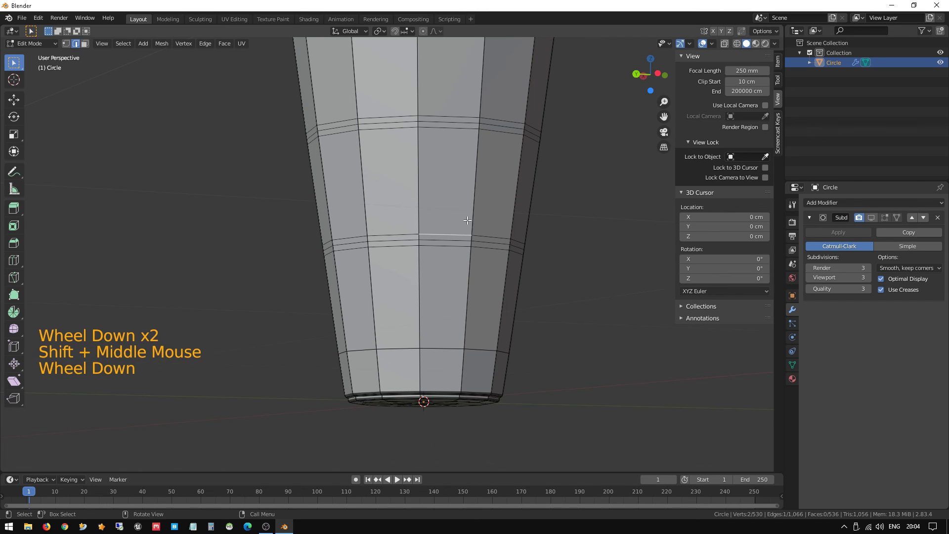
{"action": "middle_click_drag", "start_coordinate": [427, 179], "coordinate": [447, 140]}
{"action": "scroll", "coordinate": [470, 161], "scroll_direction": "up", "scroll_amount": 1}
{"action": "scroll", "coordinate": [470, 161], "scroll_direction": "up", "scroll_amount": 1}
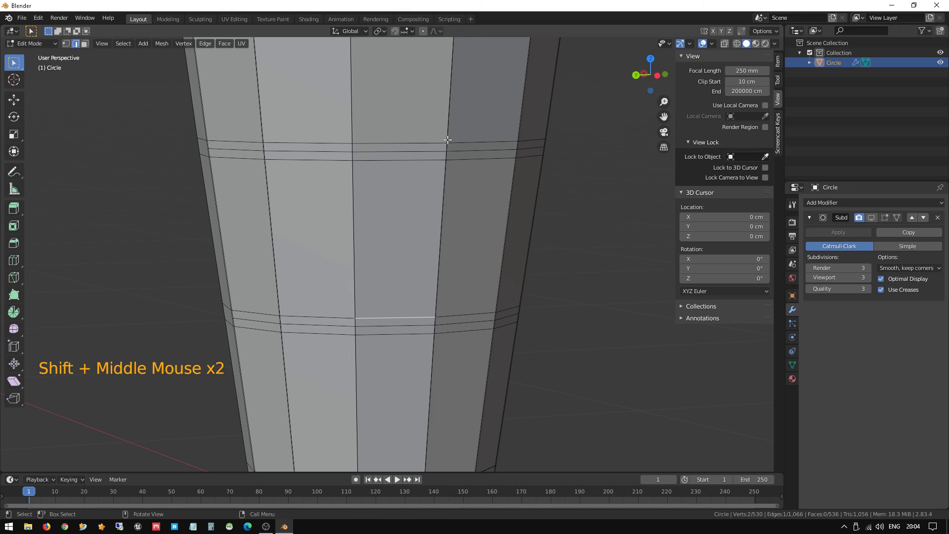
Dissolve the middle edge loop of the upper beveled band on the cup's wall
{"action": "left_click", "coordinate": [392, 151], "text": "alt"}
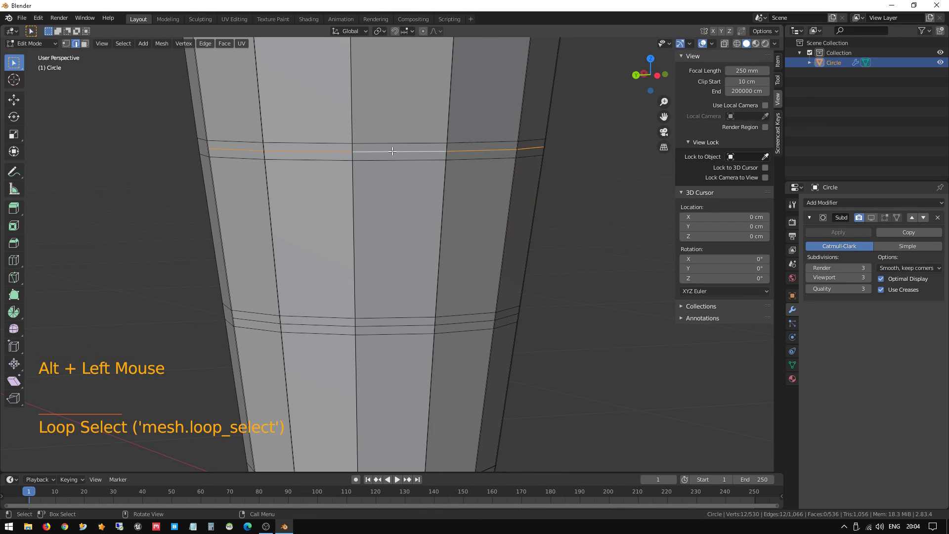
{"action": "middle_click", "coordinate": [413, 157]}
{"action": "mouse_move", "coordinate": [413, 158]}
{"action": "middle_mouse_down"}
{"action": "mouse_move", "coordinate": [445, 155]}
{"action": "mouse_move", "coordinate": [410, 165]}
{"action": "middle_mouse_up"}
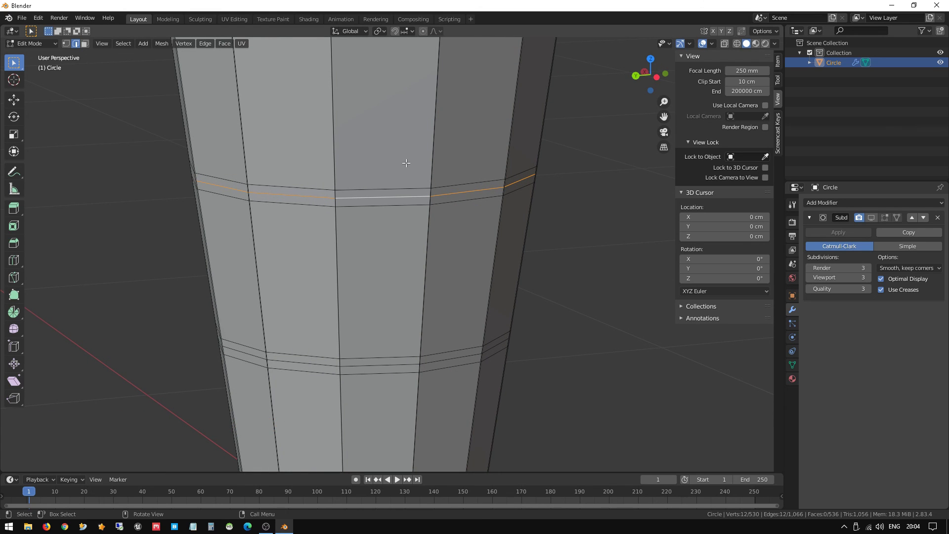
{"action": "key", "text": "x"}
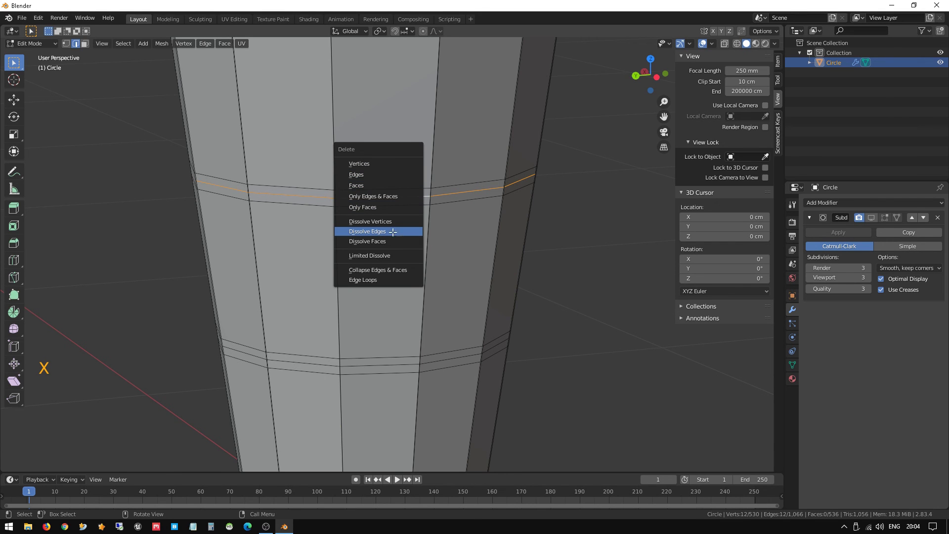
{"action": "left_click", "coordinate": [392, 231]}
{"action": "mouse_move", "coordinate": [418, 247]}
{"action": "middle_mouse_down"}
{"action": "mouse_move", "coordinate": [428, 246]}
{"action": "mouse_move", "coordinate": [415, 233]}
{"action": "middle_mouse_up"}
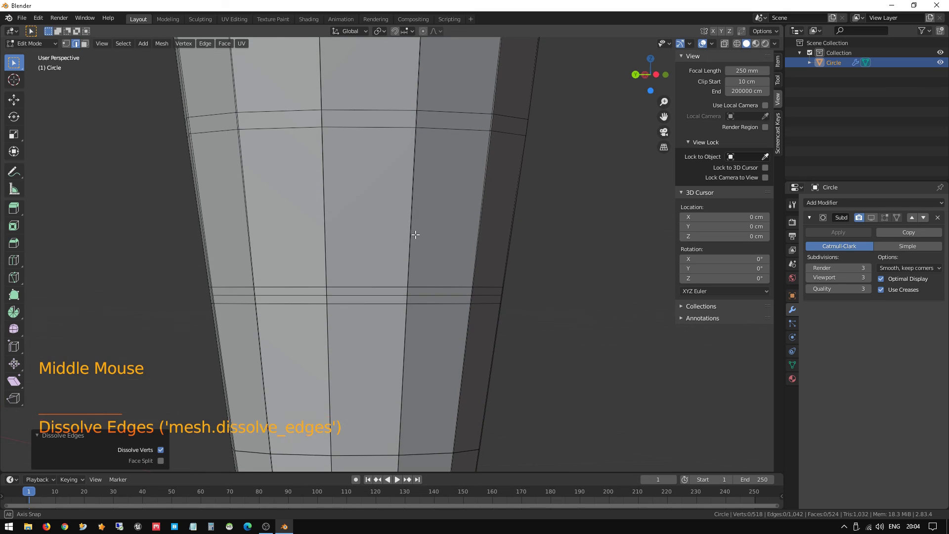
Dissolve the middle edge loop of the lower beveled band on the cup's wall
{"action": "left_click", "coordinate": [381, 295], "text": "alt"}
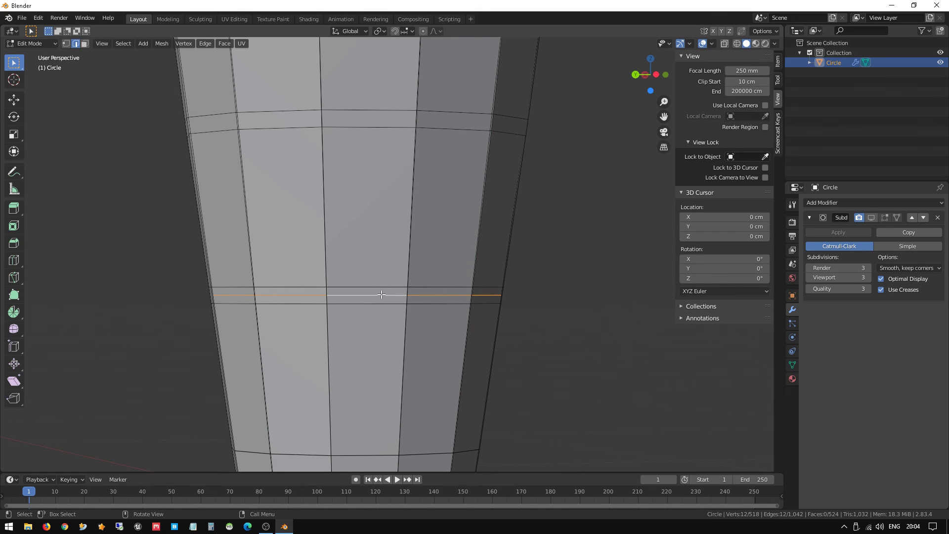
{"action": "key", "text": "x"}
{"action": "left_click", "coordinate": [381, 294]}
{"action": "middle_click_drag", "start_coordinate": [361, 284], "coordinate": [380, 286]}
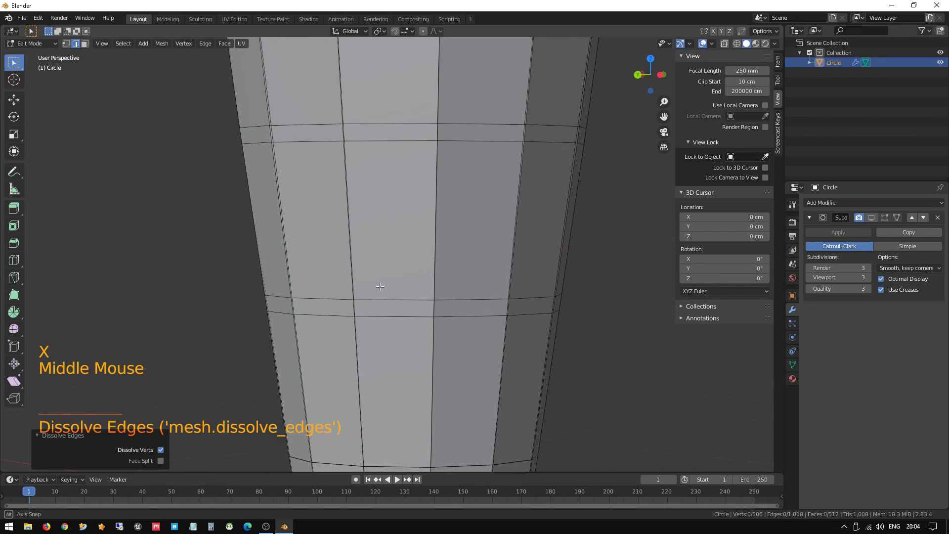
{"action": "scroll", "coordinate": [474, 263], "scroll_direction": "down", "scroll_amount": 2}
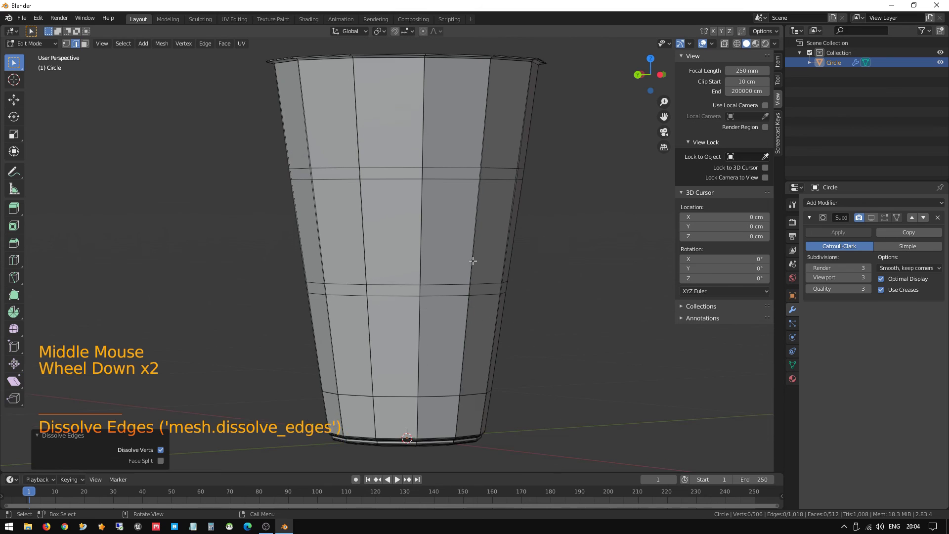
{"action": "right_click", "coordinate": [492, 223]}
{"action": "right_click", "coordinate": [382, 167]}
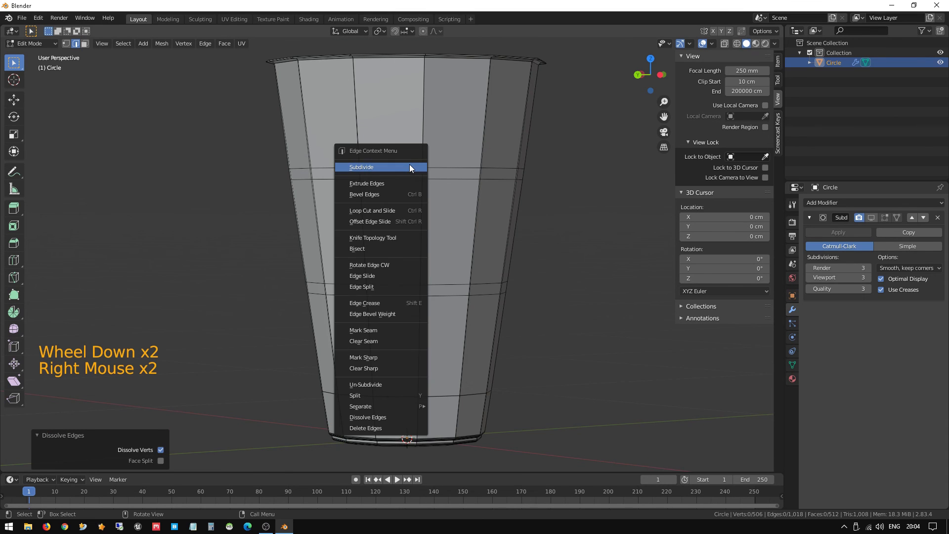
{"action": "right_click", "coordinate": [638, 217]}
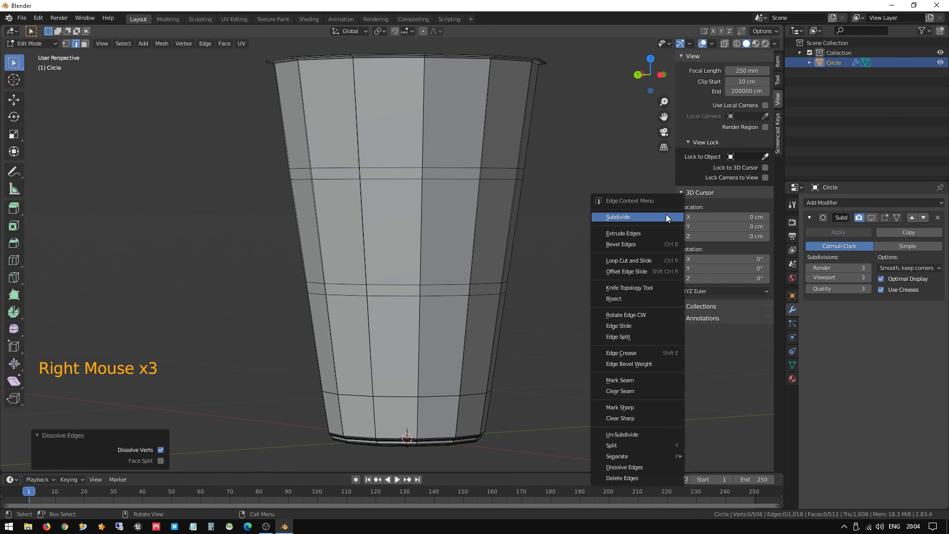
Switch to face selection and try to select the face loops of both narrow bands around the cup's wall
{"action": "scroll", "coordinate": [401, 276], "scroll_direction": "up", "scroll_amount": 2}
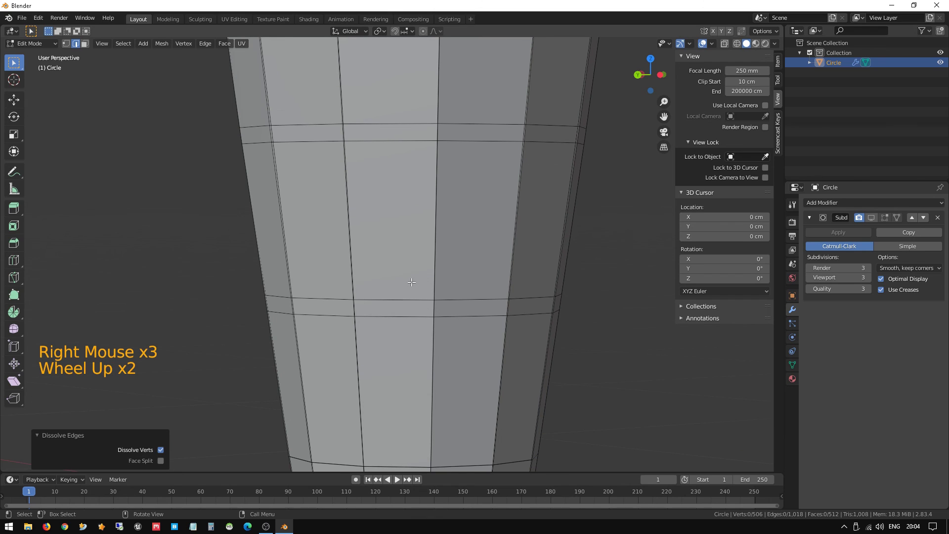
{"action": "key", "text": "3"}
{"action": "left_click", "coordinate": [438, 134], "text": "alt"}
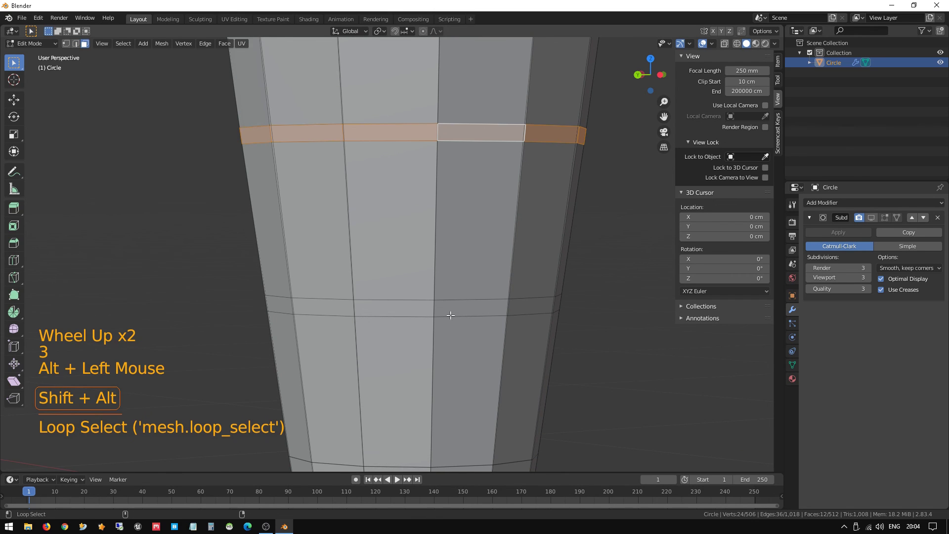
{"action": "left_click", "coordinate": [433, 308], "text": "alt+shift"}
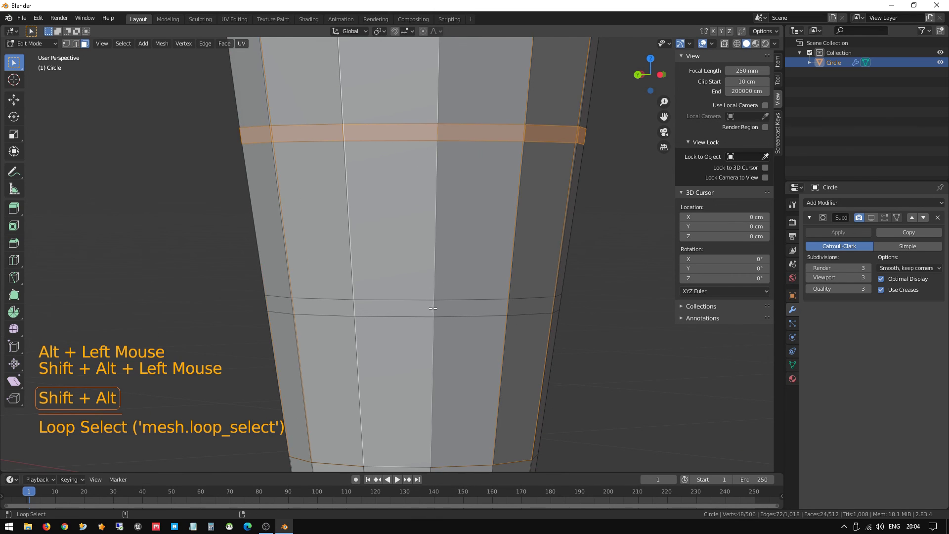
{"action": "left_click", "coordinate": [433, 308], "text": "alt+shift"}
{"action": "left_click", "coordinate": [445, 262]}
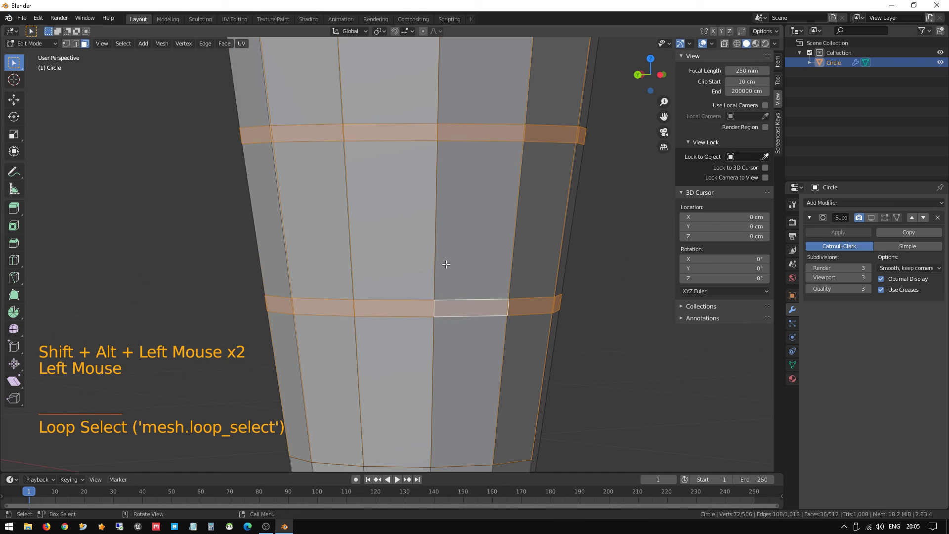
Restart the selection with the upper band's face loop and try to add the lower band's face loop
{"action": "left_click", "coordinate": [441, 308], "text": "alt+shift"}
{"action": "left_click", "coordinate": [439, 130]}
{"action": "left_click", "coordinate": [439, 129], "text": "alt+shift"}
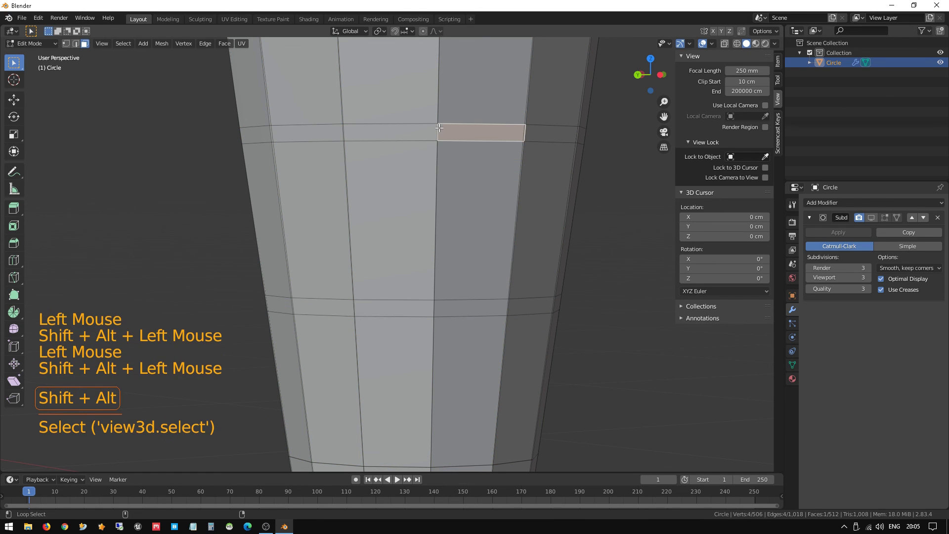
{"action": "left_click", "coordinate": [439, 128], "text": "shift"}
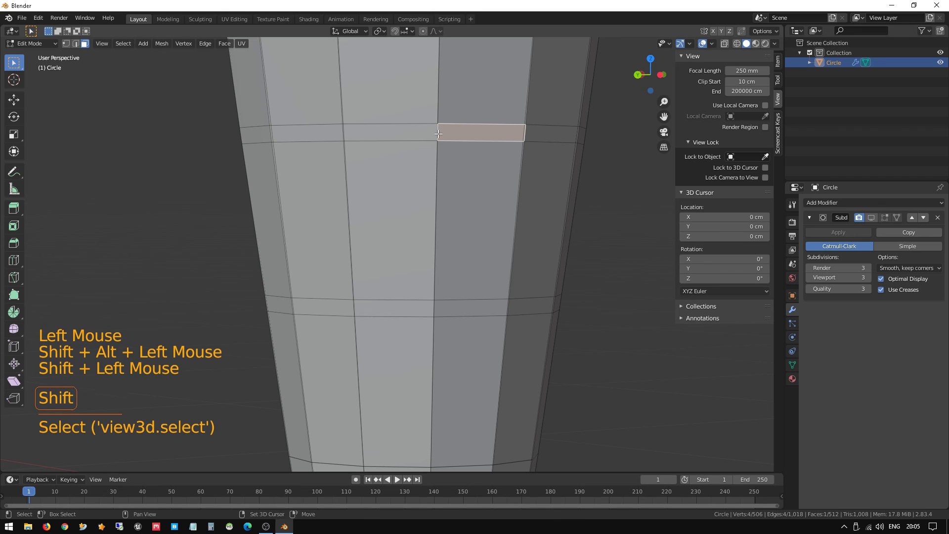
{"action": "left_click", "coordinate": [438, 133], "text": "alt"}
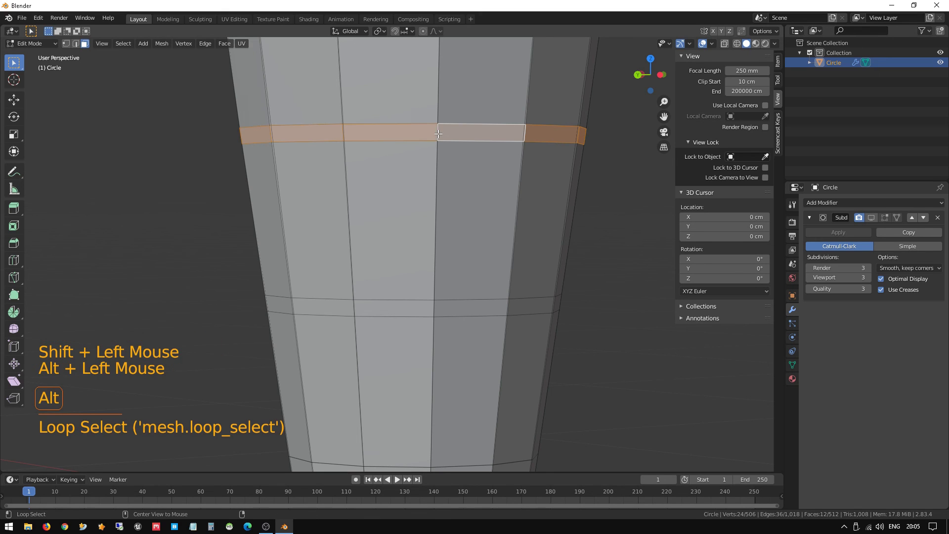
{"action": "left_click", "coordinate": [435, 312], "text": "alt+shift"}
{"action": "left_click", "coordinate": [452, 302]}
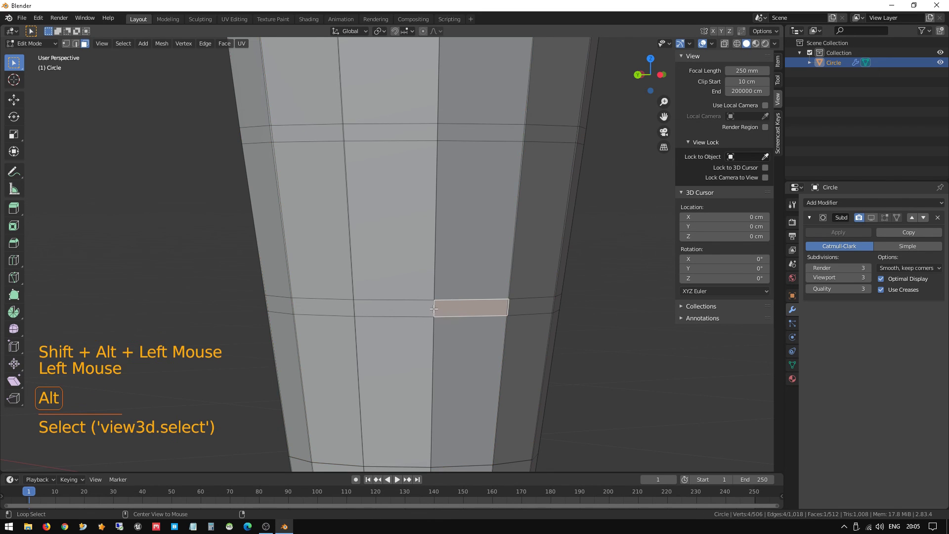
Try to select only the lower band's horizontal face loop from its side edge
{"action": "left_click", "coordinate": [502, 308], "text": "alt"}
{"action": "left_click", "coordinate": [504, 310]}
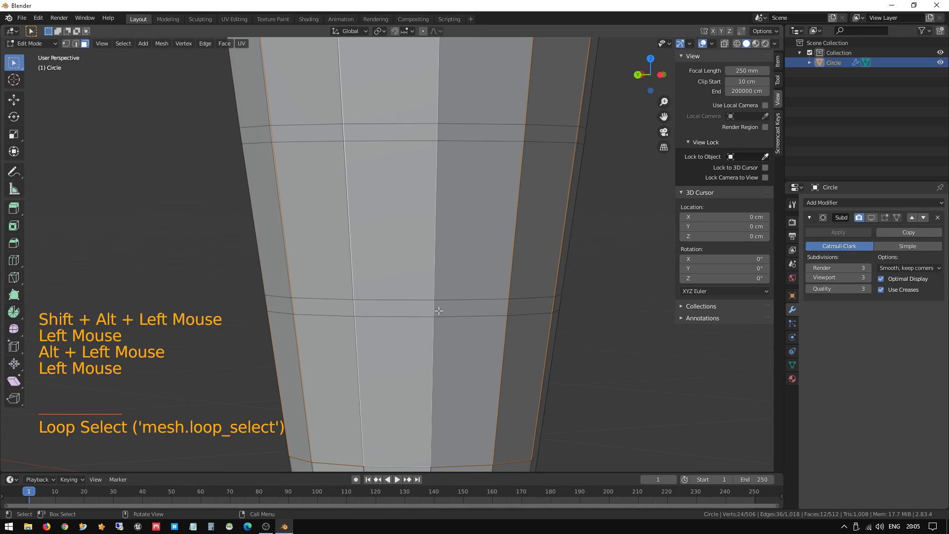
{"action": "left_click", "coordinate": [505, 309], "text": "alt+shift"}
{"action": "left_click", "coordinate": [507, 307]}
{"action": "left_click", "coordinate": [506, 307], "text": "alt"}
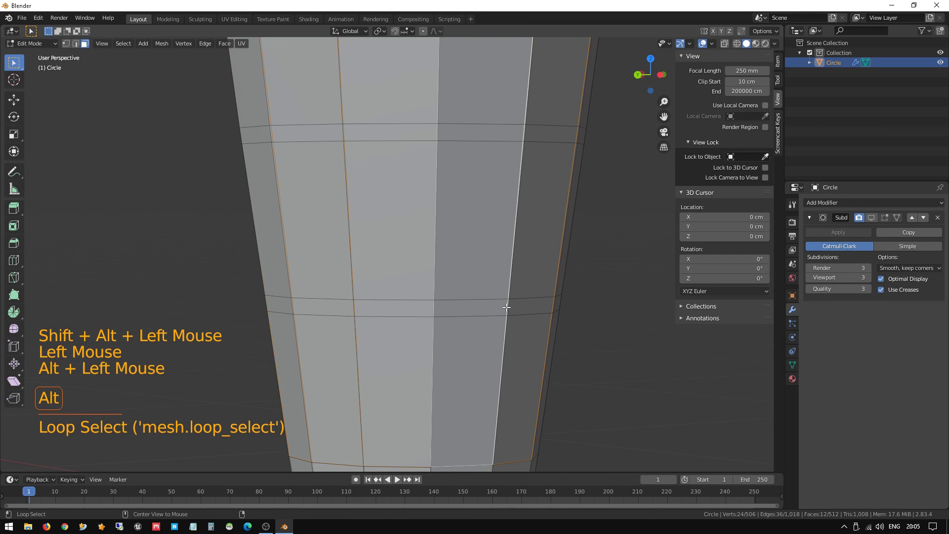
Select two adjacent faces of the upper band and try to extend the selection around its whole face loop
{"action": "middle_click_drag", "start_coordinate": [485, 305], "coordinate": [444, 309]}
{"action": "left_click", "coordinate": [434, 183]}
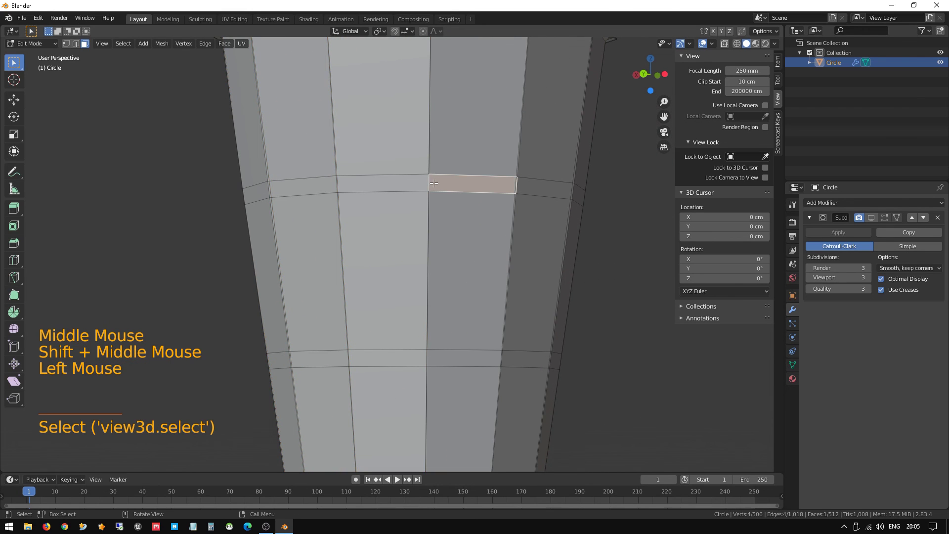
{"action": "left_click", "coordinate": [422, 183], "text": "shift"}
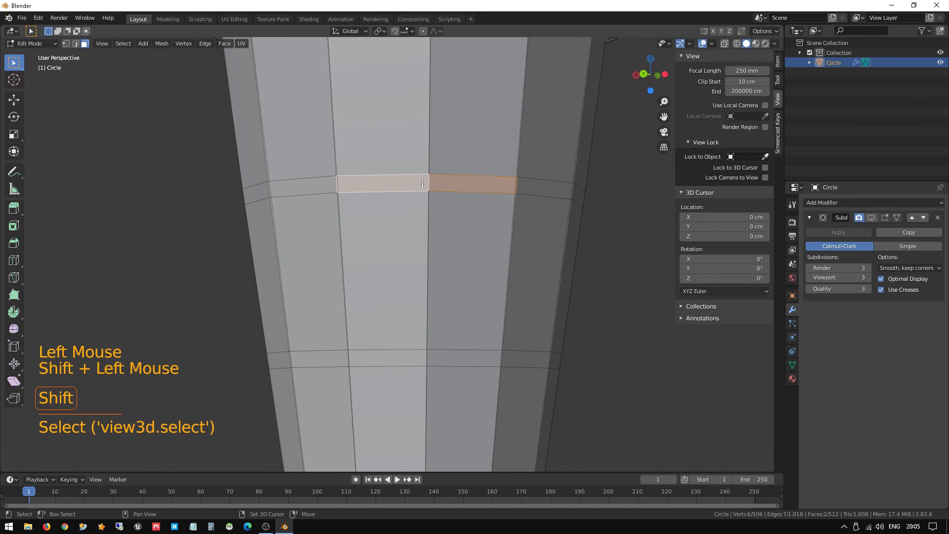
{"action": "left_click", "coordinate": [517, 183], "text": "alt+shift"}
{"action": "left_click", "coordinate": [517, 184], "text": "alt+shift"}
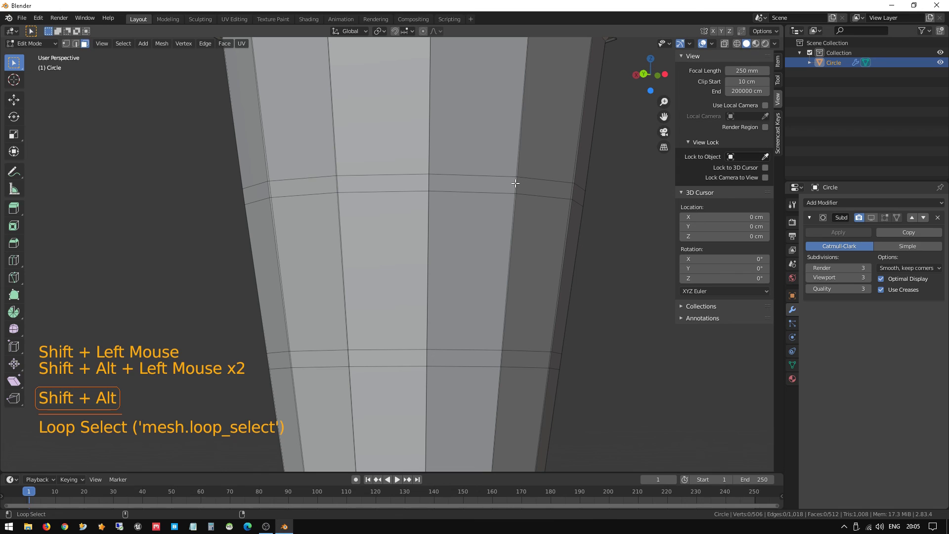
{"action": "left_click", "coordinate": [517, 184], "text": "alt+shift"}
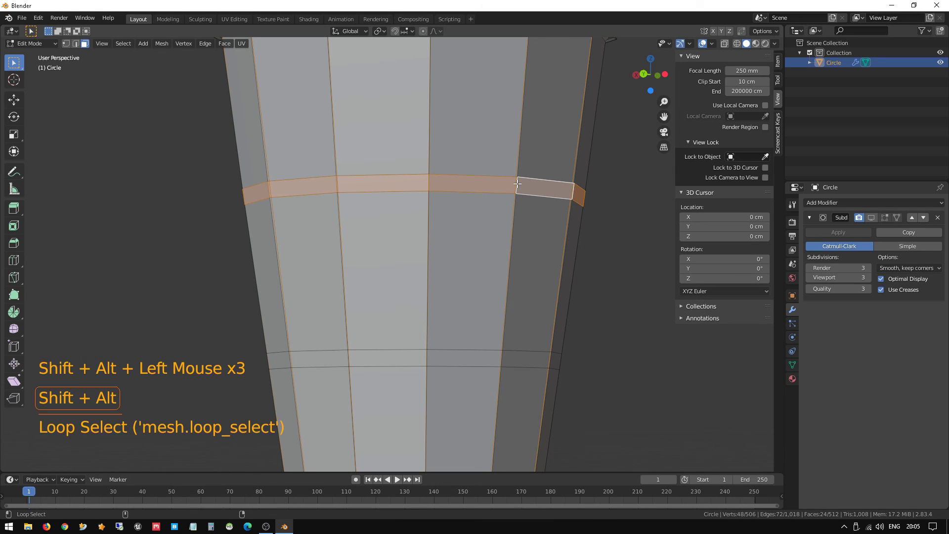
Restart the selection and select the full horizontal face loops of both the lower and upper narrow wall bands
{"action": "left_click", "coordinate": [507, 356]}
{"action": "left_click", "coordinate": [501, 357], "text": "shift"}
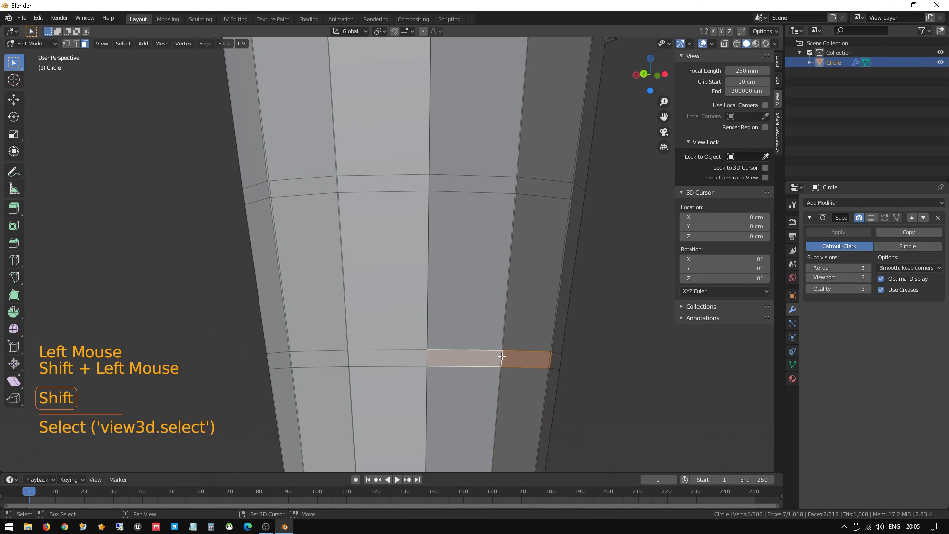
{"action": "left_click", "coordinate": [426, 359], "text": "alt+shift"}
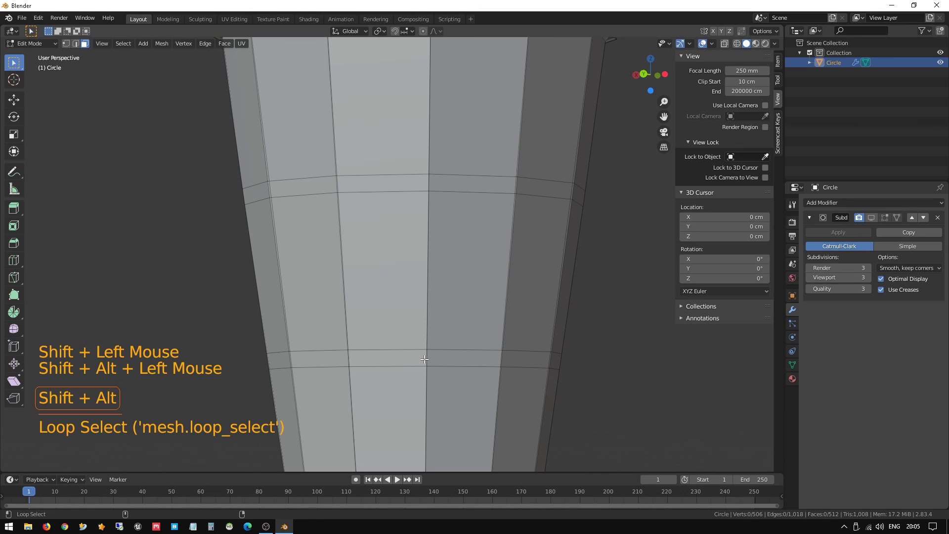
{"action": "left_click", "coordinate": [424, 359], "text": "alt+shift"}
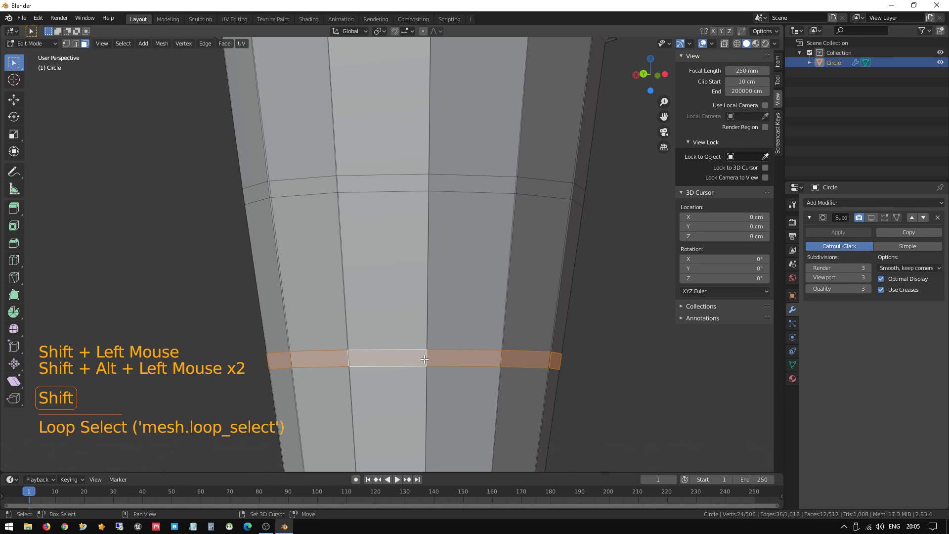
{"action": "left_click", "coordinate": [430, 180], "text": "alt+shift"}
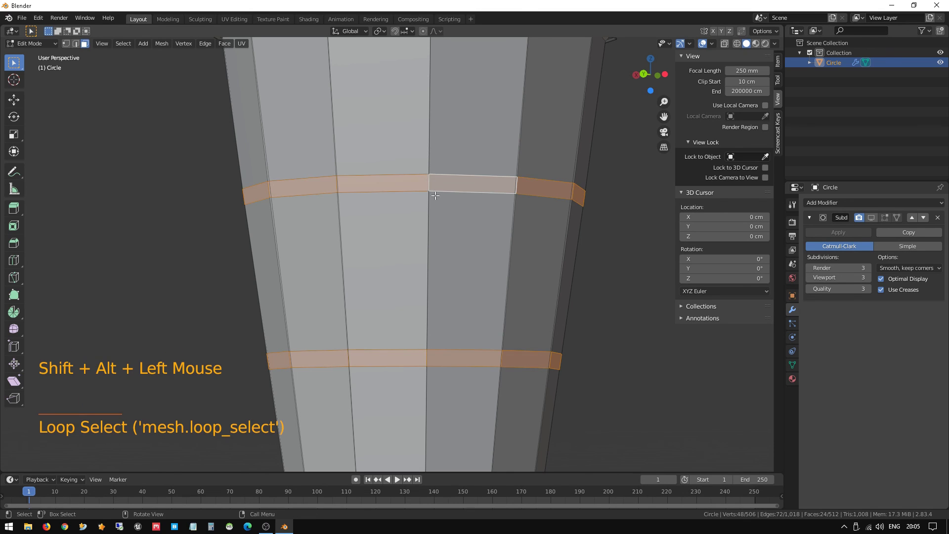
{"action": "scroll", "coordinate": [461, 236], "scroll_direction": "up", "scroll_amount": 1}
{"action": "scroll", "coordinate": [451, 252], "scroll_direction": "down", "scroll_amount": 1}
{"action": "middle_click_drag", "start_coordinate": [449, 254], "coordinate": [499, 175], "text": "shift"}
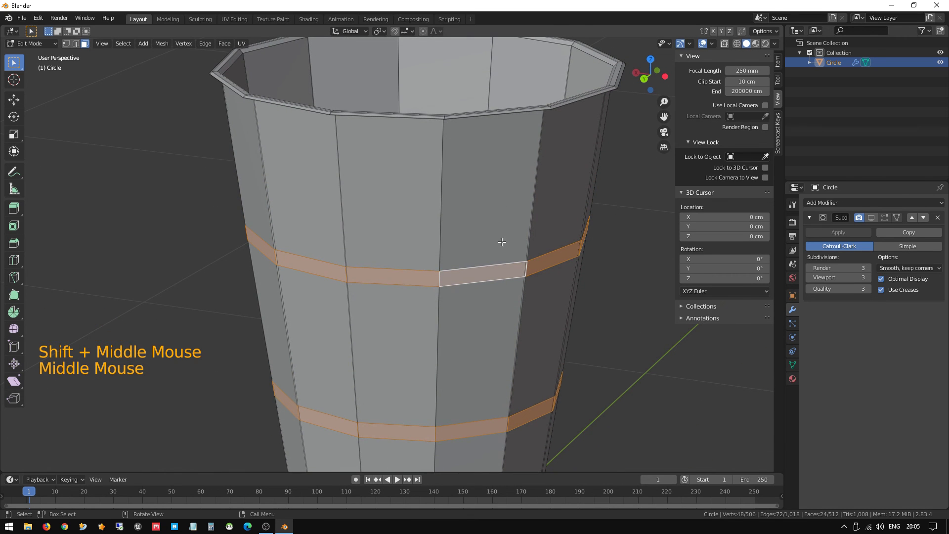
{"action": "middle_click_drag", "start_coordinate": [496, 275], "coordinate": [477, 229]}
{"action": "scroll", "coordinate": [479, 252], "scroll_direction": "up", "scroll_amount": 3}
{"action": "scroll", "coordinate": [477, 227], "scroll_direction": "down", "scroll_amount": 2}
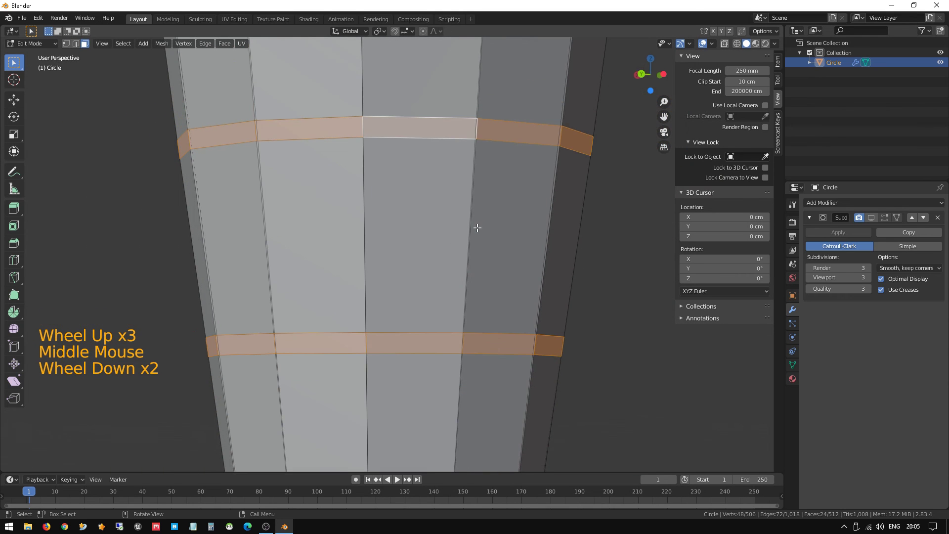
Inset the selected faces of both bands with a thickness of 0.465 cm and no depth
{"action": "key", "text": "i"}
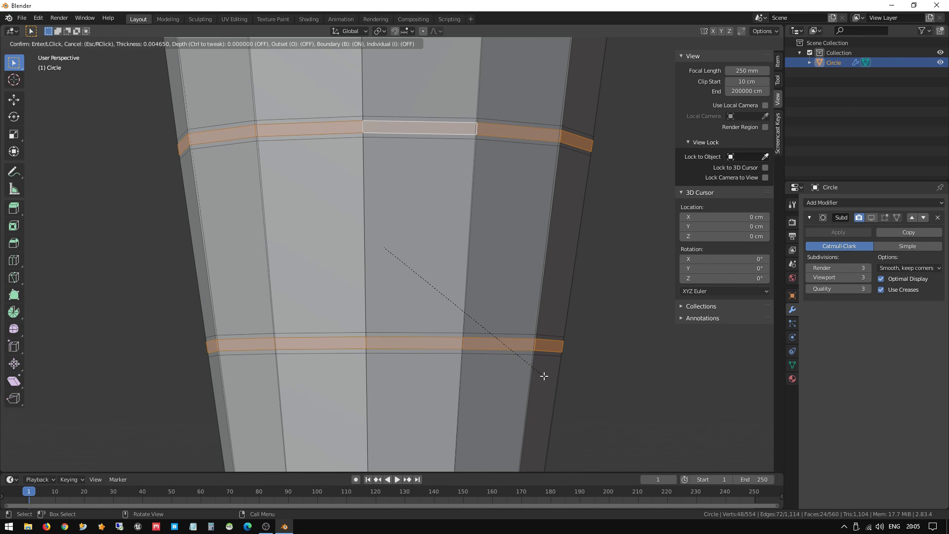
{"action": "left_click", "coordinate": [544, 377]}
{"action": "middle_click_drag", "start_coordinate": [491, 233], "coordinate": [506, 236]}
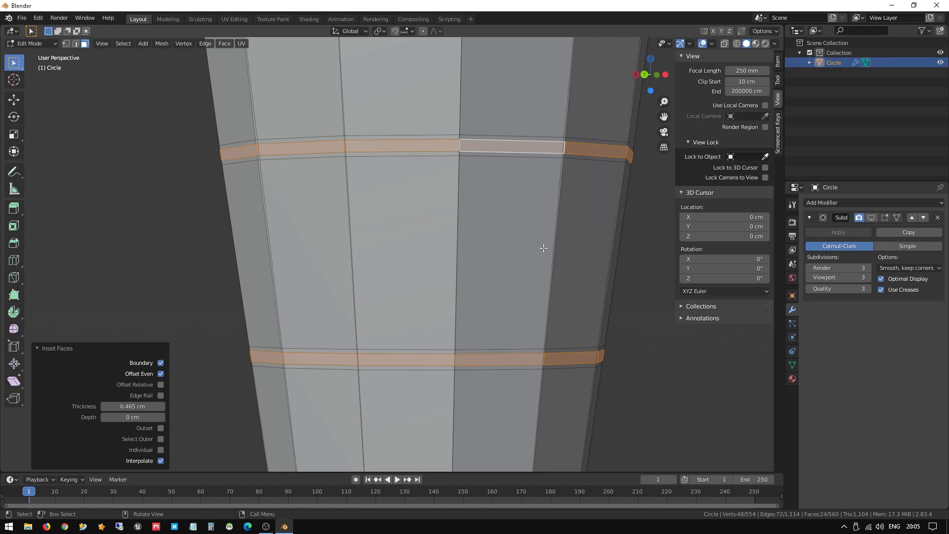
Try to shrink both inset bands inward with a Shrink/Fatten offset of 0.112 cm, and undo it
{"action": "key", "text": "alt+s"}
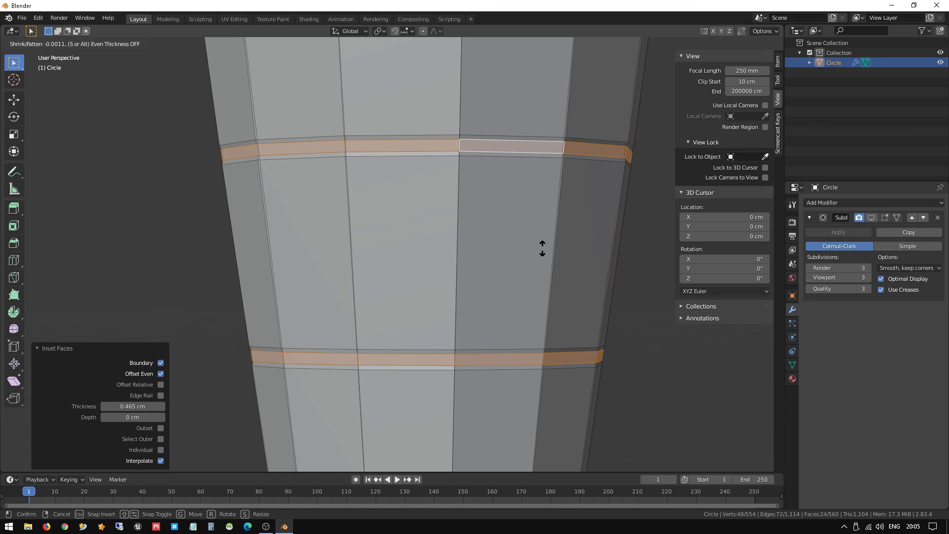
{"action": "left_click", "coordinate": [542, 248]}
{"action": "middle_click_drag", "start_coordinate": [519, 178], "coordinate": [537, 190], "text": "shift"}
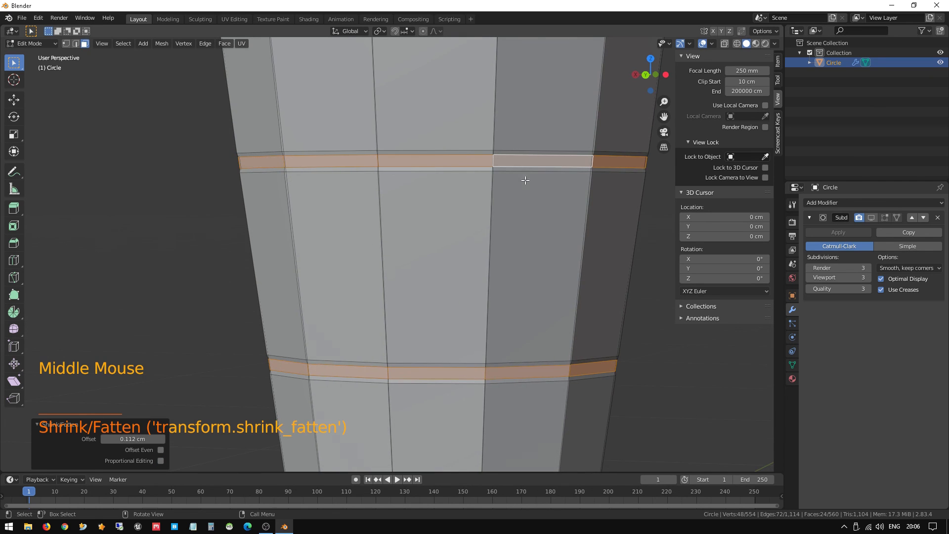
{"action": "middle_click_drag", "start_coordinate": [548, 144], "coordinate": [427, 149], "text": "shift"}
{"action": "scroll", "coordinate": [508, 148], "scroll_direction": "up", "scroll_amount": 2}
{"action": "scroll", "coordinate": [495, 174], "scroll_direction": "up", "scroll_amount": 2}
{"action": "left_click", "coordinate": [427, 150]}
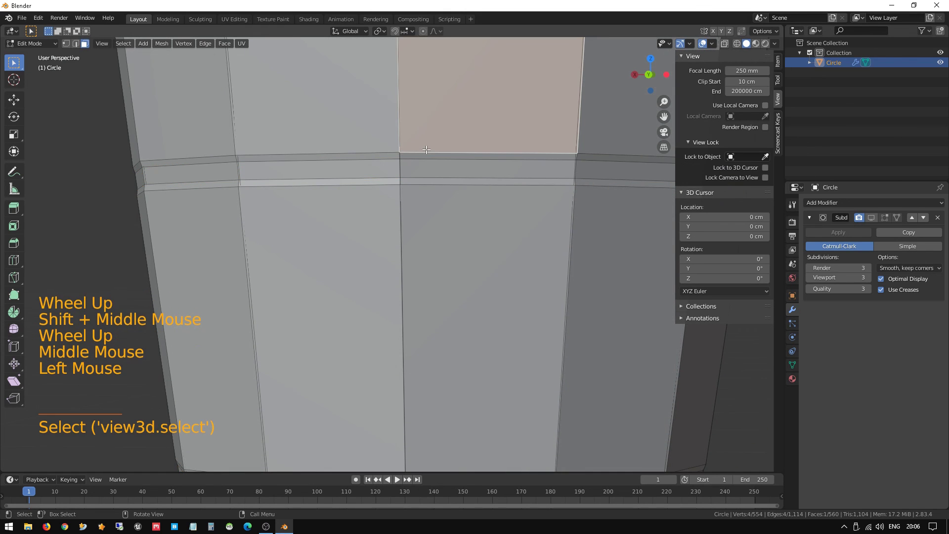
{"action": "scroll", "coordinate": [379, 176], "scroll_direction": "down", "scroll_amount": 2}
{"action": "key", "text": "ctrl+z"}
{"action": "key", "text": "ctrl+z"}
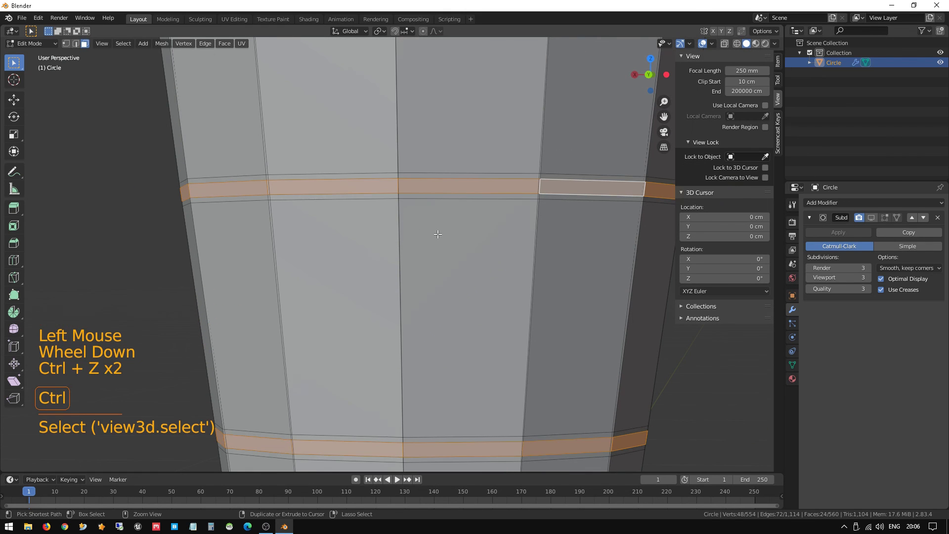
Shrink the inset faces of both bands slightly inward along their normals
{"action": "key", "text": "alt+s"}
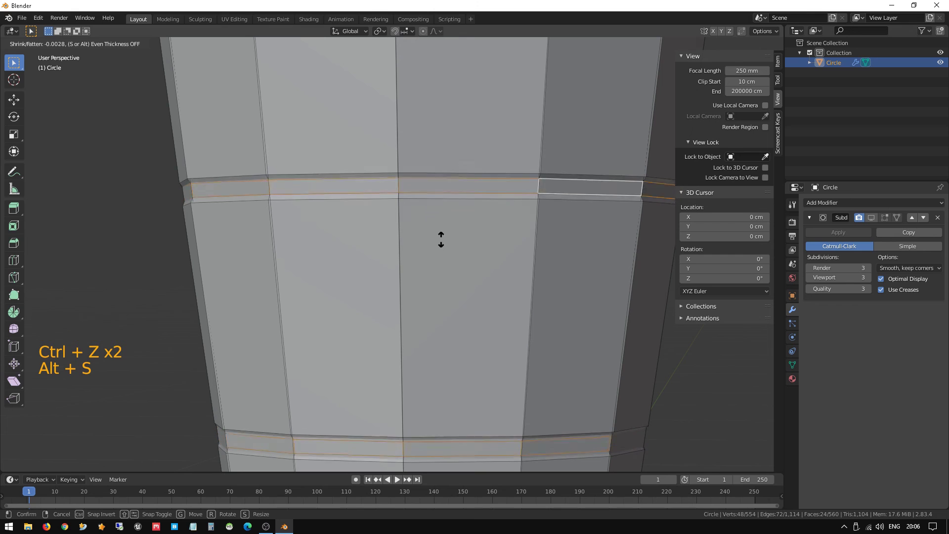
{"action": "key", "text": "shift"}
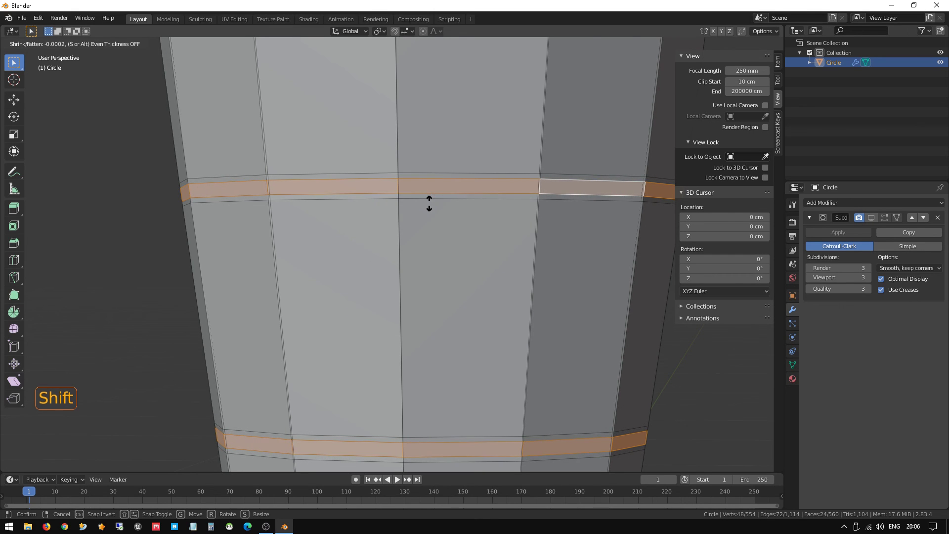
{"action": "left_click", "coordinate": [429, 203]}
Compare the cup in object mode with its viewport subdivision on and off to check the recessed bands
{"action": "scroll", "coordinate": [429, 203], "scroll_direction": "down", "scroll_amount": 2}
{"action": "middle_click_drag", "start_coordinate": [429, 204], "coordinate": [461, 207]}
{"action": "key", "text": "Tab"}
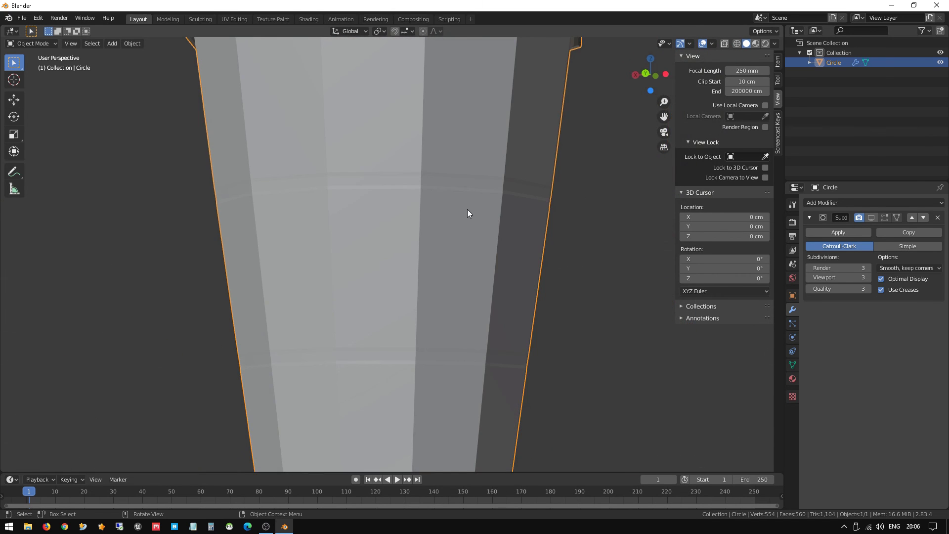
{"action": "left_click", "coordinate": [869, 218]}
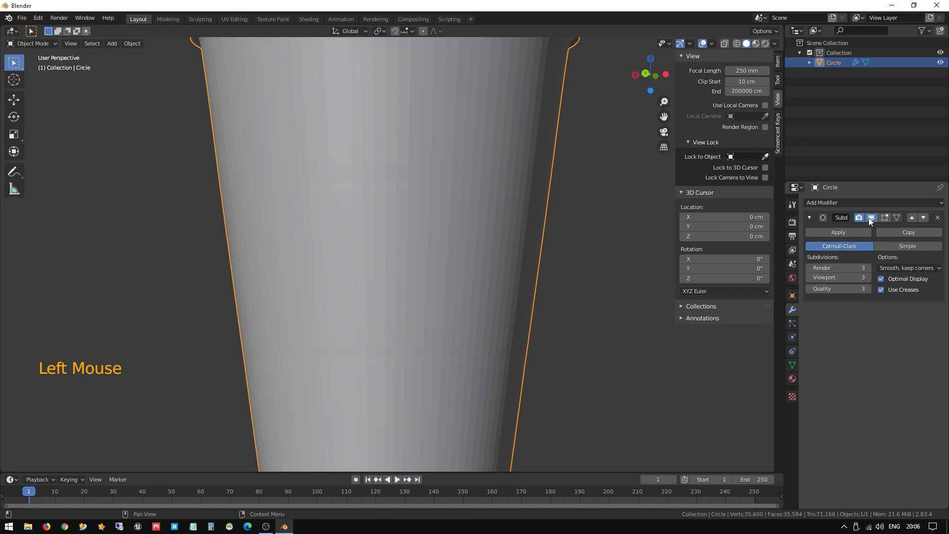
{"action": "left_click", "coordinate": [889, 218]}
{"action": "scroll", "coordinate": [439, 239], "scroll_direction": "down", "scroll_amount": 2}
{"action": "middle_click_drag", "start_coordinate": [440, 240], "coordinate": [459, 243]}
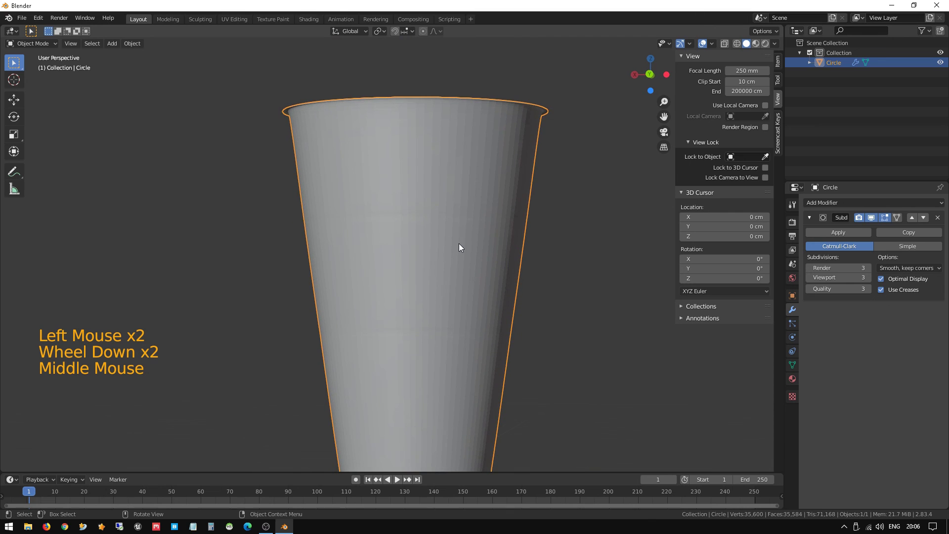
{"action": "left_click", "coordinate": [870, 218]}
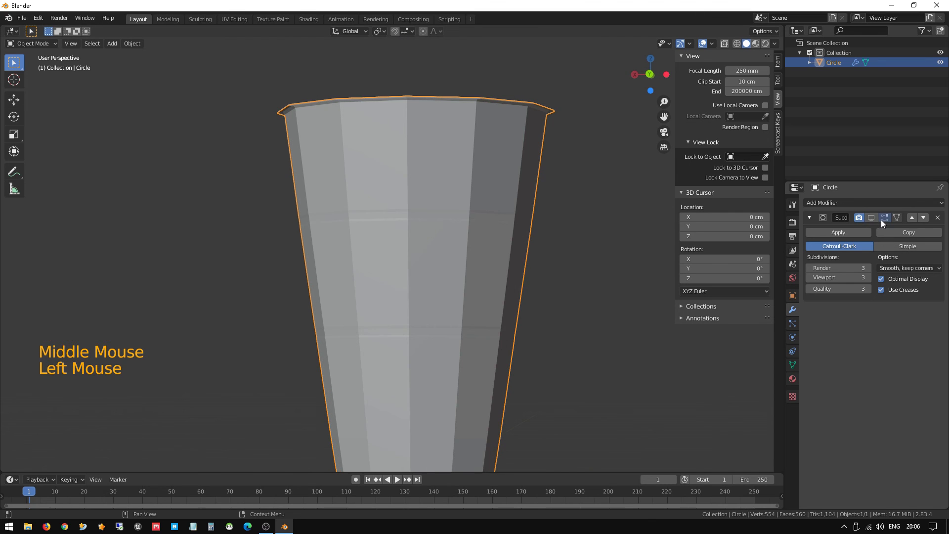
{"action": "left_click", "coordinate": [872, 217]}
{"action": "left_click", "coordinate": [883, 218]}
{"action": "scroll", "coordinate": [463, 272], "scroll_direction": "up", "scroll_amount": 4}
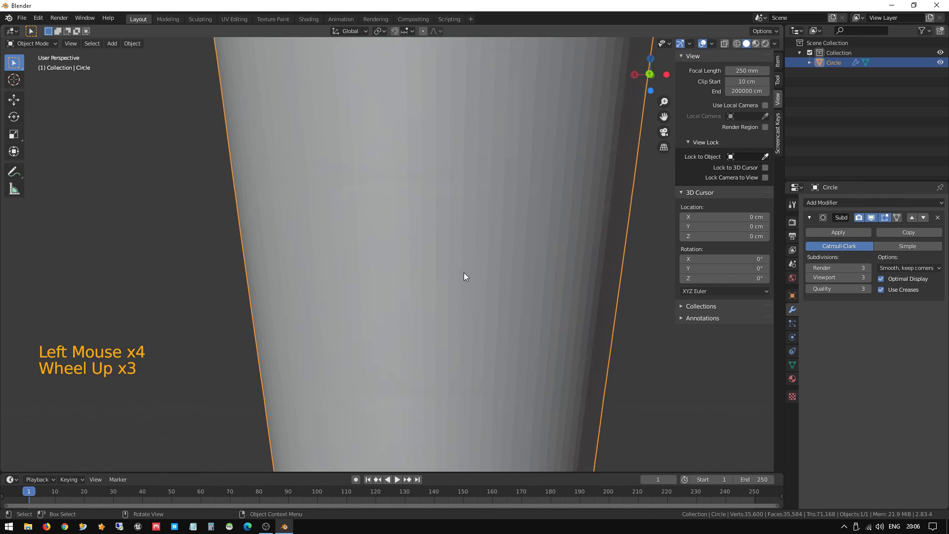
{"action": "middle_click_drag", "start_coordinate": [470, 191], "coordinate": [440, 179]}
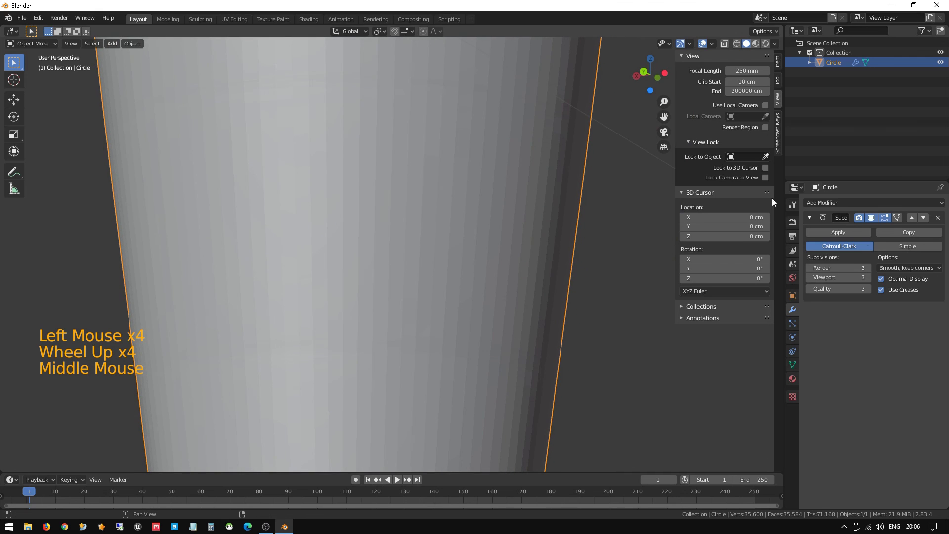
{"action": "left_click", "coordinate": [871, 217]}
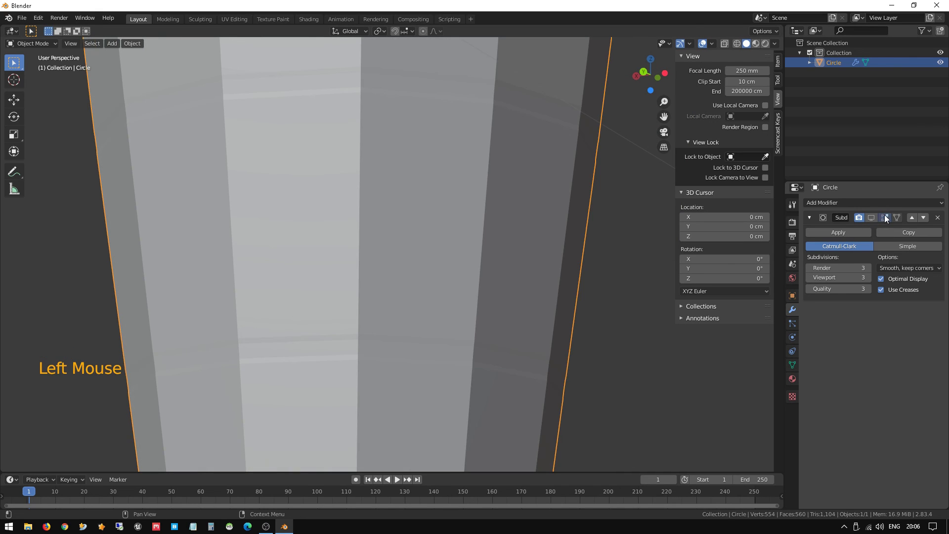
Return to mesh editing and fatten both selected bands outward with a Shrink/Fatten offset of -0.909 cm
{"action": "left_click", "coordinate": [424, 200]}
{"action": "key", "text": "Tab"}
{"action": "middle_click_drag", "start_coordinate": [359, 174], "coordinate": [416, 157]}
{"action": "scroll", "coordinate": [387, 168], "scroll_direction": "up", "scroll_amount": 1}
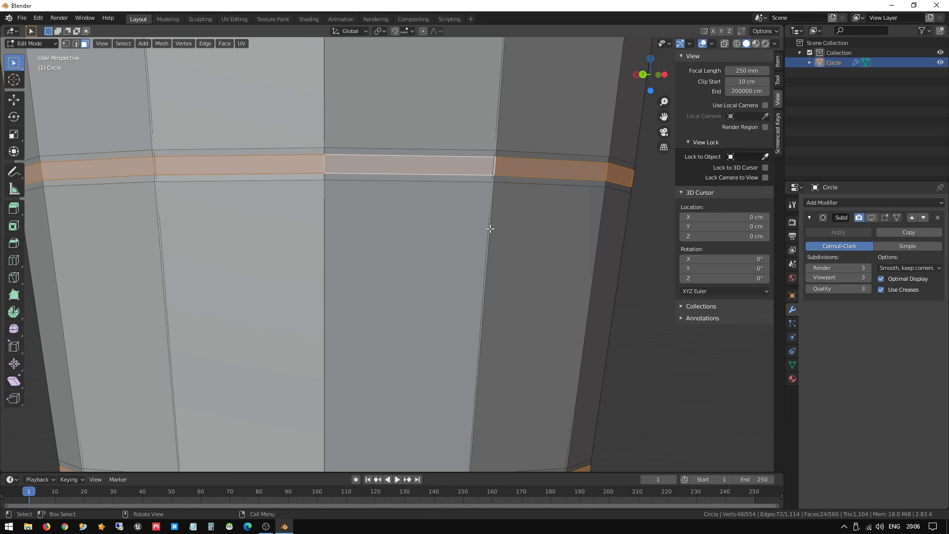
{"action": "key", "text": "alt+s"}
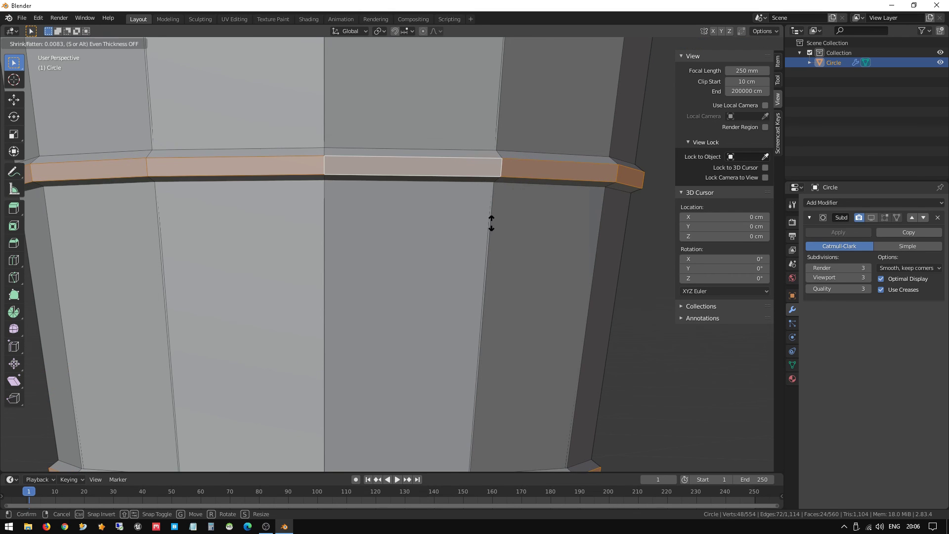
{"action": "left_click", "coordinate": [493, 222]}
{"action": "middle_click_drag", "start_coordinate": [492, 222], "coordinate": [394, 182]}
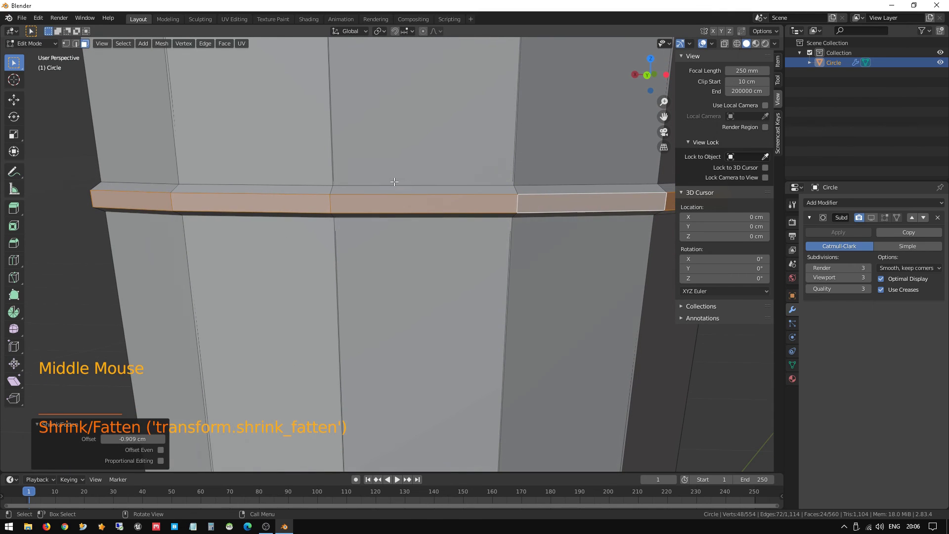
Inspect the raised bands in object mode, from a distance and close up, with the viewport subdivision off and on
{"action": "left_click", "coordinate": [306, 187]}
{"action": "scroll", "coordinate": [308, 191], "scroll_direction": "up", "scroll_amount": 1}
{"action": "key", "text": "Tab"}
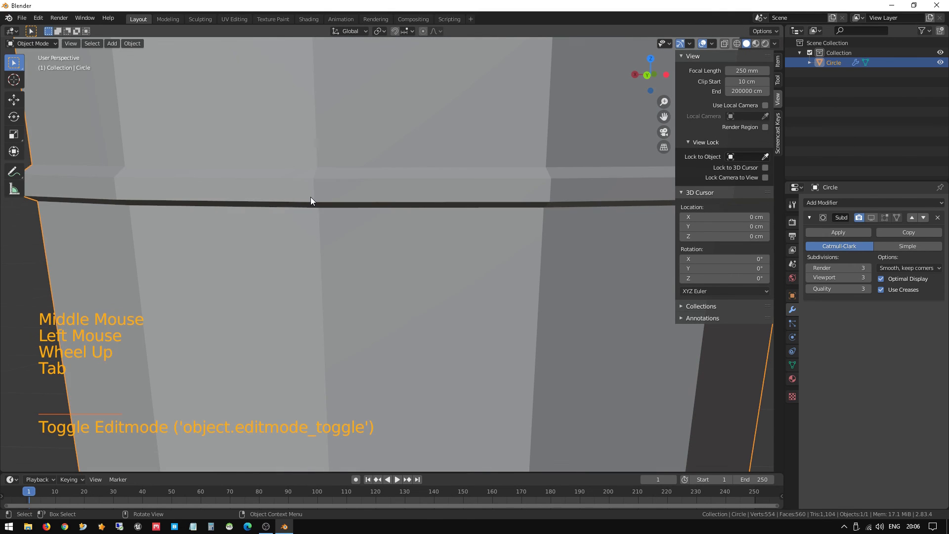
{"action": "scroll", "coordinate": [310, 196], "scroll_direction": "down", "scroll_amount": 1}
{"action": "scroll", "coordinate": [310, 197], "scroll_direction": "down", "scroll_amount": 7}
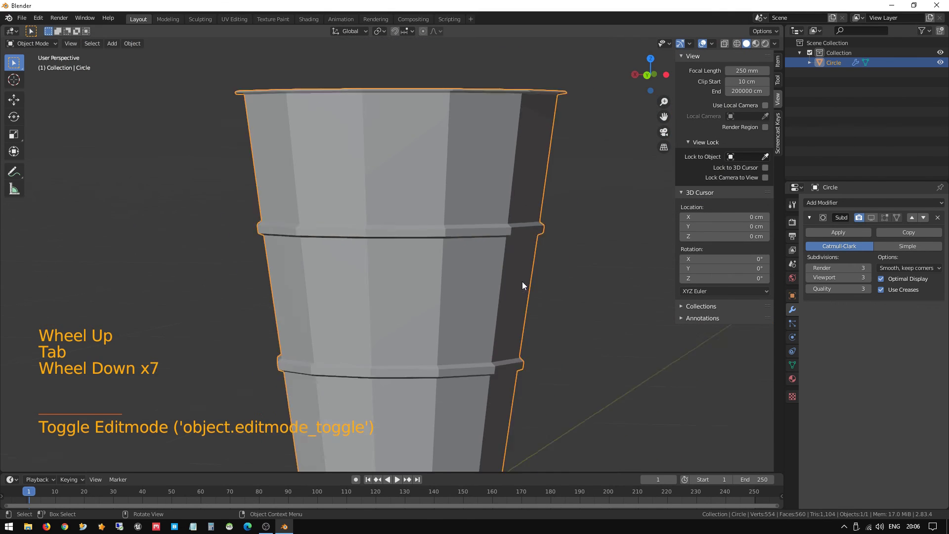
{"action": "middle_click_drag", "start_coordinate": [522, 281], "coordinate": [444, 298]}
{"action": "scroll", "coordinate": [467, 287], "scroll_direction": "down", "scroll_amount": 3}
{"action": "scroll", "coordinate": [445, 305], "scroll_direction": "up", "scroll_amount": 3}
{"action": "left_click", "coordinate": [871, 218]}
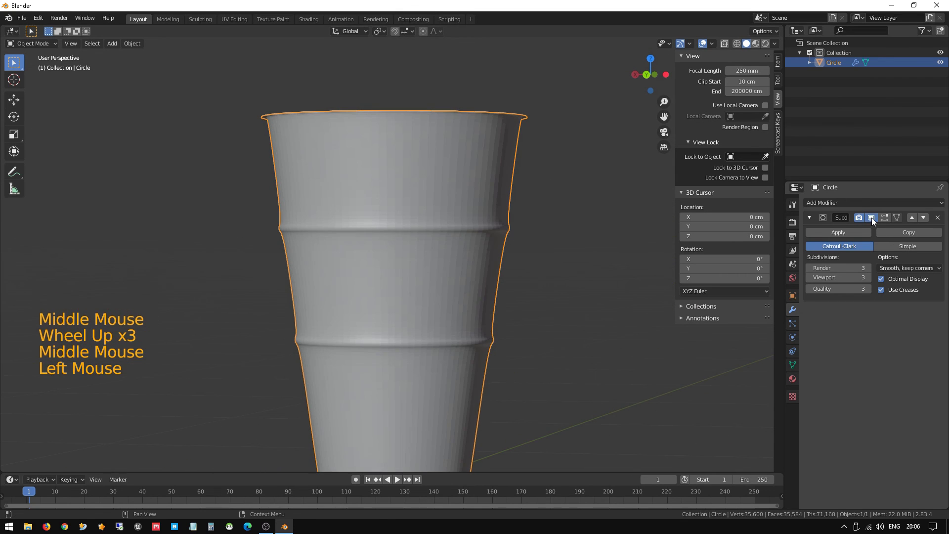
{"action": "scroll", "coordinate": [433, 300], "scroll_direction": "up", "scroll_amount": 1}
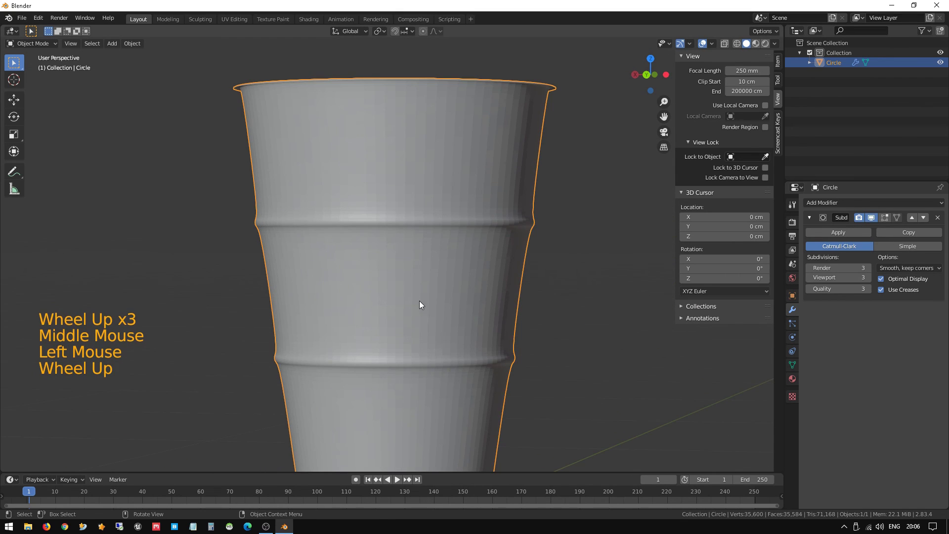
{"action": "left_click", "coordinate": [886, 218]}
{"action": "scroll", "coordinate": [364, 285], "scroll_direction": "up", "scroll_amount": 2}
{"action": "middle_click_drag", "start_coordinate": [411, 222], "coordinate": [452, 207]}
{"action": "scroll", "coordinate": [430, 214], "scroll_direction": "up", "scroll_amount": 4}
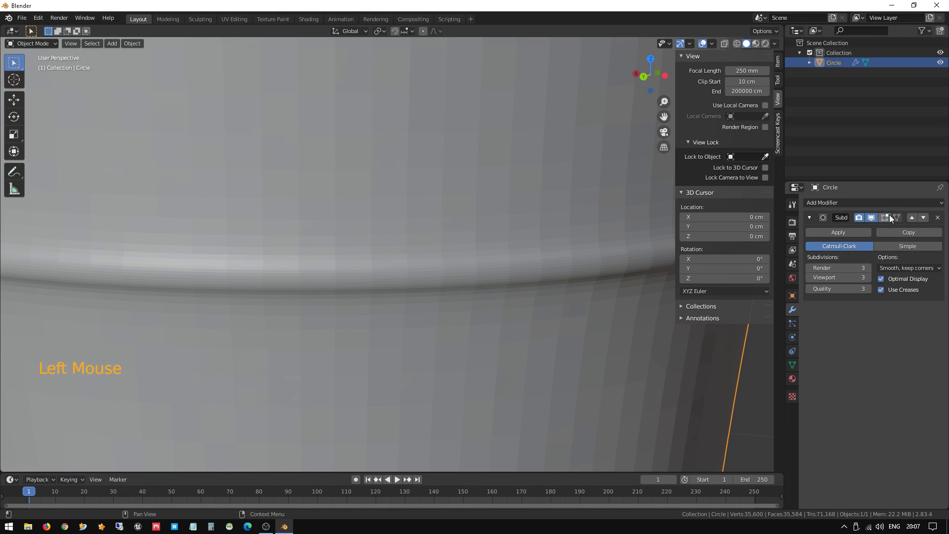
{"action": "left_click", "coordinate": [870, 217]}
{"action": "left_click", "coordinate": [858, 218]}
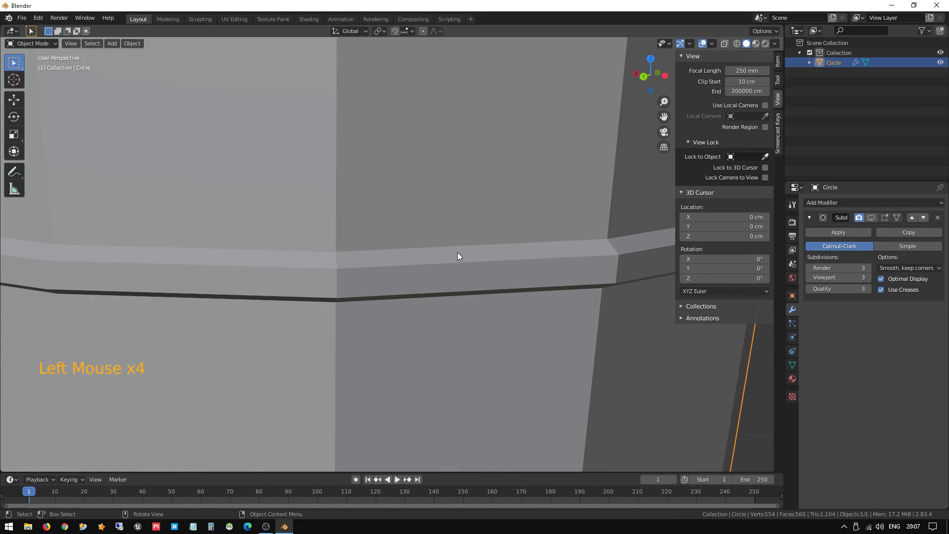
Select the upper band's two outer edge loops in edge mode and bevel them by 0.248 cm with 2 segments
{"action": "scroll", "coordinate": [454, 257], "scroll_direction": "up", "scroll_amount": 1}
{"action": "key", "text": "Tab"}
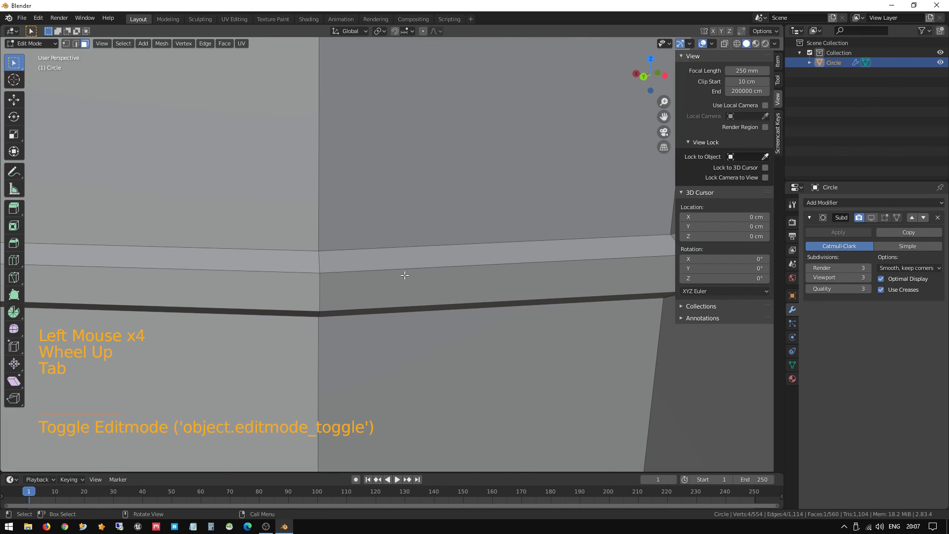
{"action": "key", "text": "2"}
{"action": "left_click", "coordinate": [407, 268], "text": "alt"}
{"action": "middle_click_drag", "start_coordinate": [406, 269], "coordinate": [353, 207]}
{"action": "left_click", "coordinate": [348, 147], "text": "alt+shift"}
{"action": "middle_click_drag", "start_coordinate": [349, 147], "coordinate": [492, 188]}
{"action": "scroll", "coordinate": [508, 154], "scroll_direction": "down", "scroll_amount": 2}
{"action": "key", "text": "ctrl+b"}
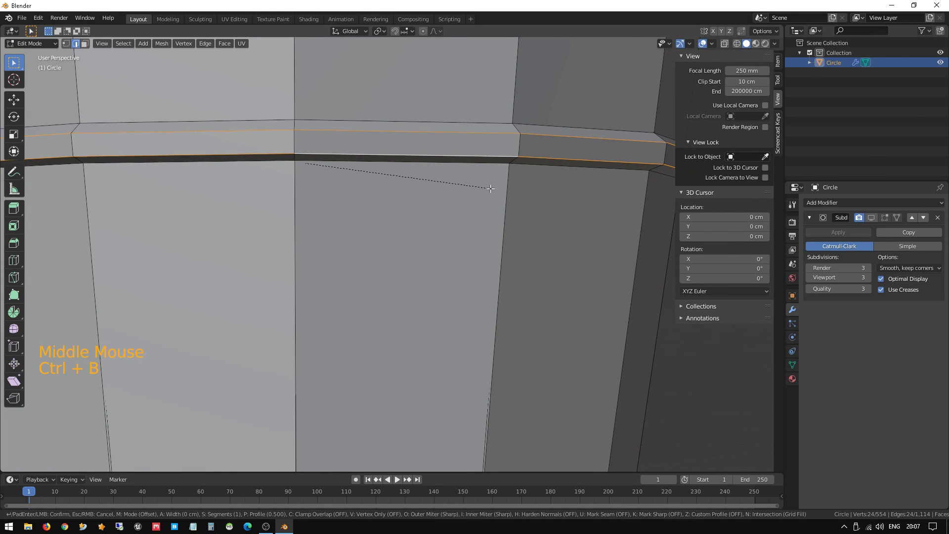
{"action": "scroll", "coordinate": [494, 190], "scroll_direction": "up", "scroll_amount": 1}
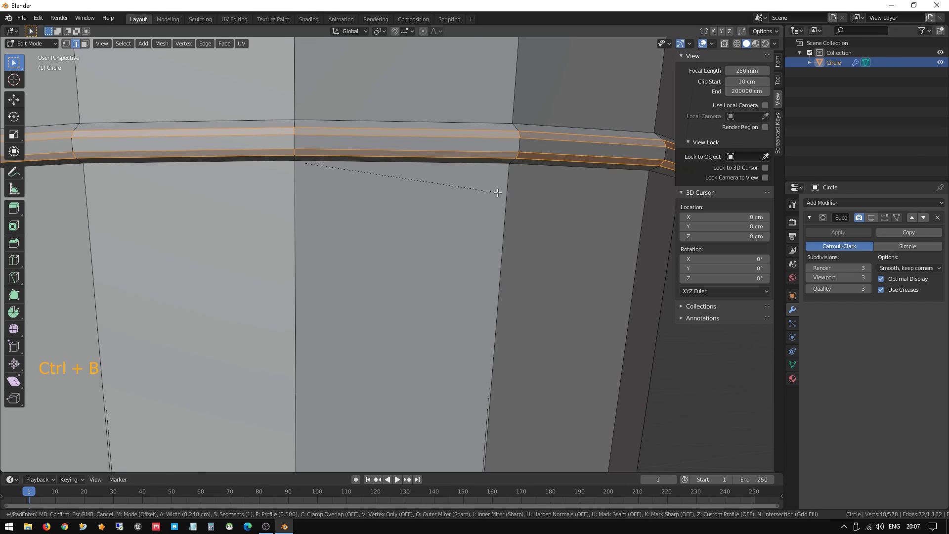
{"action": "left_click", "coordinate": [497, 193]}
{"action": "middle_click_drag", "start_coordinate": [421, 147], "coordinate": [390, 131]}
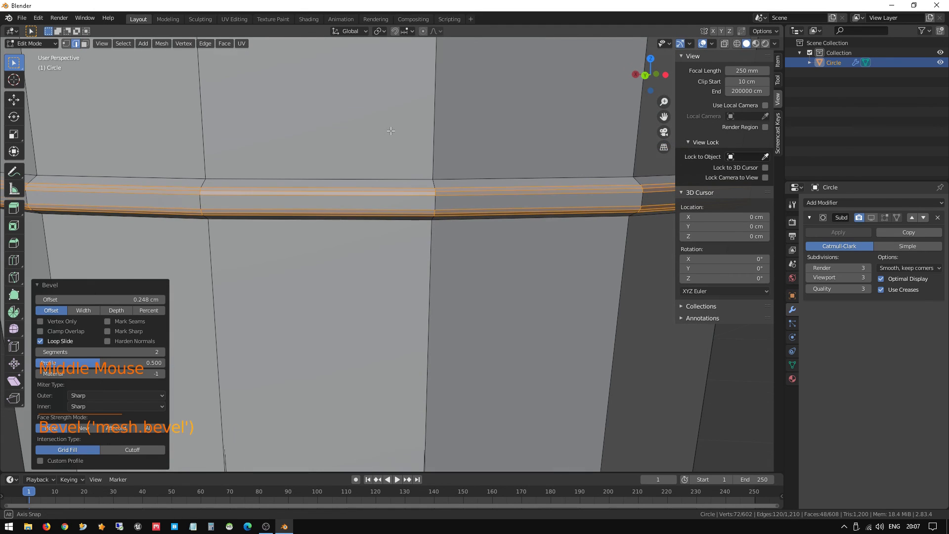
Select the two edge loops where the upper band meets the cup wall and bevel them by 0.169 cm with 2 segments
{"action": "left_click", "coordinate": [459, 176]}
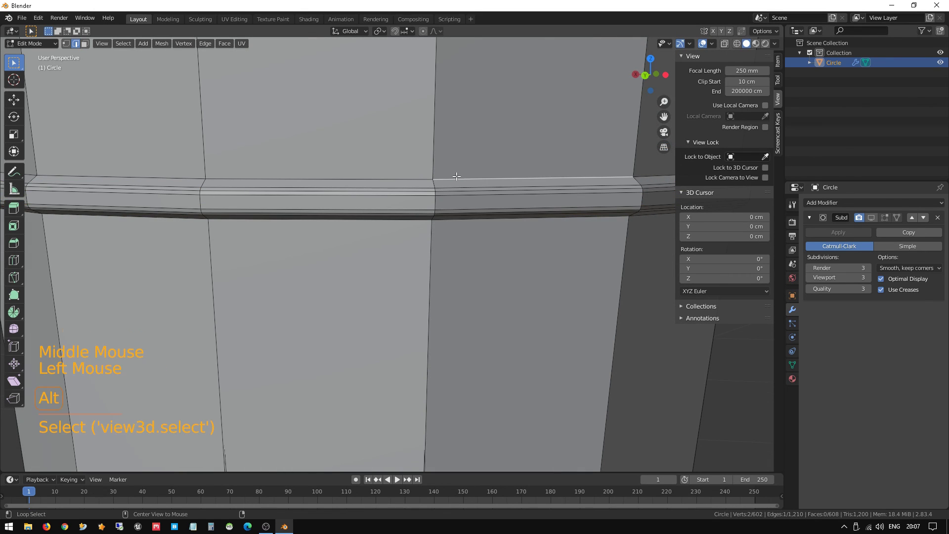
{"action": "left_click", "coordinate": [457, 176], "text": "alt"}
{"action": "middle_click_drag", "start_coordinate": [457, 176], "coordinate": [394, 148]}
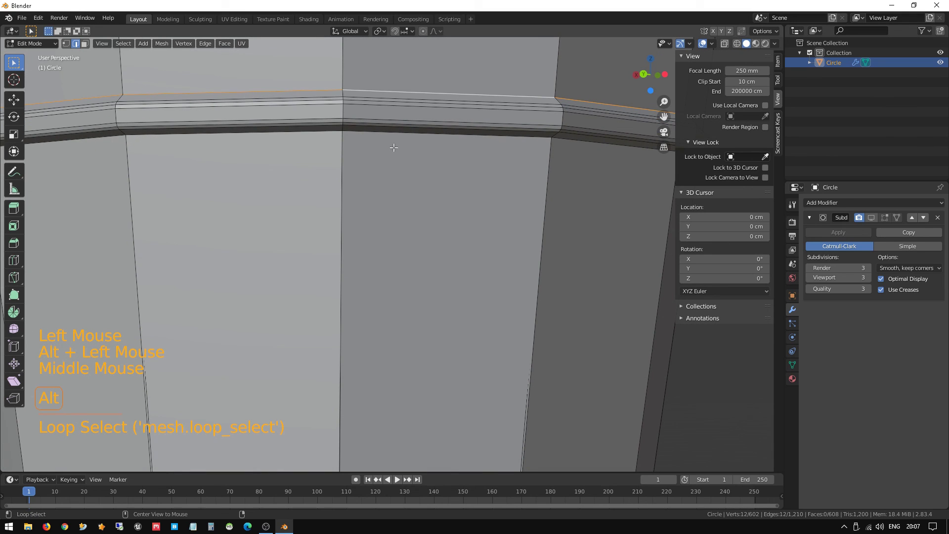
{"action": "left_click", "coordinate": [362, 134], "text": "alt"}
{"action": "left_click", "coordinate": [362, 87], "text": "alt+shift"}
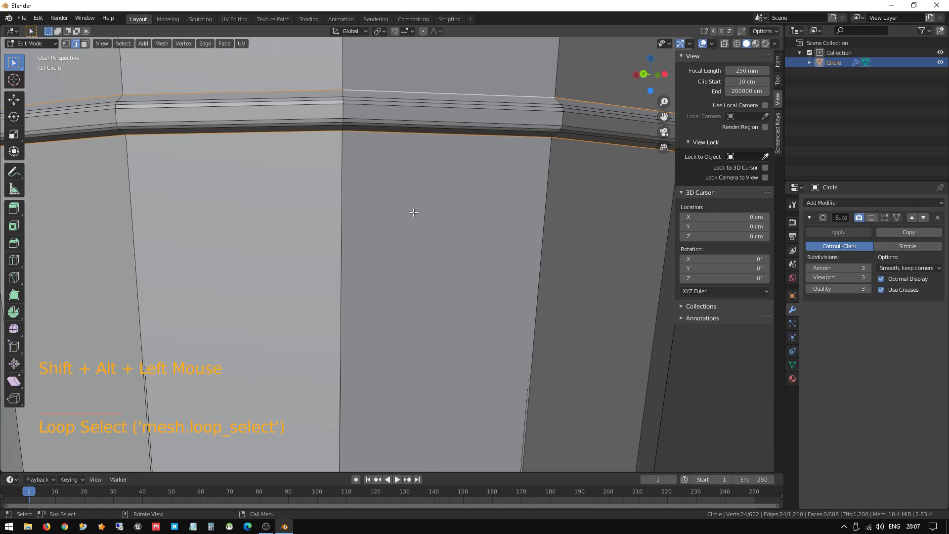
{"action": "key", "text": "ctrl+b"}
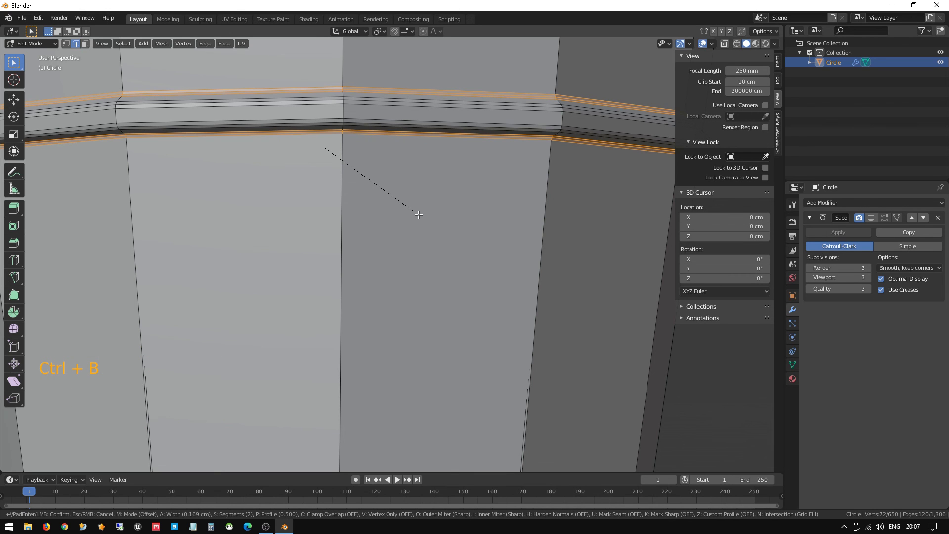
{"action": "left_click", "coordinate": [419, 214]}
Switch to object mode, enable the subdivision's viewport and edit-mode display, and shade the cup smooth
{"action": "scroll", "coordinate": [418, 214], "scroll_direction": "down", "scroll_amount": 4}
{"action": "middle_click_drag", "start_coordinate": [418, 214], "coordinate": [402, 215]}
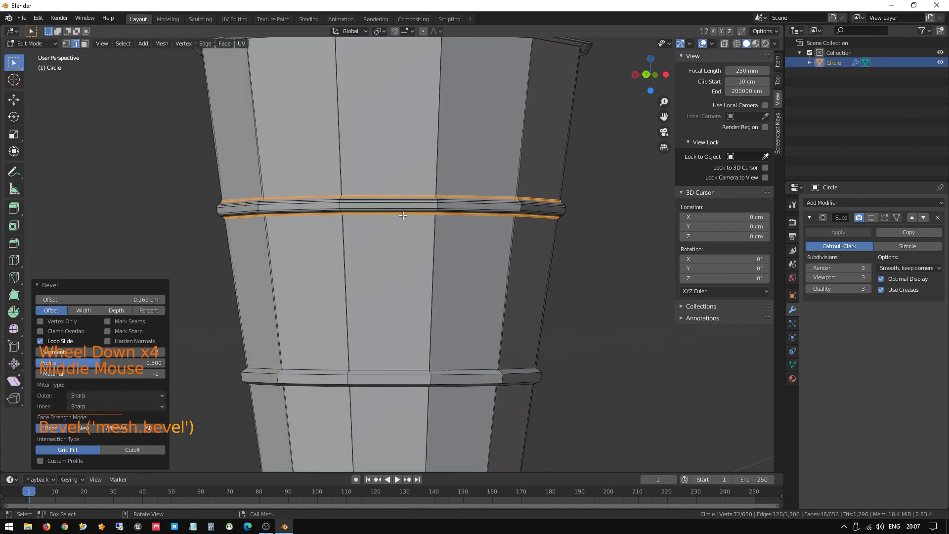
{"action": "key", "text": "Tab"}
{"action": "left_click", "coordinate": [872, 219]}
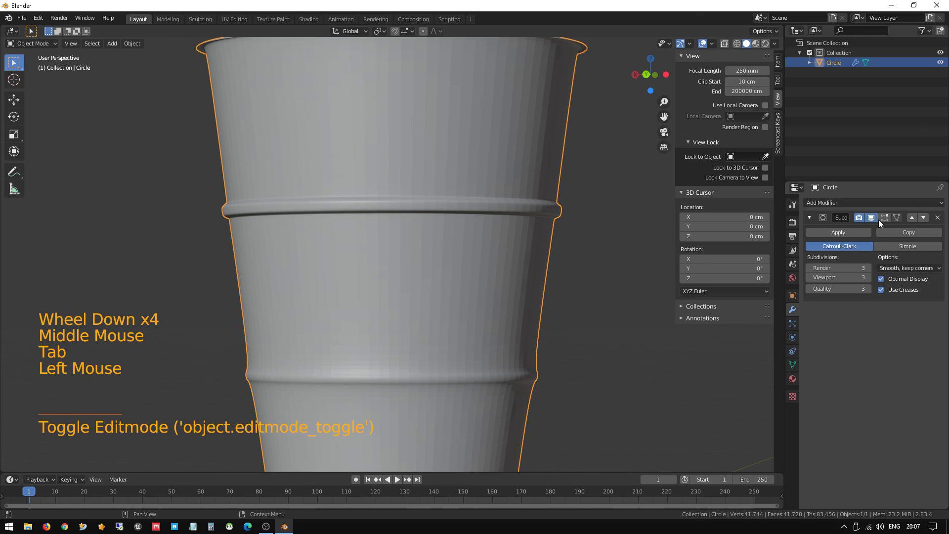
{"action": "left_click", "coordinate": [883, 218]}
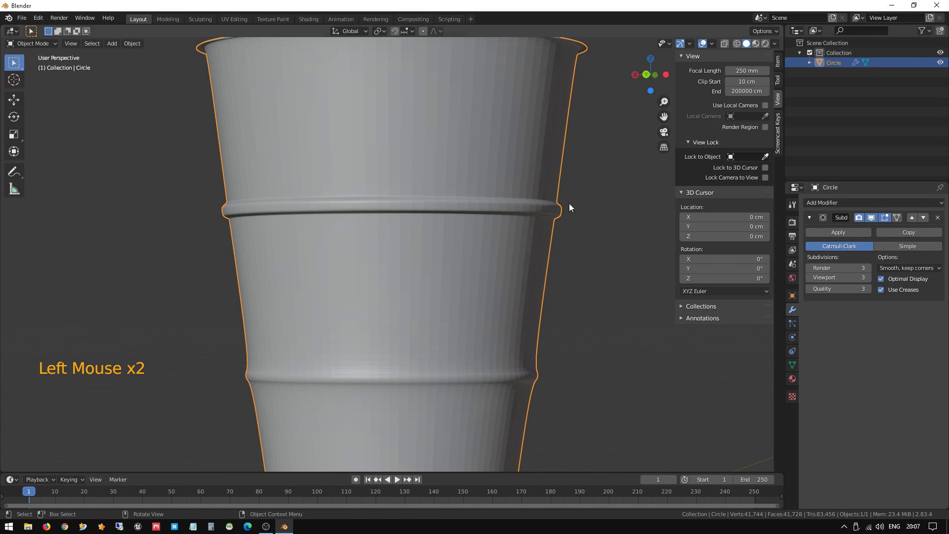
{"action": "right_click_drag", "start_coordinate": [467, 150], "coordinate": [455, 132]}
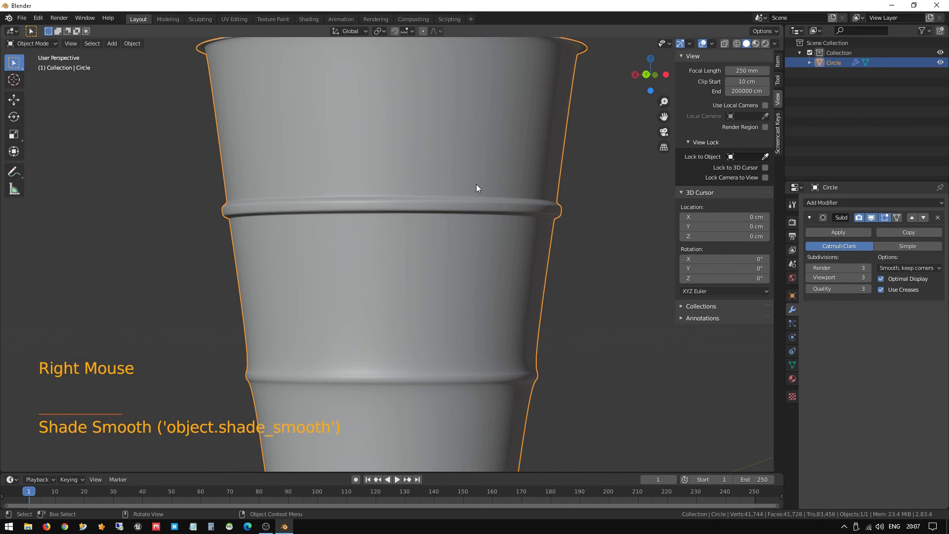
Inspect the smoothed upper band up close and compare it with the lower band from several angles
{"action": "mouse_move", "coordinate": [476, 184]}
{"action": "middle_mouse_down"}
{"action": "mouse_move", "coordinate": [484, 202]}
{"action": "mouse_move", "coordinate": [461, 191]}
{"action": "middle_mouse_up"}
{"action": "scroll", "coordinate": [464, 208], "scroll_direction": "up", "scroll_amount": 4}
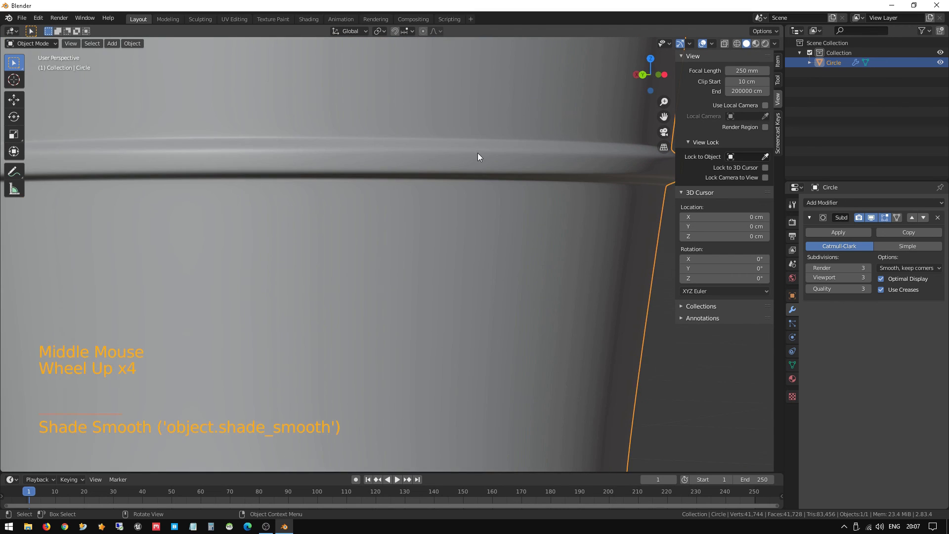
{"action": "middle_click_drag", "start_coordinate": [478, 153], "coordinate": [498, 149]}
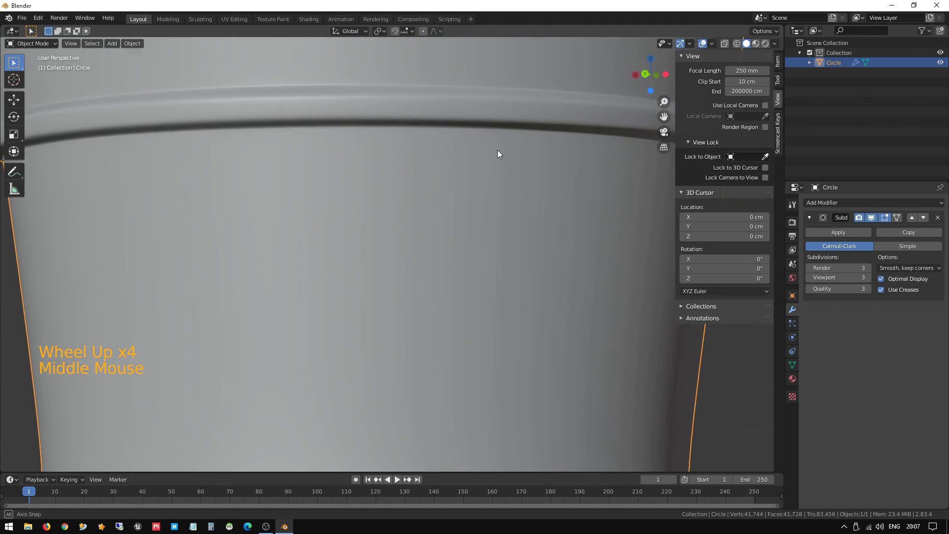
{"action": "scroll", "coordinate": [469, 187], "scroll_direction": "down", "scroll_amount": 4}
{"action": "middle_click_drag", "start_coordinate": [469, 184], "coordinate": [482, 149]}
{"action": "scroll", "coordinate": [432, 200], "scroll_direction": "down", "scroll_amount": 3}
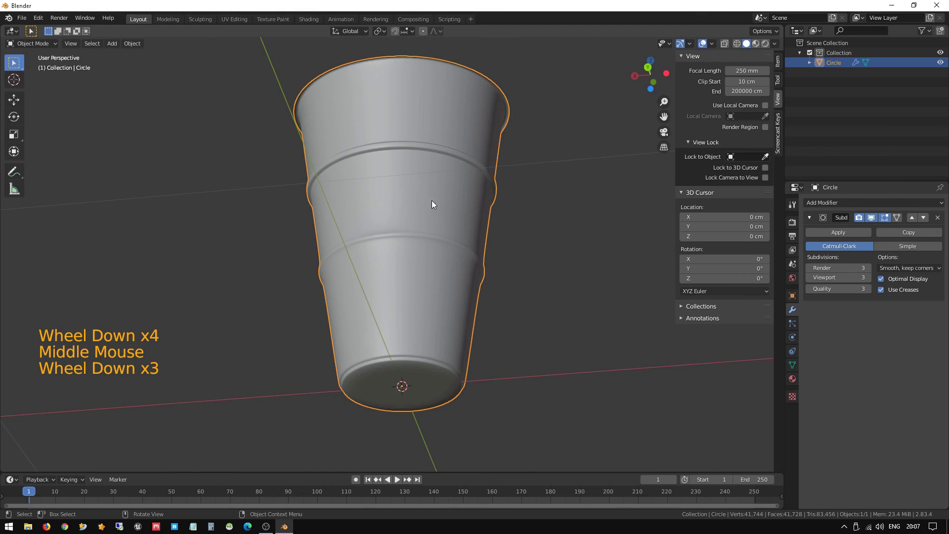
{"action": "middle_click_drag", "start_coordinate": [433, 200], "coordinate": [443, 246]}
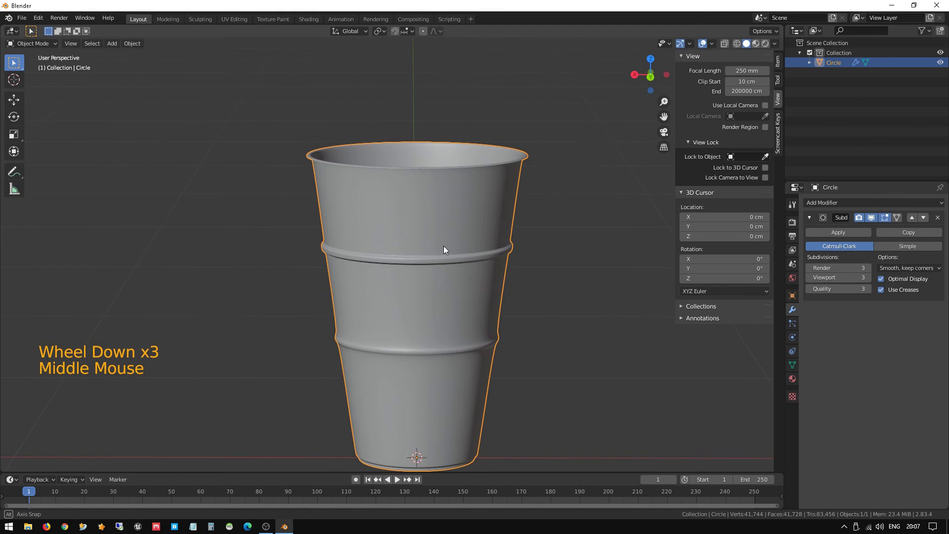
{"action": "middle_click_drag", "start_coordinate": [456, 276], "coordinate": [402, 242], "text": "shift"}
{"action": "scroll", "coordinate": [405, 247], "scroll_direction": "up", "scroll_amount": 4}
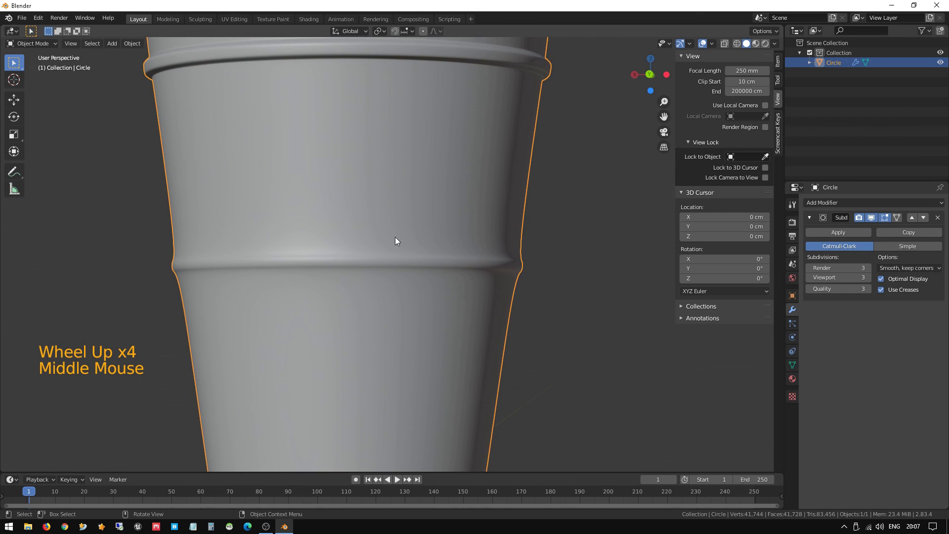
Return to mesh editing and turn off the subdivision's display in both the viewport and edit mode
{"action": "key", "text": "Tab"}
{"action": "scroll", "coordinate": [396, 237], "scroll_direction": "up", "scroll_amount": 3}
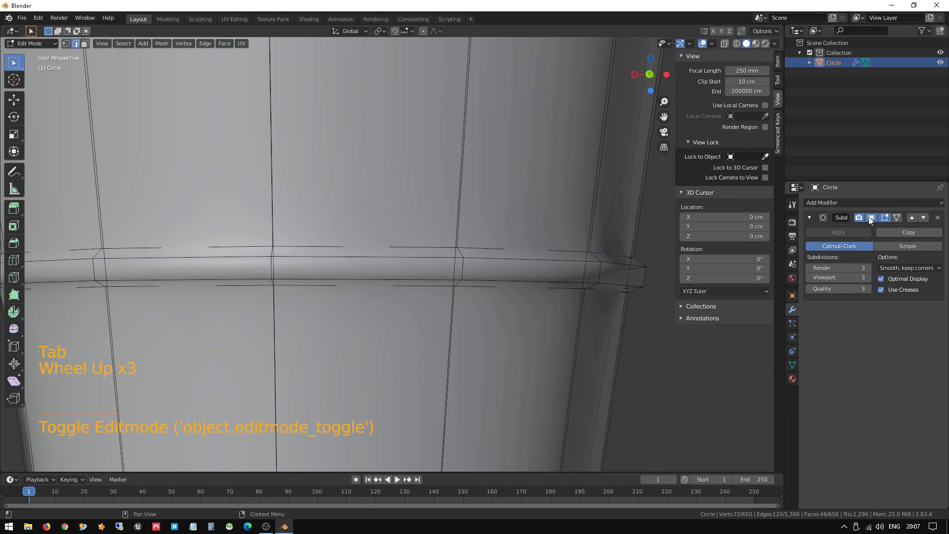
{"action": "left_click", "coordinate": [886, 218]}
{"action": "left_click", "coordinate": [886, 218]}
Select the lower band's two outer edge loops and bevel them by about 0.177 cm with 2 segments
{"action": "scroll", "coordinate": [402, 259], "scroll_direction": "up", "scroll_amount": 1}
{"action": "left_click", "coordinate": [396, 255], "text": "alt"}
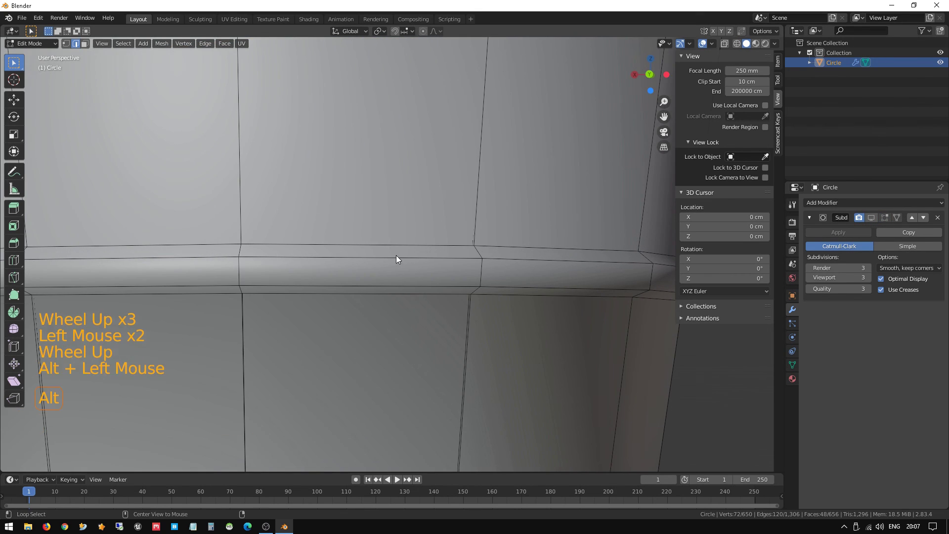
{"action": "left_click", "coordinate": [245, 279], "text": "alt+shift"}
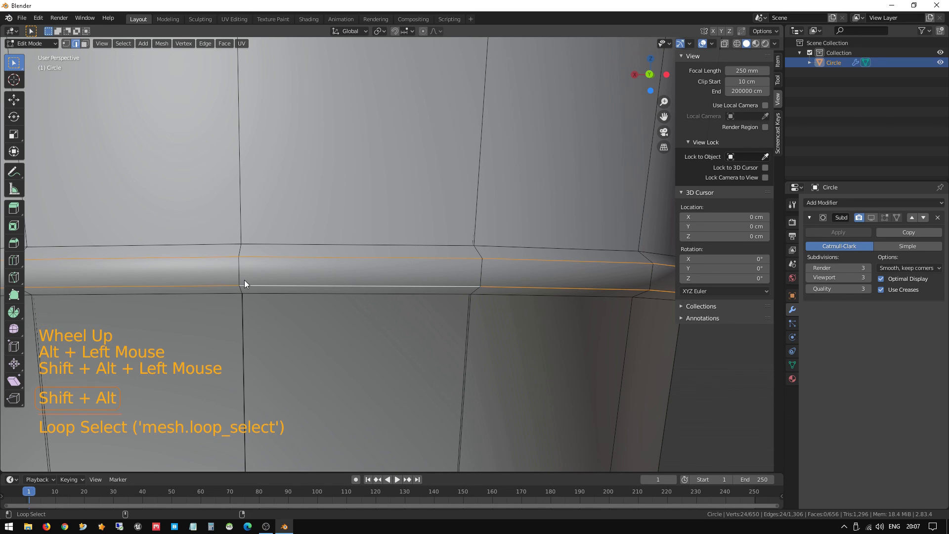
{"action": "key", "text": "ctrl+b"}
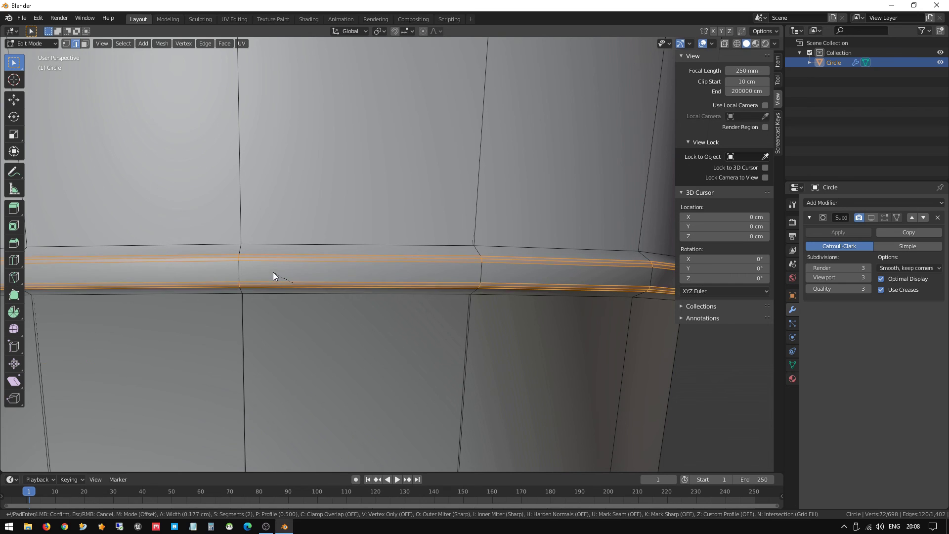
{"action": "left_click", "coordinate": [272, 273]}
Select the two edge loops where the lower band meets the cup wall and bevel them by 0.186 cm with 2 segments
{"action": "left_click", "coordinate": [269, 243]}
{"action": "left_click", "coordinate": [270, 243], "text": "alt"}
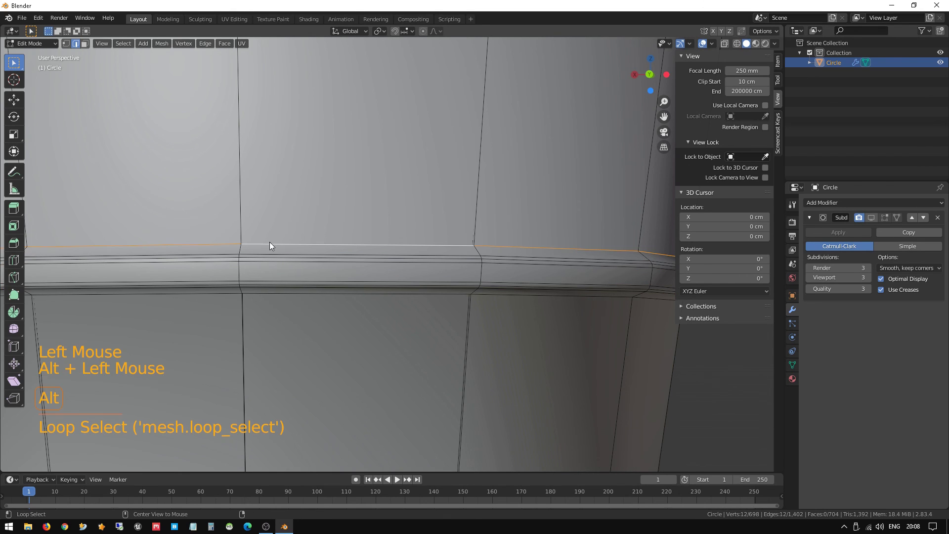
{"action": "middle_click_drag", "start_coordinate": [269, 243], "coordinate": [291, 241]}
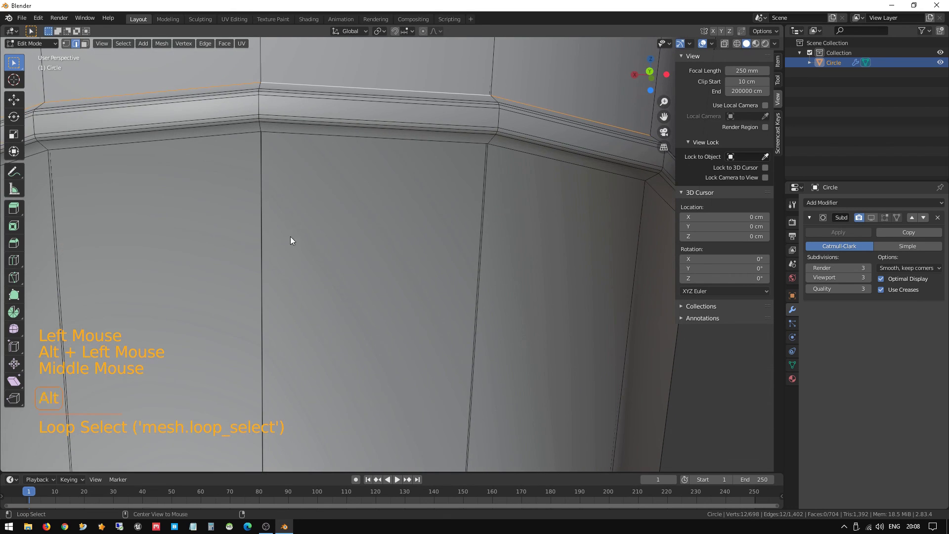
{"action": "left_click", "coordinate": [297, 134], "text": "alt+shift"}
{"action": "key", "text": "ctrl+b"}
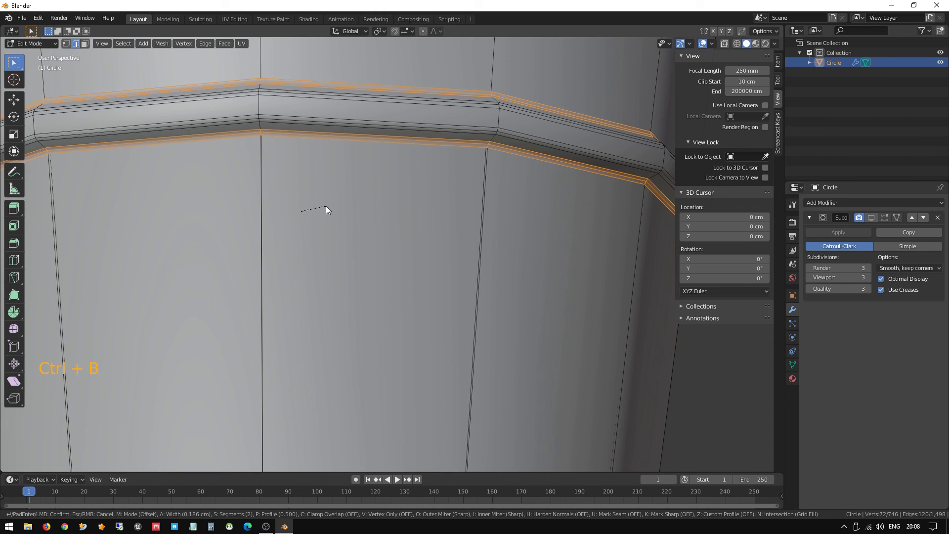
{"action": "left_click", "coordinate": [325, 205]}
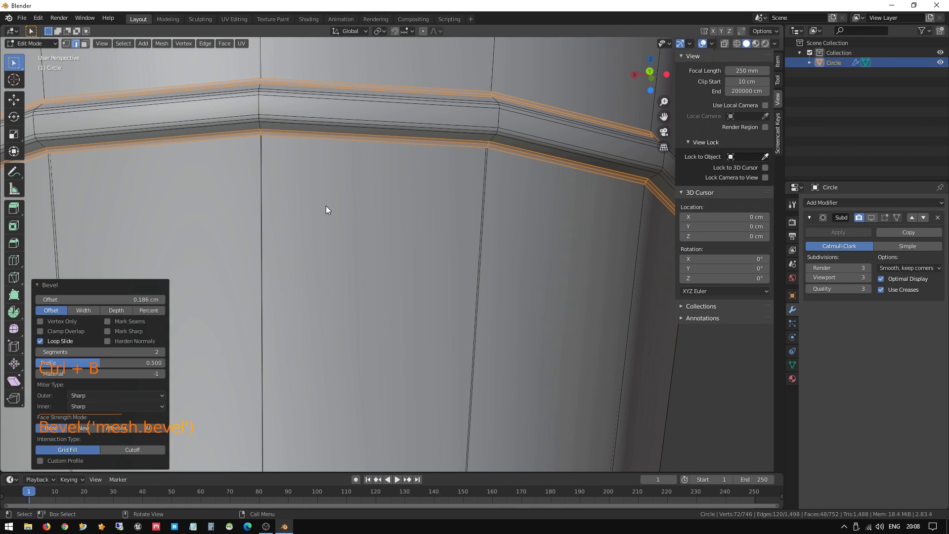
Back in object mode, re-enable the subdivision's viewport and edit-mode display, then reapply smooth shading and check both bands
{"action": "scroll", "coordinate": [325, 206], "scroll_direction": "down", "scroll_amount": 6}
{"action": "middle_click_drag", "start_coordinate": [325, 198], "coordinate": [435, 248]}
{"action": "key", "text": "Tab"}
{"action": "scroll", "coordinate": [332, 196], "scroll_direction": "down", "scroll_amount": 3}
{"action": "scroll", "coordinate": [333, 196], "scroll_direction": "down", "scroll_amount": 1}
{"action": "scroll", "coordinate": [433, 257], "scroll_direction": "up", "scroll_amount": 2}
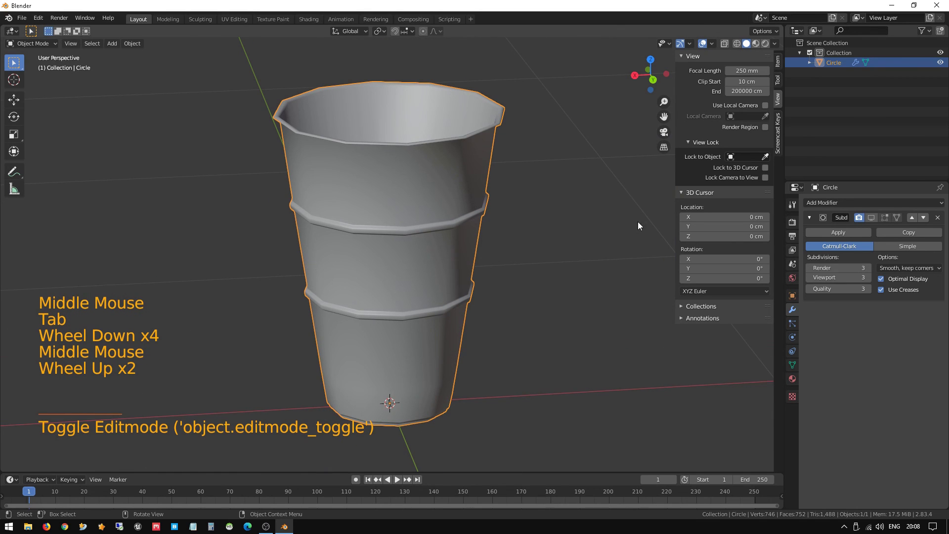
{"action": "left_click", "coordinate": [873, 218]}
{"action": "left_click", "coordinate": [884, 218]}
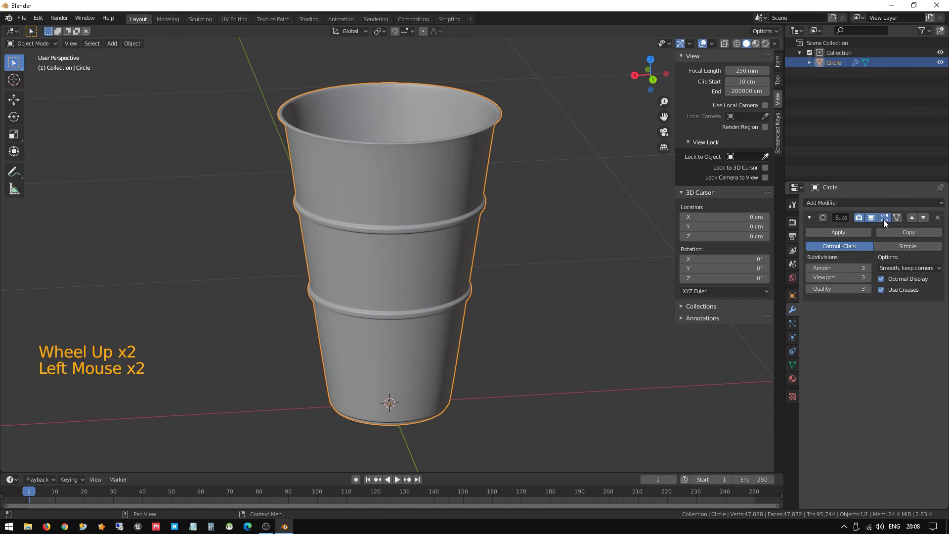
{"action": "right_click_drag", "start_coordinate": [392, 208], "coordinate": [386, 199]}
{"action": "scroll", "coordinate": [413, 236], "scroll_direction": "up", "scroll_amount": 3}
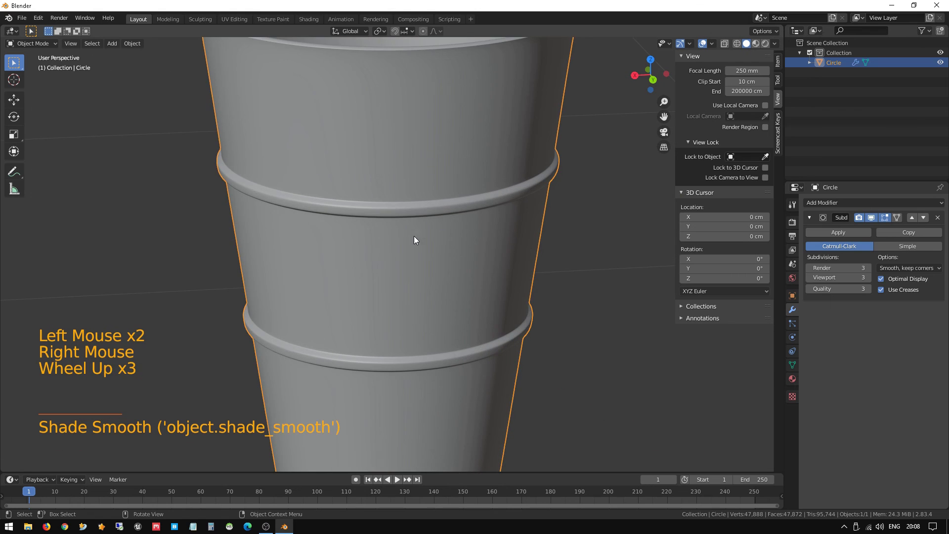
{"action": "middle_click_drag", "start_coordinate": [414, 236], "coordinate": [351, 266]}
{"action": "scroll", "coordinate": [466, 212], "scroll_direction": "down", "scroll_amount": 6}
{"action": "scroll", "coordinate": [471, 230], "scroll_direction": "up", "scroll_amount": 3}
{"action": "scroll", "coordinate": [371, 242], "scroll_direction": "down", "scroll_amount": 3}
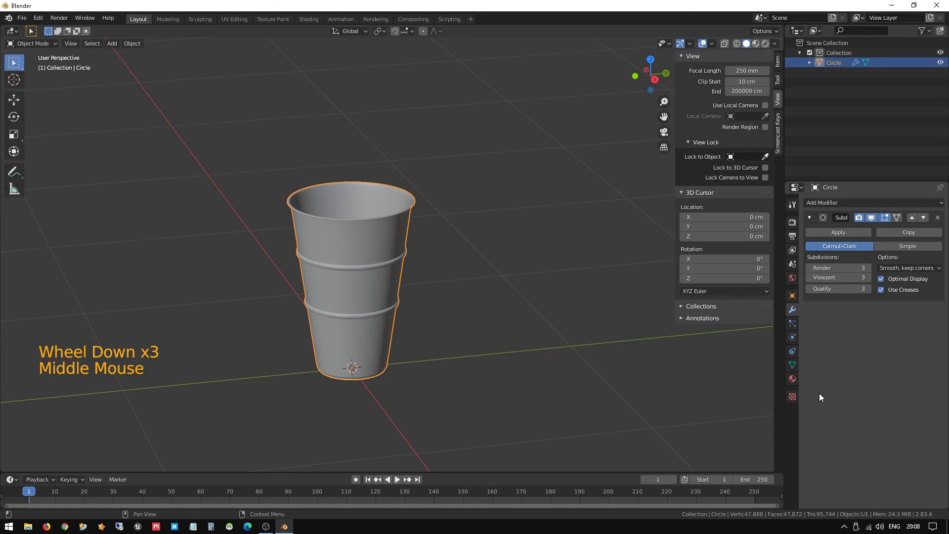